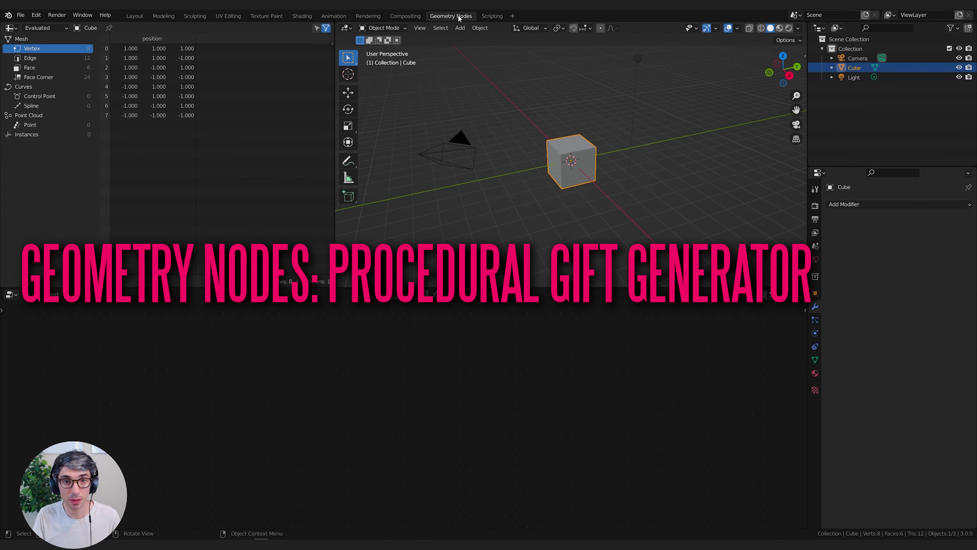
- In the Geometry Nodes workspace, delete the camera and the light, and select the default cube
click(459, 18)
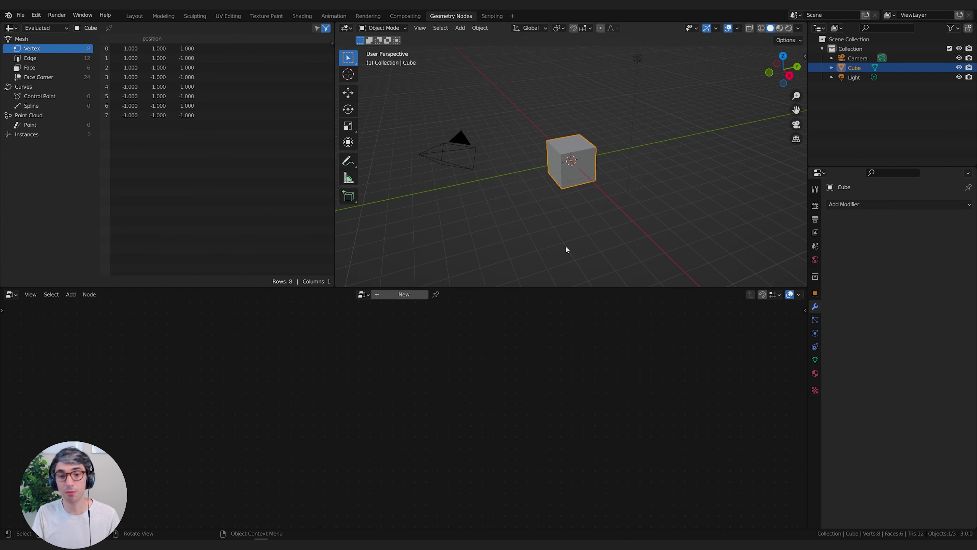
middle_drag(617, 211, 607, 218)
click(396, 177)
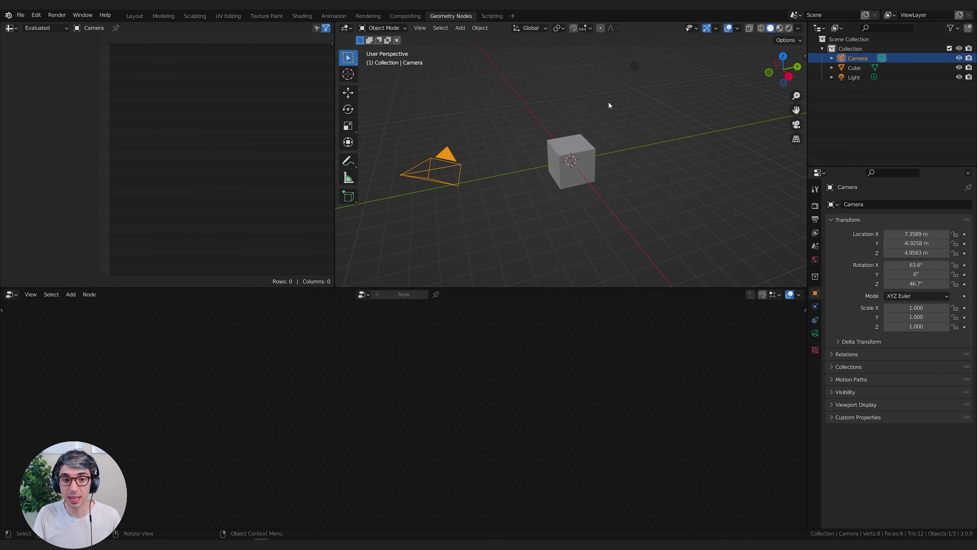
shift+click(632, 65)
key(x)
click(631, 65)
click(571, 178)
middle_drag(573, 183, 580, 202)
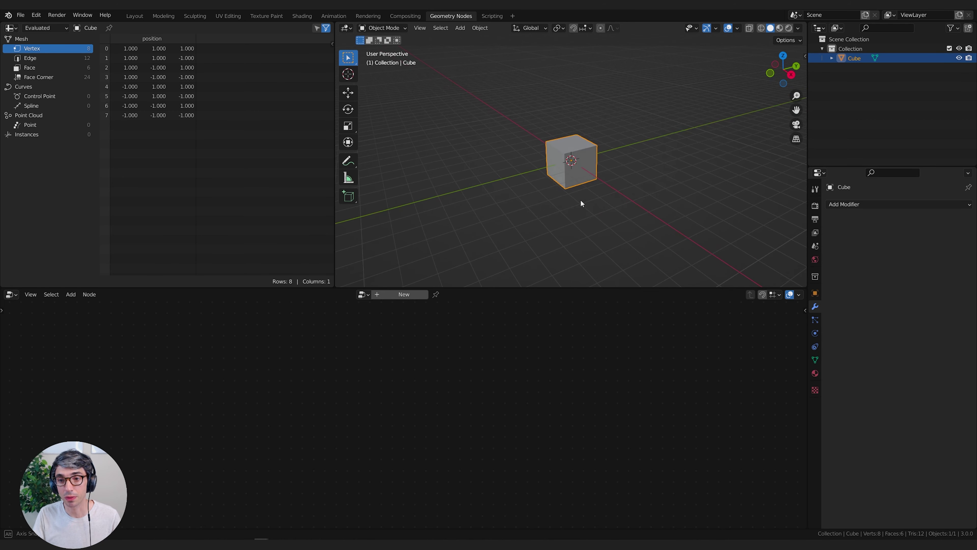
- Create a new geometry node tree on the cube and rename it Gift
click(400, 295)
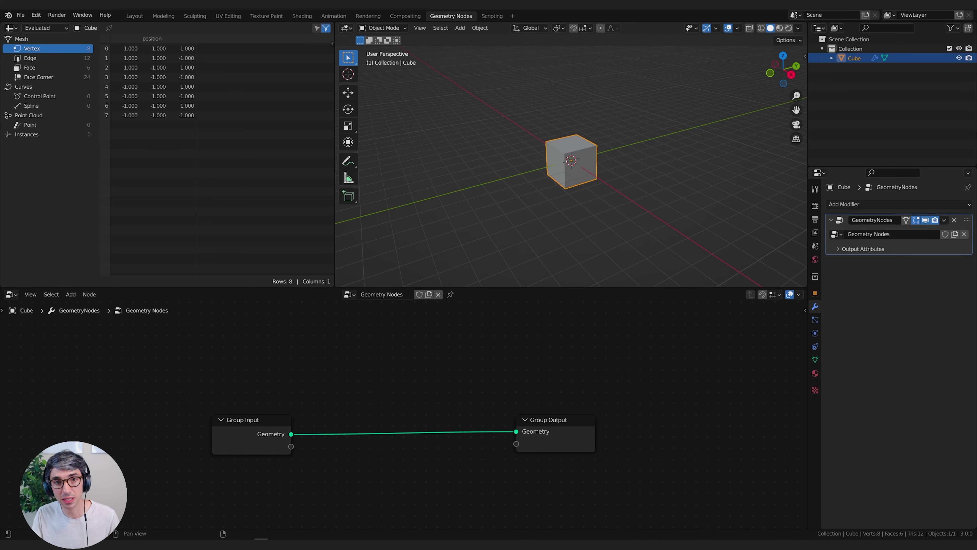
click(12, 295)
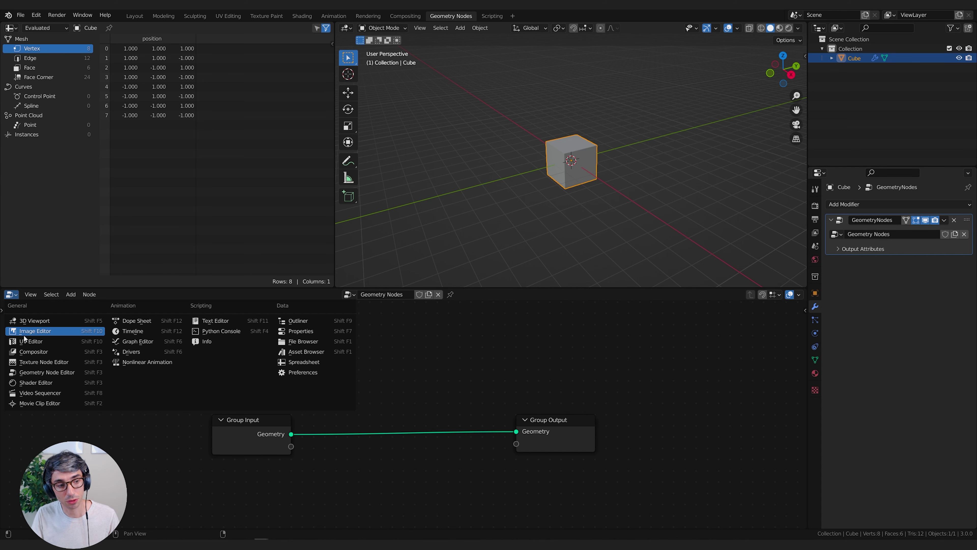
click(47, 372)
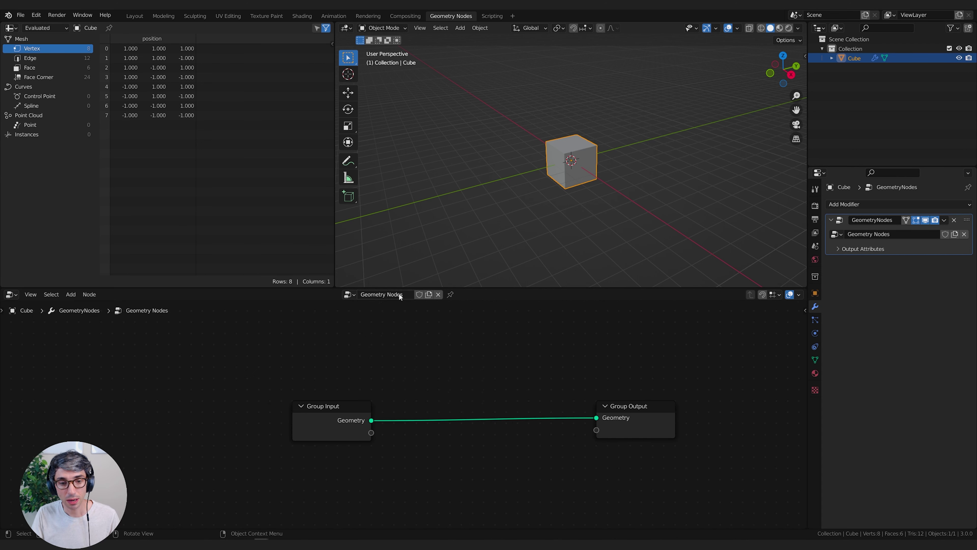
double_click(400, 295)
text(Gift)
key(Return)
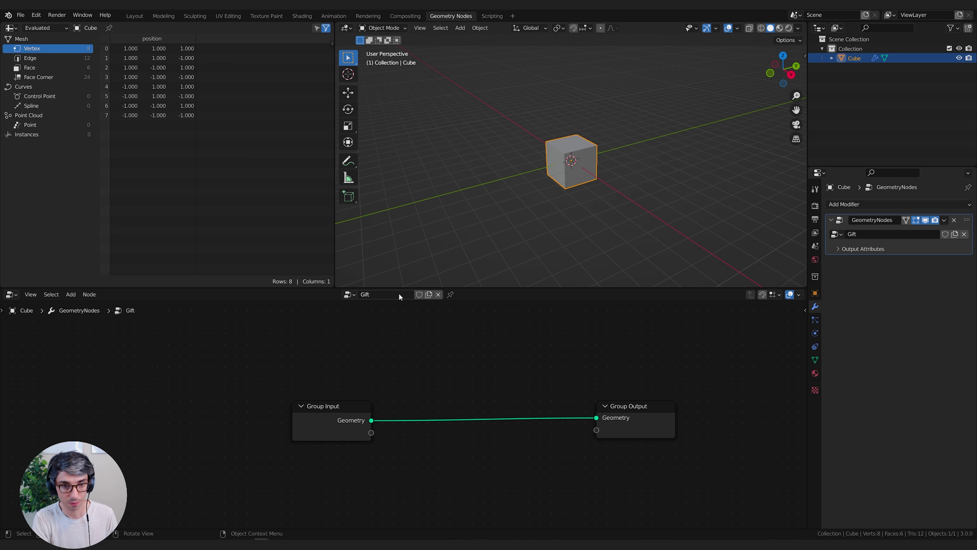
- Replace the Group Input node with a Cube mesh primitive and connect its Mesh output to the Group Output's Geometry
middle_drag(149, 406, 122, 409)
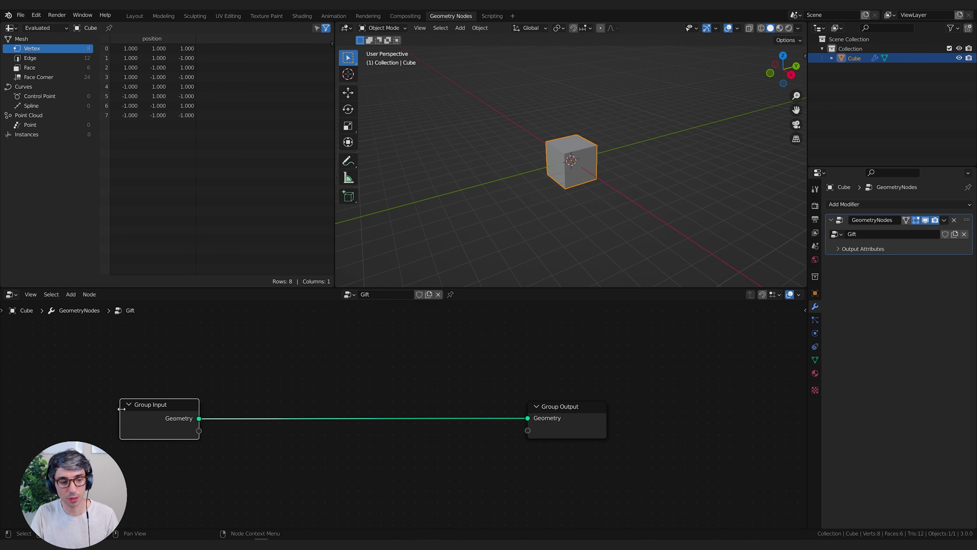
key(x)
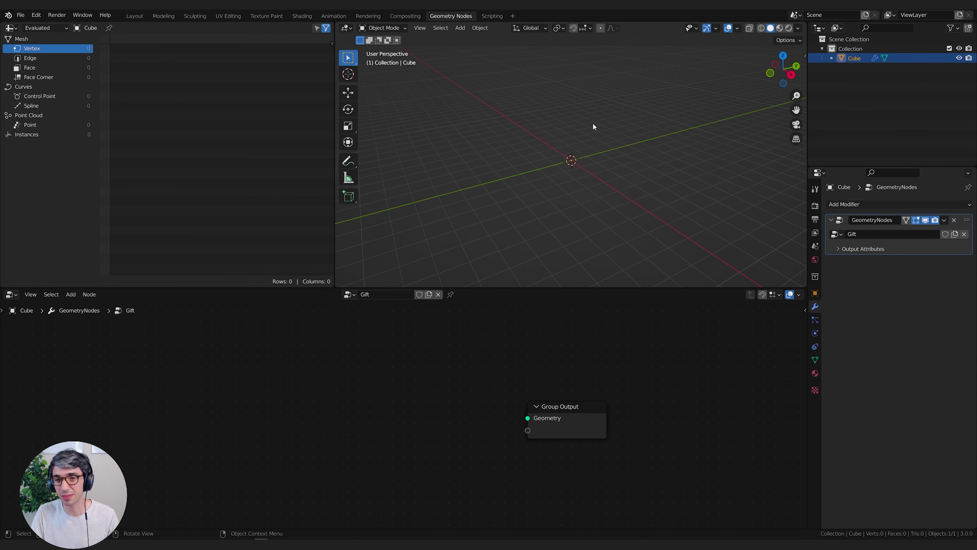
middle_drag(301, 379, 329, 386)
key(shift+a)
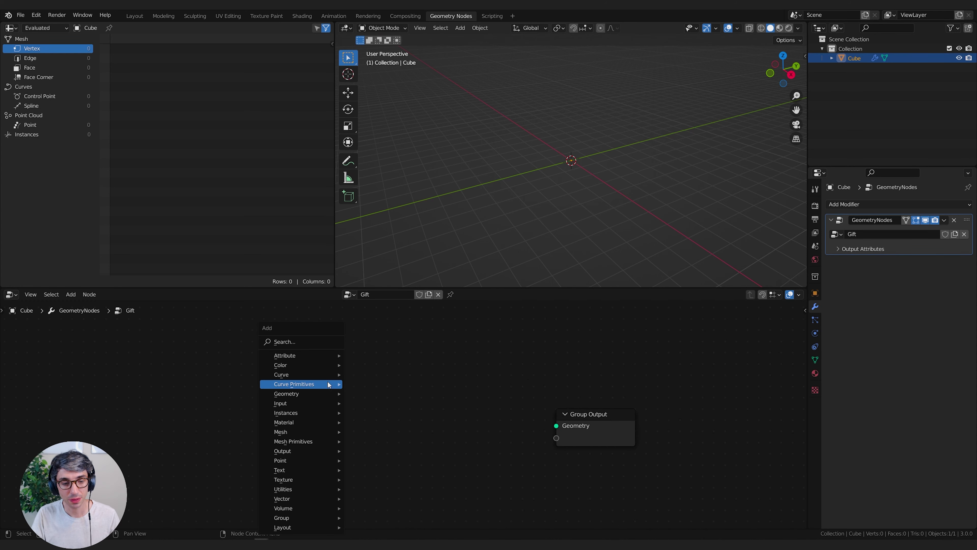
mouse_move(297, 442)
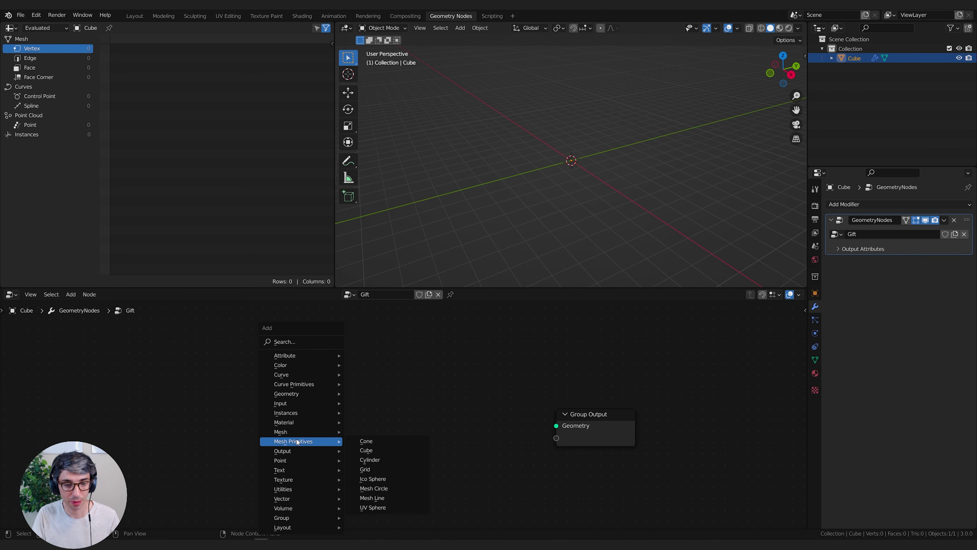
click(367, 450)
click(366, 382)
drag(368, 381, 557, 425)
- Move the Group Output further from the Cube node and set the cube's size to X 3.1 m, Y 3.6 m, Z 1.9 m
drag(620, 429, 607, 401)
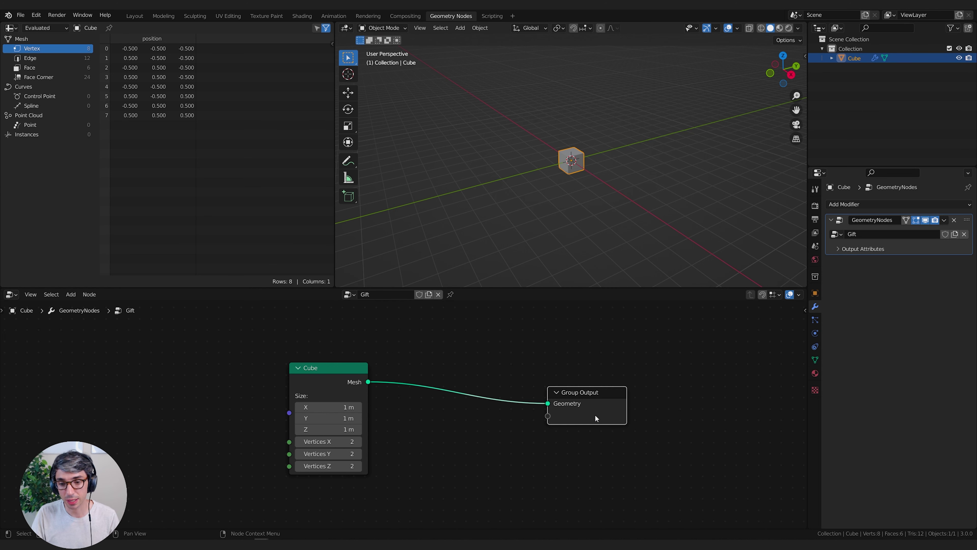
drag(595, 417, 702, 416)
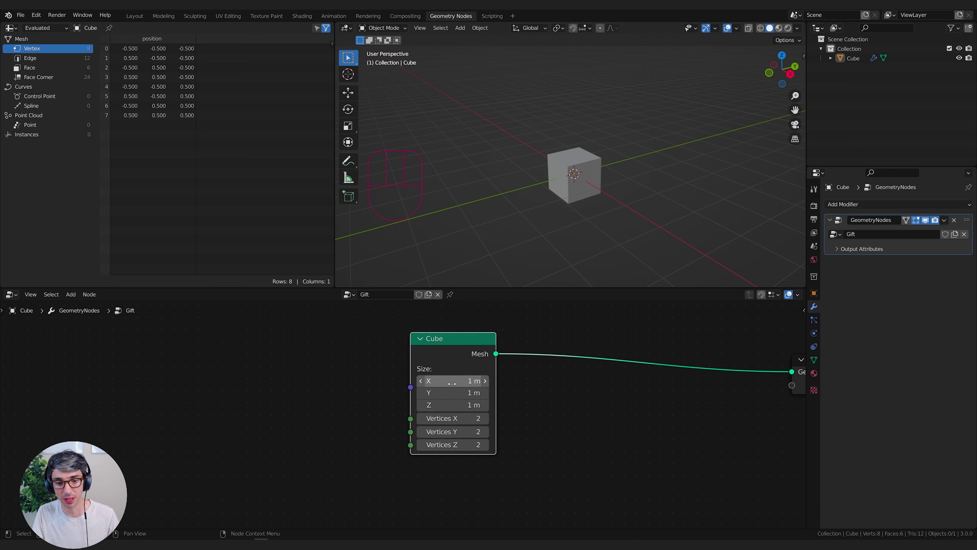
drag(443, 380, 457, 405)
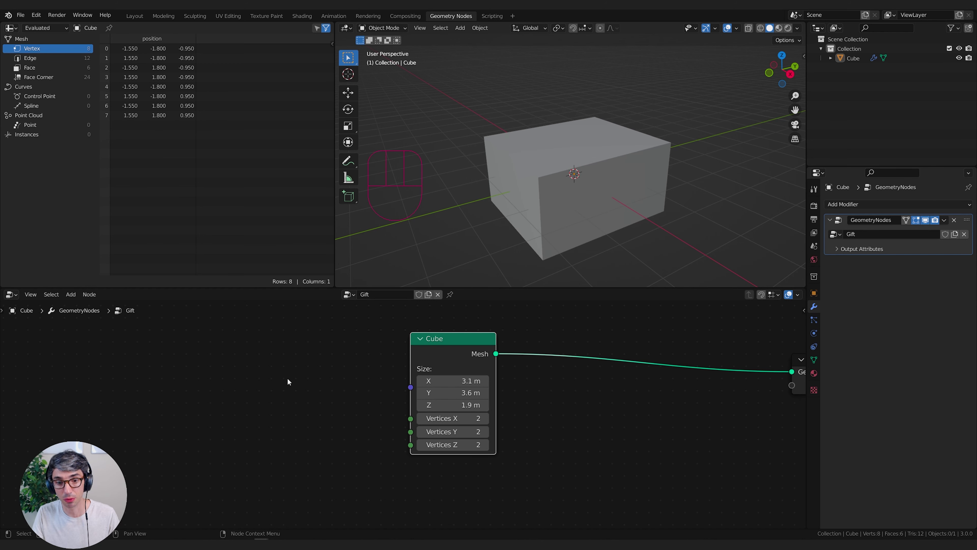
- Add a Random Value node before the Cube node and set its data type to Vector
middle_drag(289, 380, 383, 387)
key(shift+a)
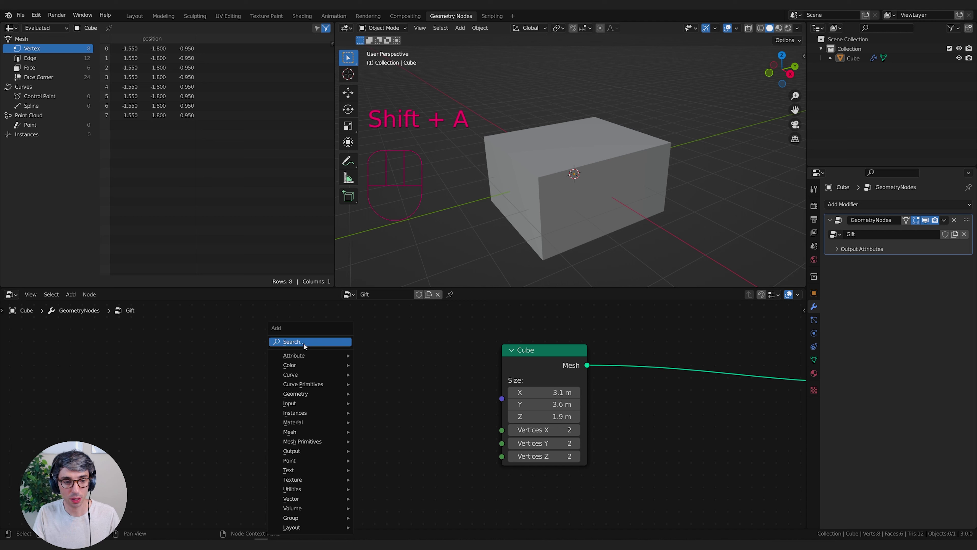
click(306, 344)
text(random)
key(Return)
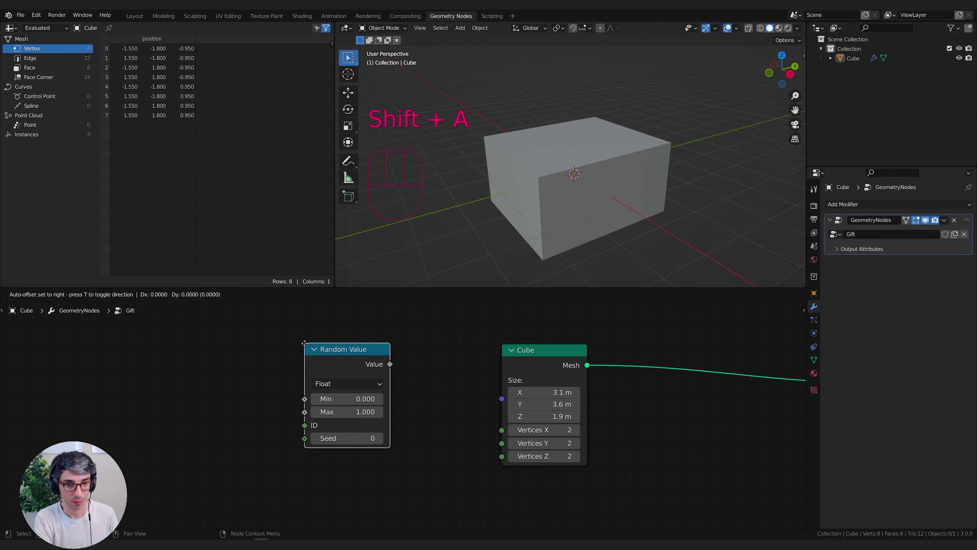
click(304, 343)
click(373, 384)
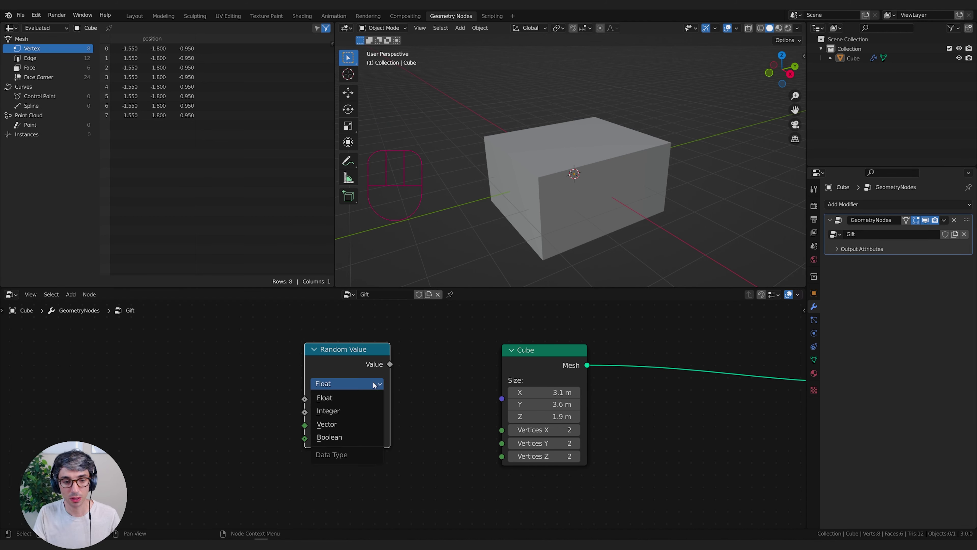
click(335, 424)
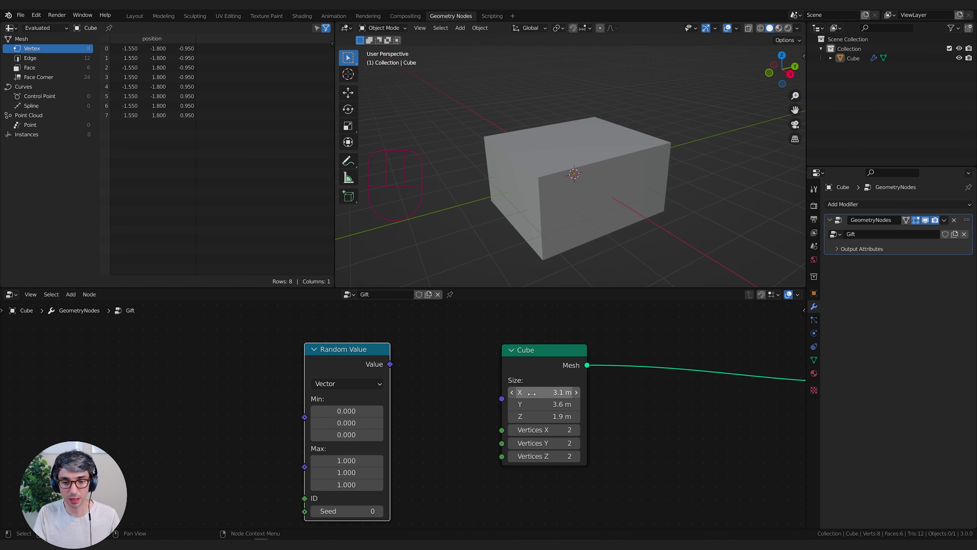
- Try to drive the Cube node's Size with the Random Value node's vector output
middle_drag(503, 400, 440, 382)
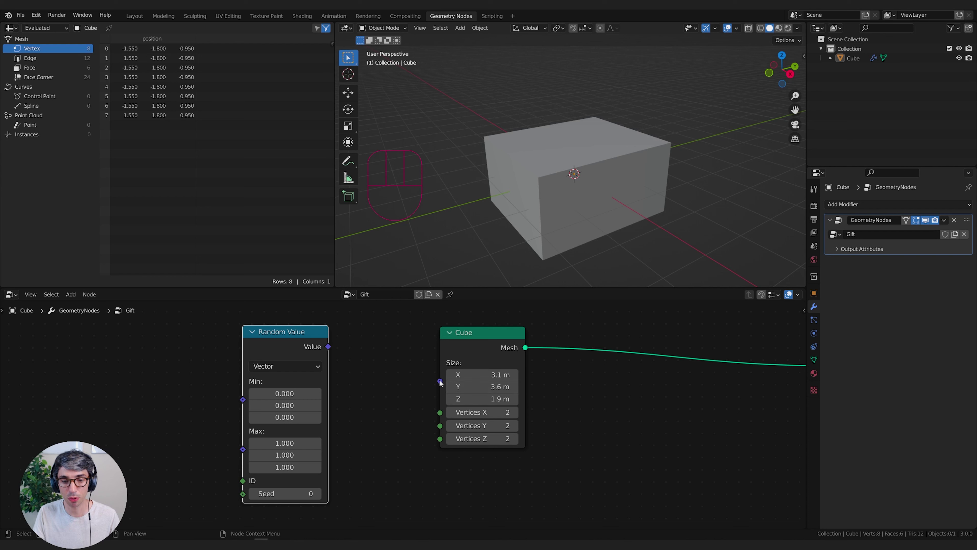
mouse_move(439, 381)
mouse_down()
mouse_move(381, 358)
mouse_move(427, 379)
mouse_up()
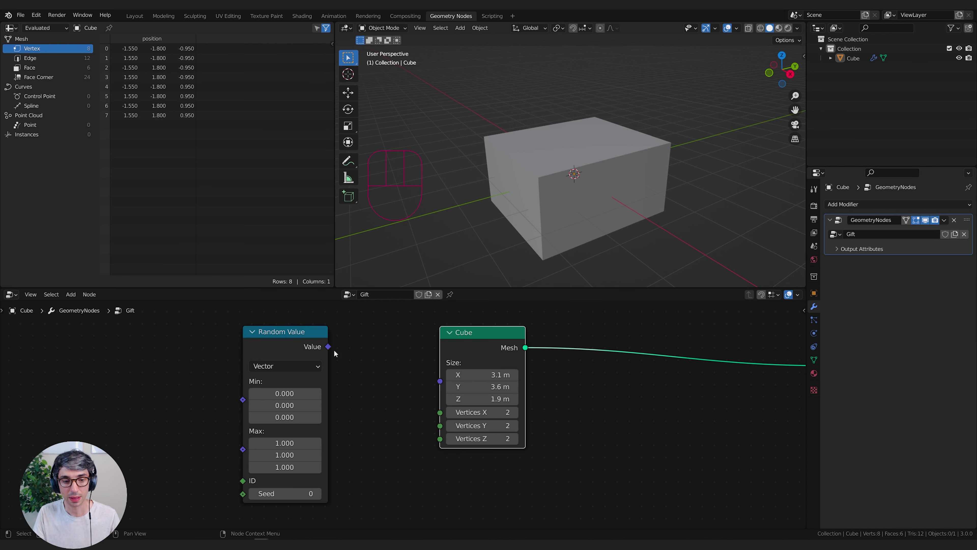
drag(328, 346, 366, 342)
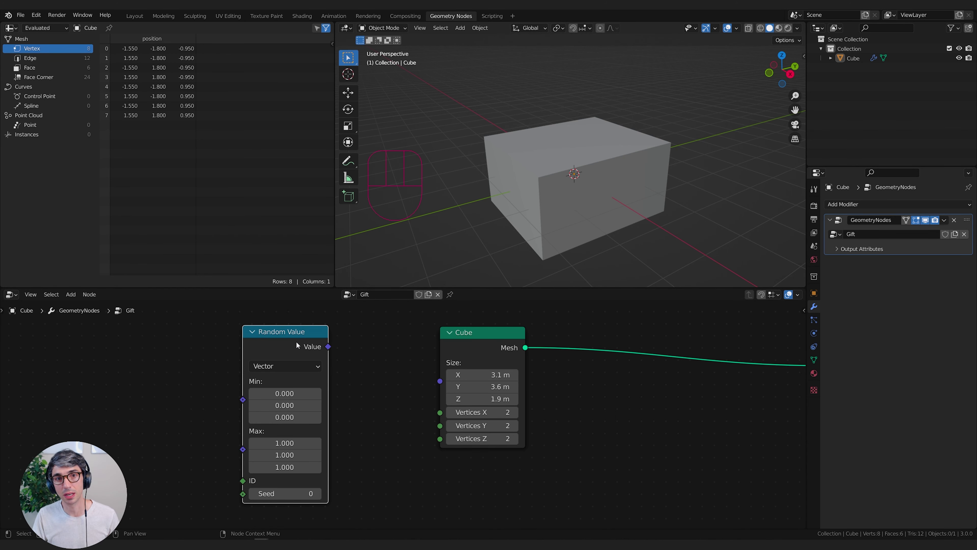
drag(328, 346, 440, 381)
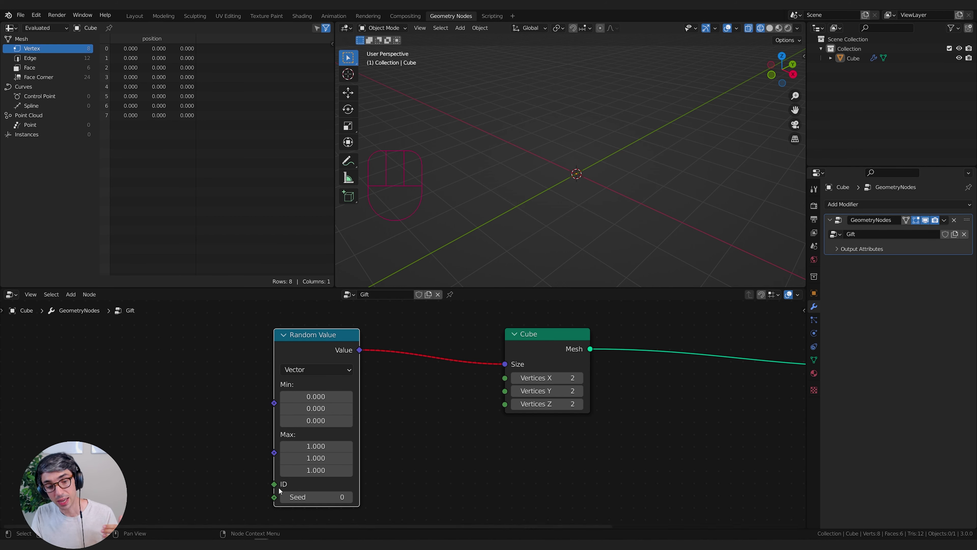
click(243, 475)
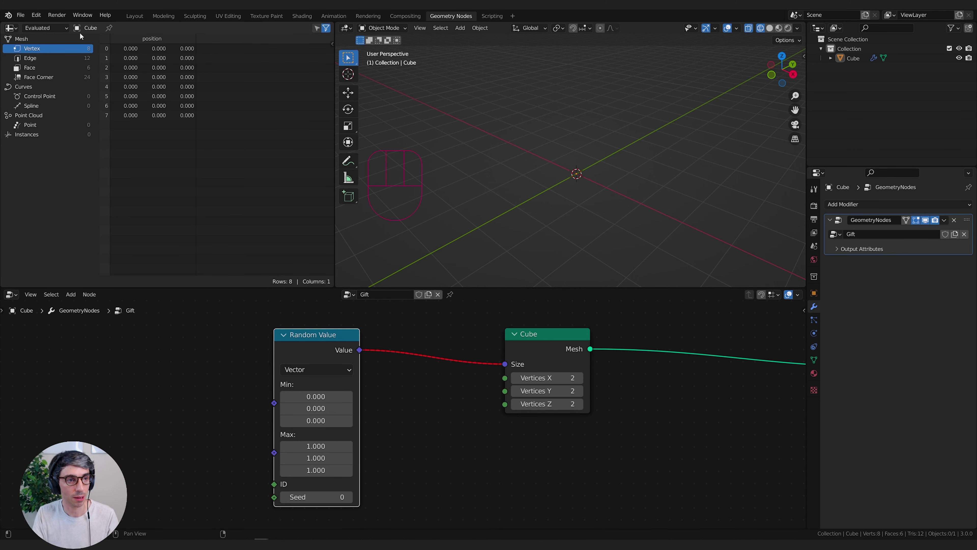
- Enter Edit Mode on the cube and examine its individual corner vertices alongside the vertex indices in the spreadsheet
key(Tab)
key(Tab)
key(Tab)
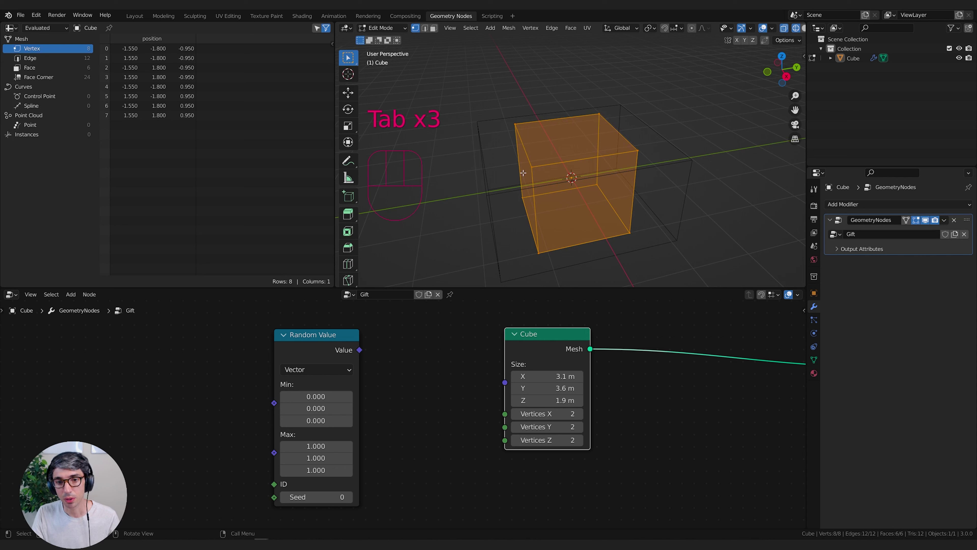
click(637, 154)
click(633, 233)
click(539, 261)
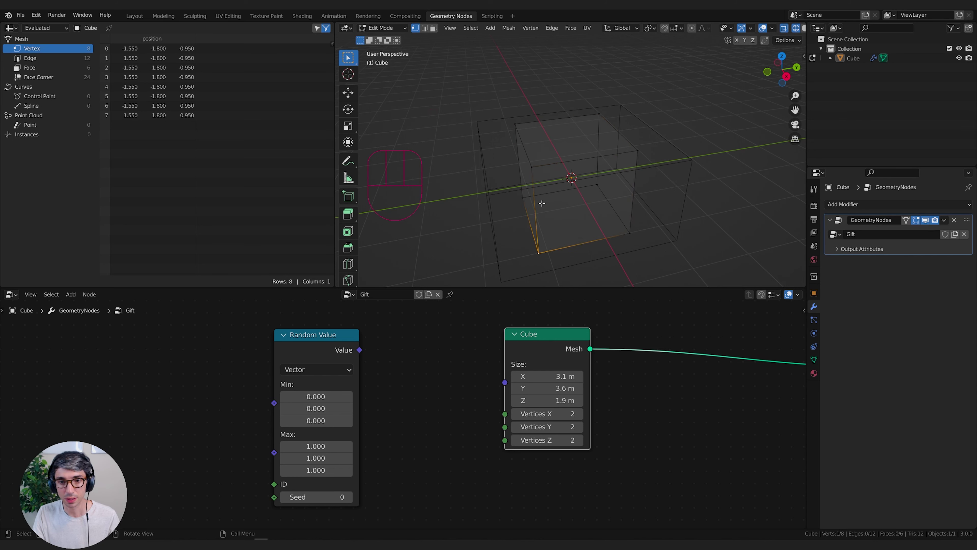
click(536, 170)
click(517, 130)
click(602, 117)
click(520, 196)
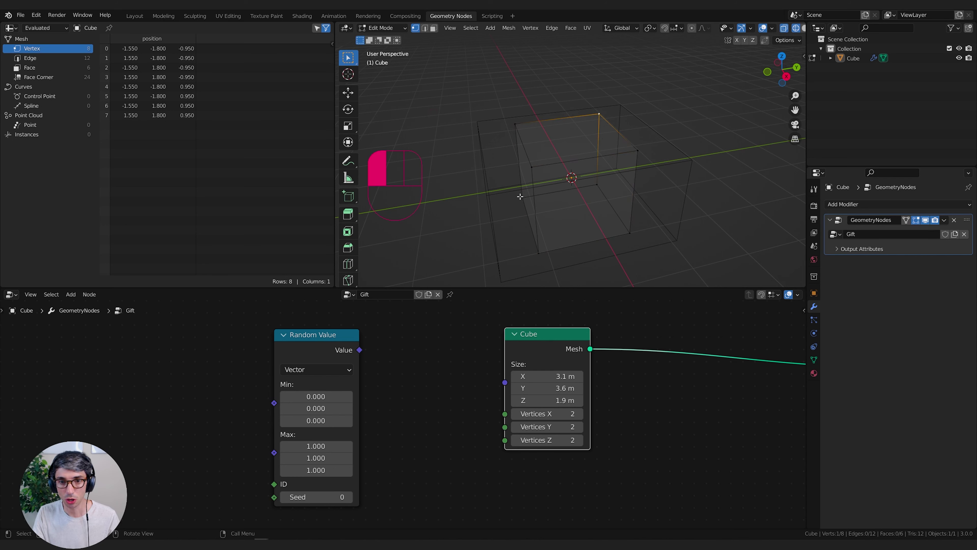
middle_drag(520, 195, 581, 159)
middle_drag(658, 173, 649, 141)
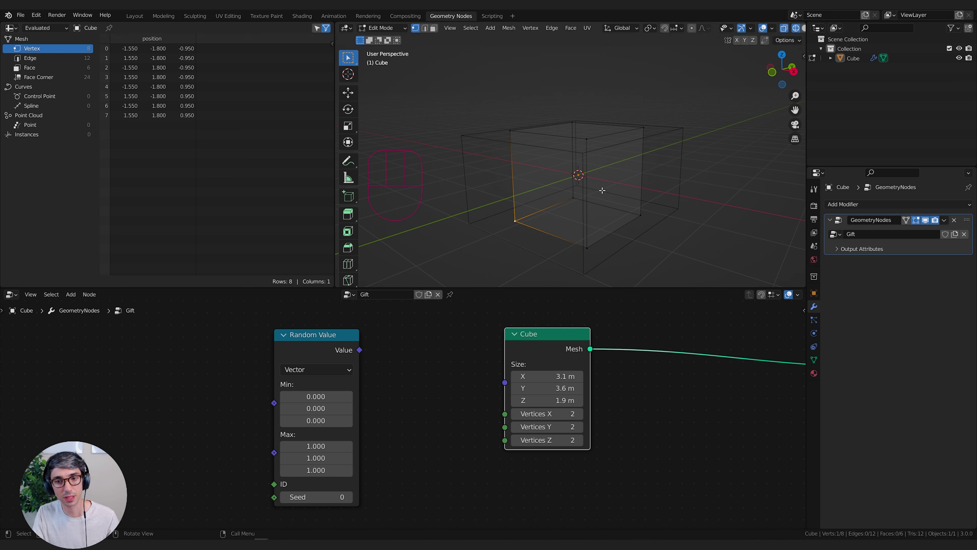
middle_drag(590, 140, 631, 124)
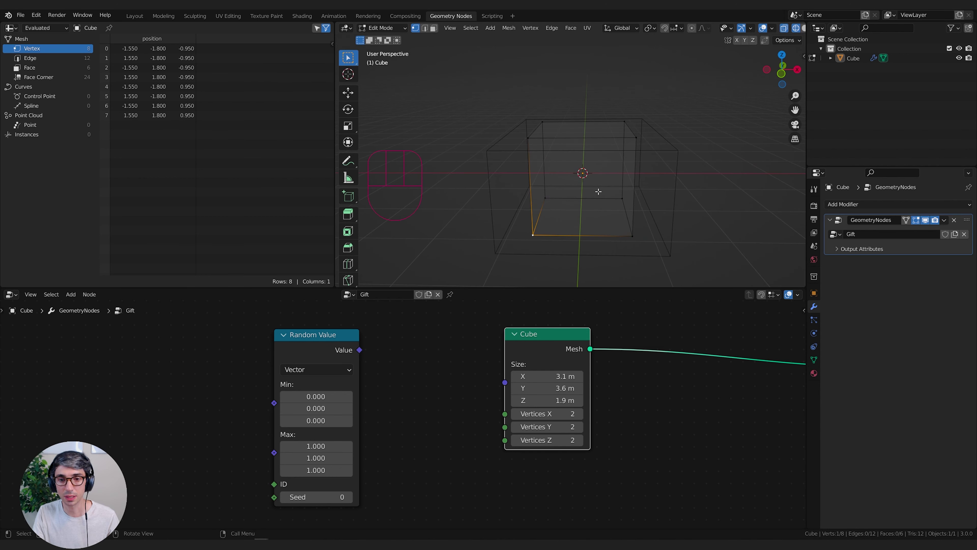
middle_drag(636, 188, 603, 170)
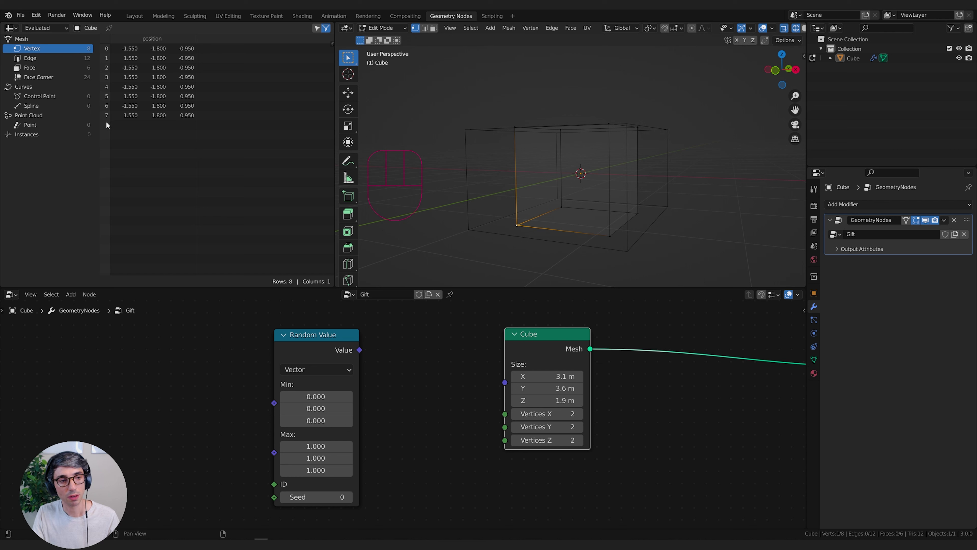
click(106, 114)
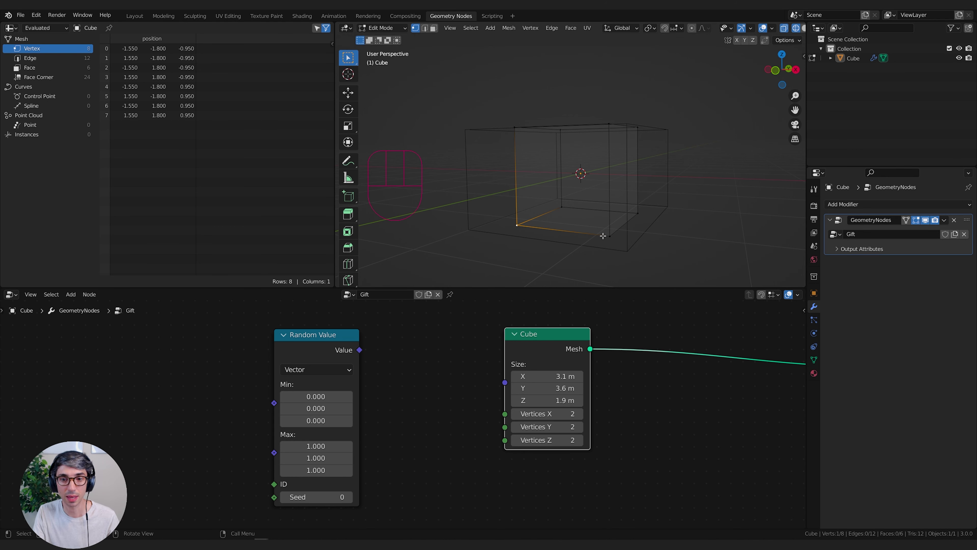
middle_drag(456, 447, 489, 451)
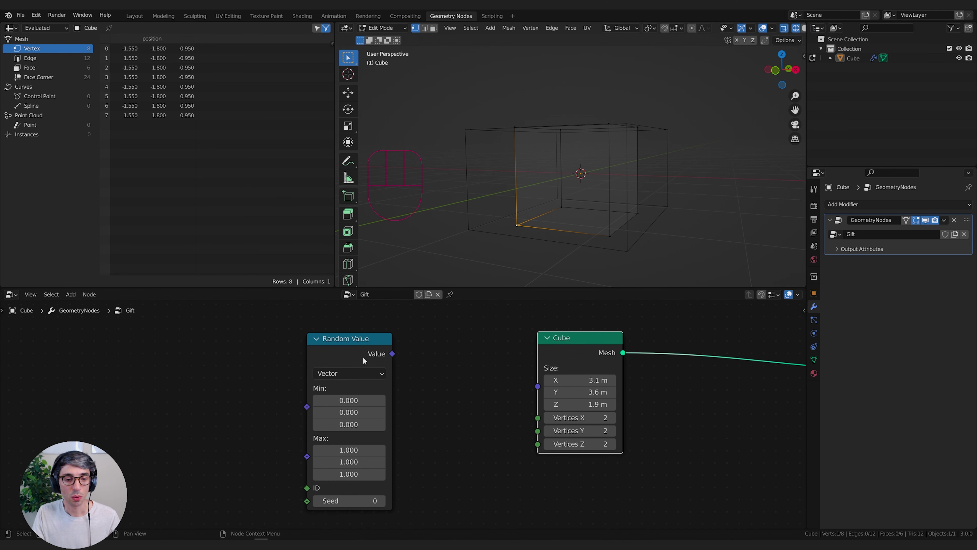
drag(306, 488, 249, 480)
drag(351, 348, 453, 363)
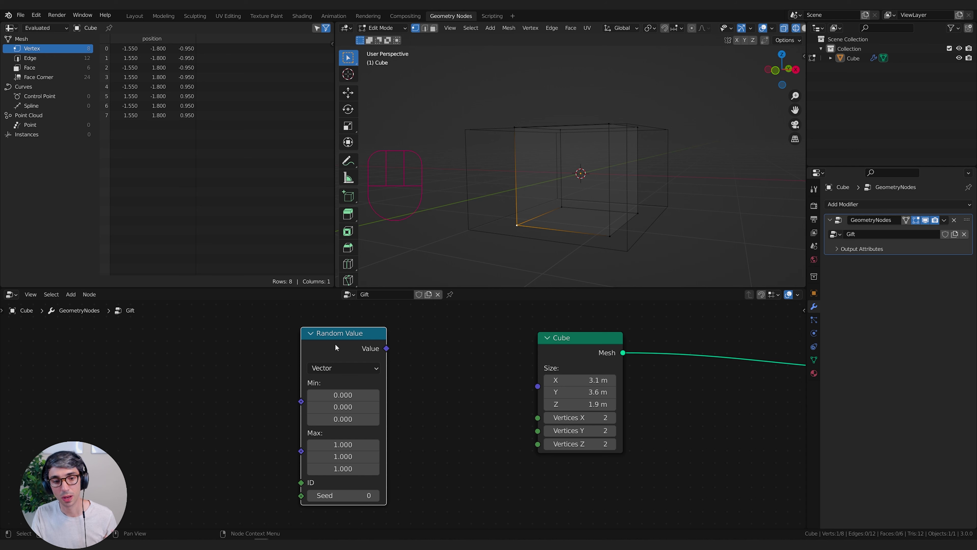
drag(334, 341, 403, 346)
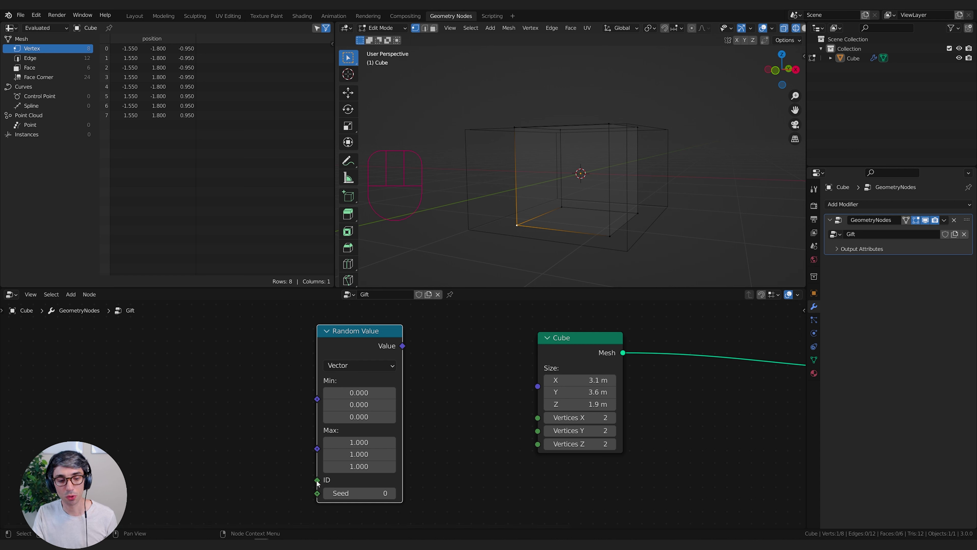
drag(317, 480, 289, 480)
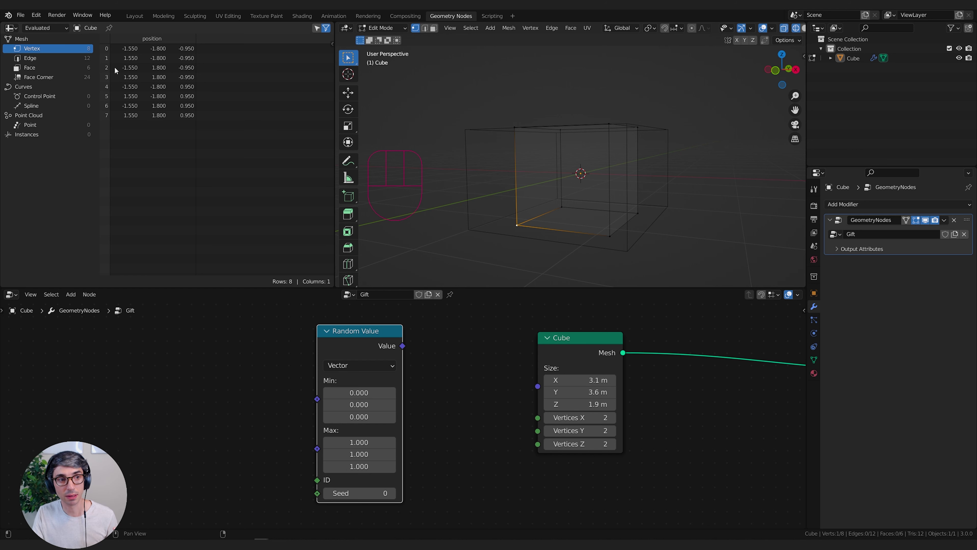
drag(402, 346, 499, 357)
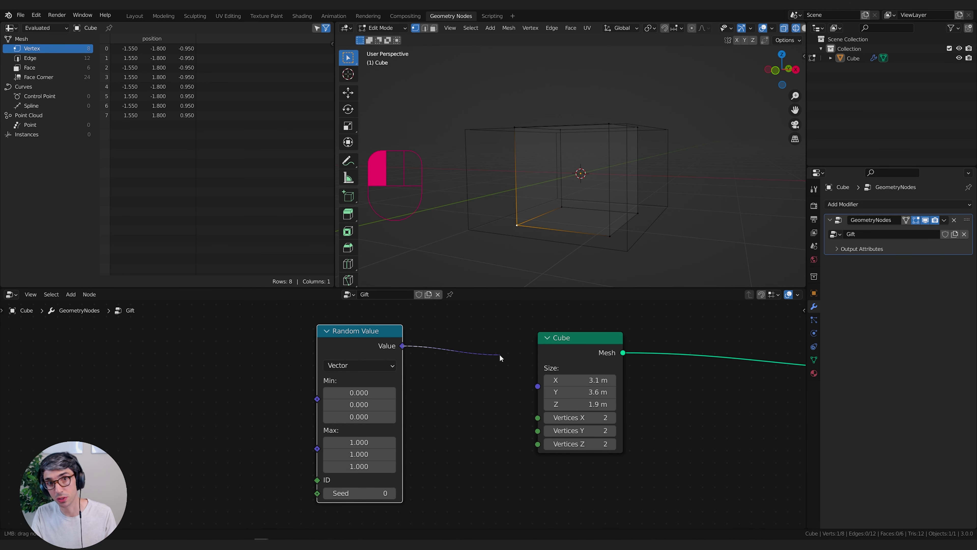
- Drop the unfinished link from the Random Value node and space the Random Value and Cube nodes apart
drag(499, 355, 344, 346)
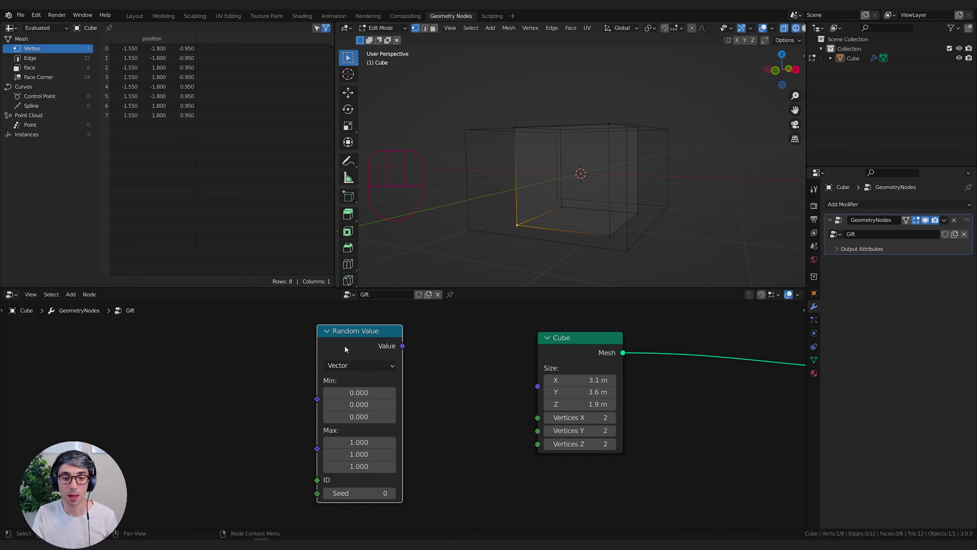
middle_drag(445, 371, 405, 377)
drag(341, 352, 413, 358)
middle_drag(346, 377, 298, 379)
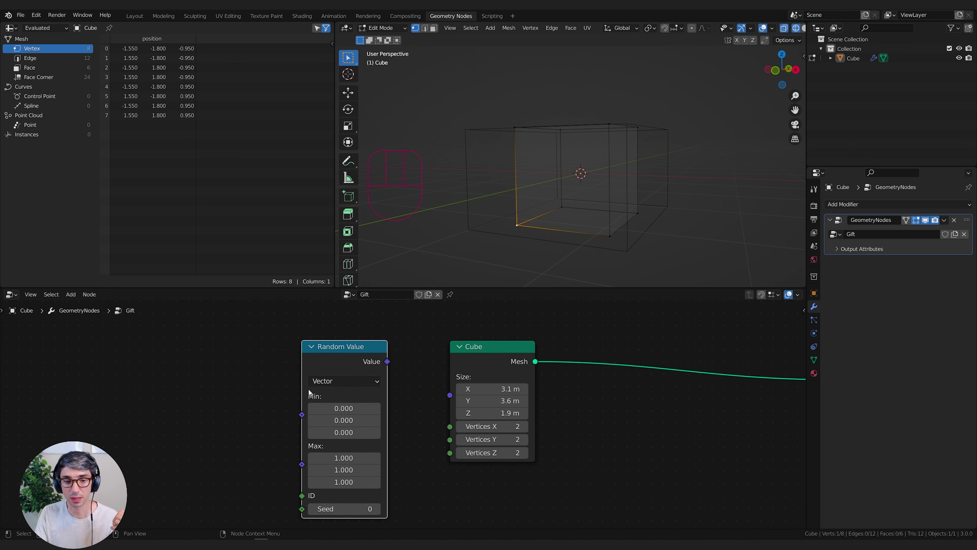
middle_drag(405, 385, 411, 378)
drag(371, 342, 332, 341)
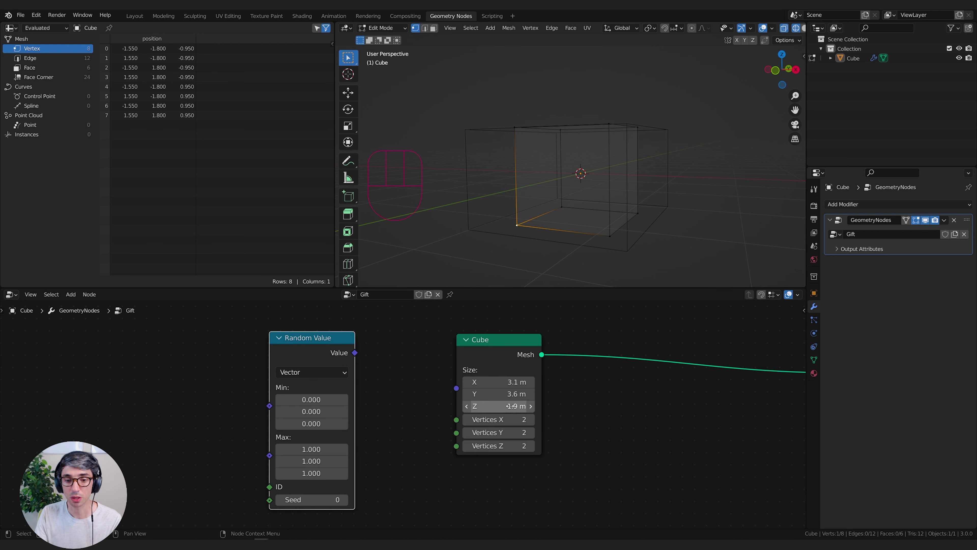
drag(509, 355, 529, 353)
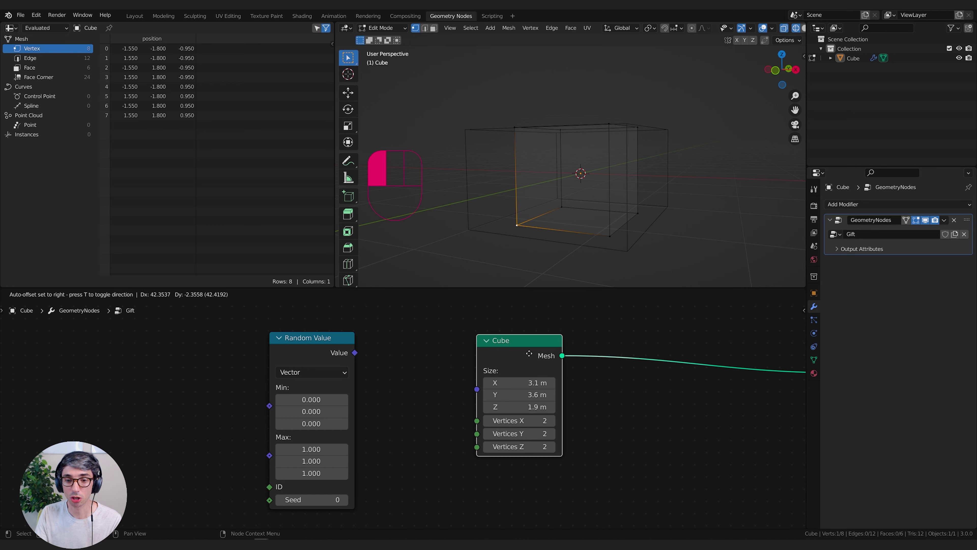
middle_drag(432, 398, 456, 398)
drag(390, 349, 407, 349)
middle_drag(453, 390, 460, 387)
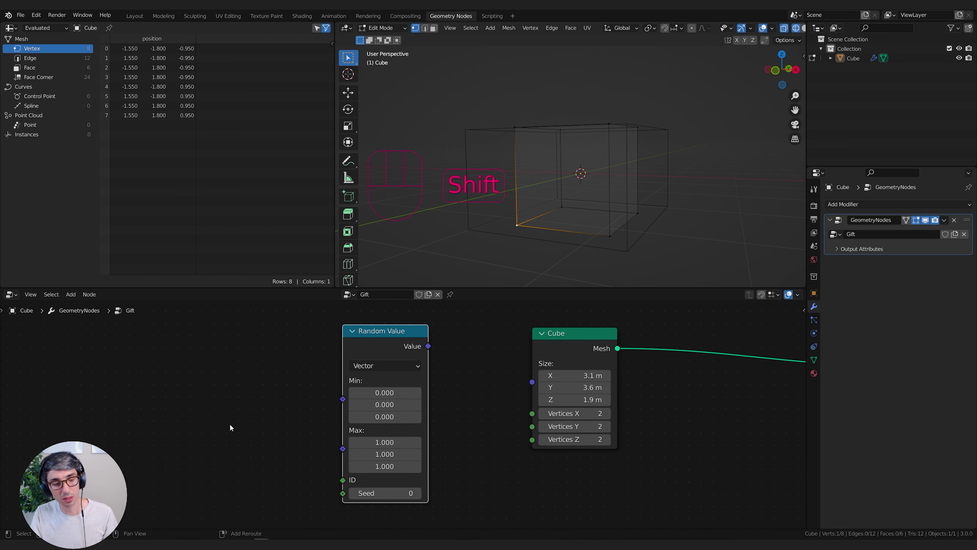
- Add a Value node before the Random Value node and connect its output to the Random Value's ID input
key(shift+a)
mouse_move(197, 354)
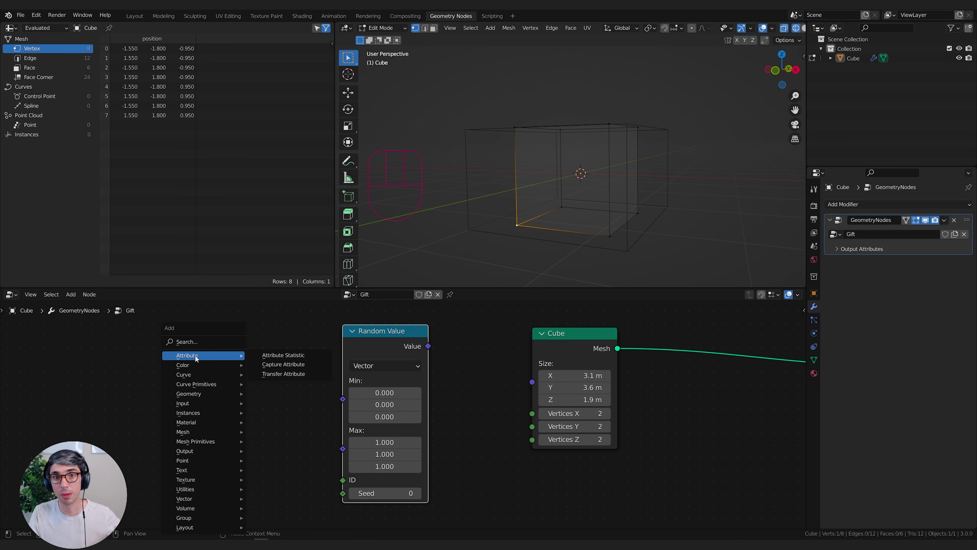
click(196, 342)
text(va)
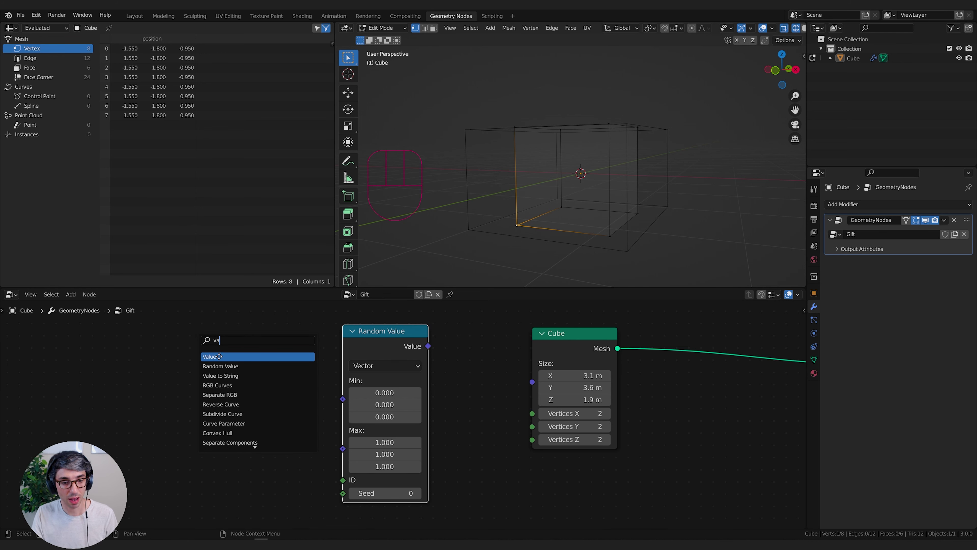
click(219, 357)
click(127, 429)
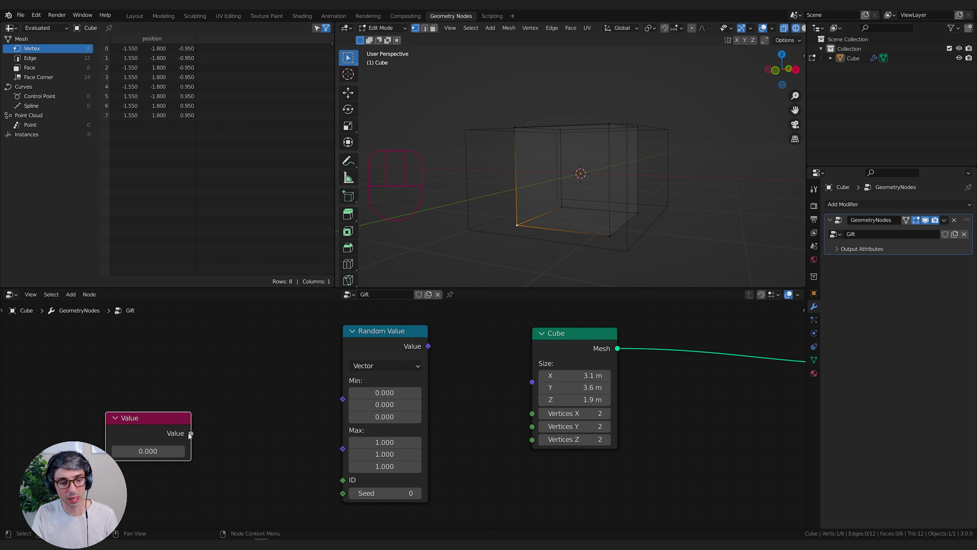
drag(190, 433, 343, 480)
drag(147, 426, 197, 426)
middle_drag(252, 477, 245, 443)
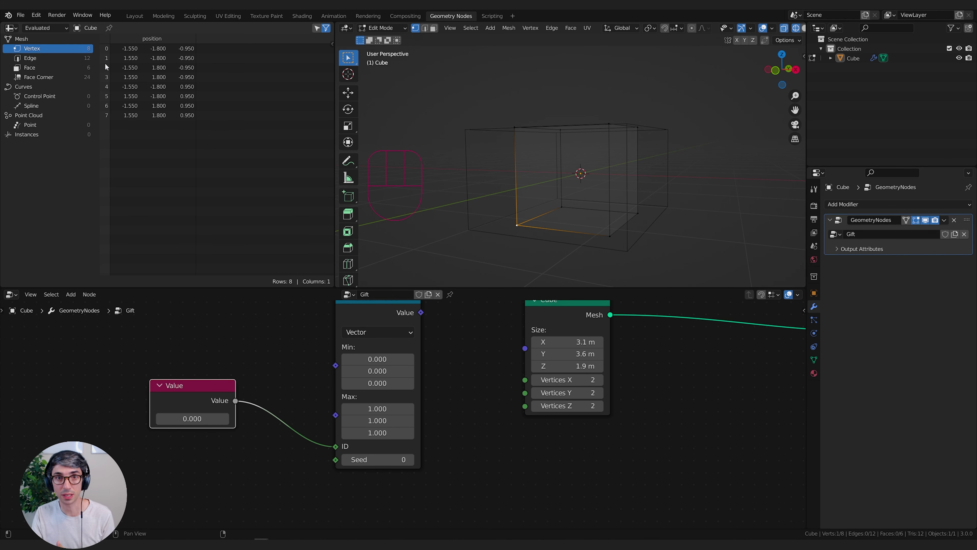
- Reposition the Value node slightly and try a value of 1 in it
drag(200, 389, 211, 393)
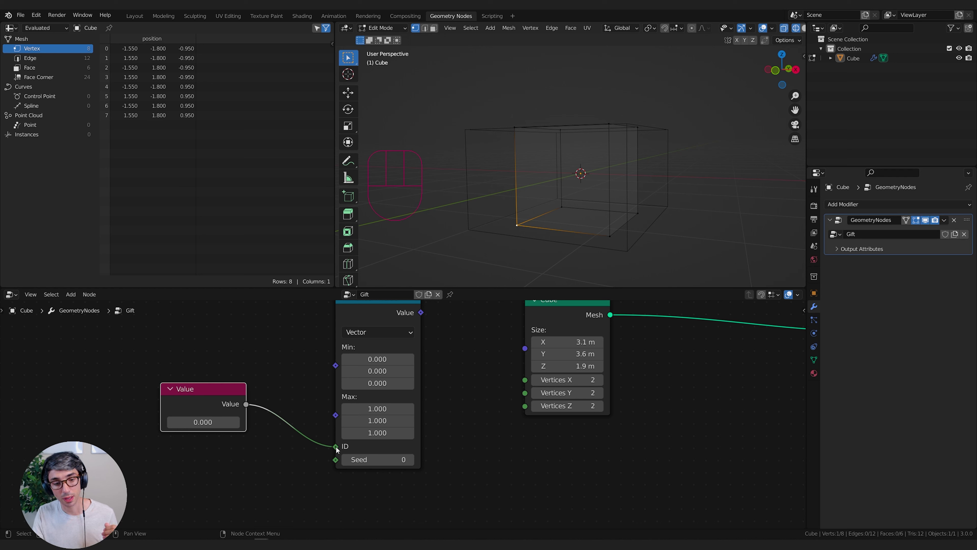
click(199, 422)
drag(202, 422, 239, 422)
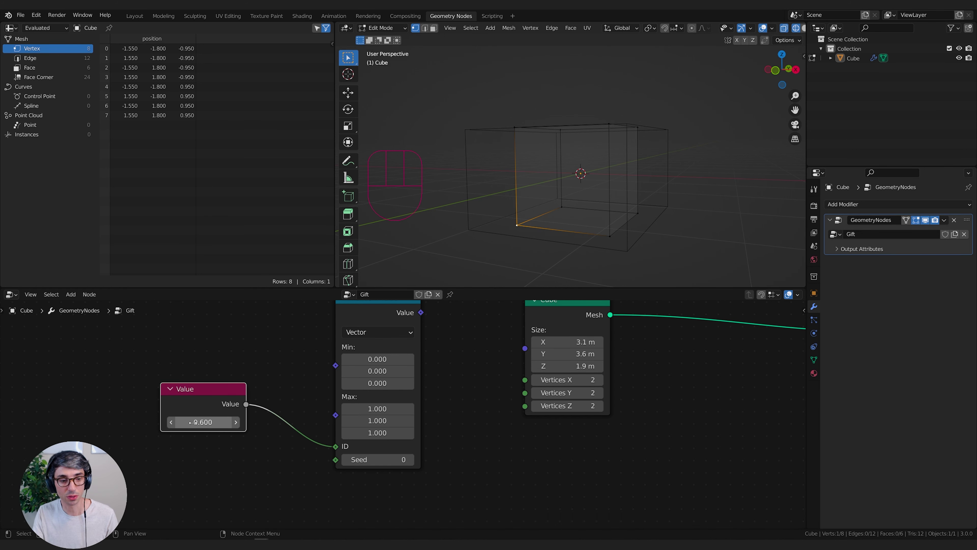
click(195, 422)
text(1)
key(Return)
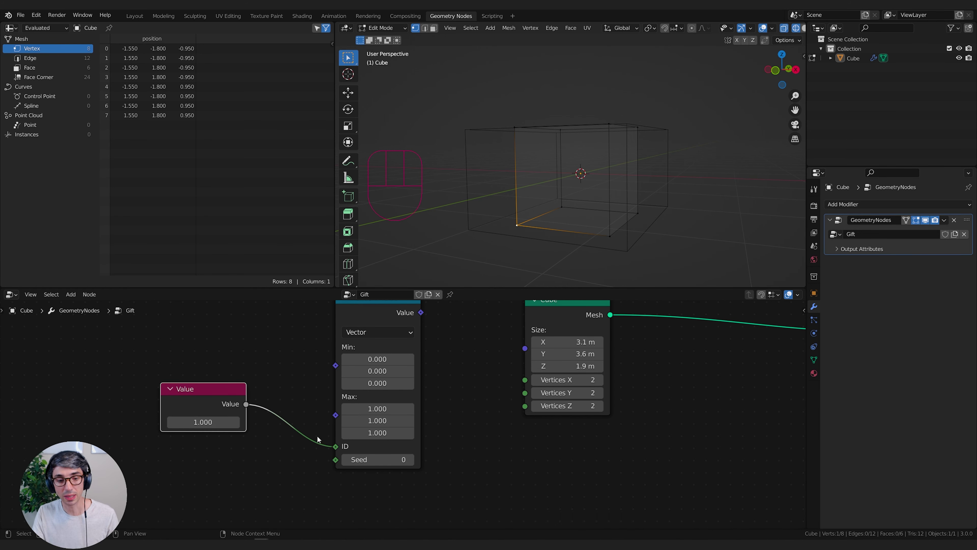
- Set the Value node that feeds the Random Value's ID to 0
middle_drag(292, 454, 253, 467)
click(151, 434)
text(0)
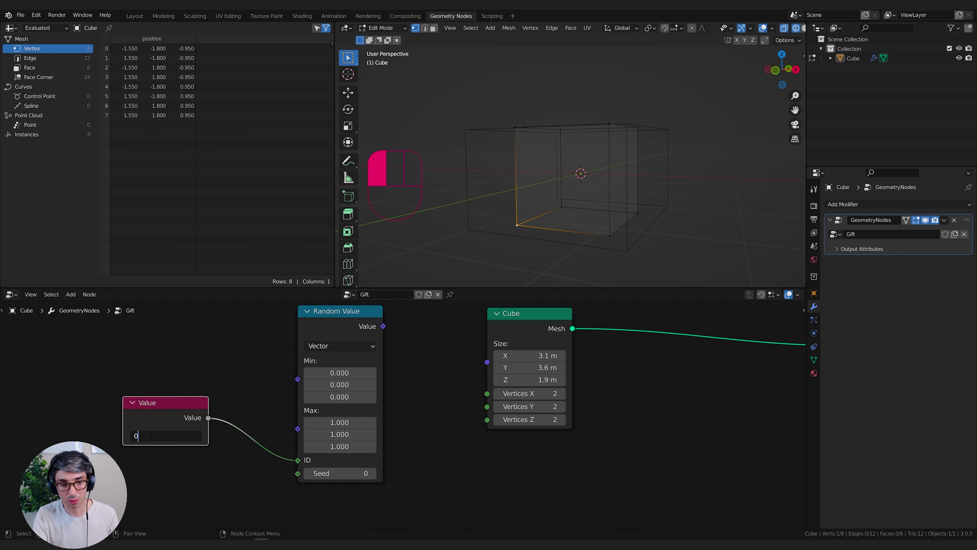
key(Return)
middle_drag(342, 487, 329, 498)
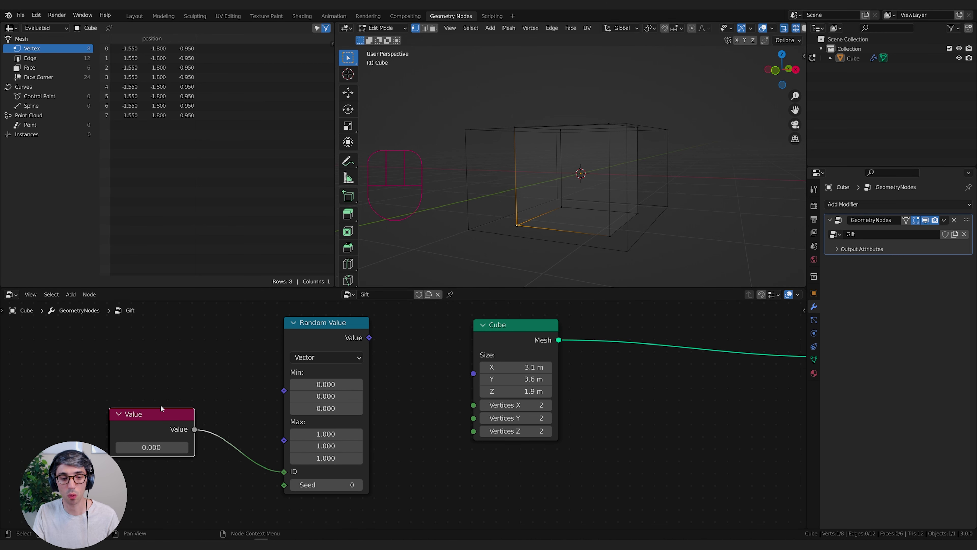
- Connect the Random Value node's vector output to the Cube node's Size input
mouse_move(158, 411)
mouse_down()
mouse_move(204, 402)
mouse_move(165, 412)
mouse_up()
middle_drag(393, 404, 328, 426)
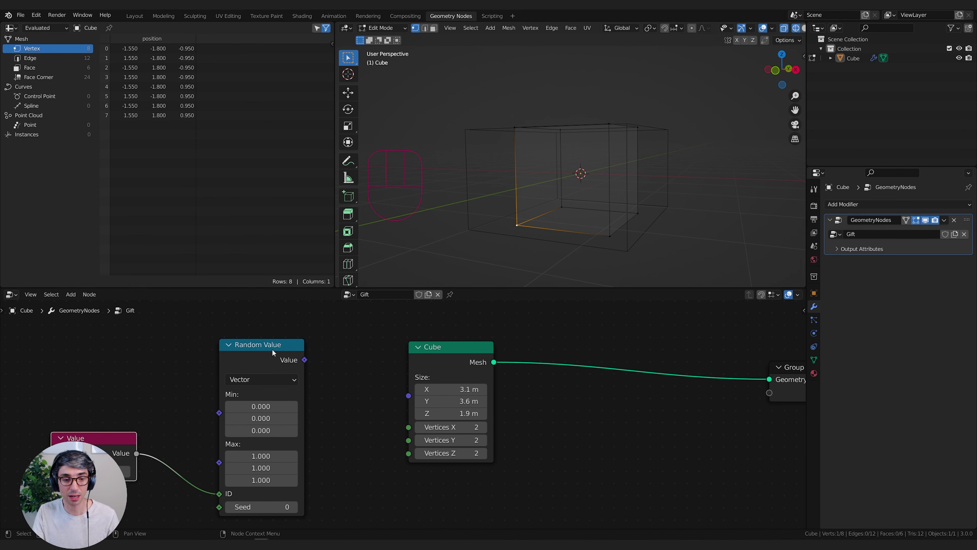
drag(305, 360, 409, 395)
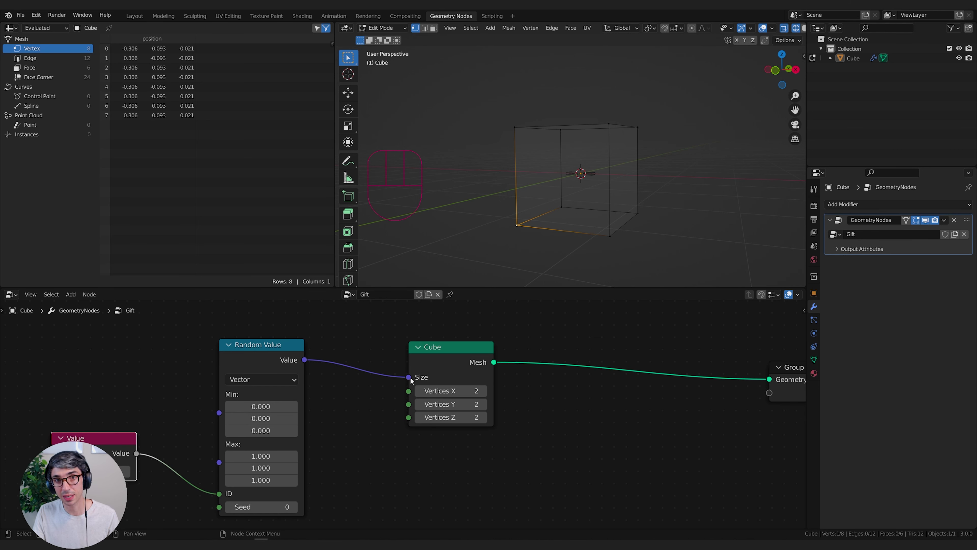
middle_drag(333, 375, 358, 354)
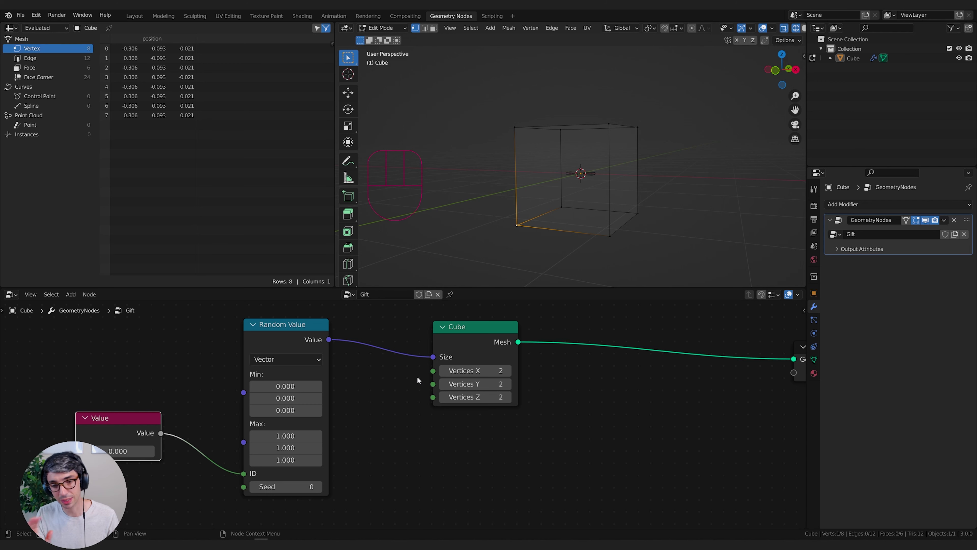
- Return to Object Mode and switch the viewport to solid shading to inspect the randomly sized box
key(Tab)
middle_drag(658, 183, 712, 108)
click(769, 29)
scroll(641, 211, up, 5)
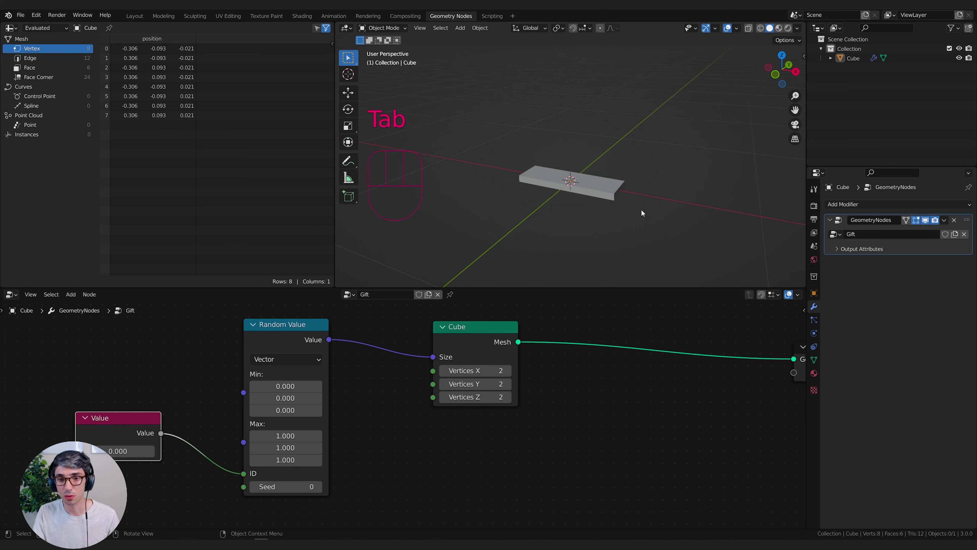
mouse_move(641, 212)
shift+middle_down()
mouse_move(606, 200)
mouse_move(602, 226)
mouse_move(608, 209)
shift+middle_up()
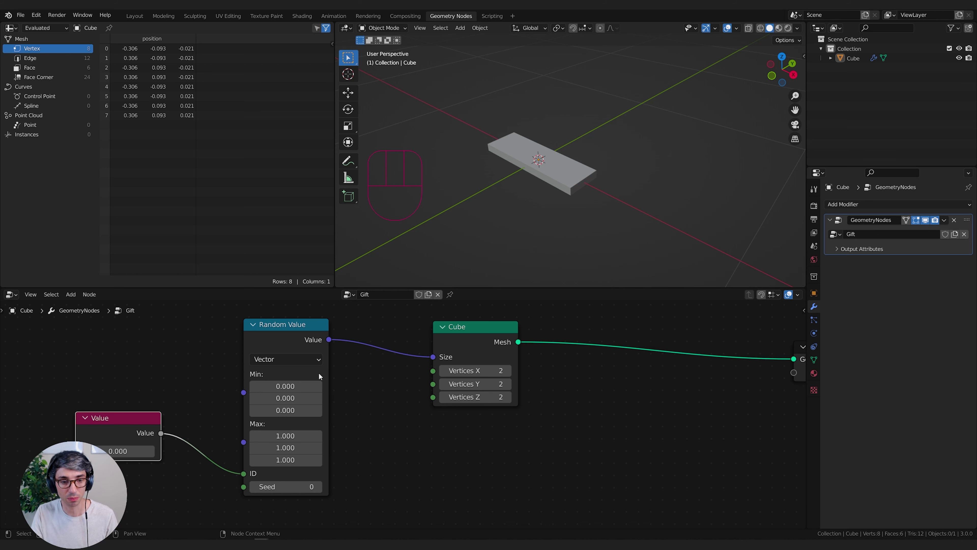
- Set the Random Value node's minimum to 0.6 on all three axes and inspect the box
drag(288, 385, 288, 410)
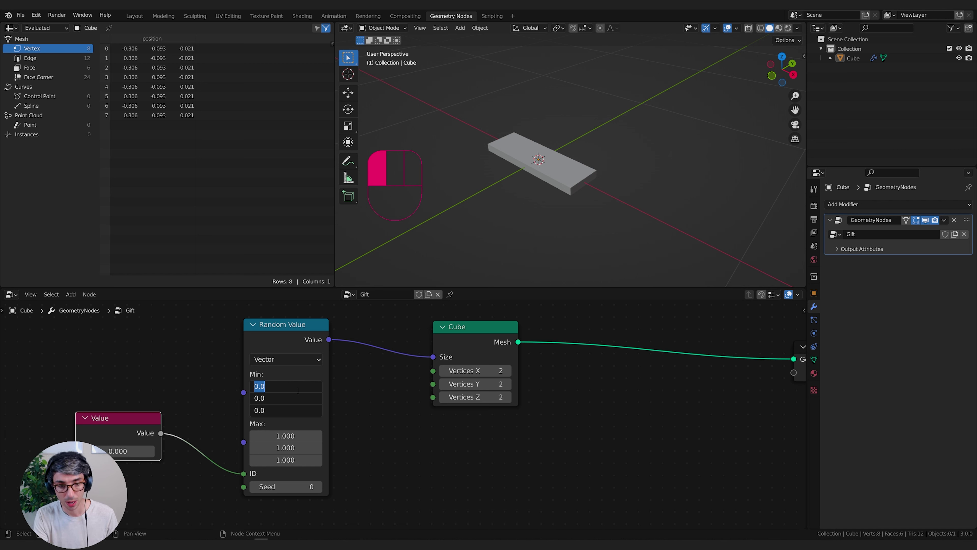
text(.6)
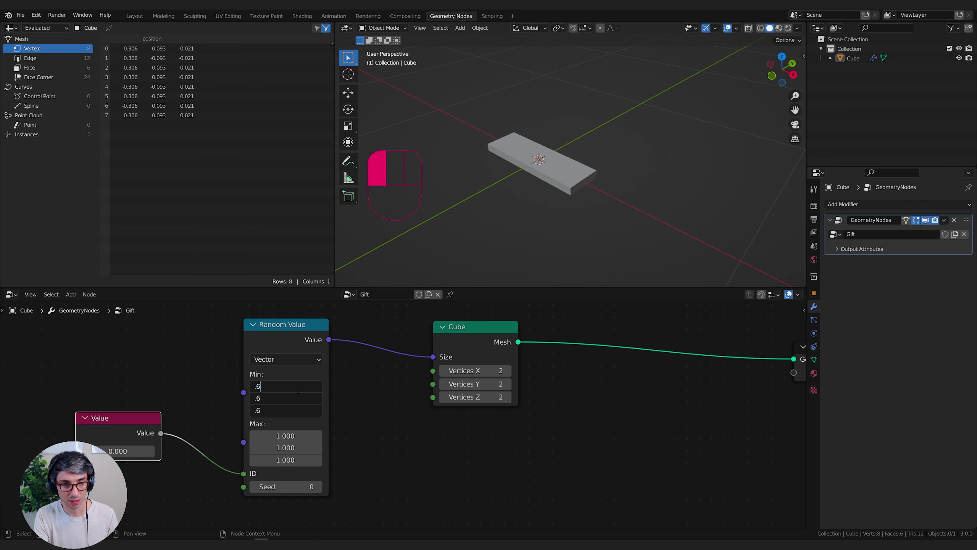
key(Return)
middle_drag(386, 442, 390, 417)
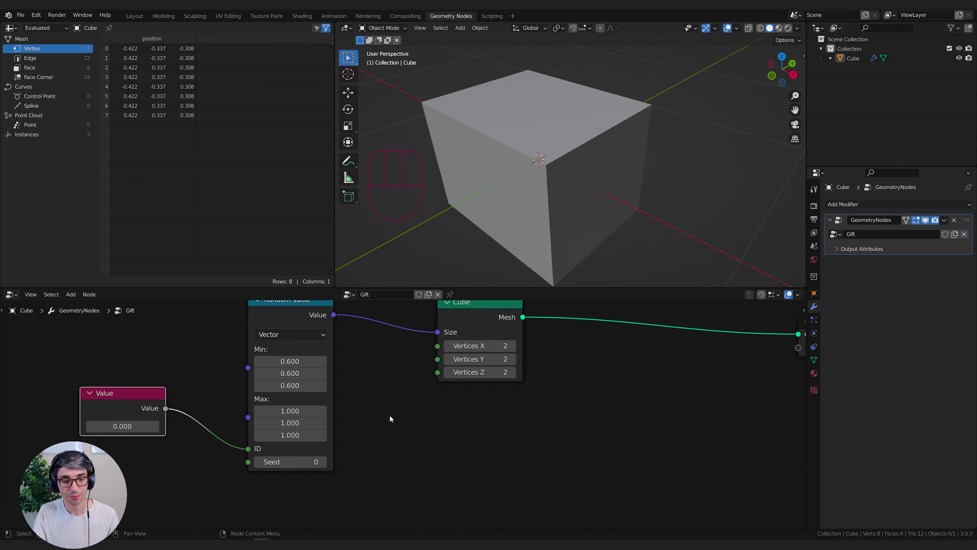
middle_drag(546, 200, 608, 239)
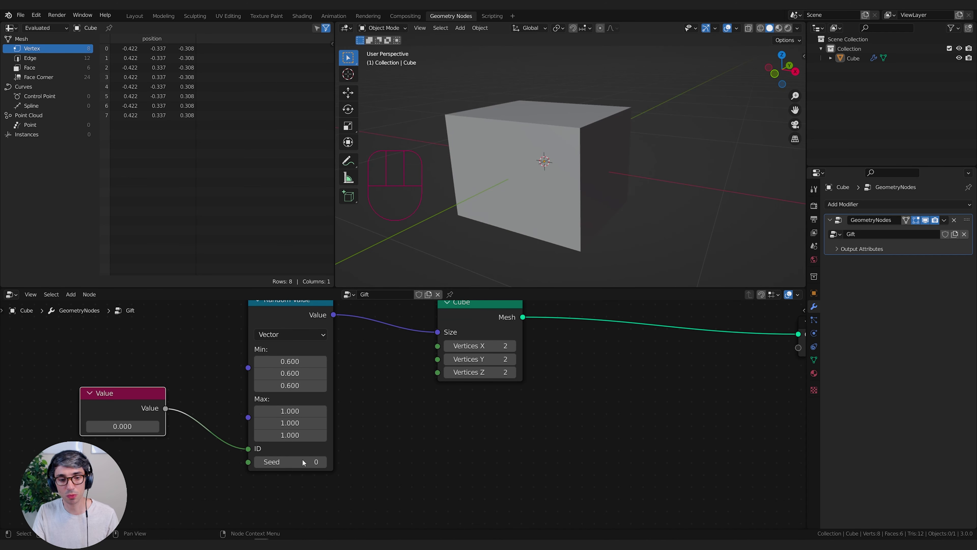
- Try several different seeds on the Random Value node to vary the box's proportions
click(319, 463)
click(319, 463)
click(320, 463)
click(319, 463)
click(319, 463)
drag(319, 463, 361, 463)
- Set the Random Value node's minimum to 0.3 on all three axes and its seed to 95
drag(289, 361, 278, 386)
drag(291, 462, 332, 461)
middle_drag(629, 149, 529, 194)
click(325, 462)
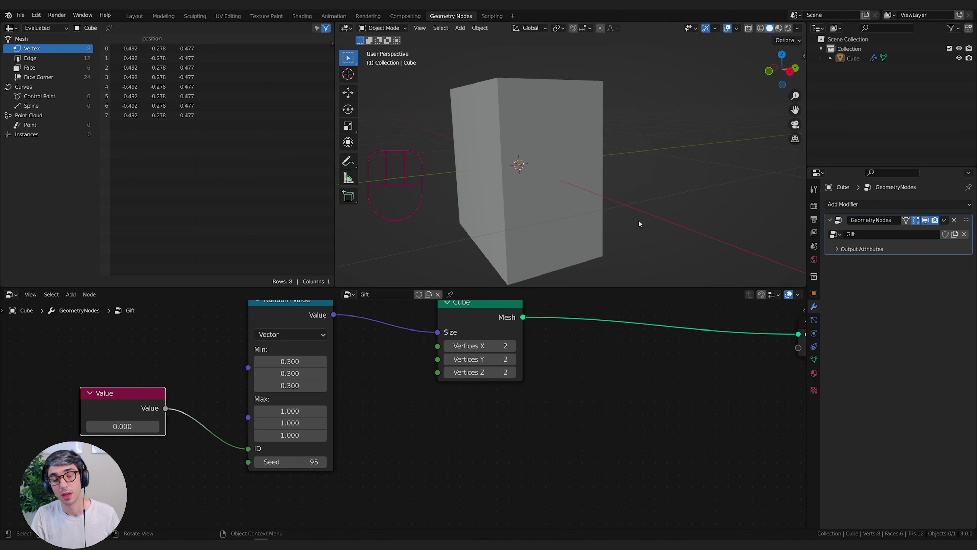
- Insert a Set Position node into the link between the Cube and Group Output nodes
middle_drag(592, 430, 428, 447)
drag(327, 335, 304, 340)
middle_drag(360, 411, 456, 416)
click(445, 419)
key(shift+a)
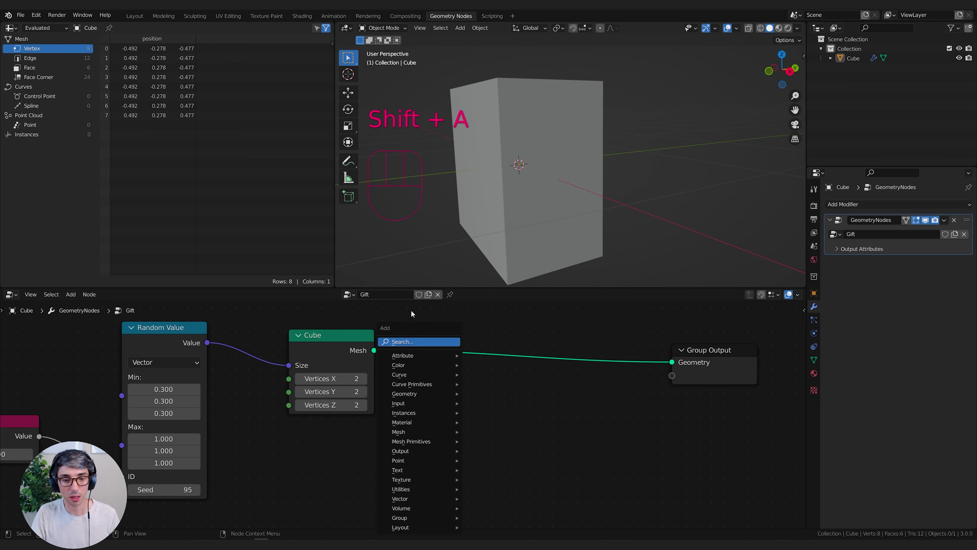
click(410, 343)
text(po)
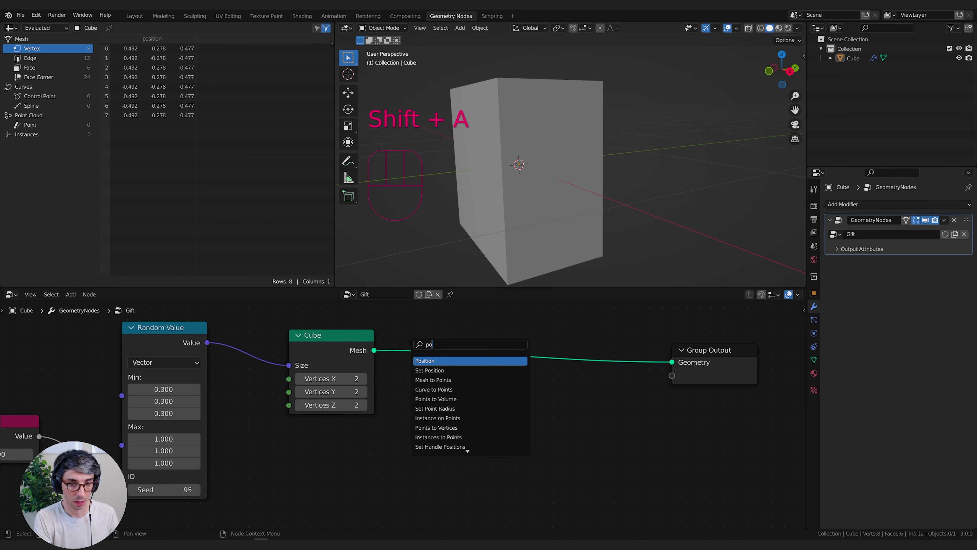
key(Down)
key(Return)
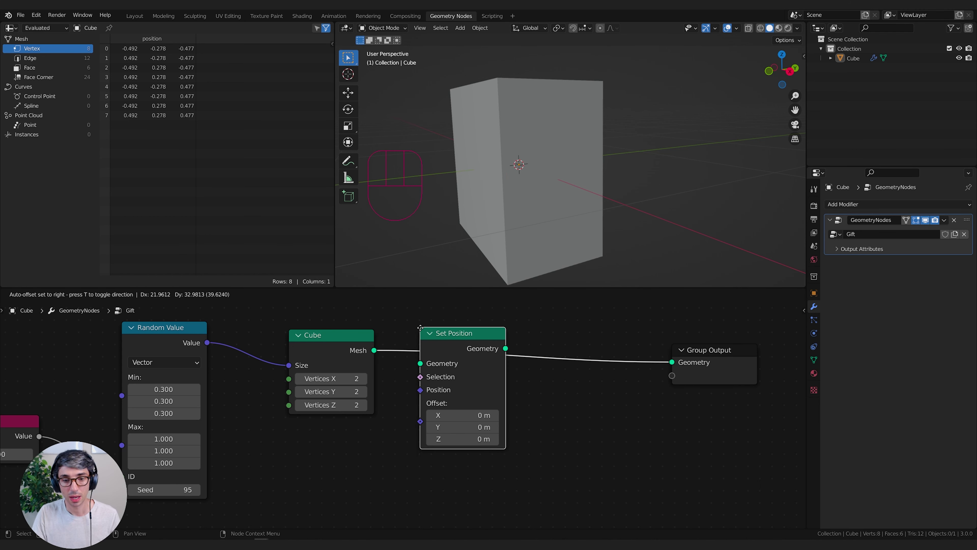
click(422, 328)
- Tidy the node layout by raising Group Output, lowering Set Position and moving Random Value further from the Cube node
middle_drag(552, 355, 530, 377)
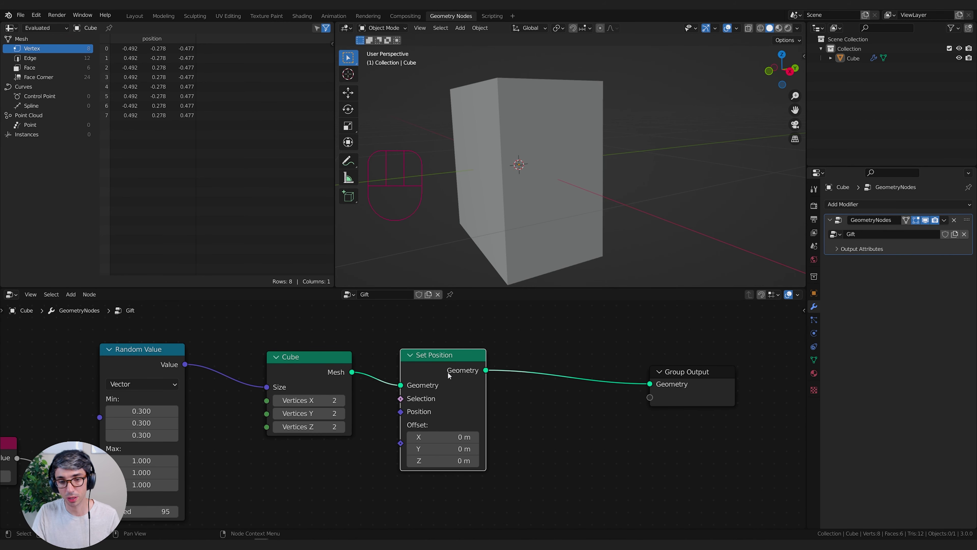
drag(693, 381, 692, 368)
middle_drag(607, 412, 617, 408)
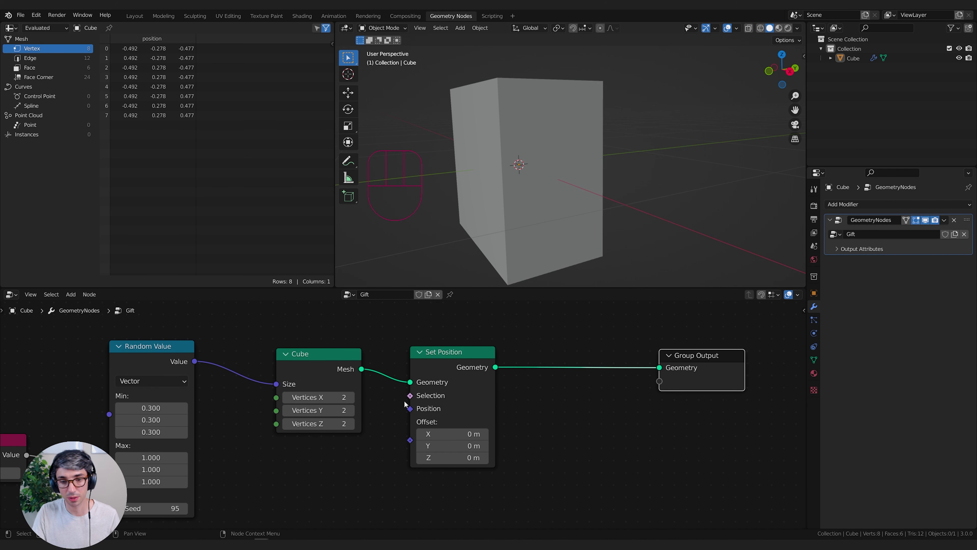
drag(437, 362, 510, 410)
middle_drag(584, 433, 579, 365)
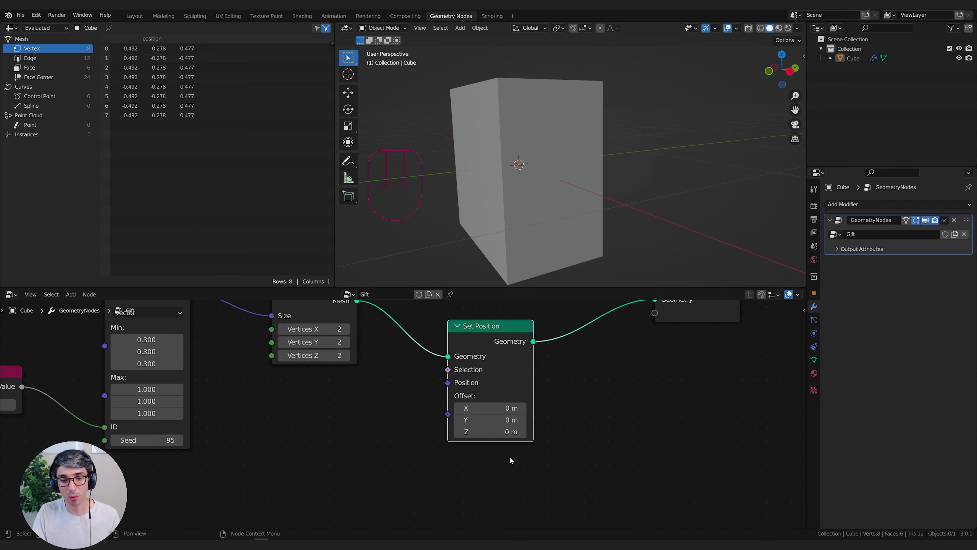
middle_drag(366, 410, 397, 482)
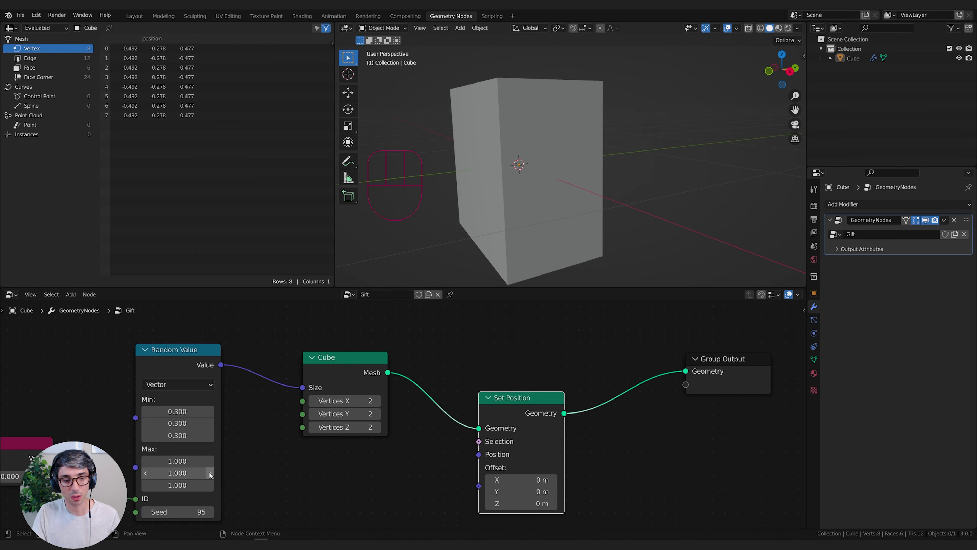
middle_drag(273, 485, 340, 430)
middle_drag(349, 401, 421, 447)
drag(269, 330, 246, 328)
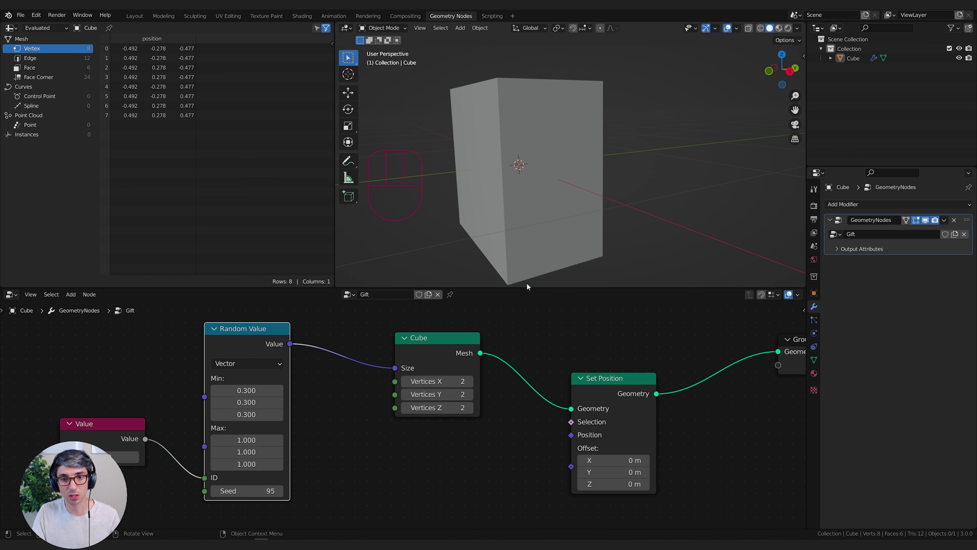
- Add a Separate XYZ node below the Cube node and feed the Random Value output into its Vector input
middle_drag(319, 466, 331, 447)
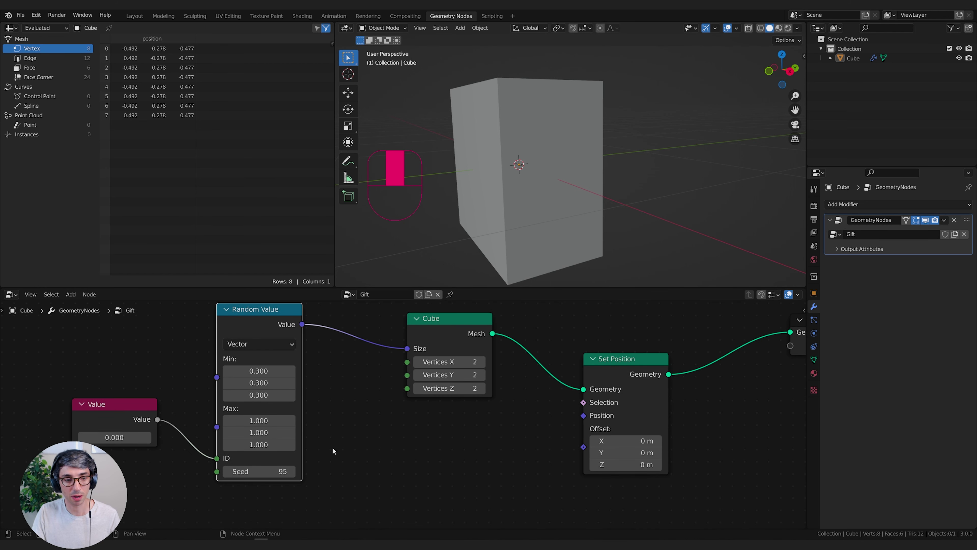
key(shift+a)
click(327, 345)
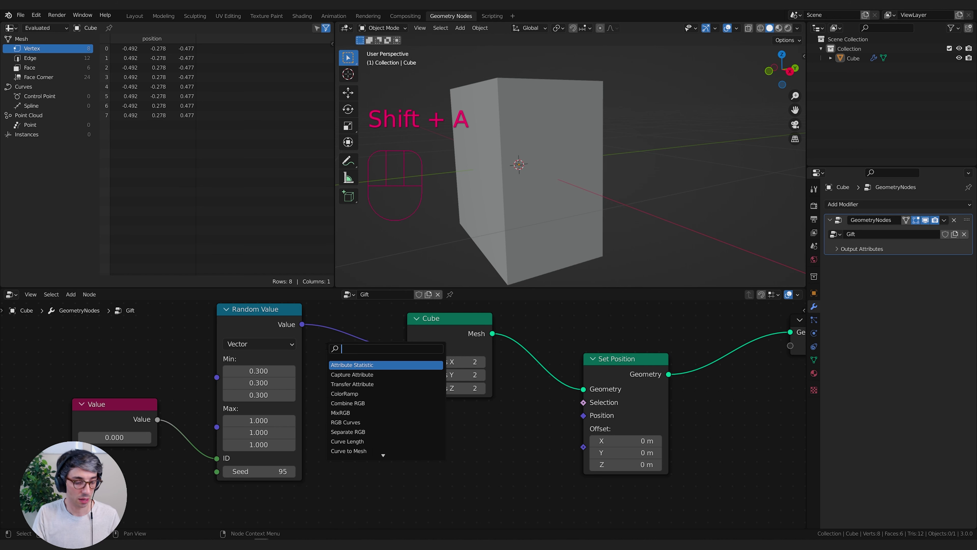
text(sep)
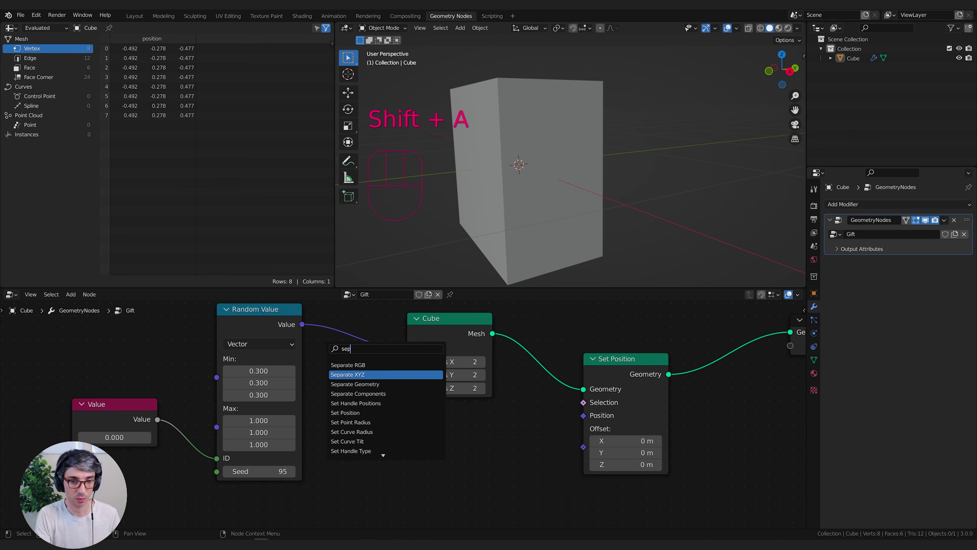
click(348, 374)
click(394, 391)
scroll(365, 358, down, 3)
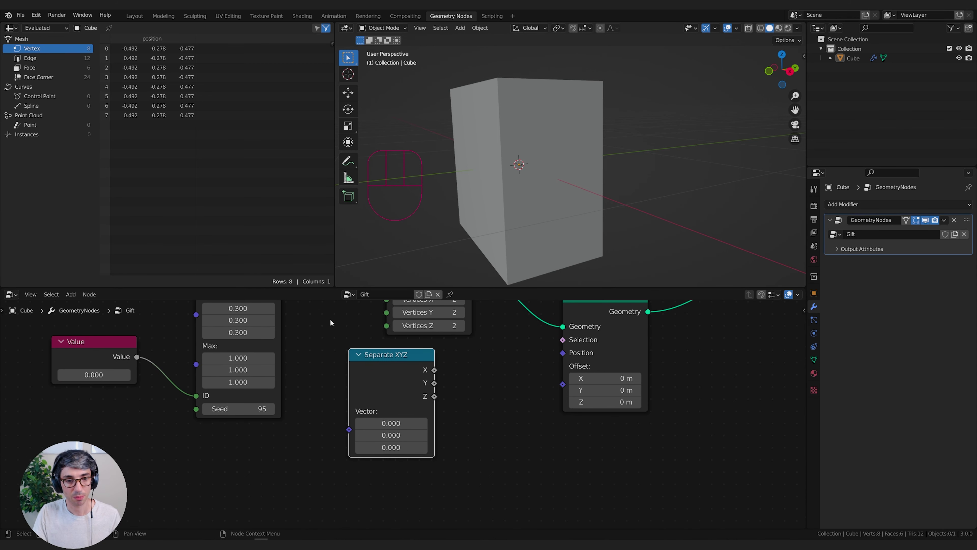
scroll(282, 306, up, 2)
drag(283, 308, 352, 476)
middle_drag(504, 429, 399, 456)
drag(334, 449, 318, 461)
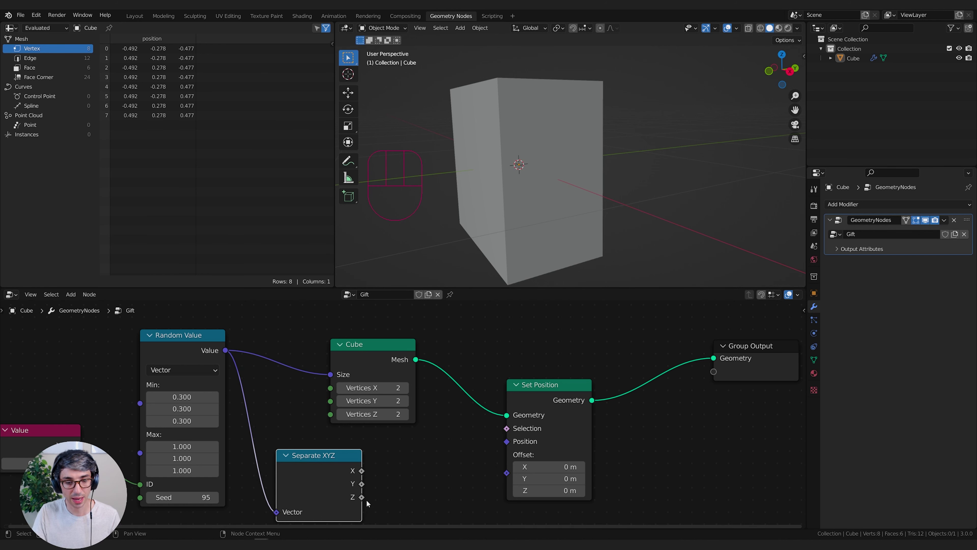
drag(362, 497, 375, 490)
middle_drag(462, 473, 384, 462)
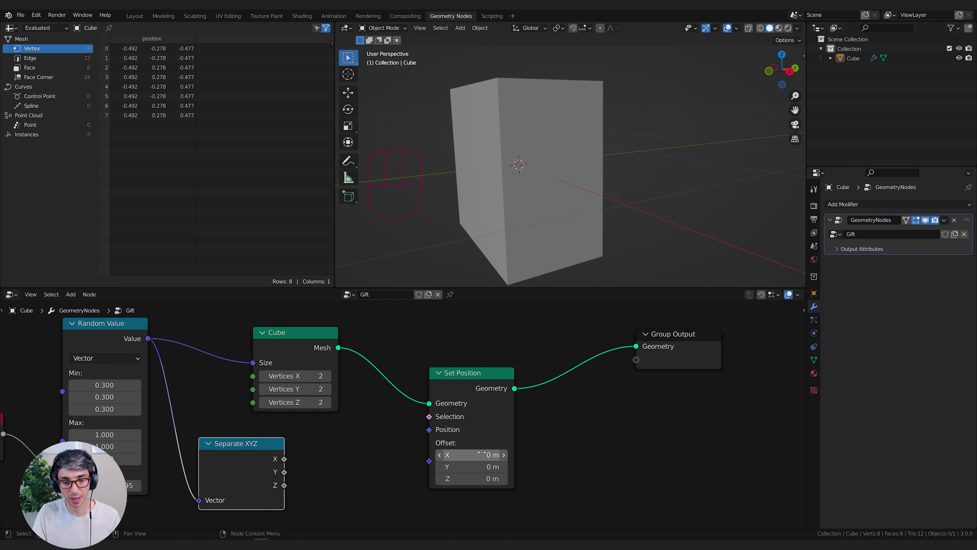
drag(284, 485, 442, 459)
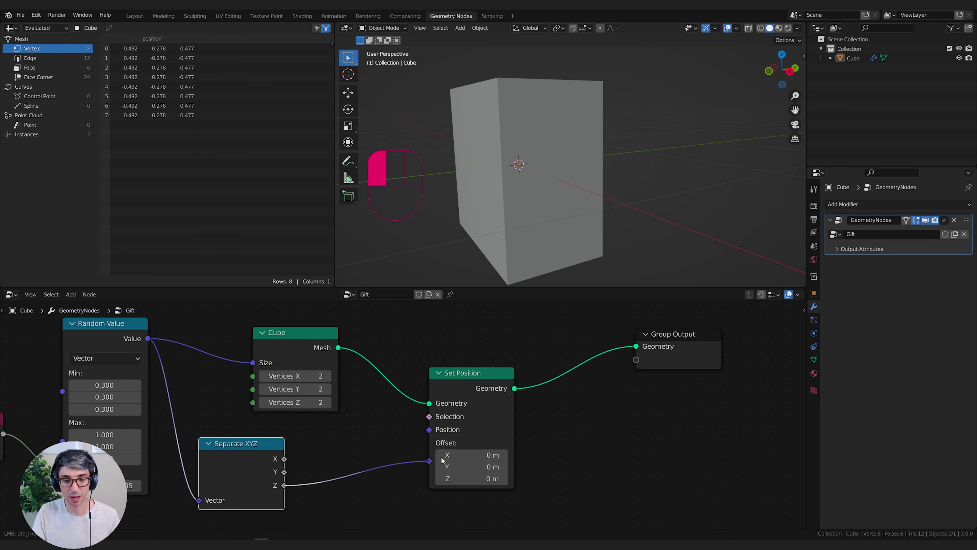
drag(284, 483, 270, 487)
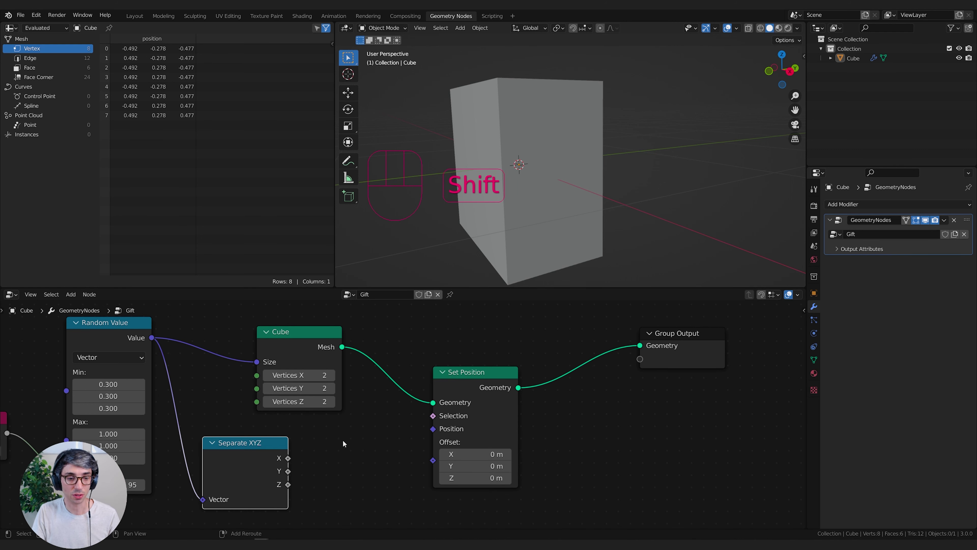
- Add a Combine XYZ node, link Separate XYZ's Z to its Z input, and link its Vector to Set Position's Offset
key(shift+a)
click(313, 343)
text(combine x)
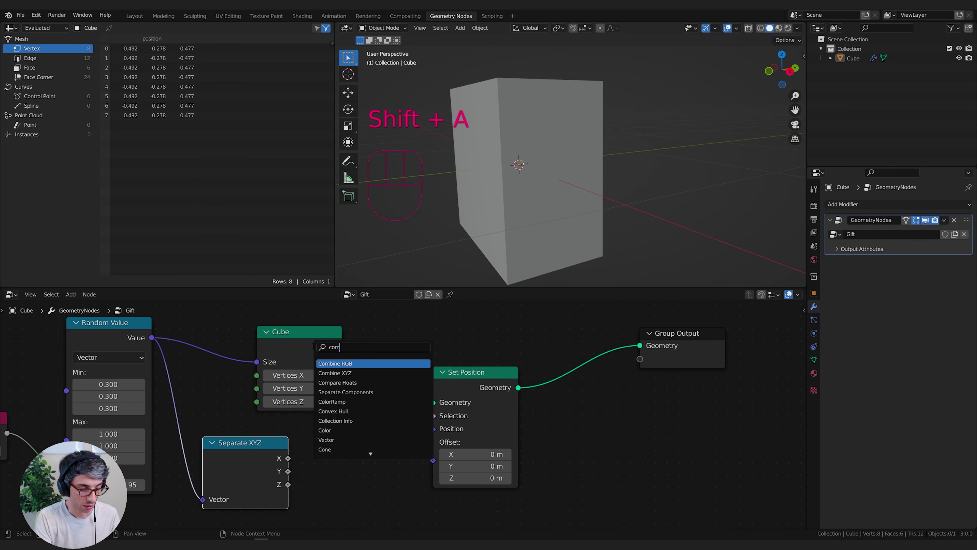
key(Return)
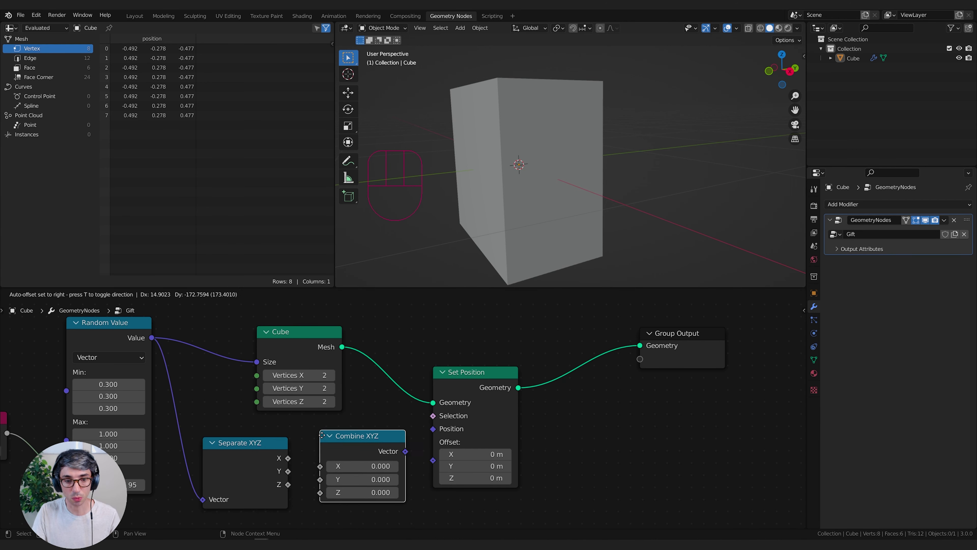
click(308, 435)
drag(286, 488, 308, 497)
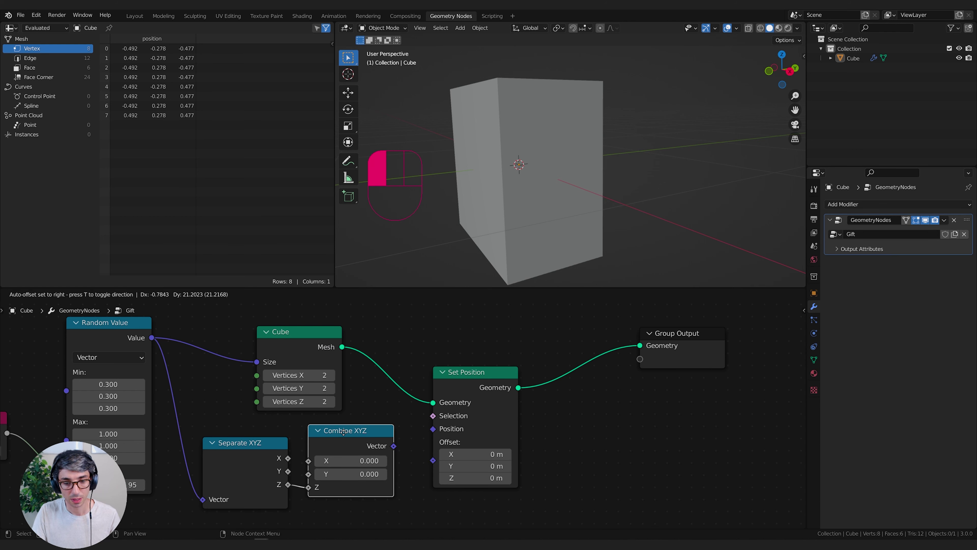
drag(345, 435, 433, 460)
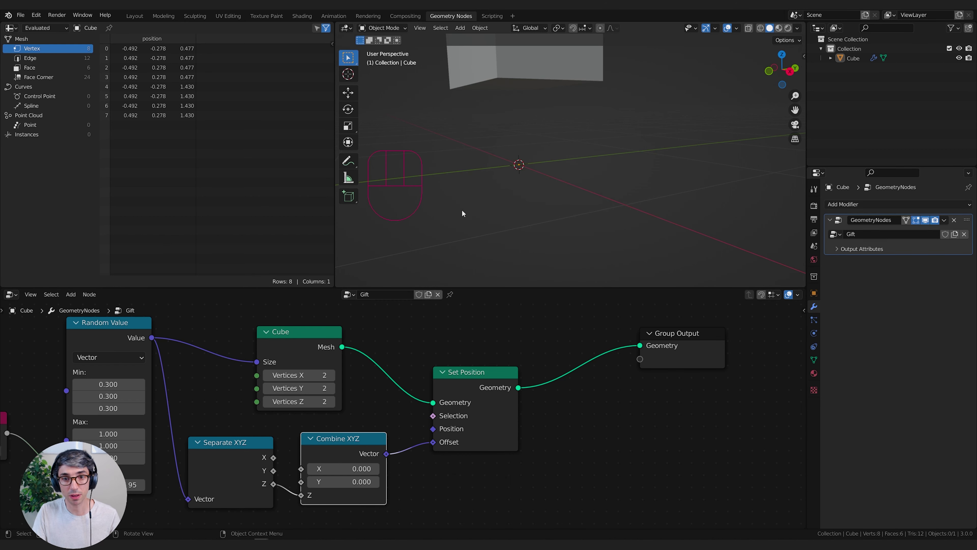
middle_drag(517, 177, 568, 217)
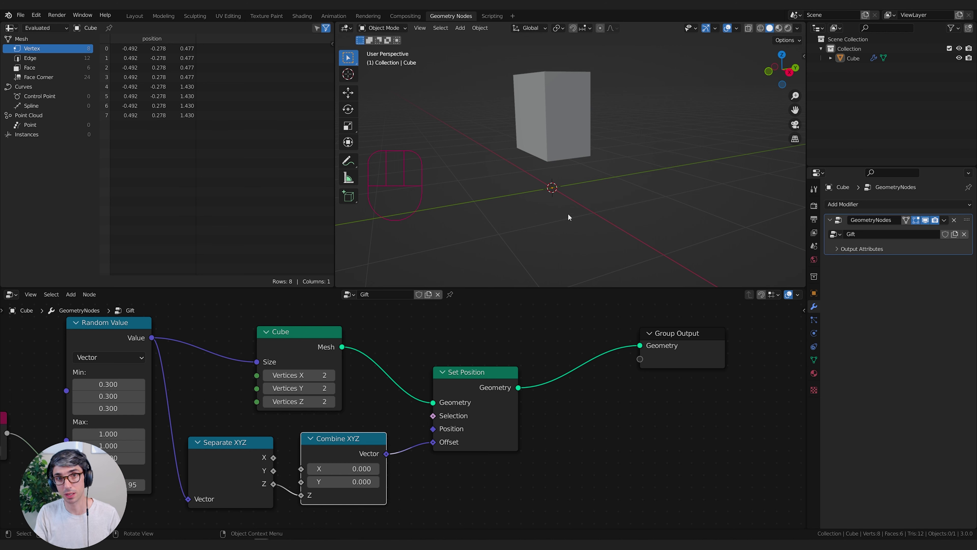
- Space out Separate XYZ and Combine XYZ and insert a Math node into the Z link between them
middle_drag(399, 395, 447, 355)
drag(385, 401, 405, 409)
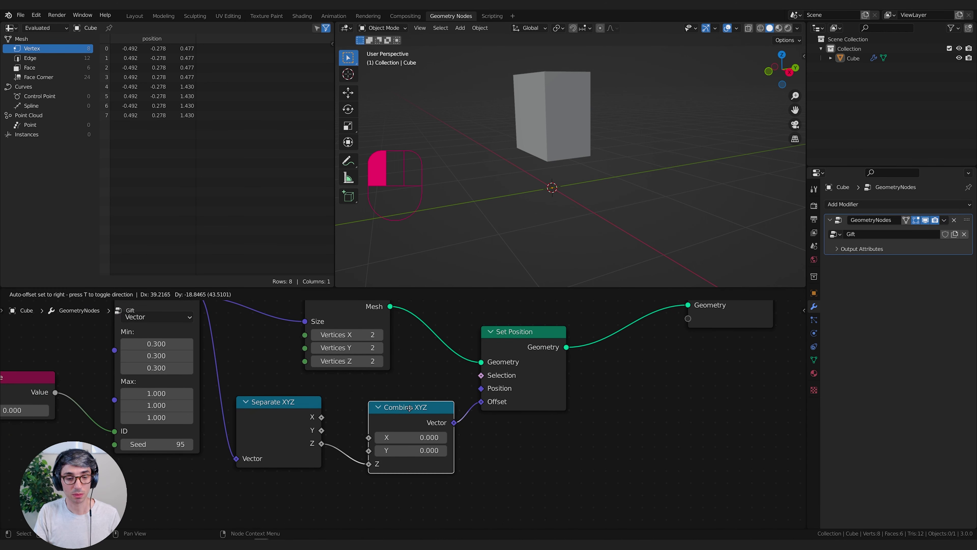
drag(278, 402, 248, 410)
key(shift+a)
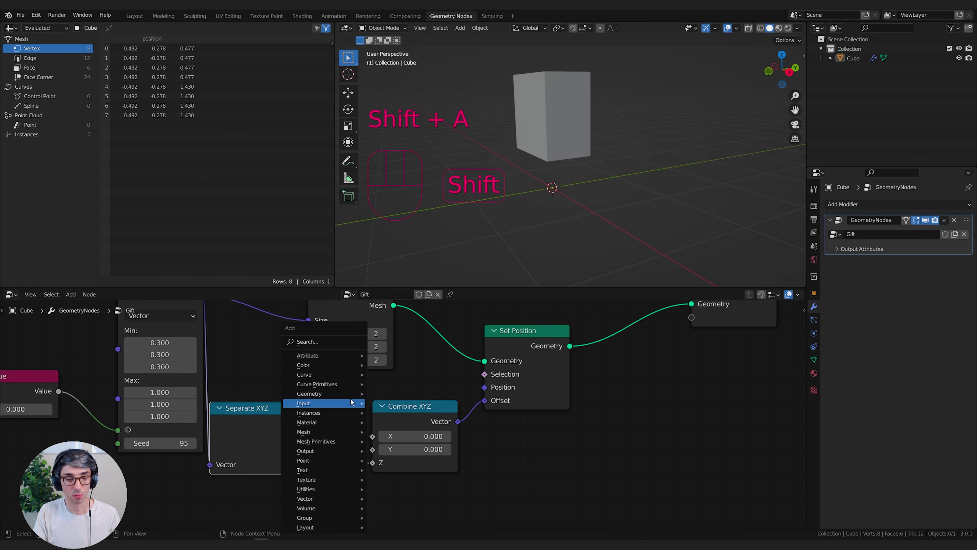
click(308, 341)
text(add)
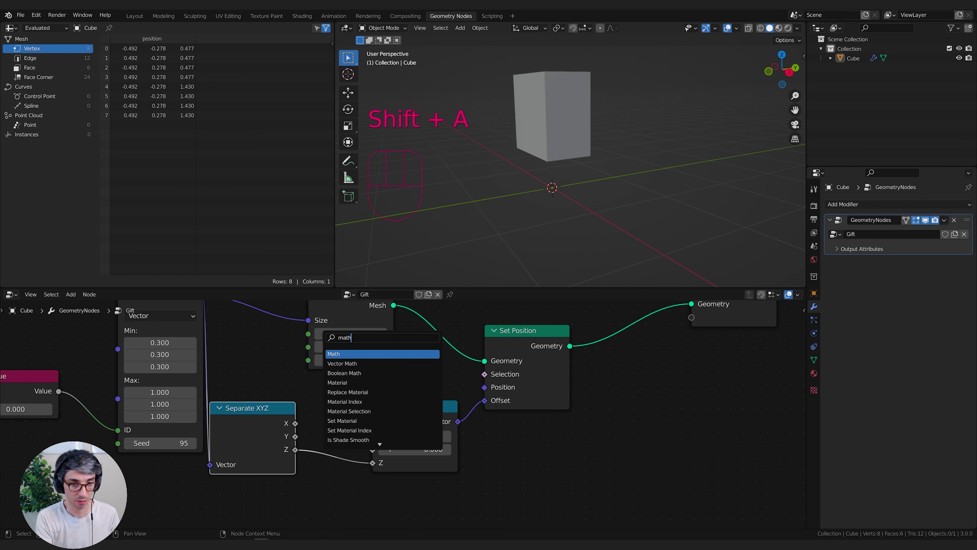
key(Return)
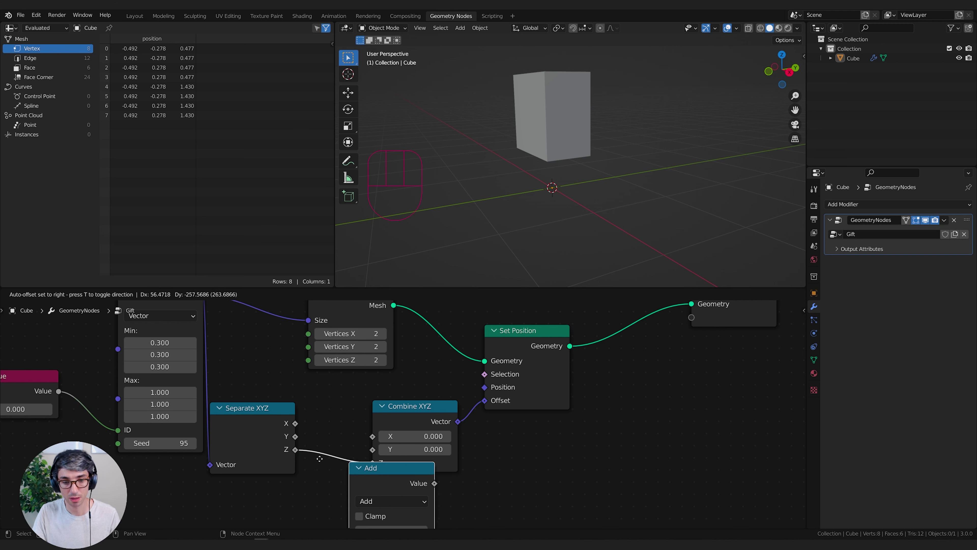
click(342, 404)
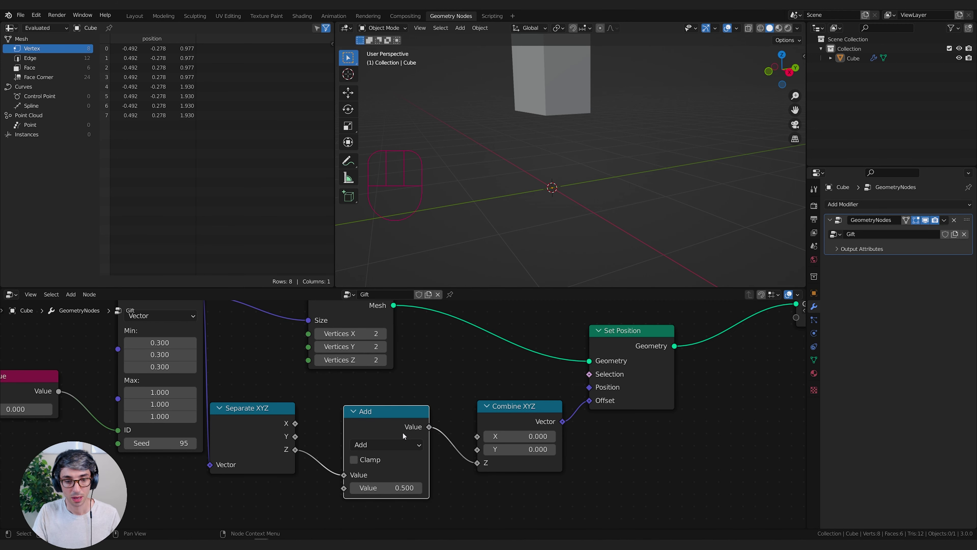
- Set the Math node to Divide with a divisor of 2
click(383, 445)
click(367, 331)
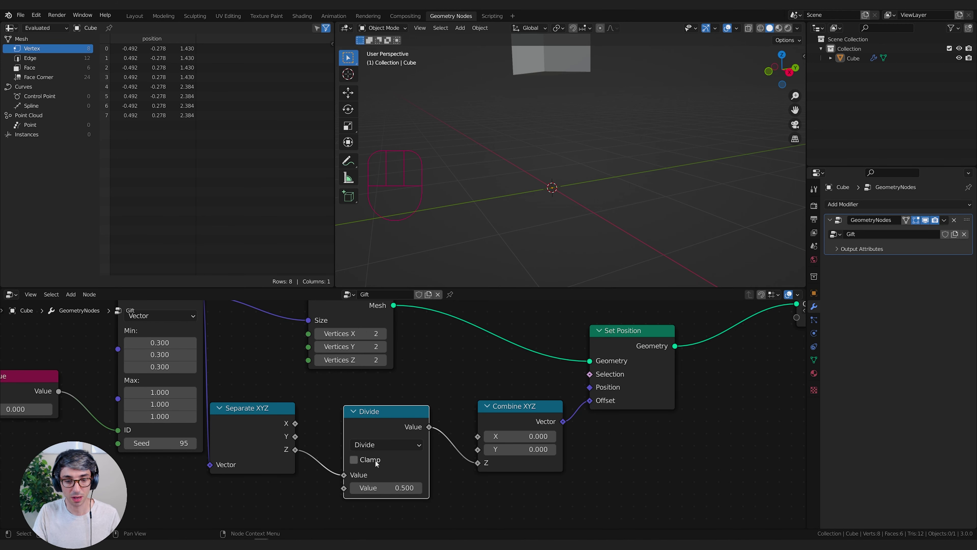
click(374, 488)
text(2)
key(Return)
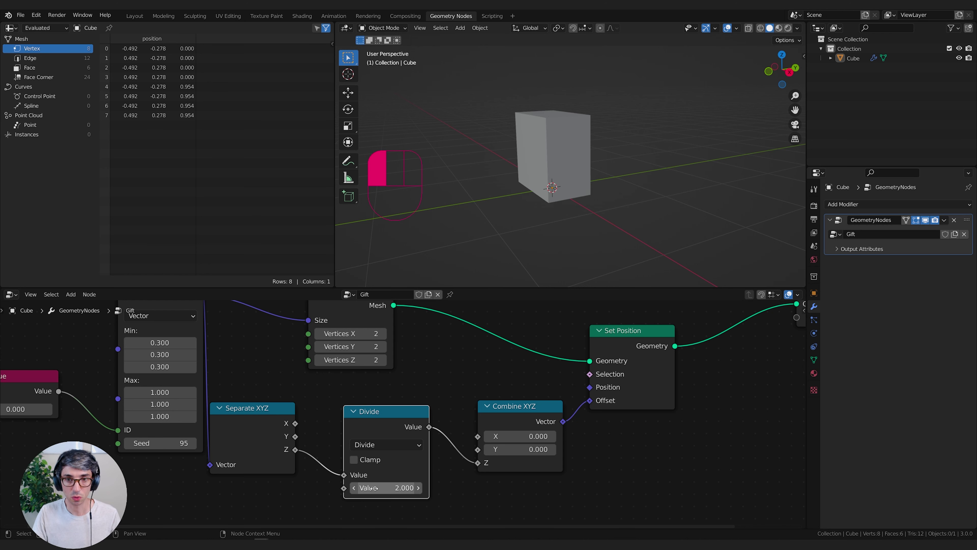
- Change the Random Value node's seed to give the box different proportions
middle_drag(484, 359, 341, 417)
mouse_move(607, 136)
middle_down()
mouse_move(579, 112)
mouse_move(620, 129)
middle_up()
middle_drag(18, 503, 159, 460)
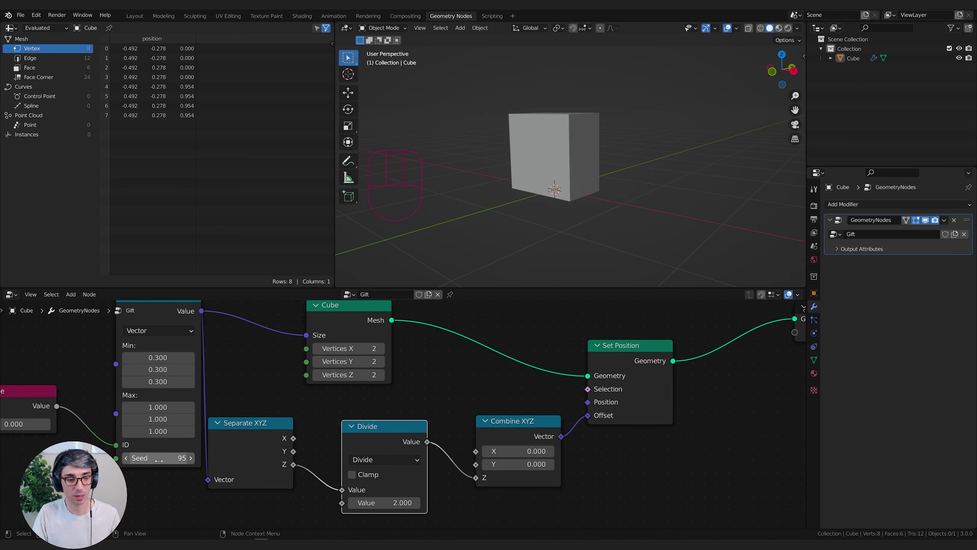
drag(159, 461, 187, 460)
- Move Group Output farther from Set Position and raise Set Position to make room for more nodes
middle_drag(470, 392, 215, 440)
middle_drag(530, 400, 328, 429)
drag(380, 400, 611, 401)
middle_drag(454, 461, 596, 412)
drag(319, 373, 308, 334)
middle_drag(476, 393, 463, 421)
middle_drag(657, 189, 625, 206)
scroll(638, 167, up, 2)
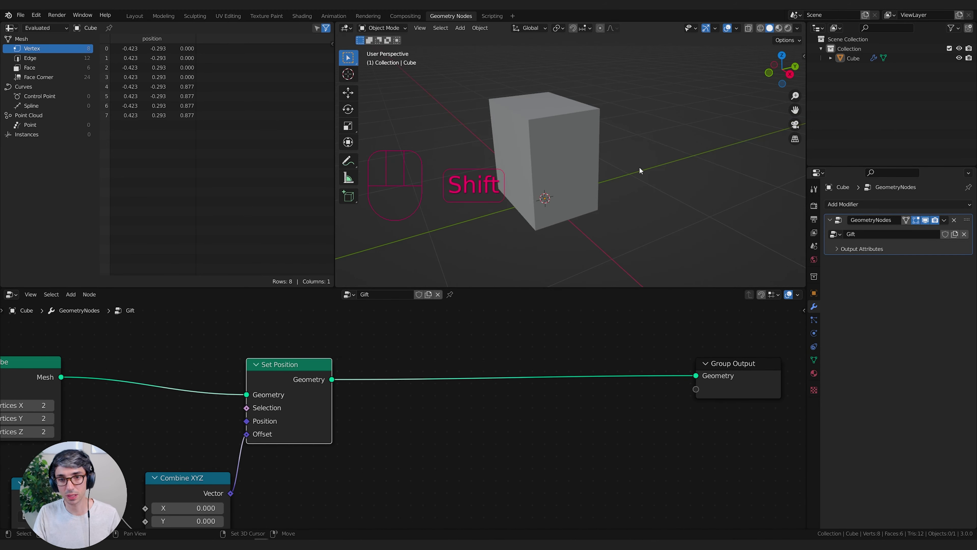
shift+middle_drag(639, 166, 611, 208)
- Insert a Subdivide Mesh node into the link between Set Position and Group Output
click(430, 394)
key(shift+a)
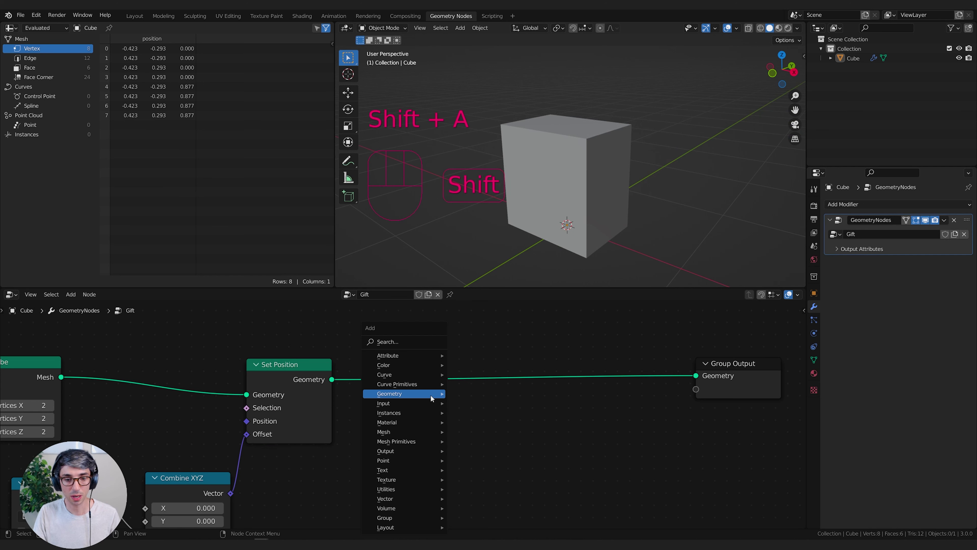
click(404, 340)
text(sub)
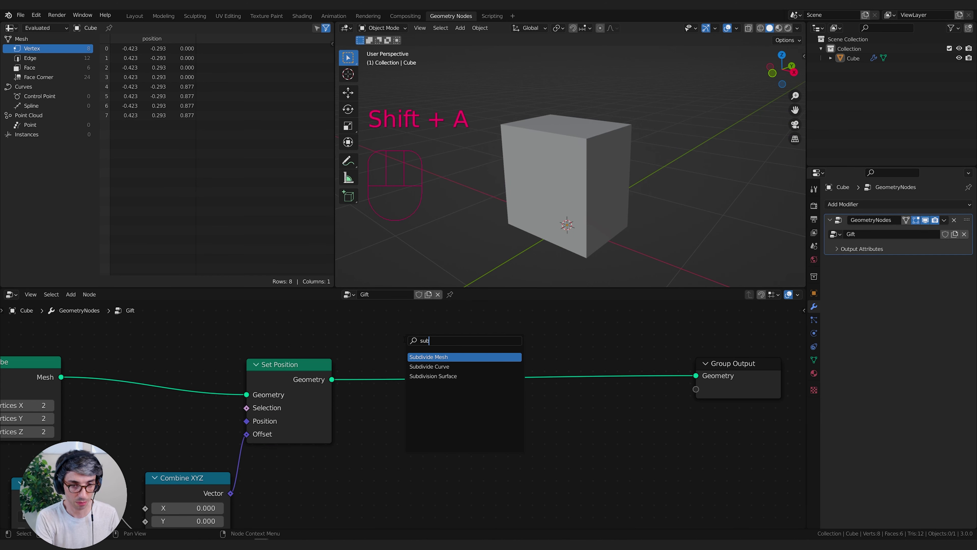
key(Return)
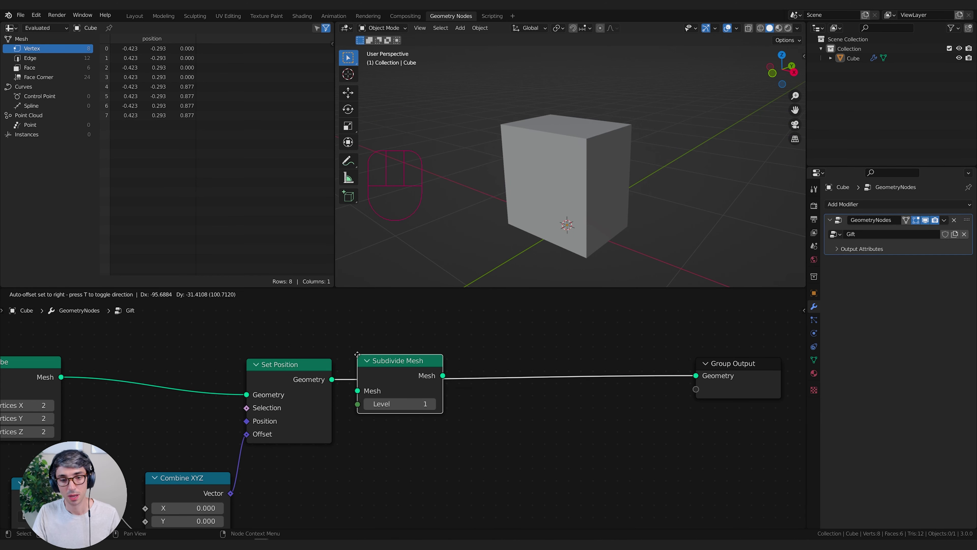
click(468, 415)
- Set the Subdivide Mesh level to 3 and switch the viewport to wireframe shading
click(455, 403)
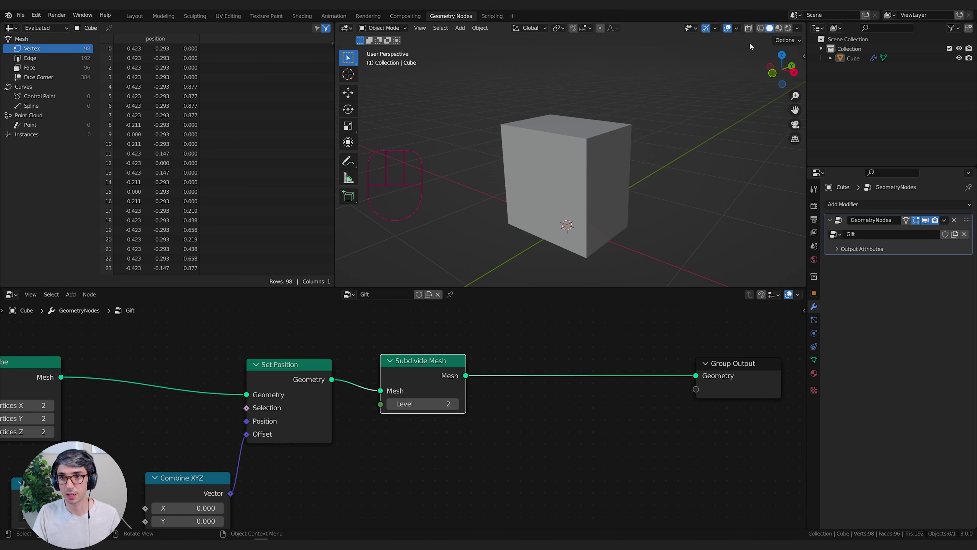
click(760, 28)
click(455, 404)
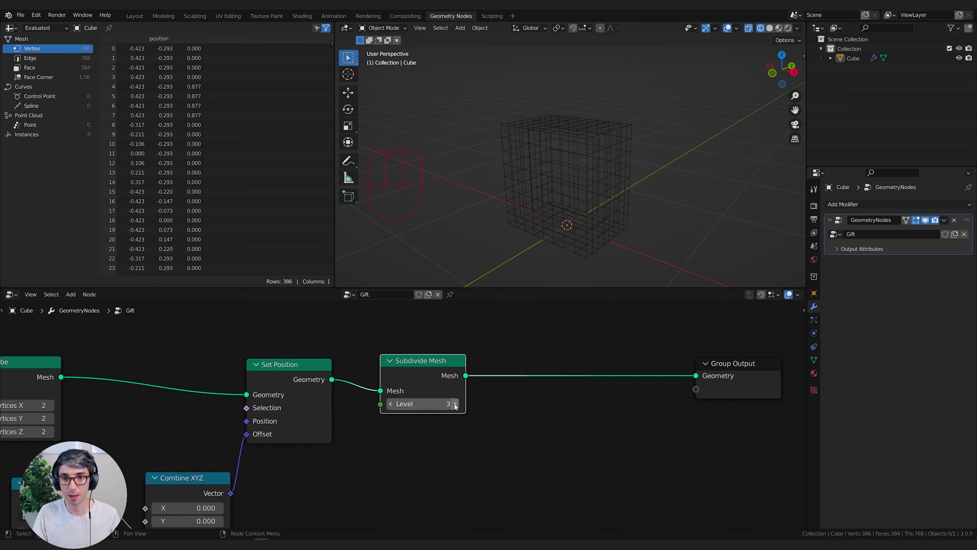
mouse_move(663, 222)
middle_down()
mouse_move(580, 234)
mouse_move(649, 213)
middle_up()
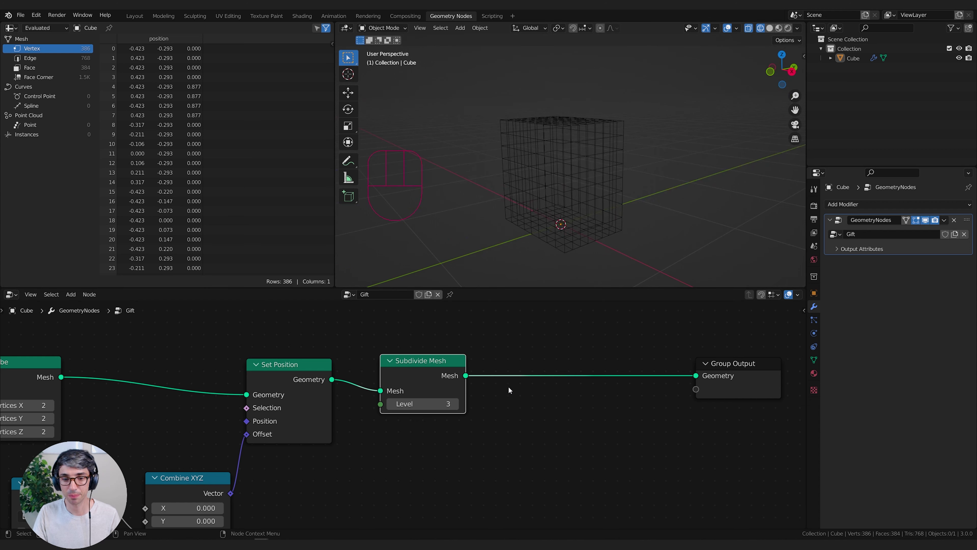
- Insert a Subdivision Surface node between Subdivide Mesh and Group Output
key(shift+a)
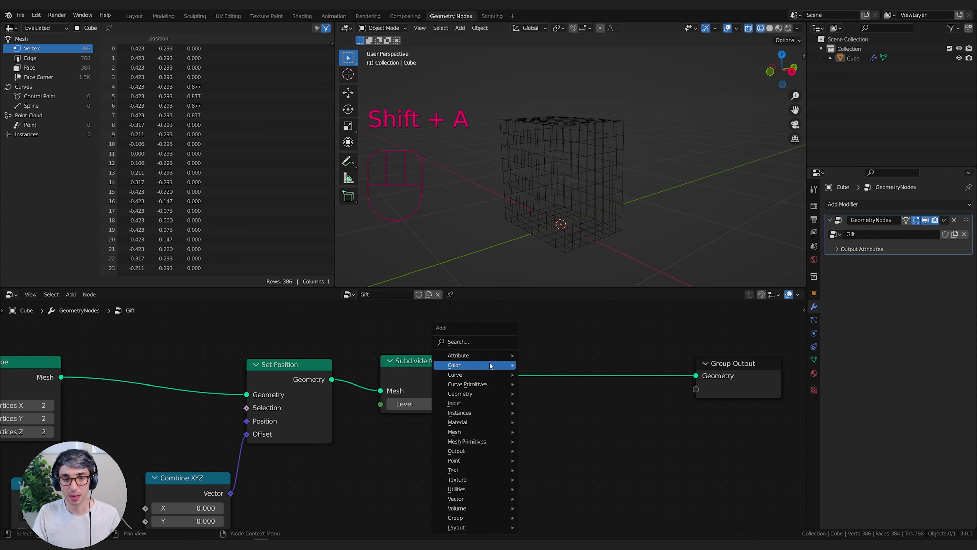
click(484, 333)
text(sub)
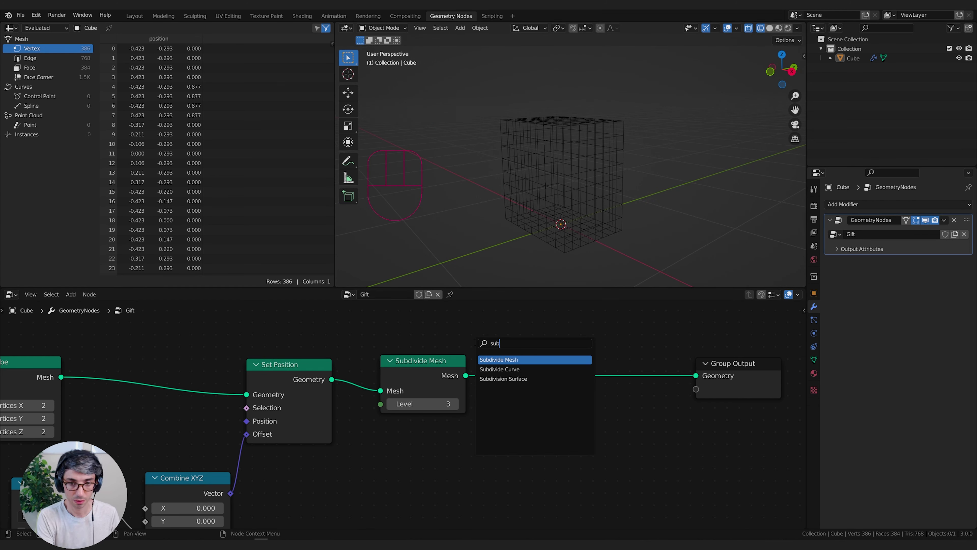
key(Down)
key(Down)
key(Return)
click(491, 364)
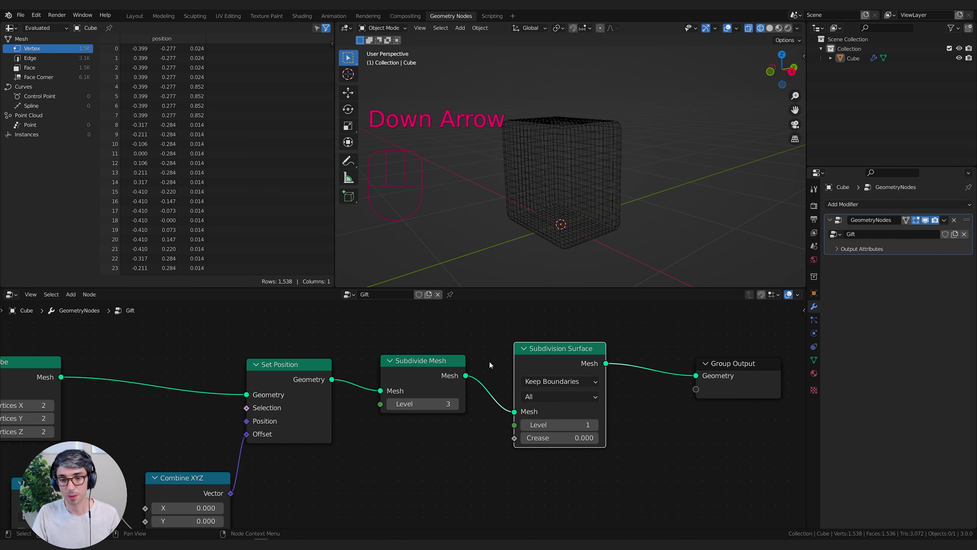
- Return the viewport to solid shading and view the rounded box from another angle
middle_drag(636, 158, 610, 193)
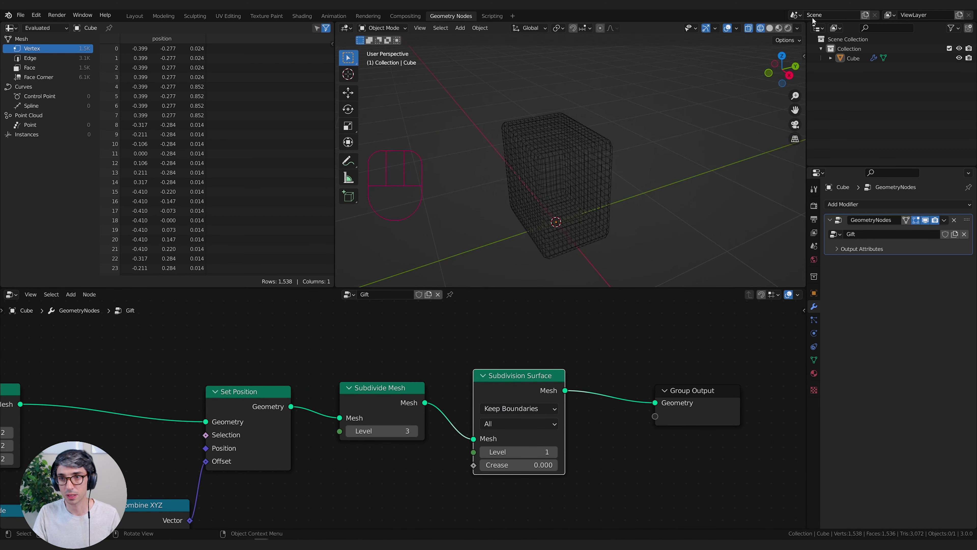
click(768, 28)
middle_drag(612, 139, 641, 129)
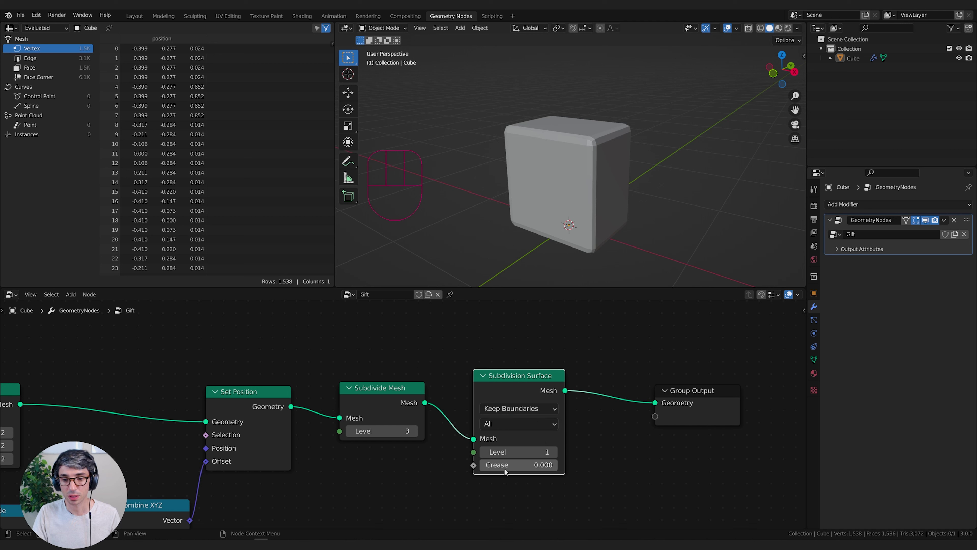
- Set the Subdivision Surface node's level to 2 and its crease to about 0.383
drag(504, 467, 525, 467)
click(555, 454)
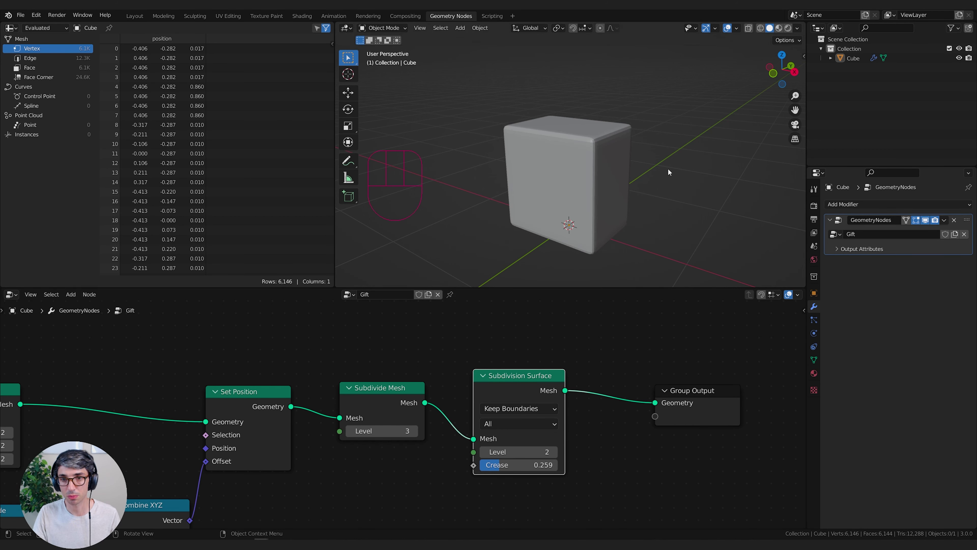
middle_drag(668, 168, 592, 238)
drag(519, 463, 529, 463)
middle_drag(617, 184, 544, 203)
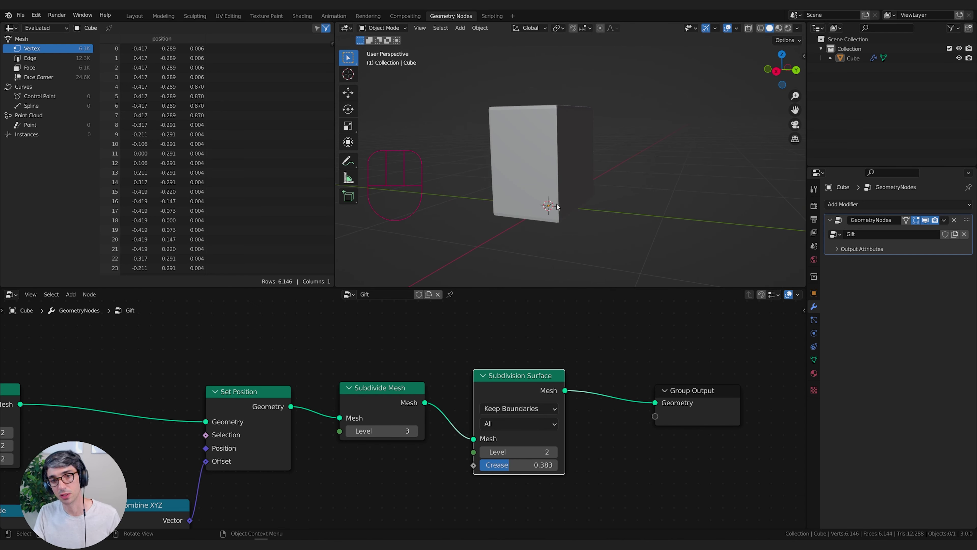
- Set the Subdivision Surface node's level to 3 and view the box's top corner up close
click(554, 451)
middle_drag(600, 250, 567, 210)
right_click(547, 234)
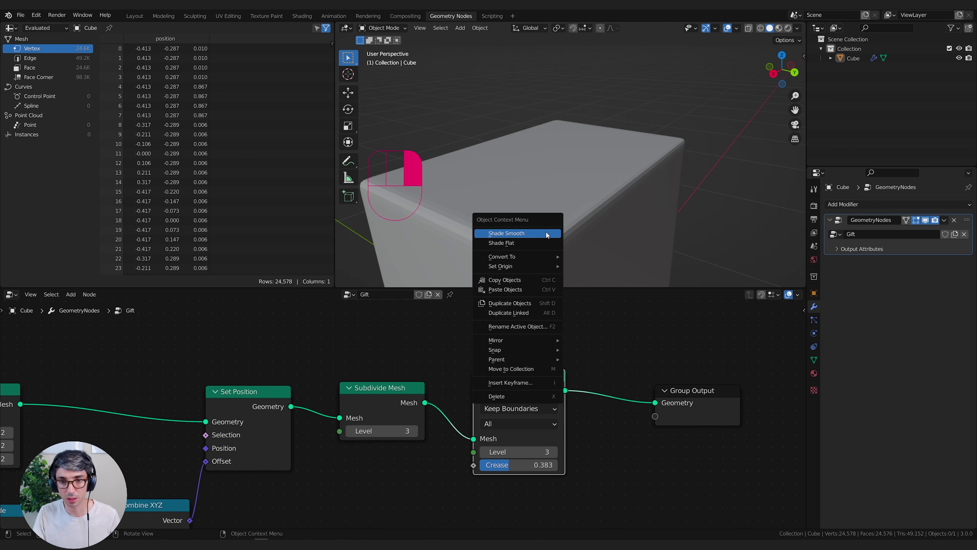
scroll(542, 255, down, 2)
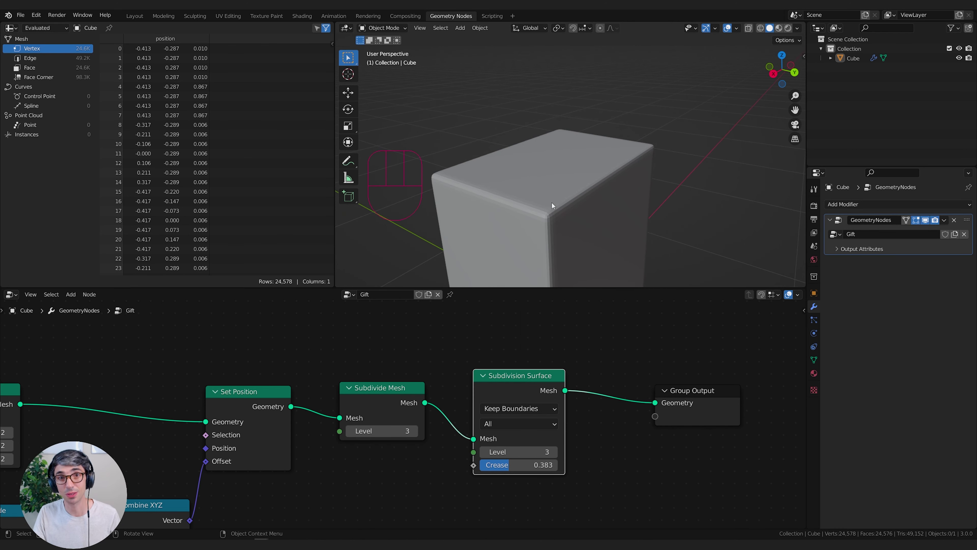
- Insert a Set Shade Smooth node between Subdivision Surface and Group Output, with Shade Smooth enabled
drag(688, 410, 730, 405)
middle_drag(639, 361, 466, 356)
drag(547, 405, 611, 398)
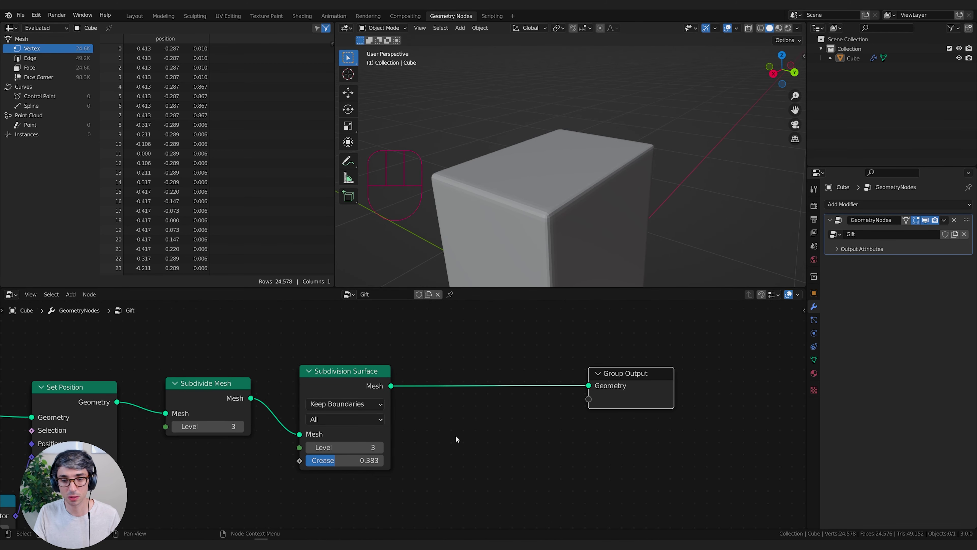
click(453, 435)
key(shift+a)
click(418, 342)
text(shade)
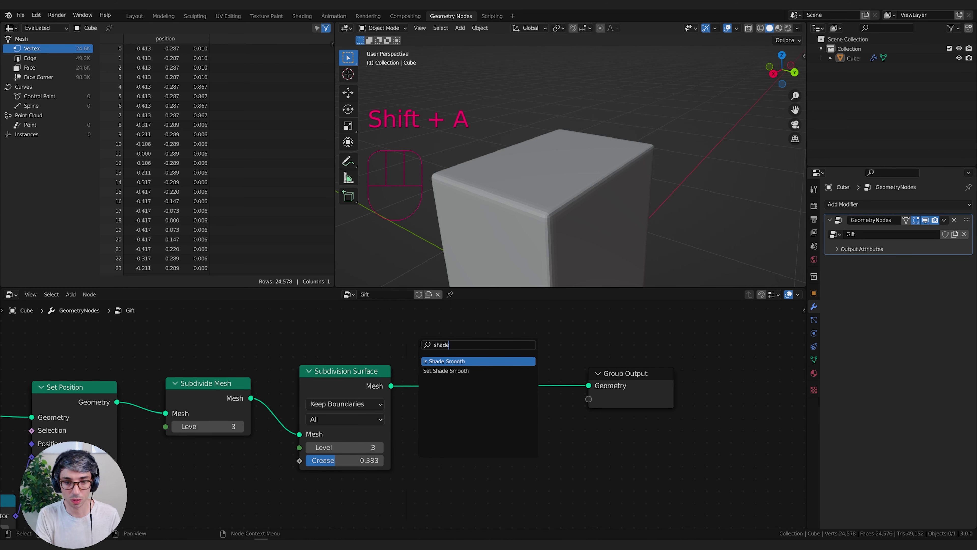
key(Down)
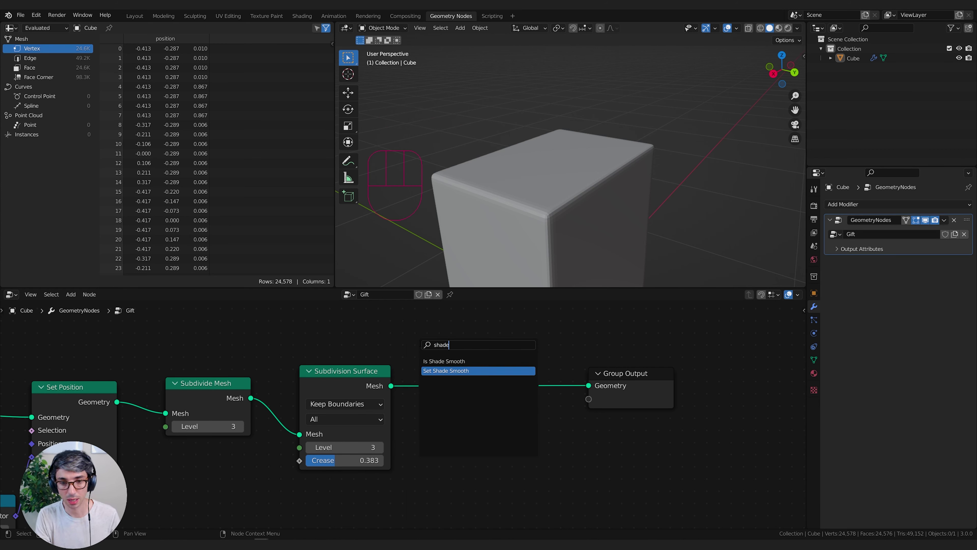
key(Return)
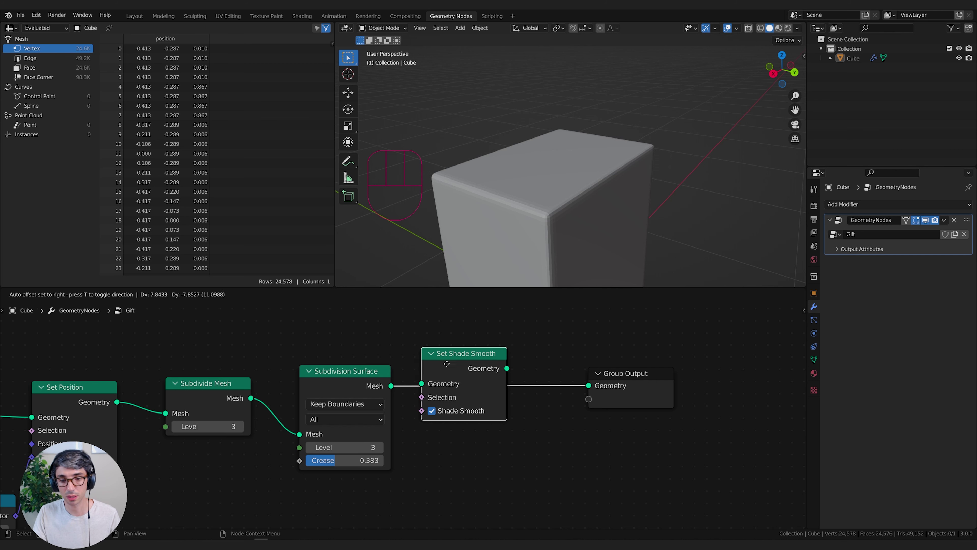
click(429, 373)
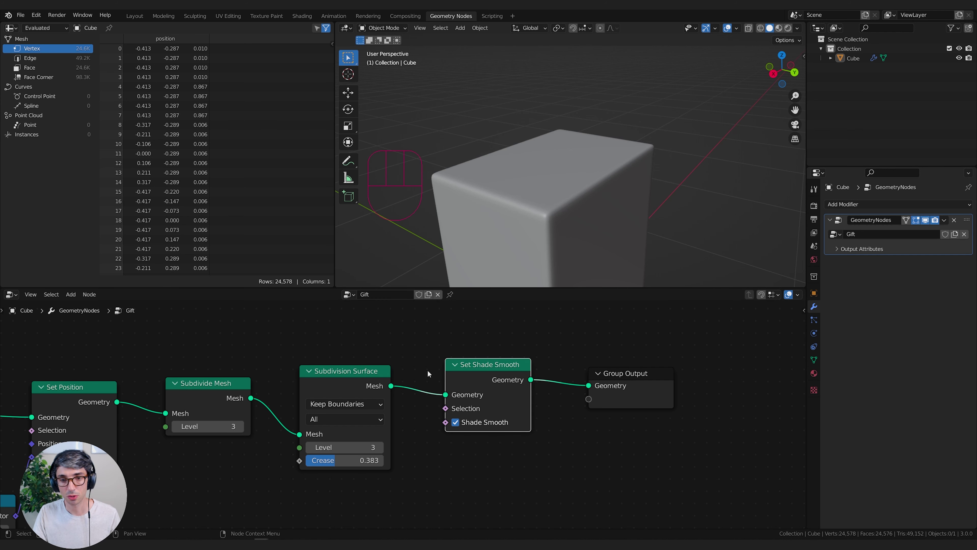
click(455, 422)
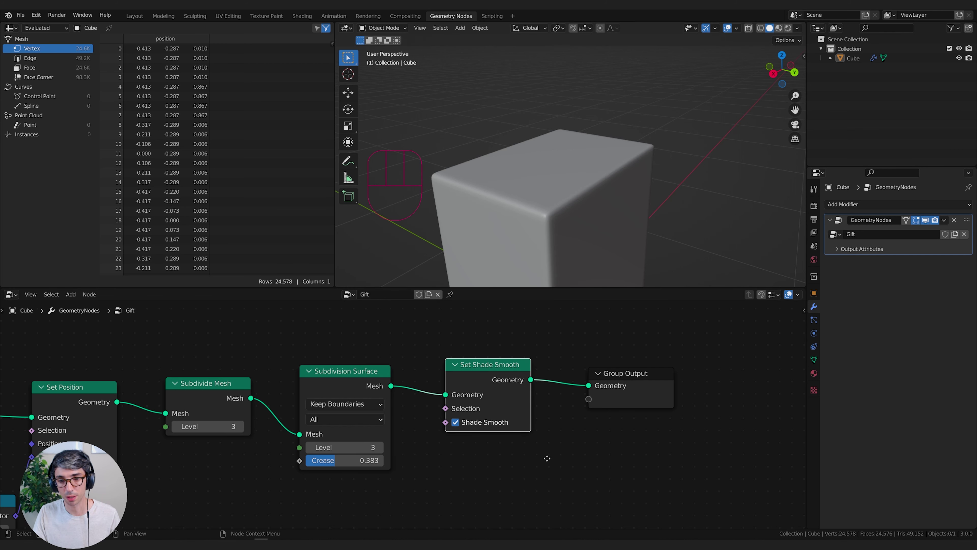
- Move the Group Output node farther from Set Shade Smooth and view the smoothed box from several sides
middle_drag(547, 458, 376, 474)
drag(465, 401, 532, 384)
scroll(565, 188, down, 4)
middle_drag(625, 206, 567, 224)
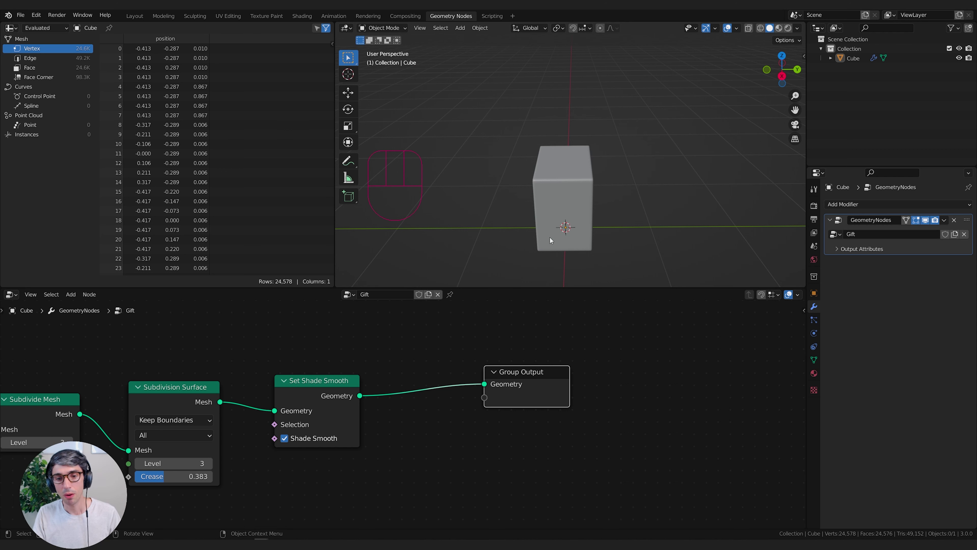
middle_drag(550, 236, 595, 194)
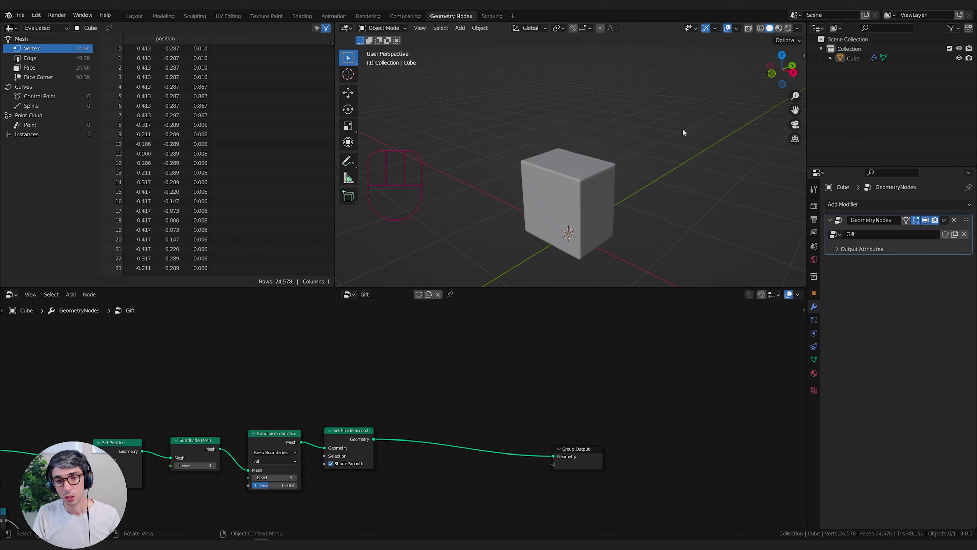
middle_drag(647, 212, 615, 220)
scroll(652, 191, up, 1)
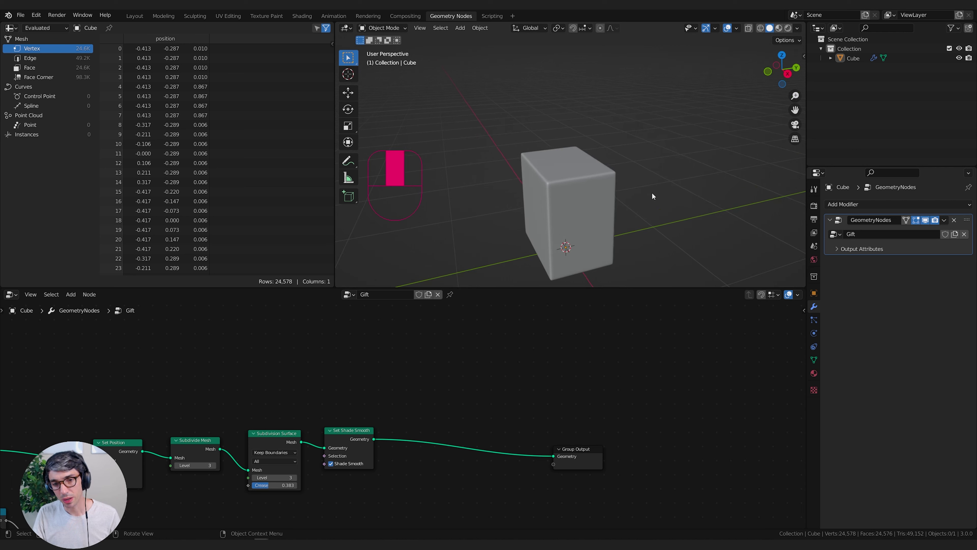
- Add a Delete Geometry node above the main node chain, keeping its mode at All
key(shift+a)
click(442, 342)
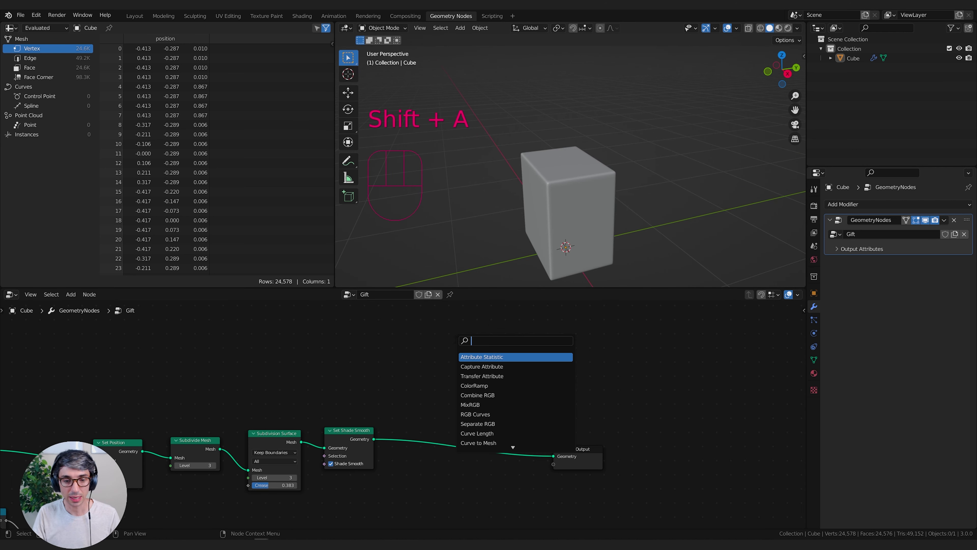
text(de)
key(Return)
click(456, 341)
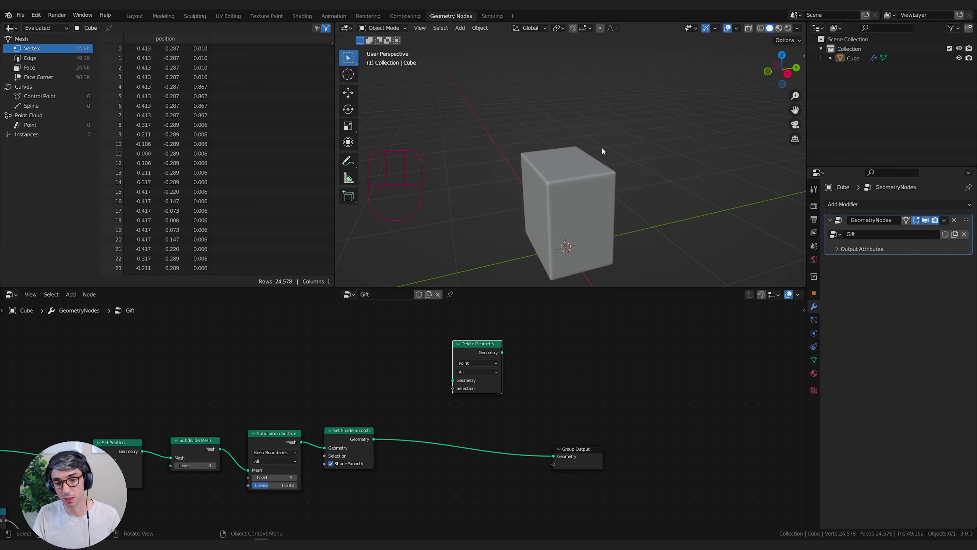
middle_drag(600, 381, 567, 389)
click(444, 379)
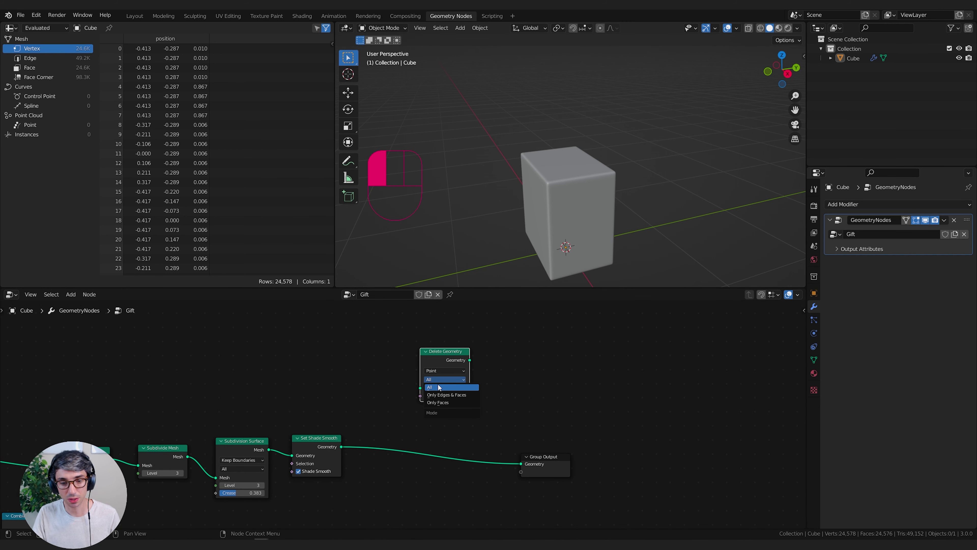
click(451, 389)
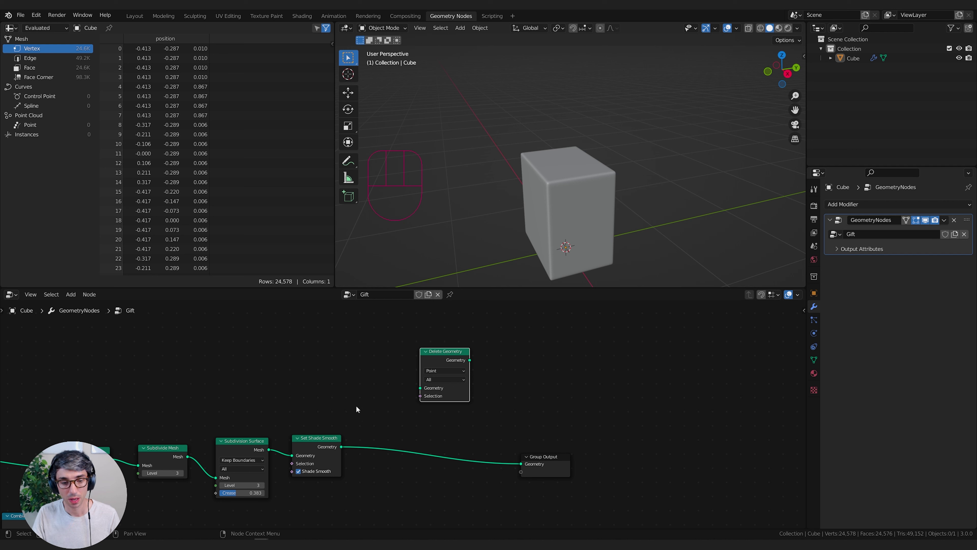
- Branch Set Shade Smooth's geometry into the Delete Geometry node and space out Delete Geometry and Group Output
drag(341, 447, 420, 389)
drag(422, 399, 441, 371)
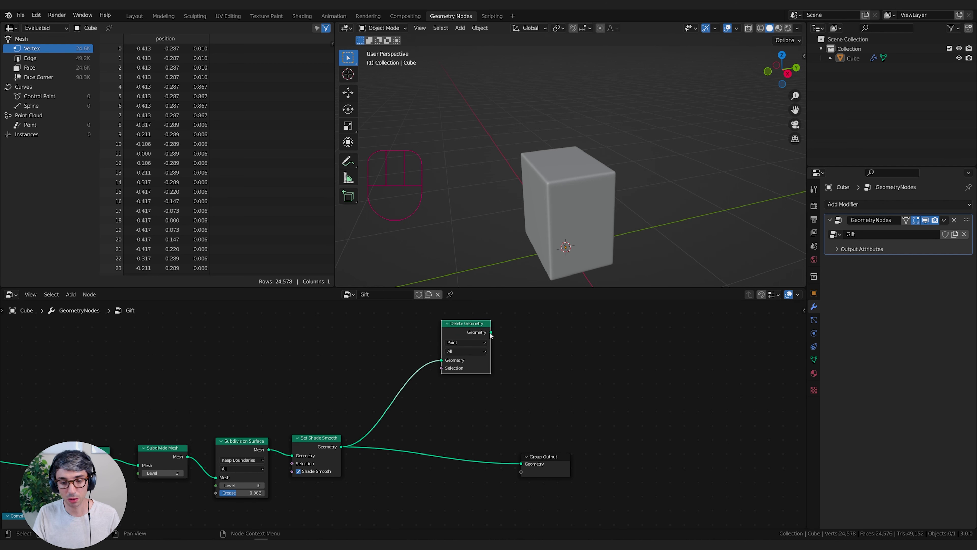
drag(550, 476, 672, 460)
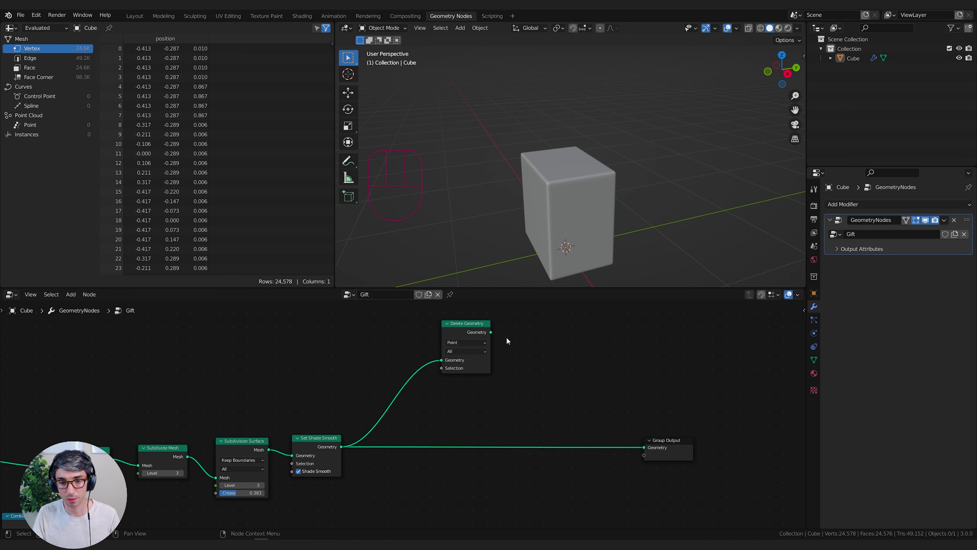
- Try feeding Delete Geometry into Group Output, and restore the direct link from Set Shade Smooth to Group Output
drag(491, 333, 643, 447)
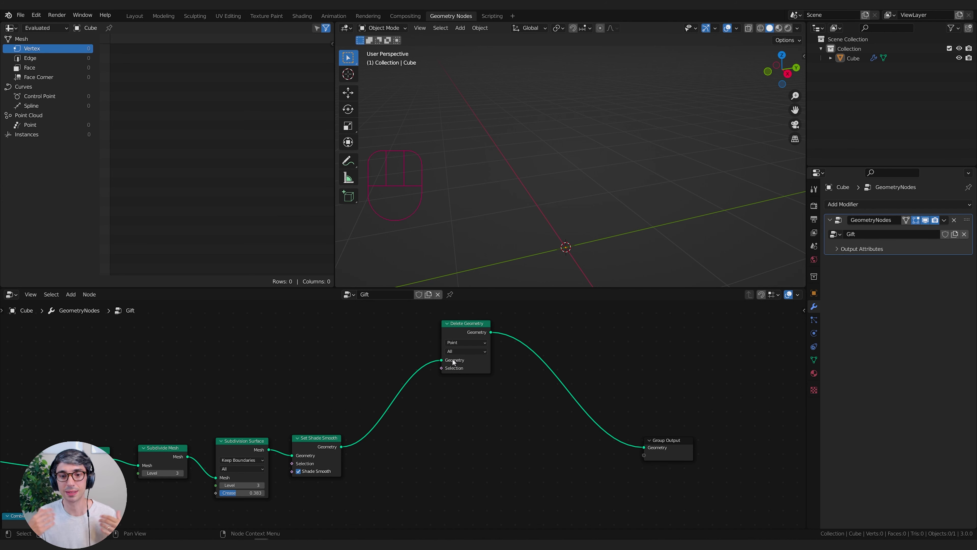
scroll(631, 238, down, 1)
shift+middle_drag(630, 238, 614, 237)
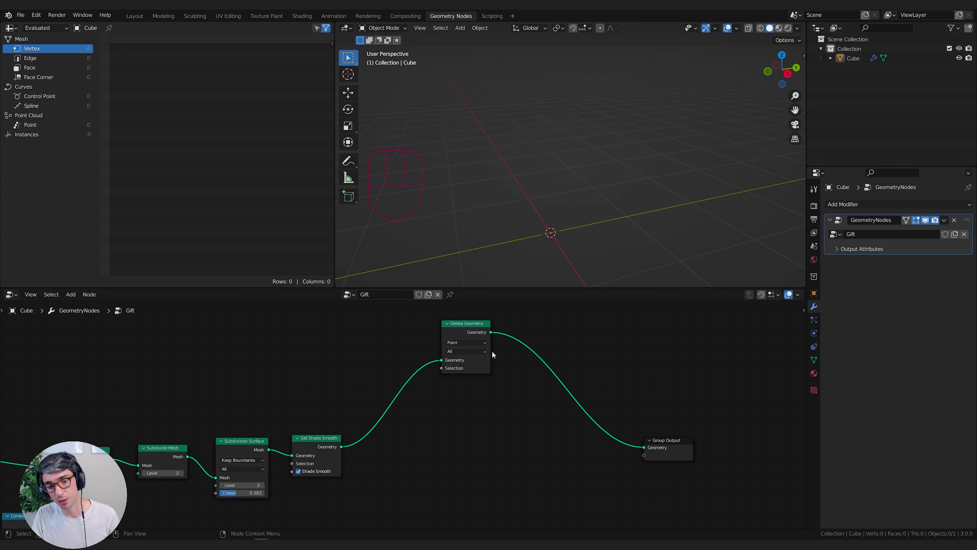
drag(345, 449, 646, 445)
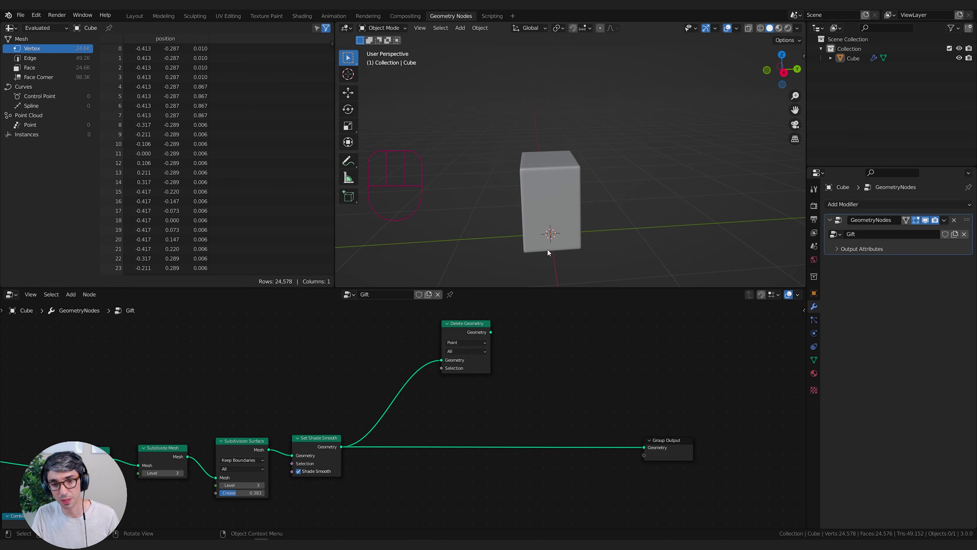
middle_drag(559, 152, 539, 247)
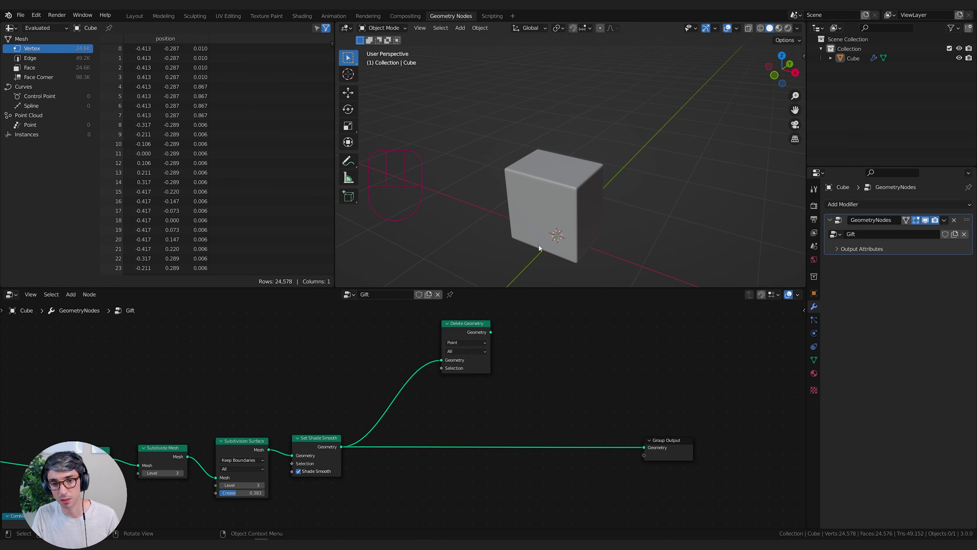
middle_drag(607, 204, 560, 236)
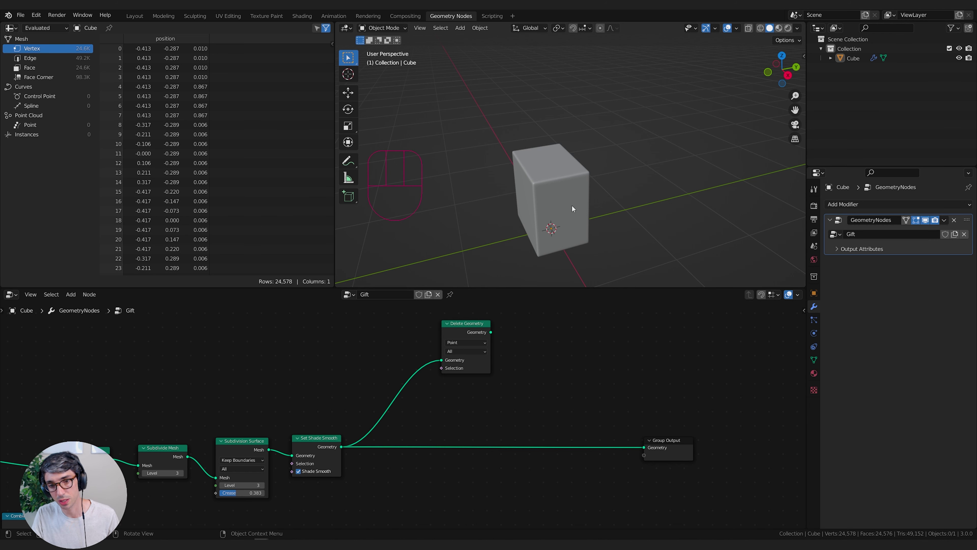
- Reposition the Delete Geometry node slightly above the link between Set Shade Smooth and Group Output
middle_drag(507, 365, 522, 379)
mouse_move(458, 385)
mouse_down()
mouse_move(477, 382)
mouse_move(462, 396)
mouse_up()
click(454, 371)
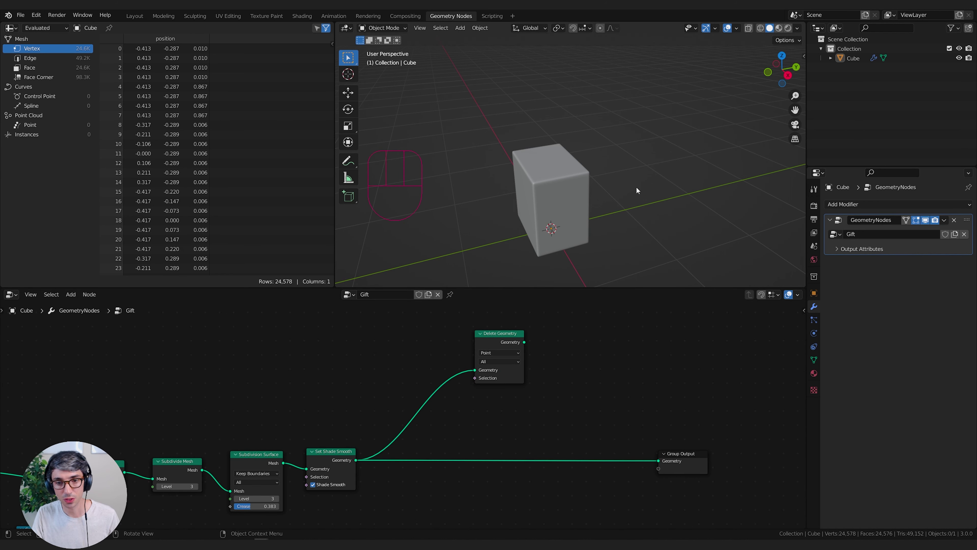
- Switch the viewport to wireframe shading and examine the box's mesh density up close
middle_drag(633, 187, 617, 191)
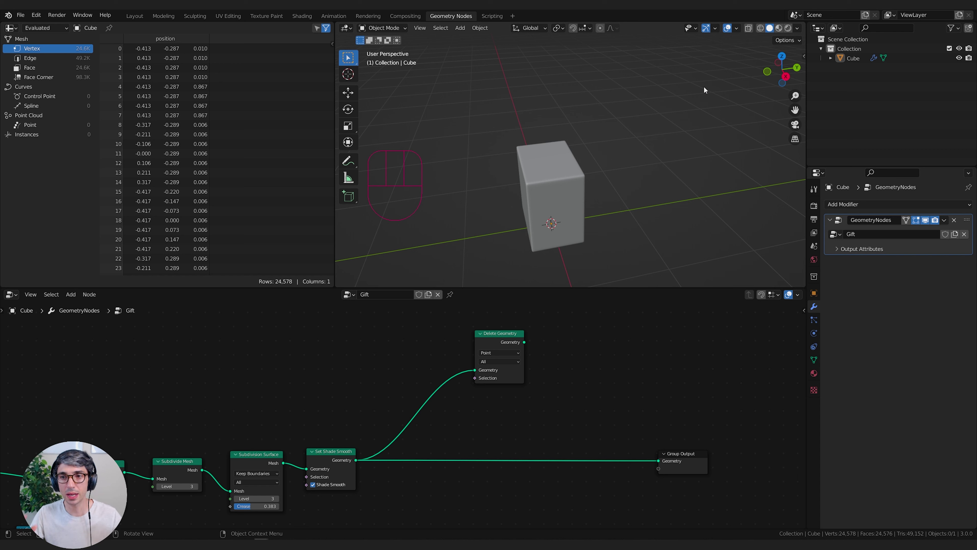
click(747, 29)
click(750, 29)
click(760, 28)
scroll(582, 178, up, 3)
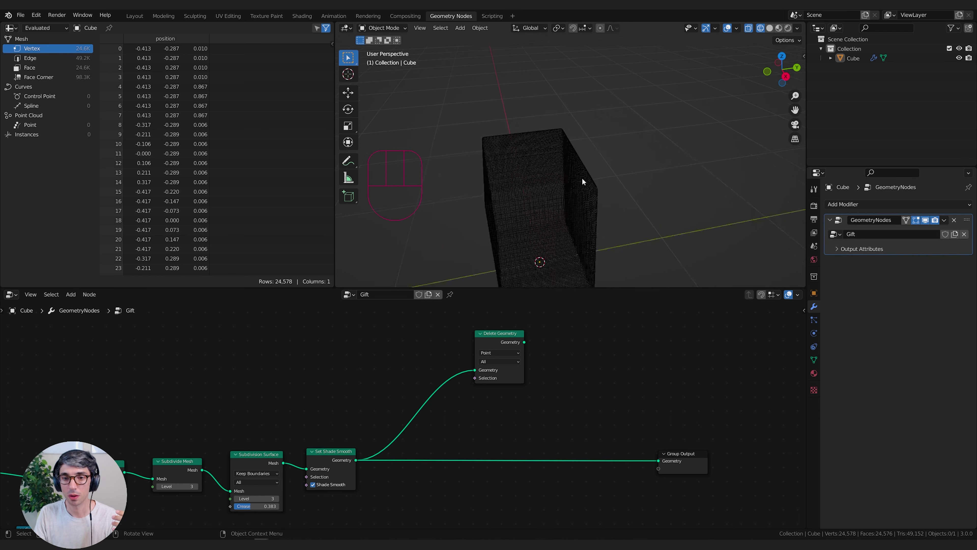
middle_drag(585, 211, 503, 223)
scroll(548, 220, down, 3)
scroll(547, 221, up, 3)
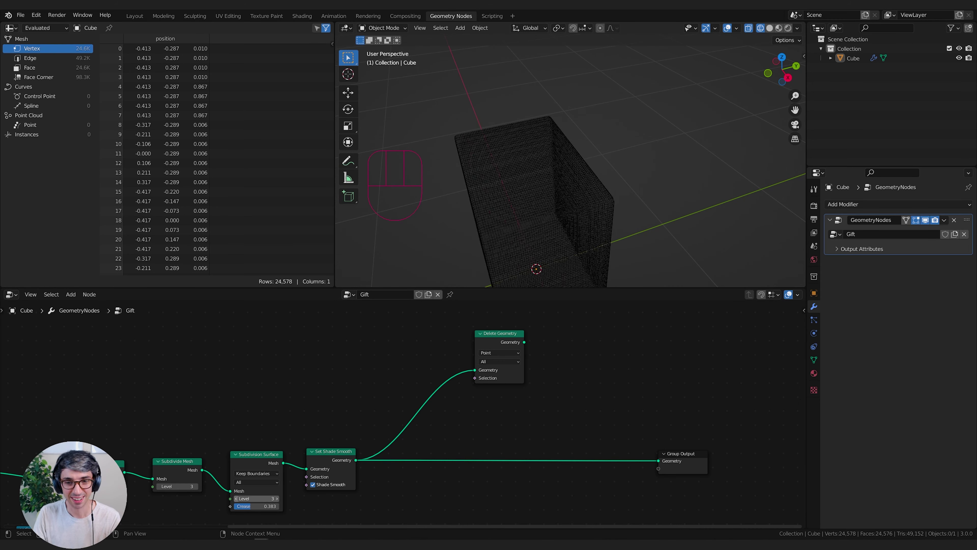
- Reduce the Subdivision Surface node's level to 2 and examine the vertex positions in the spreadsheet
click(236, 498)
middle_drag(557, 150, 533, 152)
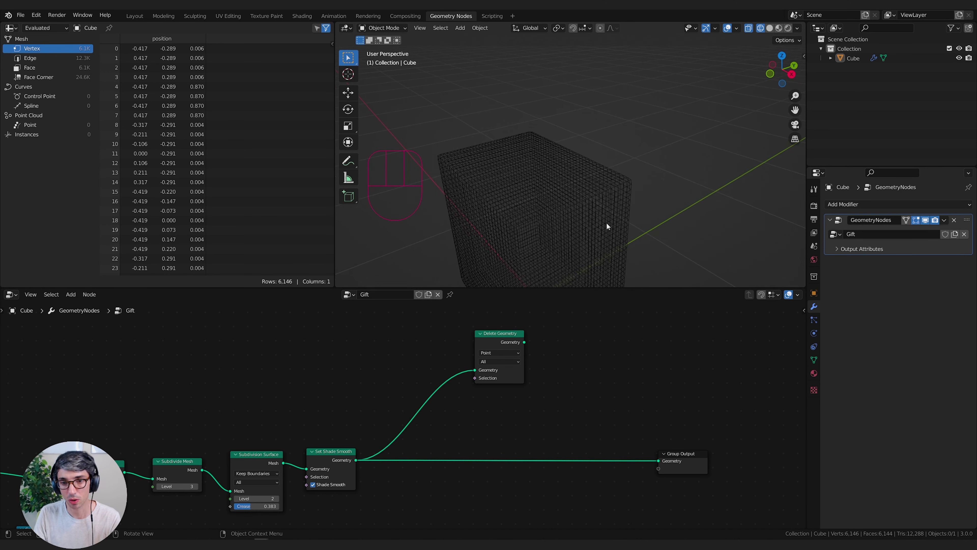
mouse_move(607, 226)
middle_down()
mouse_move(595, 216)
mouse_move(585, 244)
mouse_move(602, 234)
middle_up()
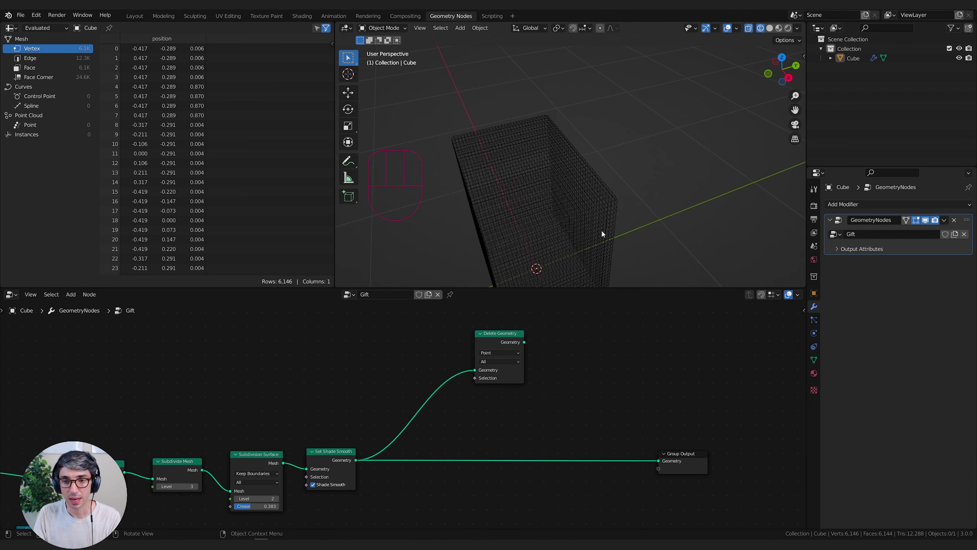
middle_drag(184, 220, 175, 149)
middle_drag(195, 237, 185, 173)
scroll(173, 181, down, 2)
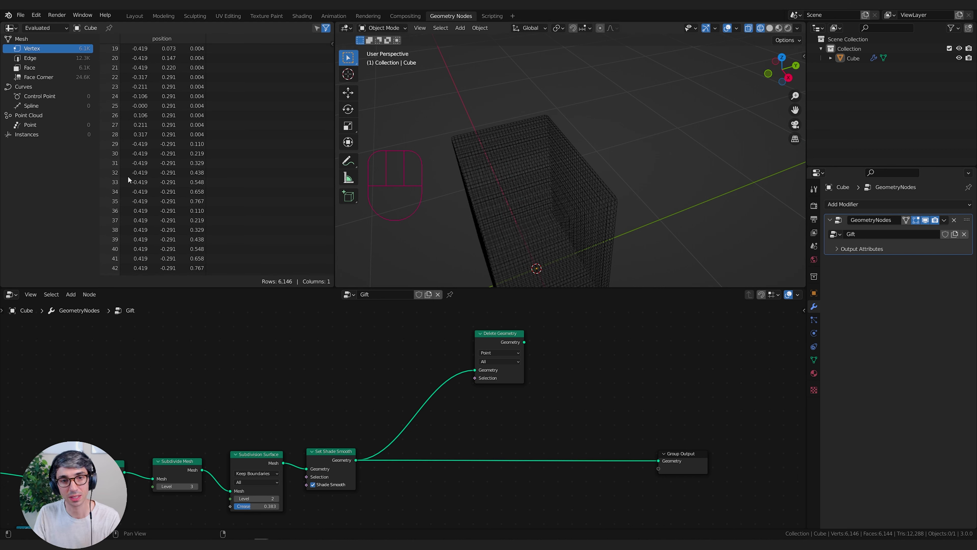
middle_drag(655, 194, 595, 243)
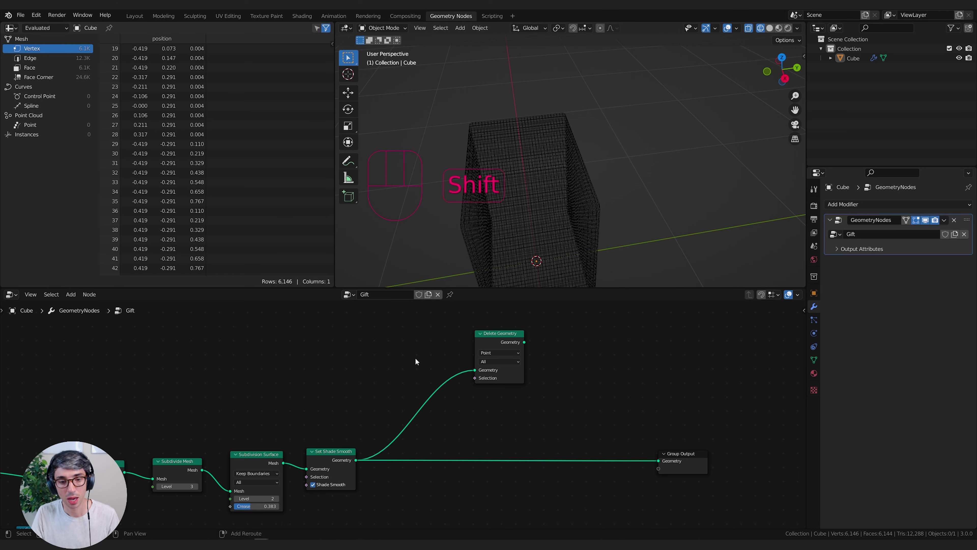
- Add a Position node and place it beside the Delete Geometry node, on its input side
key(shift+a)
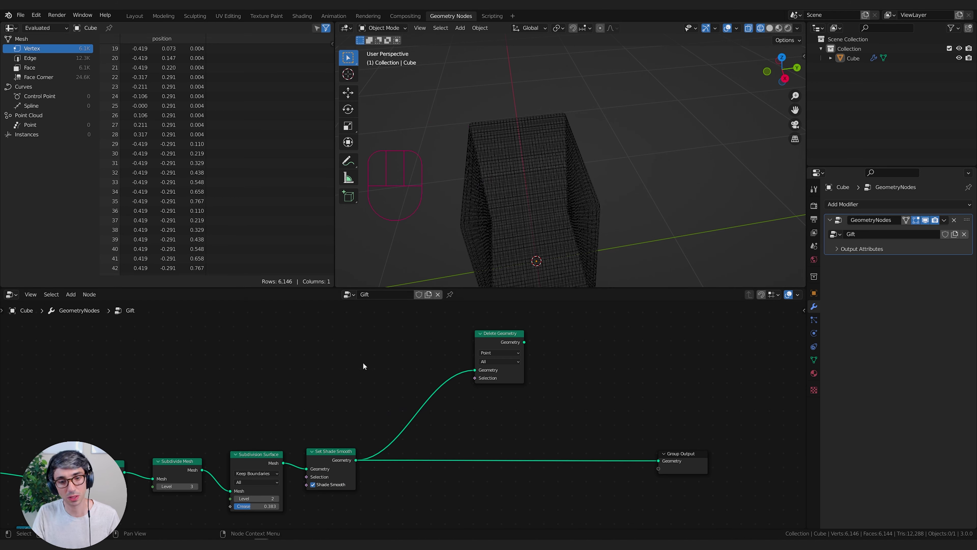
key(shift+a)
click(357, 341)
text(posi)
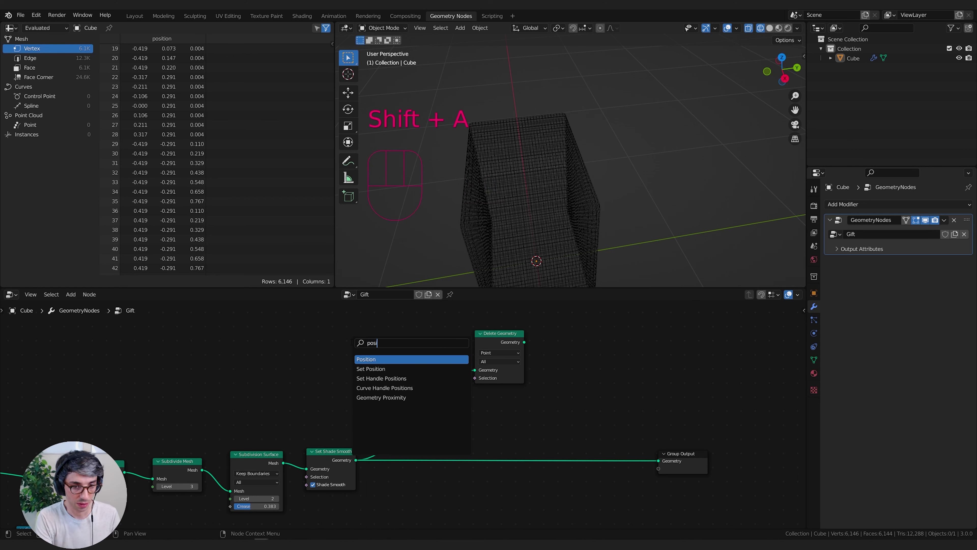
key(Return)
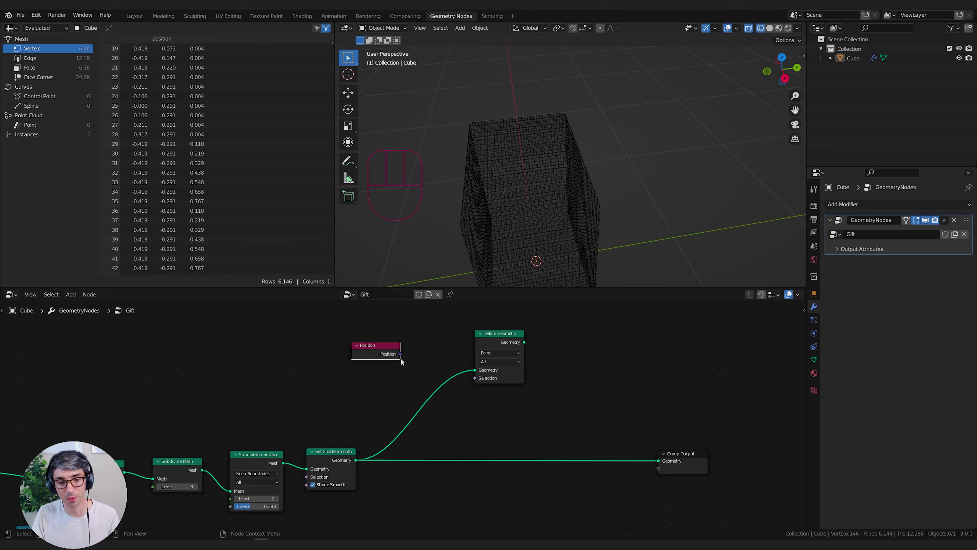
drag(401, 354, 432, 345)
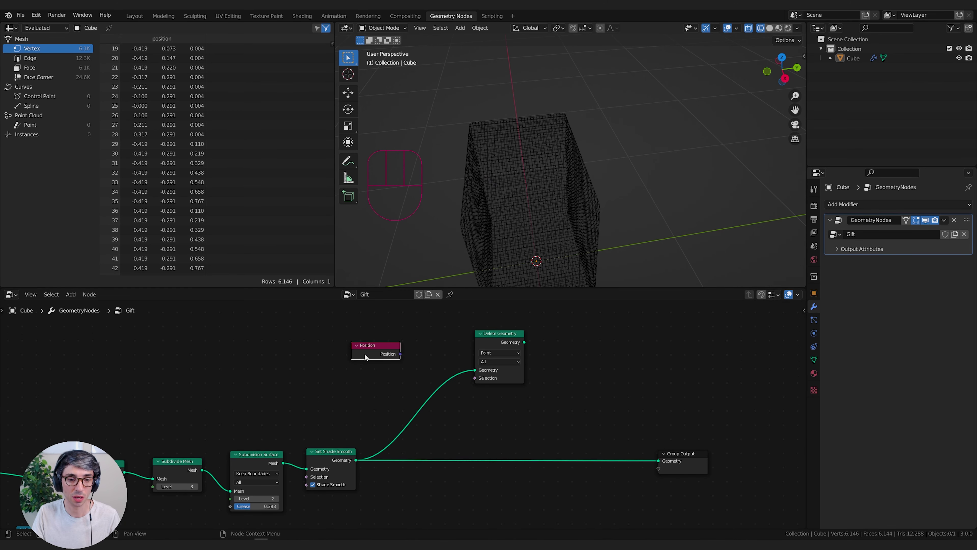
drag(373, 349, 370, 346)
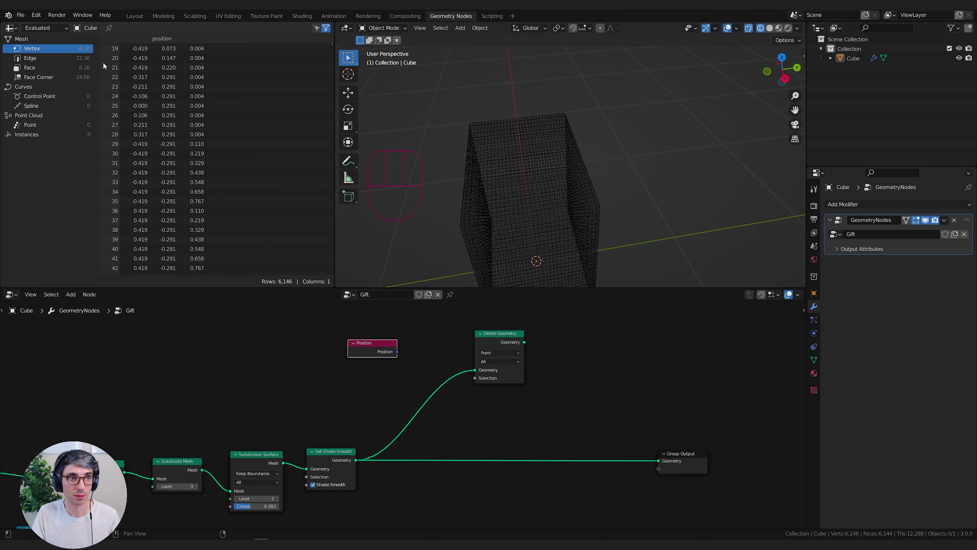
- Move the Delete Geometry and Position nodes further apart to make room between them
scroll(121, 179, up, 5)
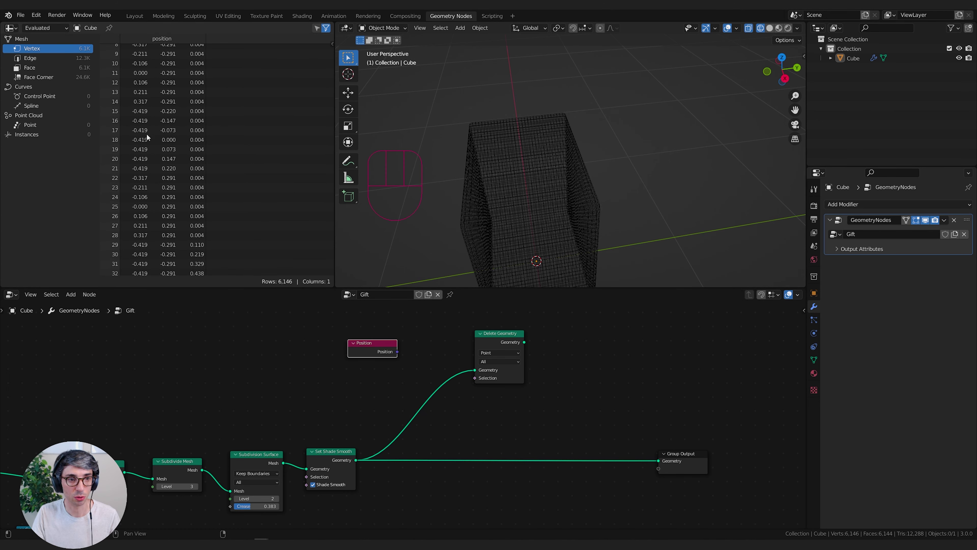
drag(501, 332, 560, 339)
middle_drag(407, 341, 387, 342)
drag(376, 344, 360, 344)
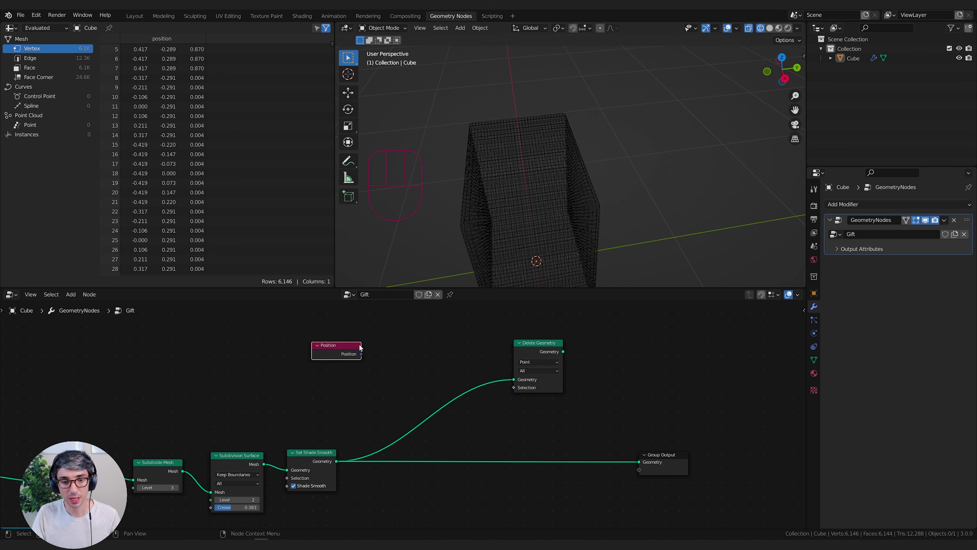
- Add a Separate XYZ node beside the Position node and link Position to its Vector input
click(404, 342)
key(shift+a)
click(395, 341)
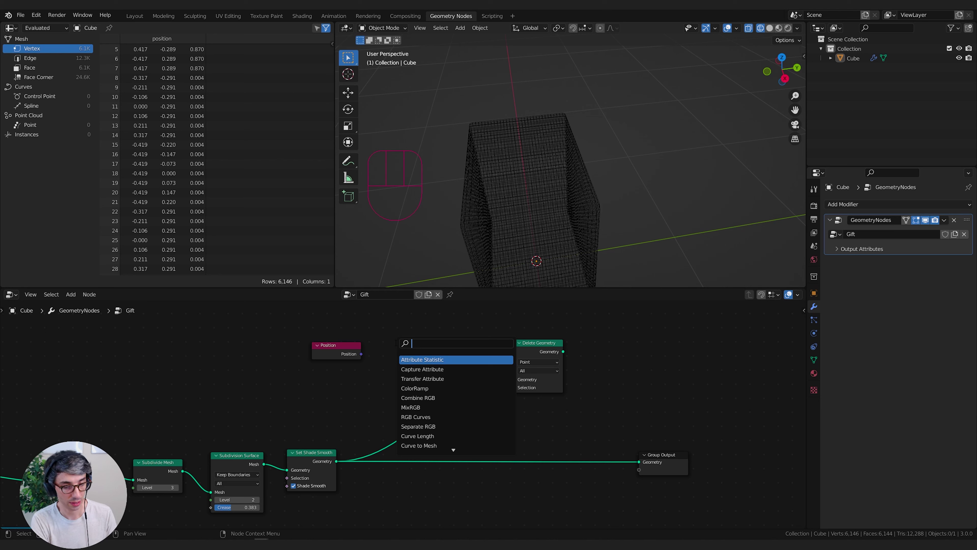
text(sep)
key(Down)
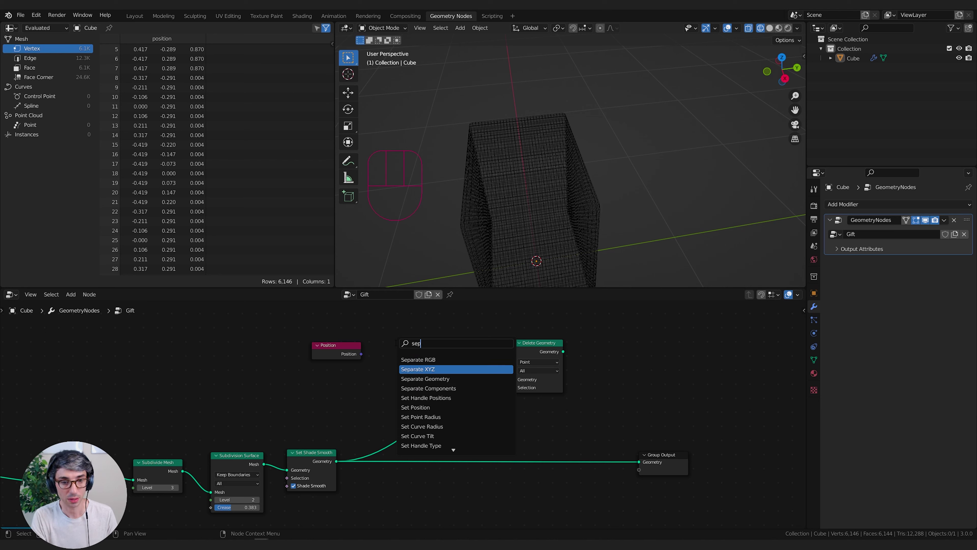
key(Return)
click(379, 314)
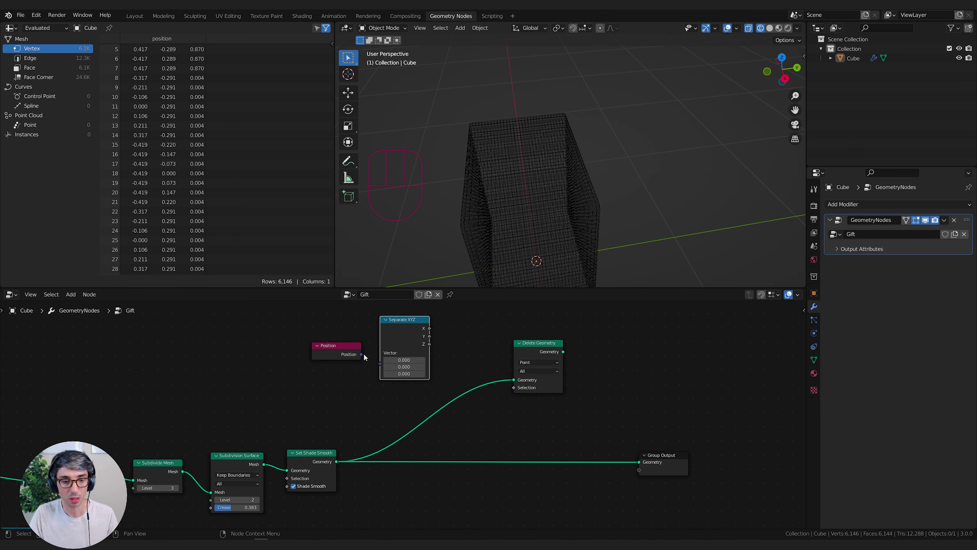
drag(362, 353, 333, 352)
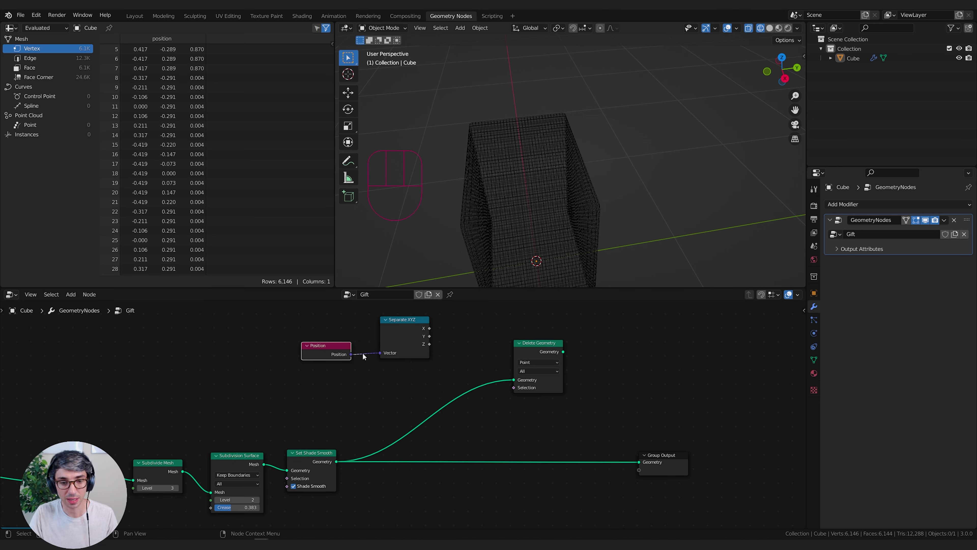
- Place Separate XYZ close to the Position node and shift Delete Geometry further along to widen the gap
drag(402, 334, 393, 345)
middle_drag(420, 347, 336, 378)
drag(336, 379, 298, 375)
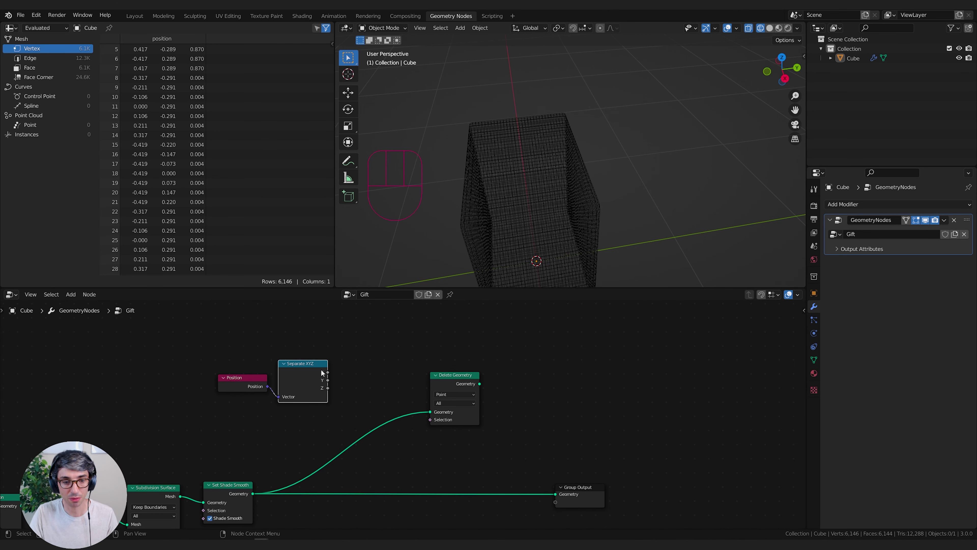
drag(470, 380, 505, 382)
- Add a Math node between the Separate XYZ and Delete Geometry nodes
click(392, 350)
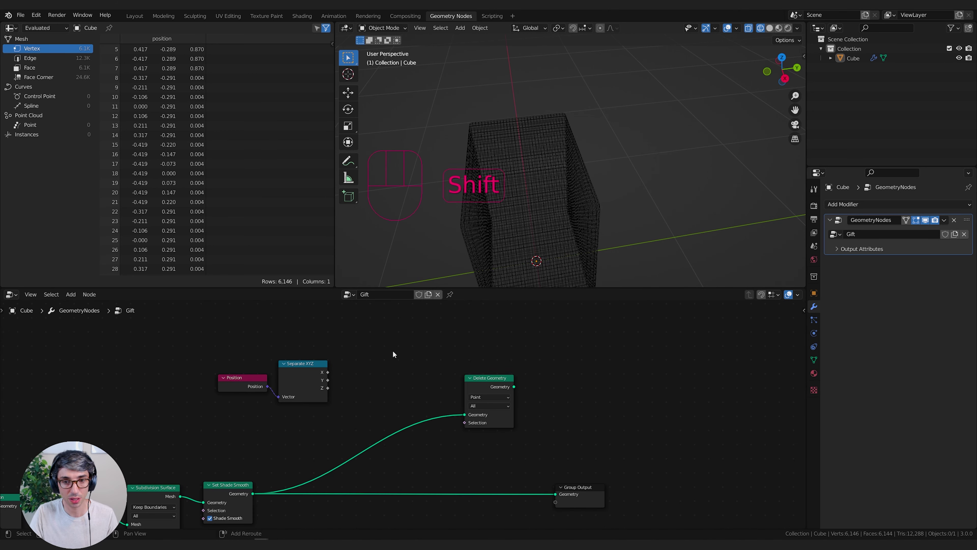
key(shift+a)
text(add)
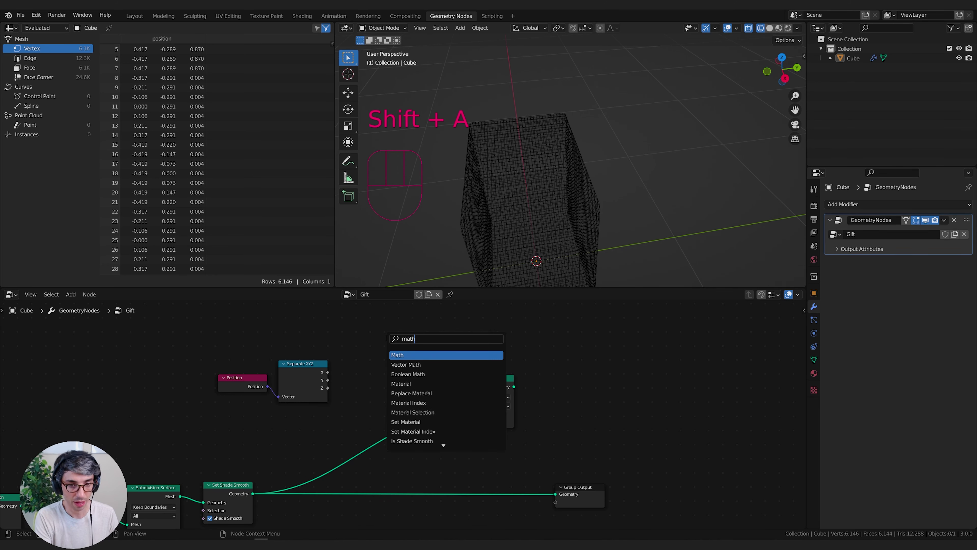
key(Return)
click(374, 338)
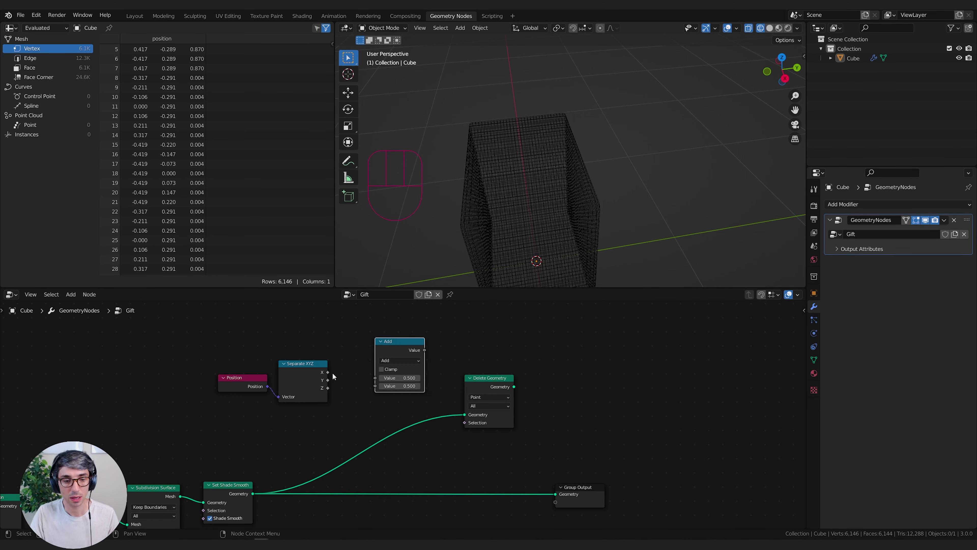
- Link the Y output to the Math node's second value input and change its operation to Greater Than
drag(328, 380, 375, 386)
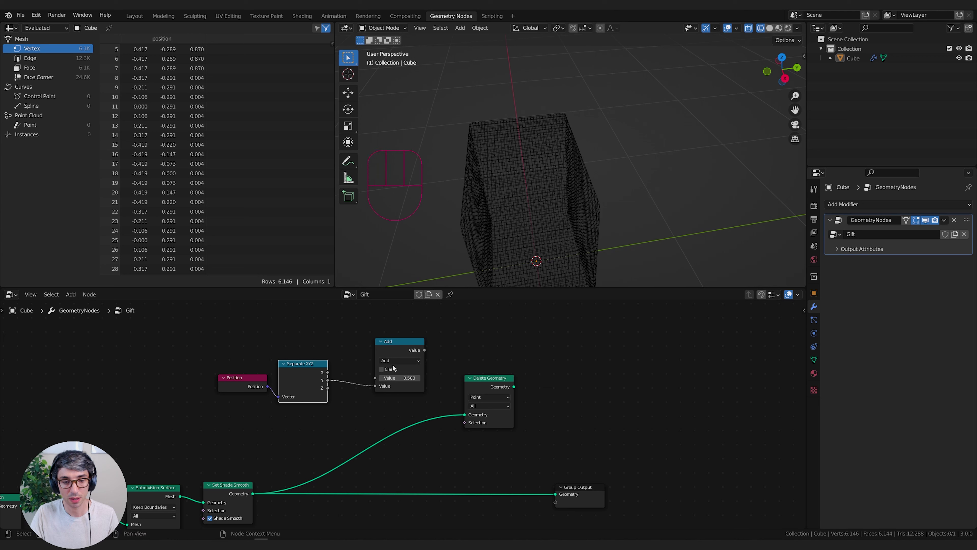
click(400, 361)
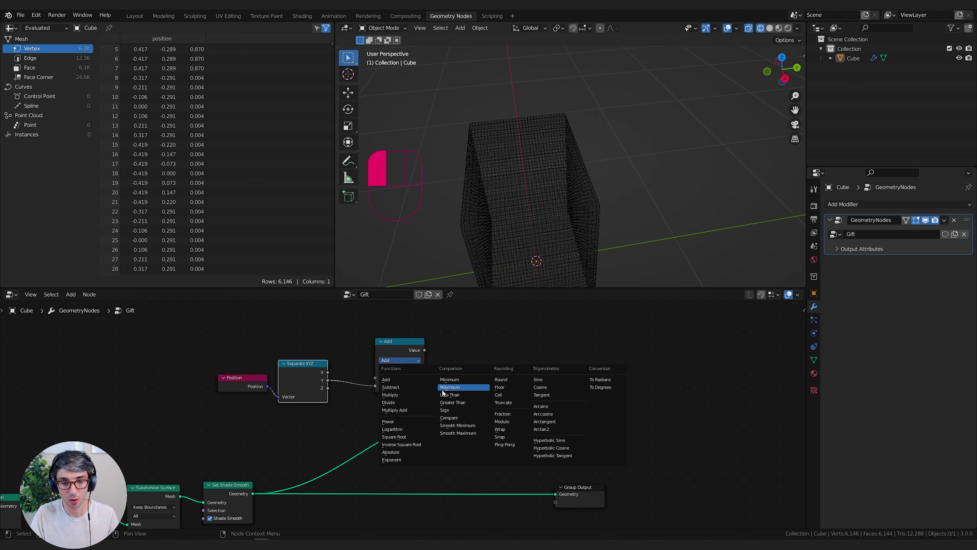
click(463, 404)
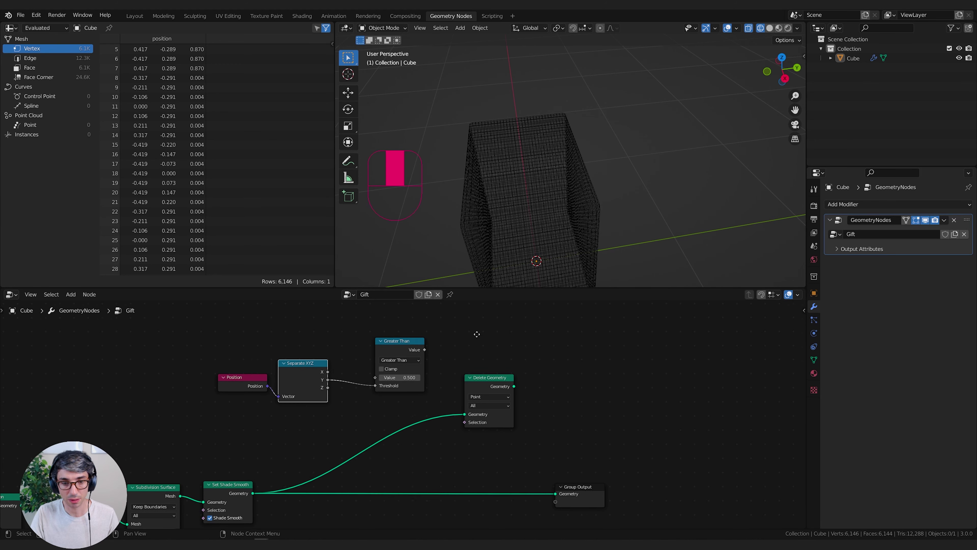
- Move the Greater Than node closer to Separate XYZ and link its Value output to Delete Geometry's Selection input
middle_drag(422, 377, 393, 349)
drag(351, 338, 346, 339)
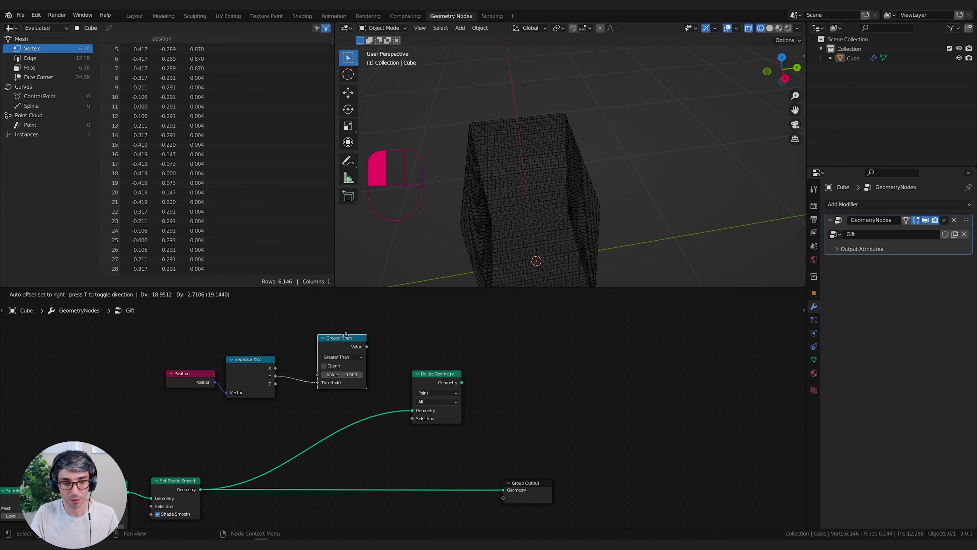
middle_drag(380, 349, 373, 344)
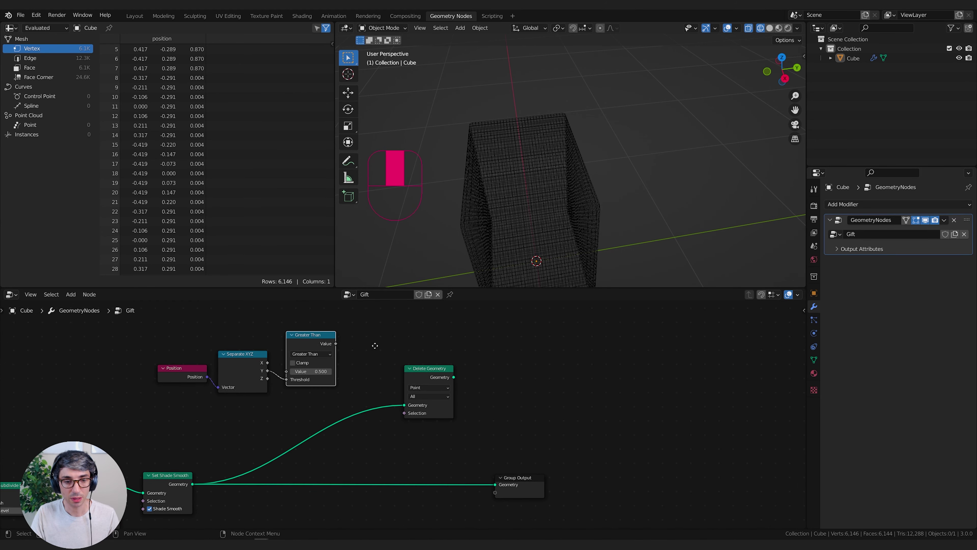
drag(326, 339, 405, 448)
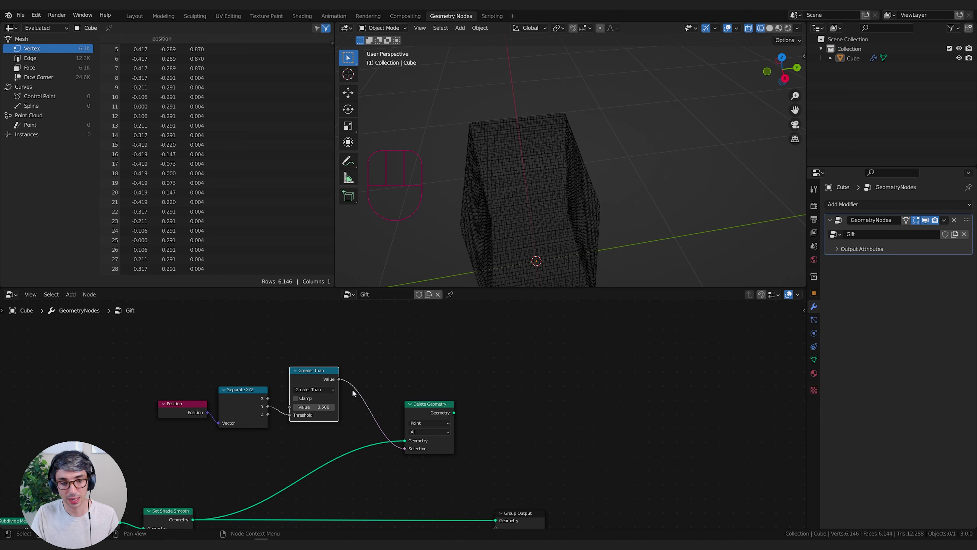
middle_drag(426, 468, 393, 452)
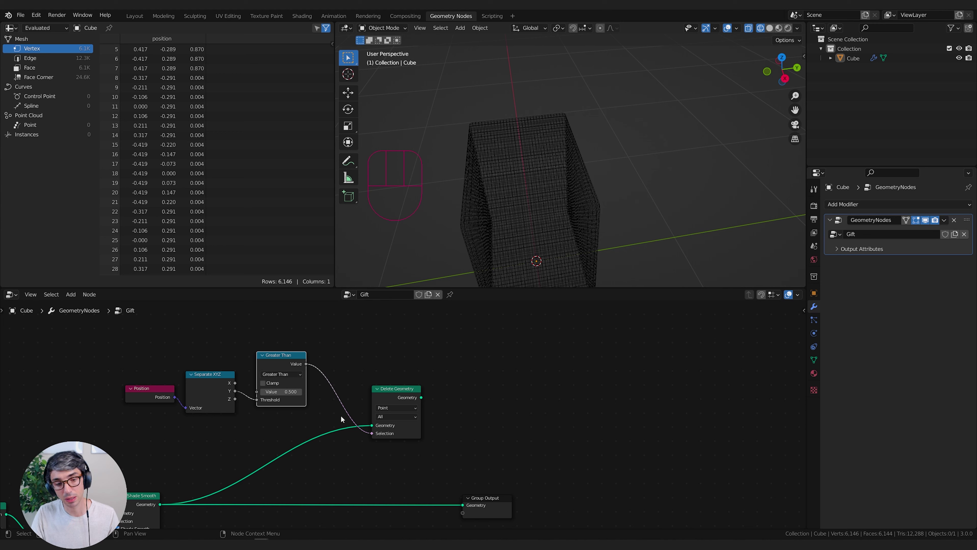
drag(384, 432, 385, 432)
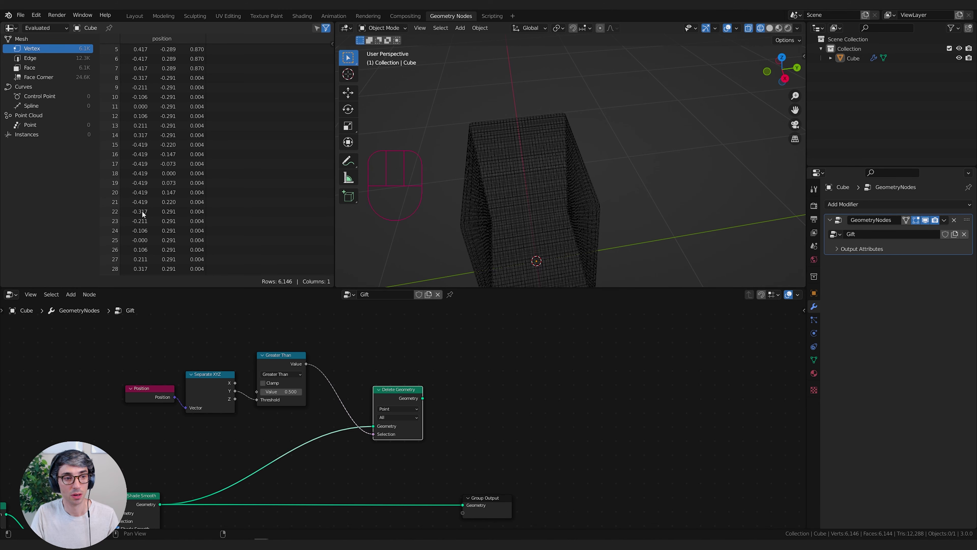
- Link Delete Geometry's output to Group Output and set the Greater Than node's value to -0.110
middle_drag(423, 401, 301, 355)
drag(301, 354, 340, 460)
middle_drag(135, 388, 212, 389)
shift+drag(239, 349, 220, 349)
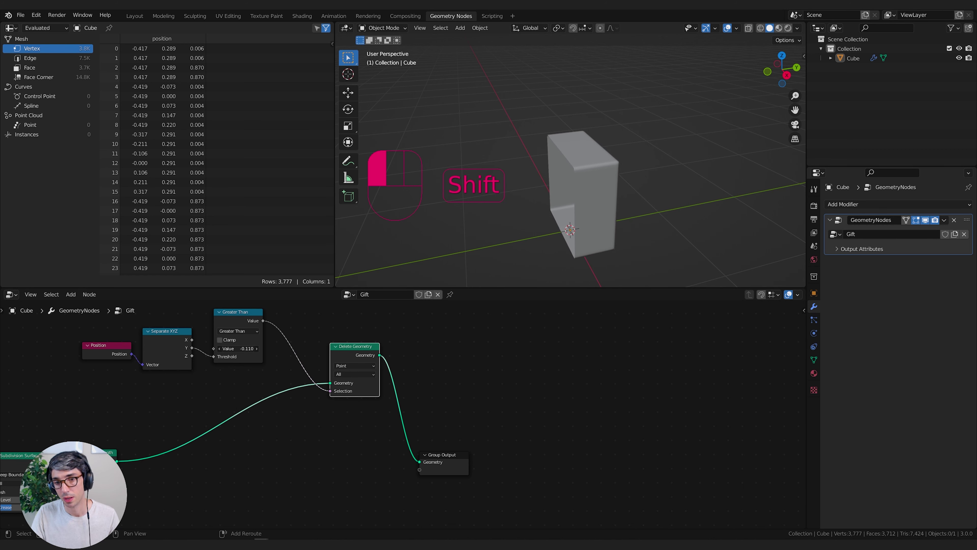
mouse_move(594, 219)
middle_down()
mouse_move(602, 203)
mouse_move(582, 221)
middle_up()
middle_drag(513, 208, 562, 236)
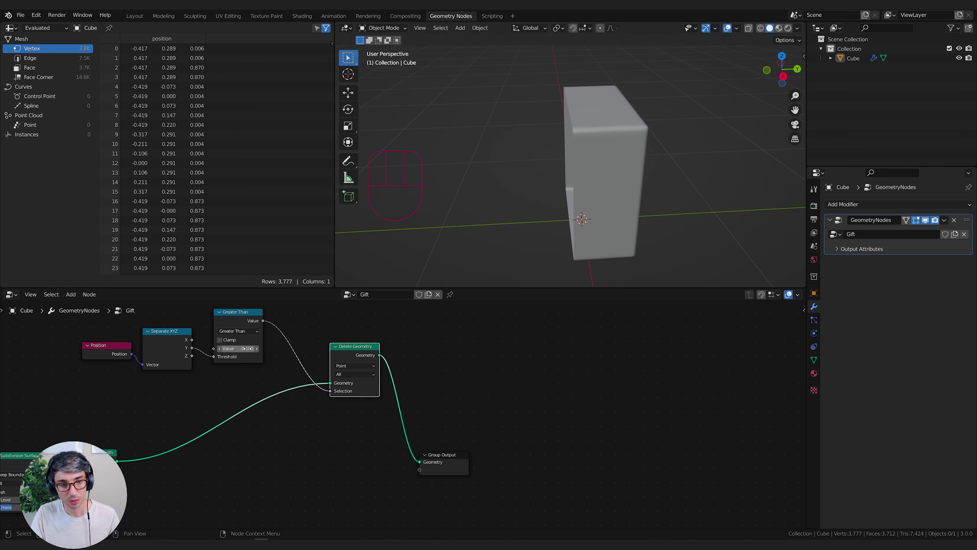
mouse_move(246, 349)
mouse_down()
mouse_move(231, 349)
mouse_move(254, 349)
mouse_move(244, 348)
mouse_up()
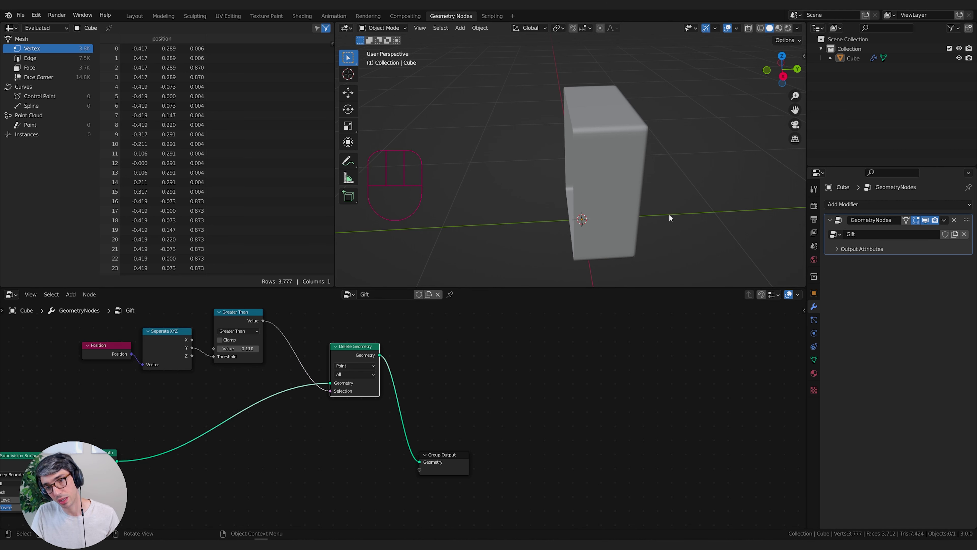
- Duplicate the Greater Than node as a Less Than node above it, with the Y output feeding its Threshold input
middle_drag(286, 307, 393, 389)
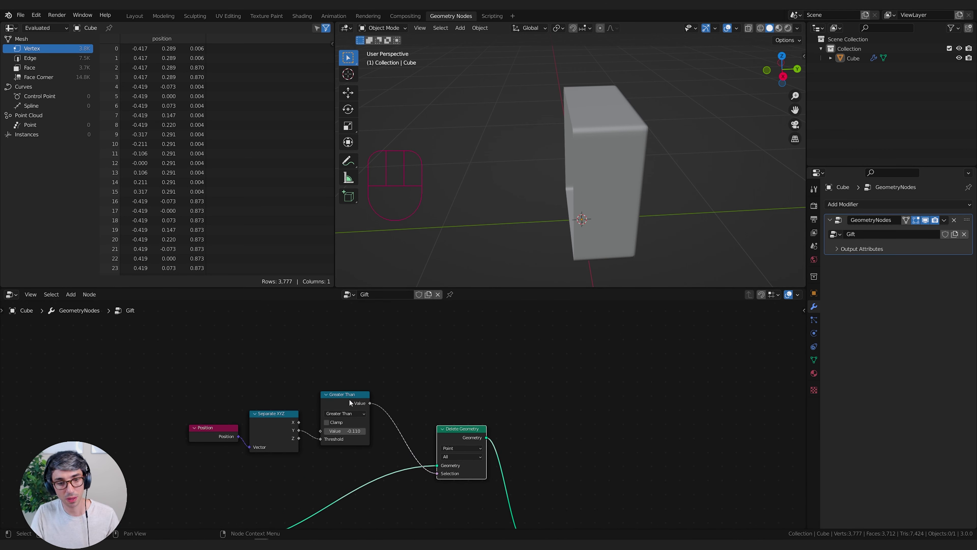
click(349, 397)
key(shift+d)
click(349, 323)
click(351, 350)
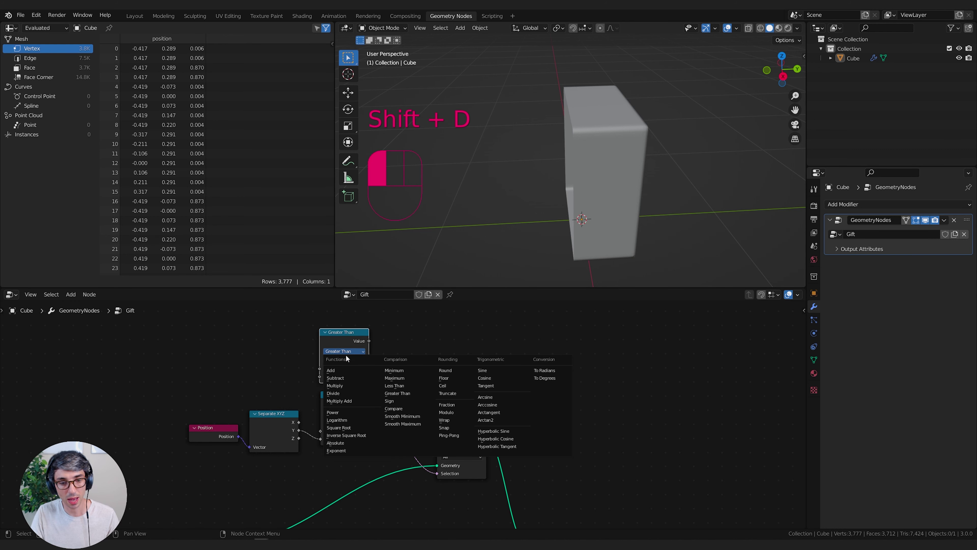
click(396, 385)
middle_drag(279, 439, 297, 448)
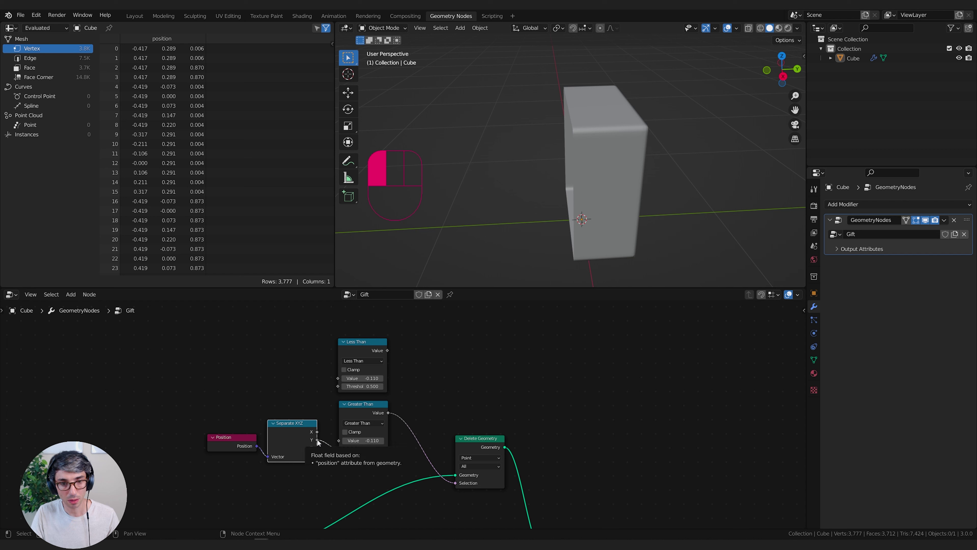
drag(316, 439, 338, 386)
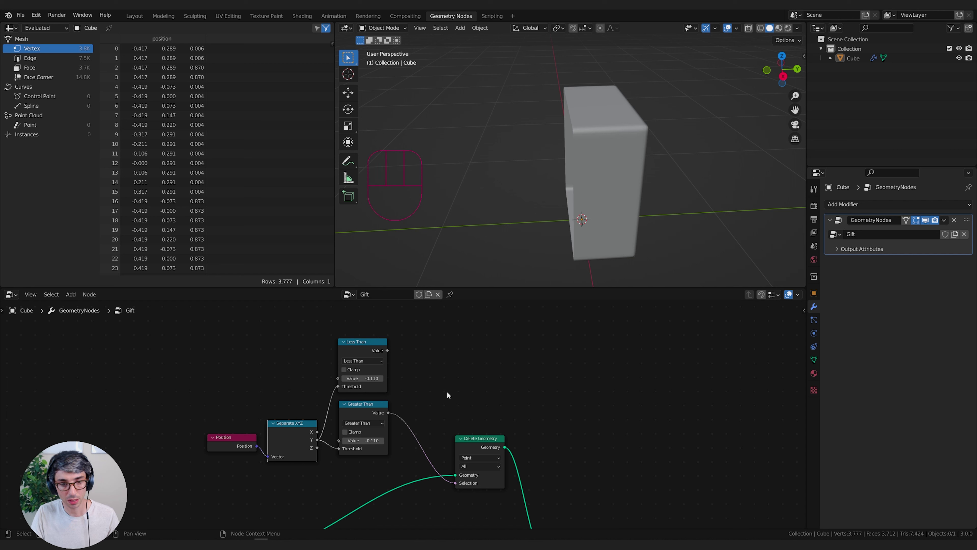
- Insert a duplicate Delete Geometry node after the first and link the Less Than output to its Selection input
middle_drag(447, 391, 415, 389)
middle_drag(345, 349, 275, 335)
click(365, 423)
key(shift+d)
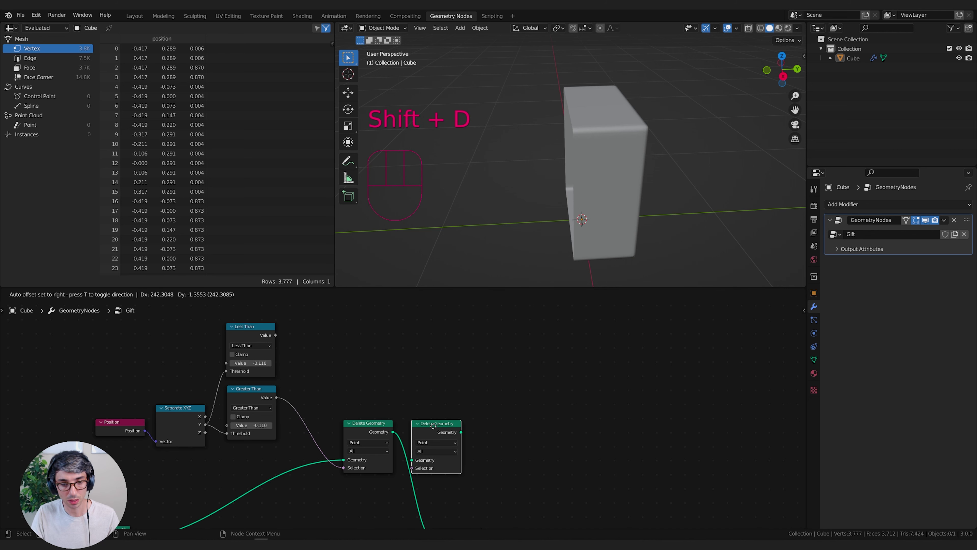
click(338, 427)
drag(338, 427, 295, 423)
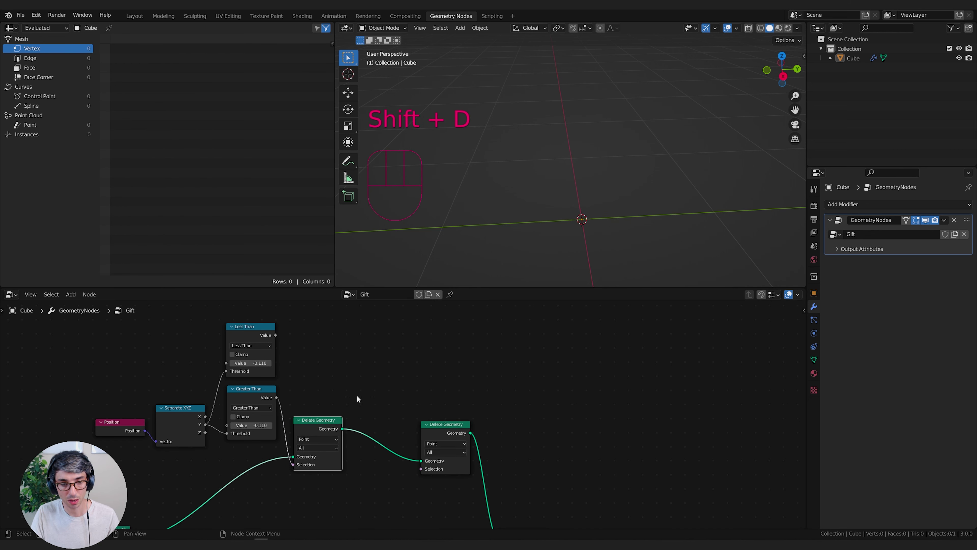
click(356, 394)
drag(277, 334, 423, 467)
- Try values of 0.070 and 0.170 on the Less Than node, inspecting the strip's width in the viewport
middle_drag(389, 385, 429, 387)
shift+drag(290, 365, 302, 365)
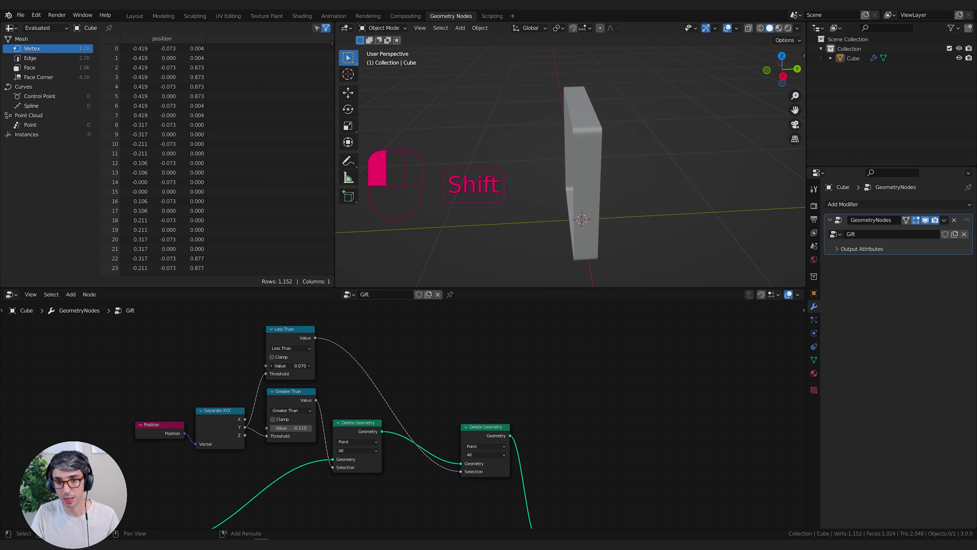
middle_drag(637, 224, 612, 214)
shift+middle_drag(650, 214, 615, 210)
middle_drag(600, 210, 617, 209)
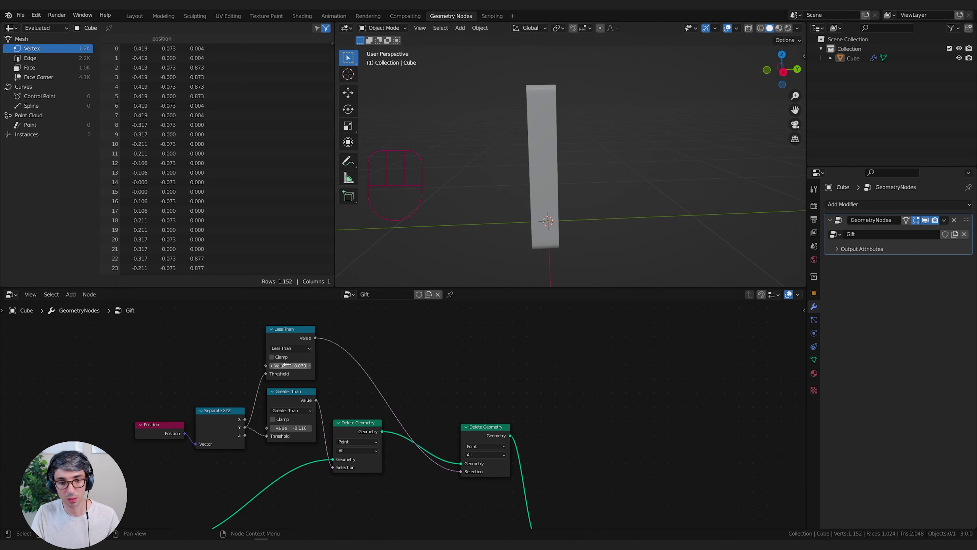
drag(291, 365, 308, 366)
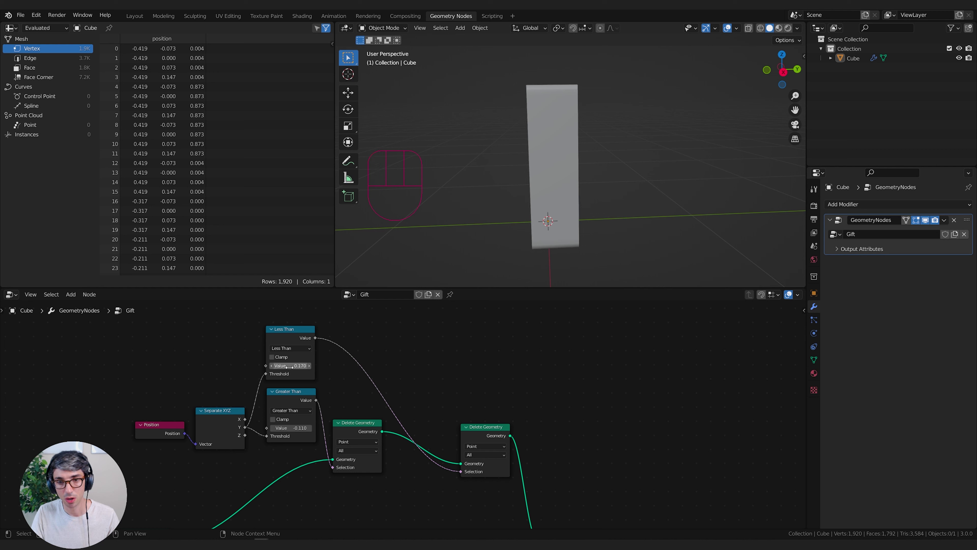
- Set the Less Than node's value to 0.11
middle_drag(439, 338, 464, 334)
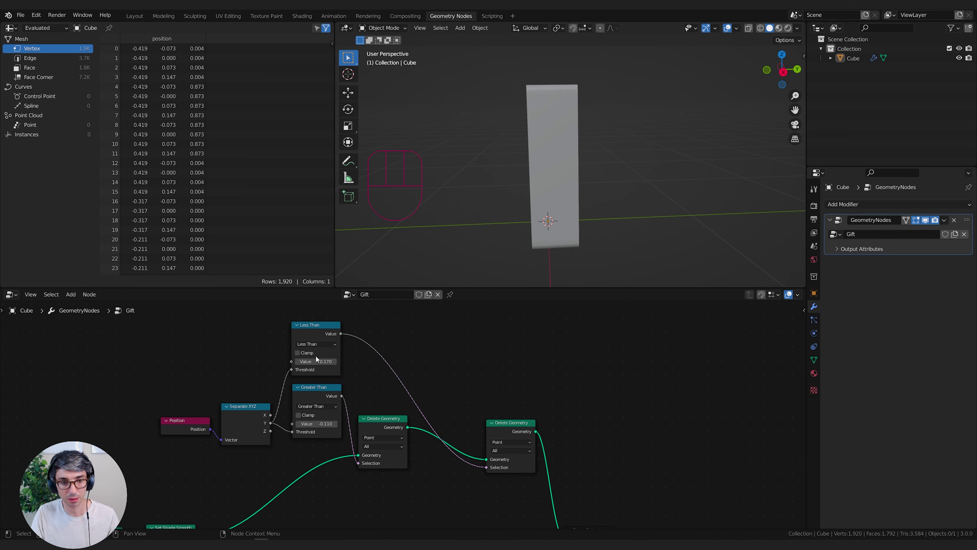
click(322, 361)
text(0.11)
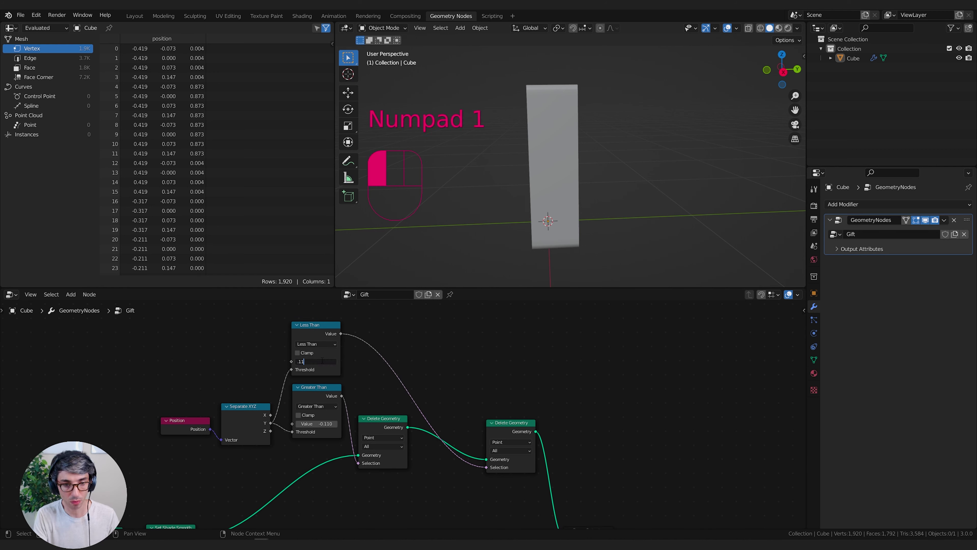
key(Return)
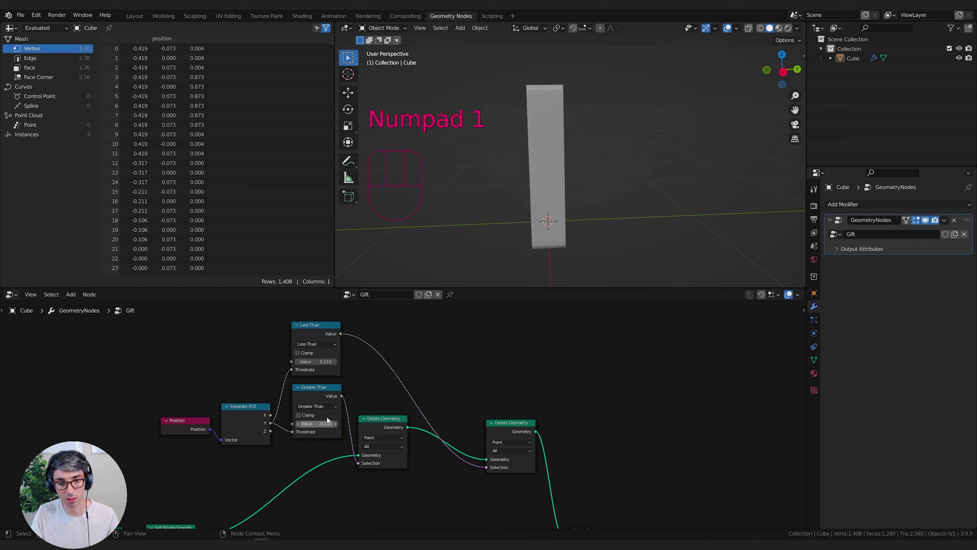
- Add a Value node above the Separate XYZ node, beside the Less Than node
middle_drag(218, 331, 247, 333)
key(shift+a)
click(247, 335)
text(val)
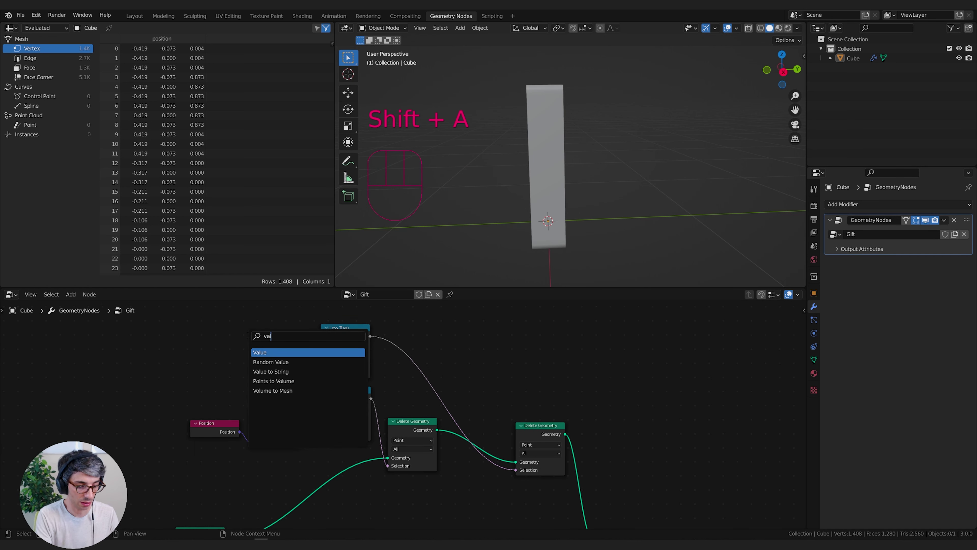
key(Return)
click(247, 335)
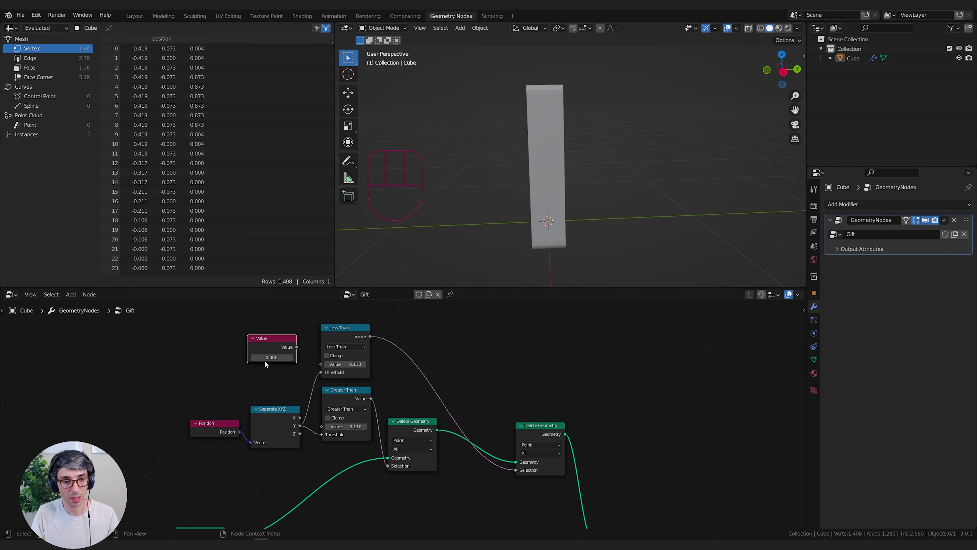
- Set the Value node to 0.11 and move it away from the Less Than node to make room for another node
click(264, 358)
text(.11)
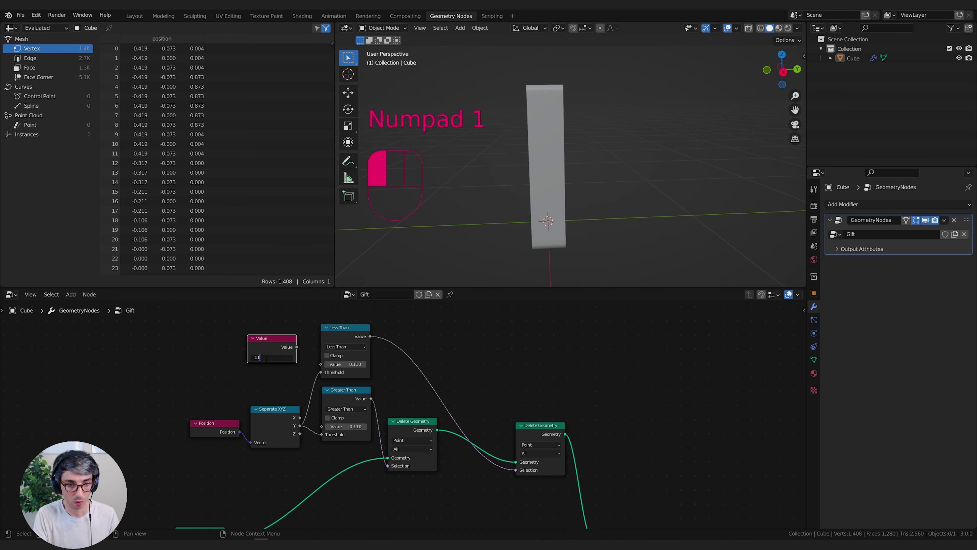
key(Return)
drag(283, 344, 224, 344)
- Add a Math node between the Value and Less Than nodes and set its operation to Multiply
key(shift+a)
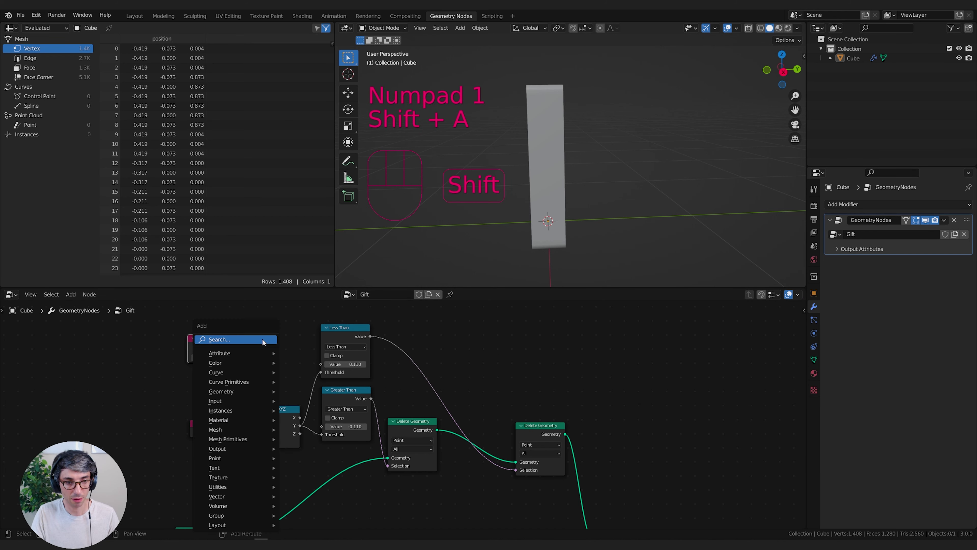
text(add)
key(Return)
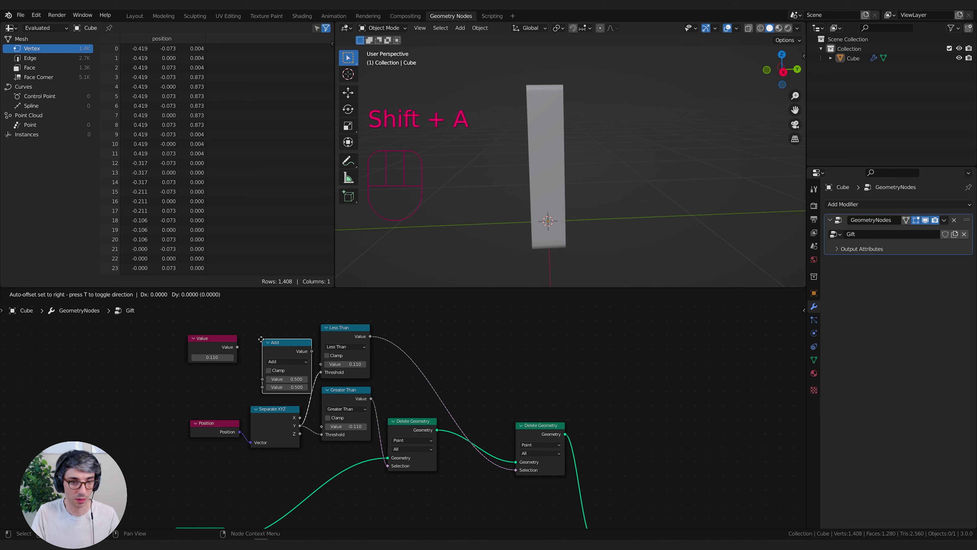
click(245, 324)
click(276, 346)
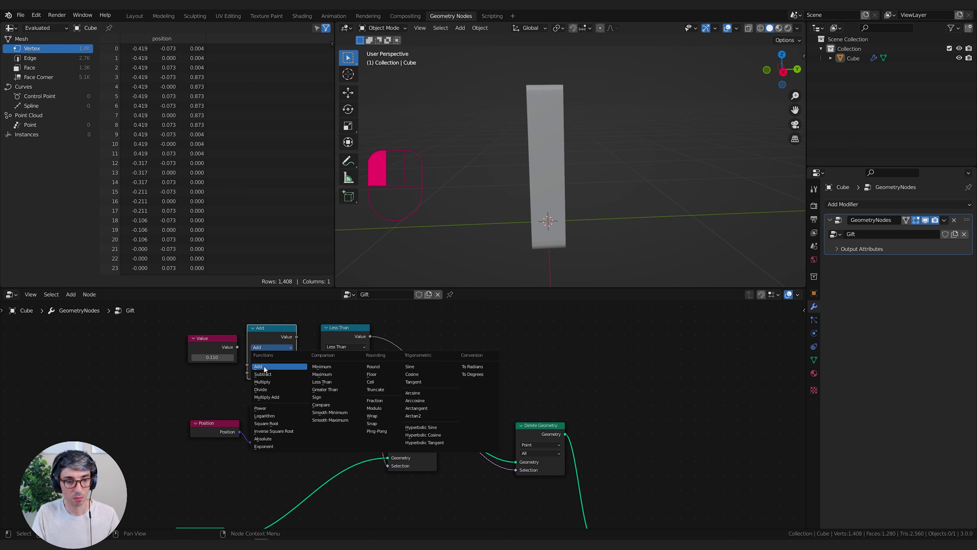
click(263, 382)
- Feed the Value node into Multiply with a factor of -1, and link the result to the Greater Than node's Value input
click(232, 354)
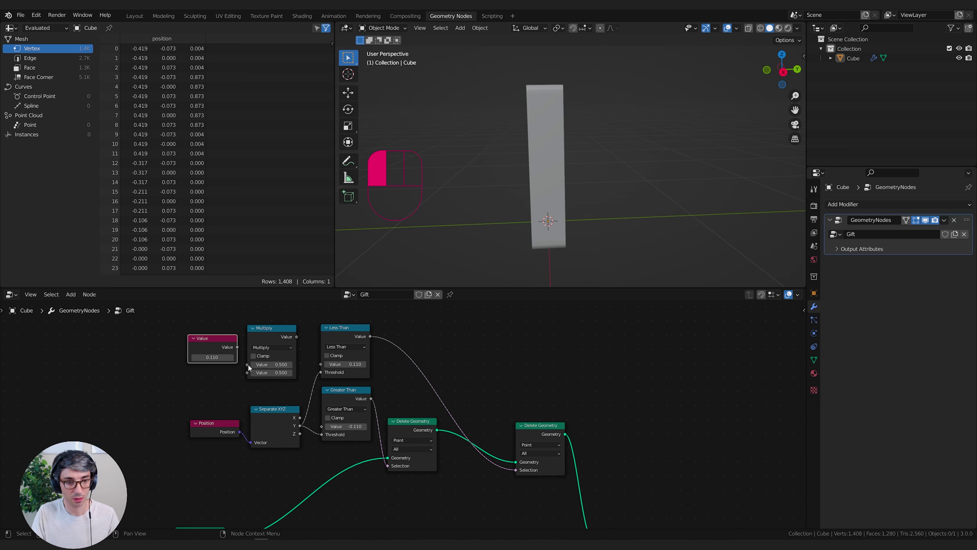
drag(238, 349, 248, 364)
click(279, 372)
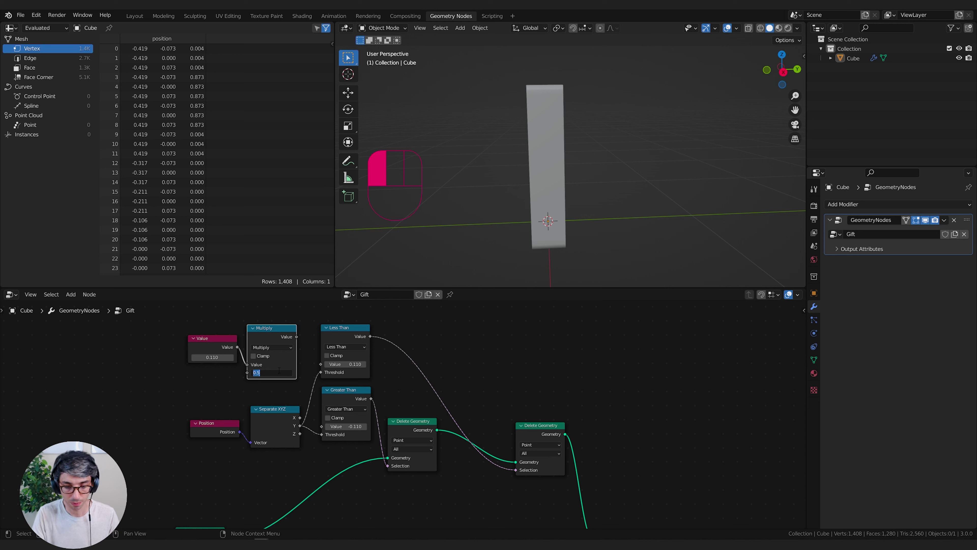
text(-1)
key(Return)
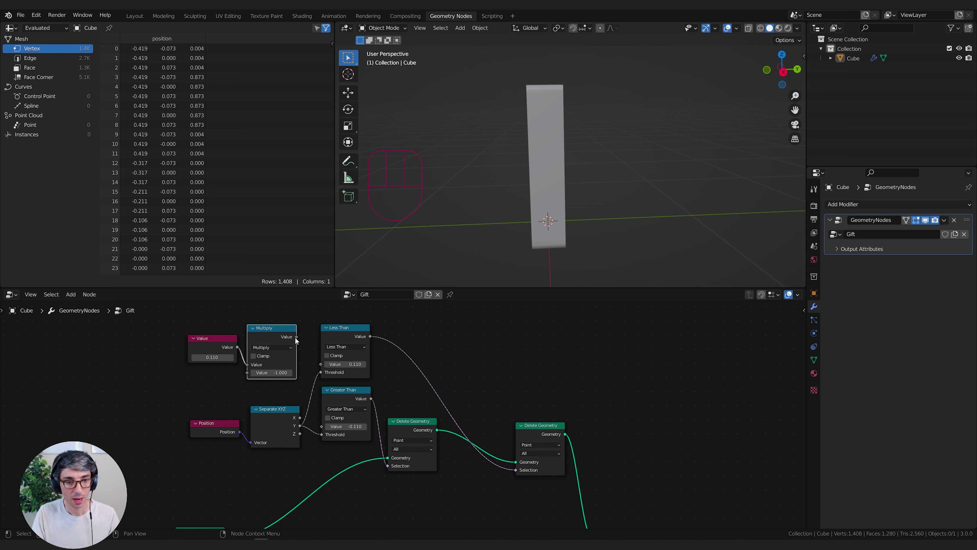
drag(296, 337, 322, 426)
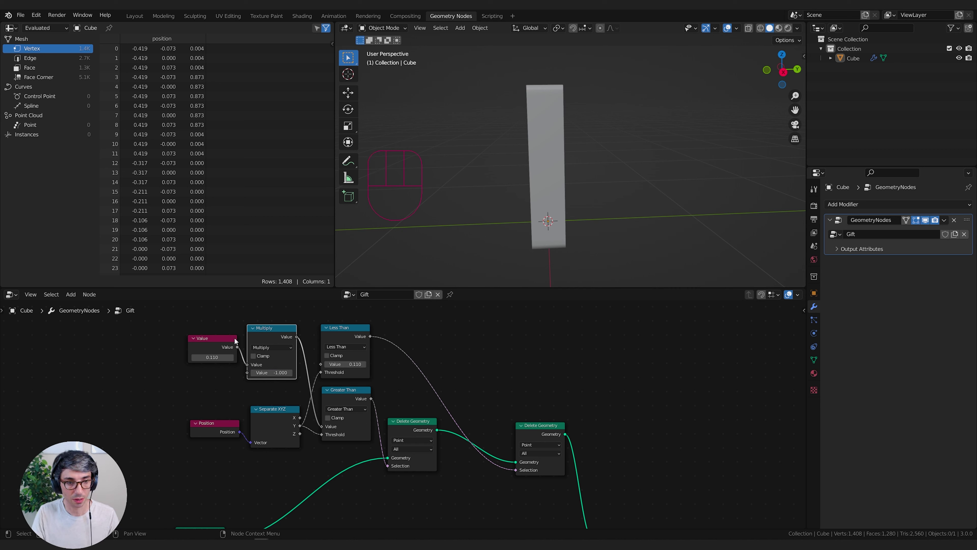
- Link the Value node to the Less Than node's Value input, collapse Multiply beneath it, and set the width value to 0.070
drag(237, 346, 219, 309)
drag(261, 335, 207, 331)
click(253, 345)
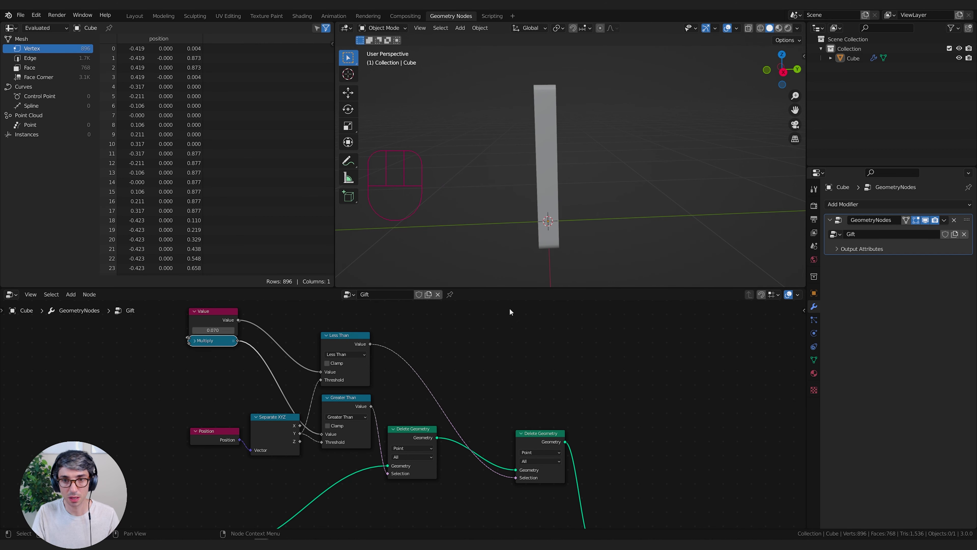
middle_drag(546, 215, 526, 247)
- Rearrange the Less Than, Separate XYZ and two Delete Geometry nodes into a compact, aligned group
middle_drag(514, 327, 462, 345)
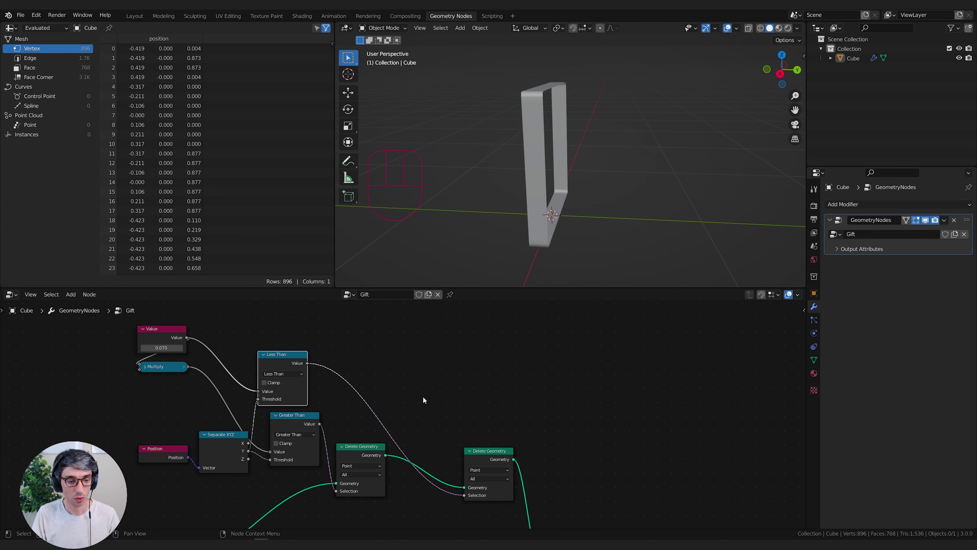
middle_drag(416, 396, 466, 382)
drag(261, 430, 240, 440)
middle_drag(552, 257, 526, 224)
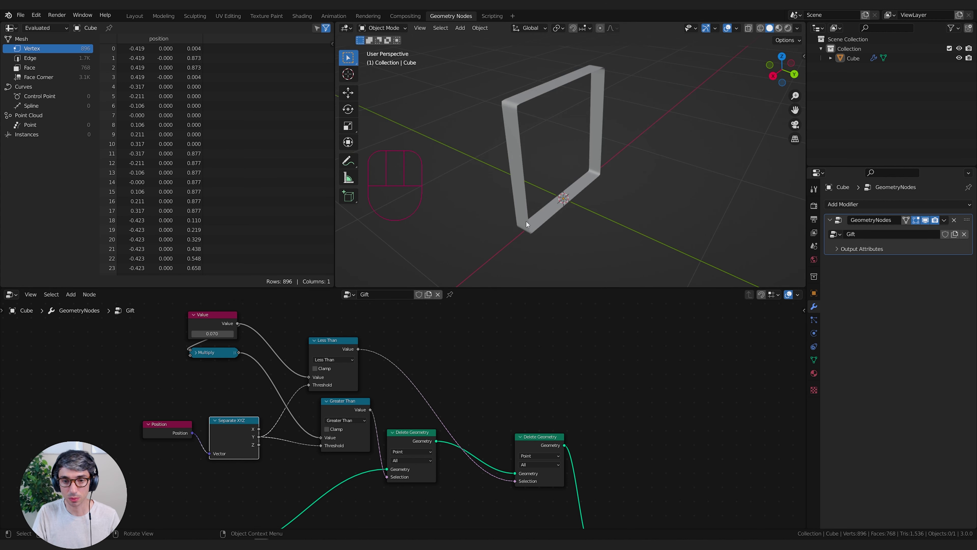
middle_drag(328, 350, 338, 355)
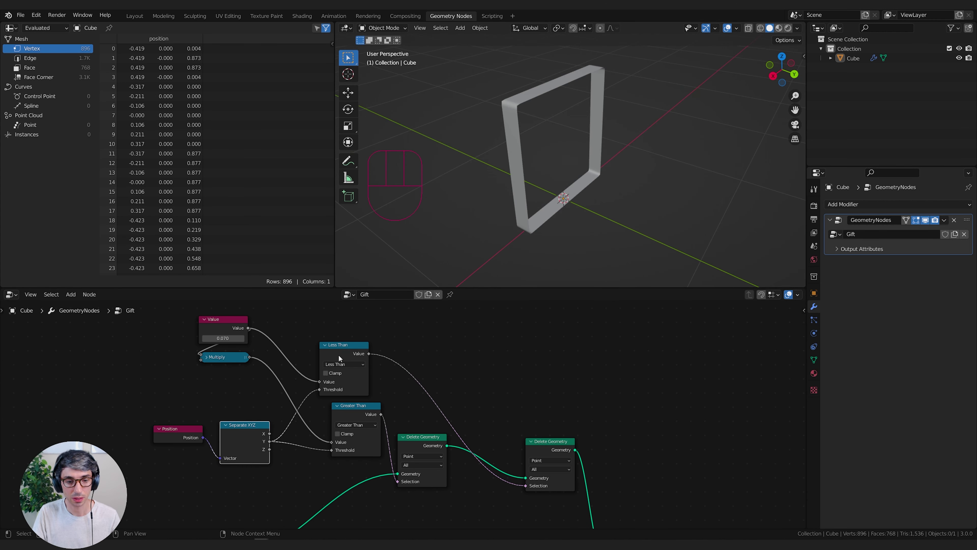
drag(336, 347, 348, 346)
drag(424, 441, 409, 416)
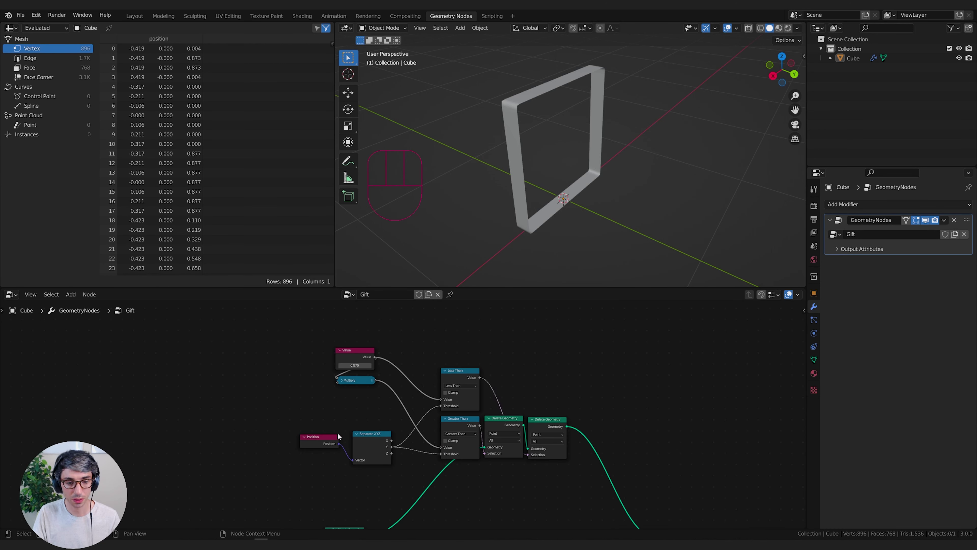
- Duplicate the Less Than, Greater Than and both Delete Geometry nodes, placing the copies above the originals
drag(436, 316, 574, 449)
middle_drag(524, 435, 503, 456)
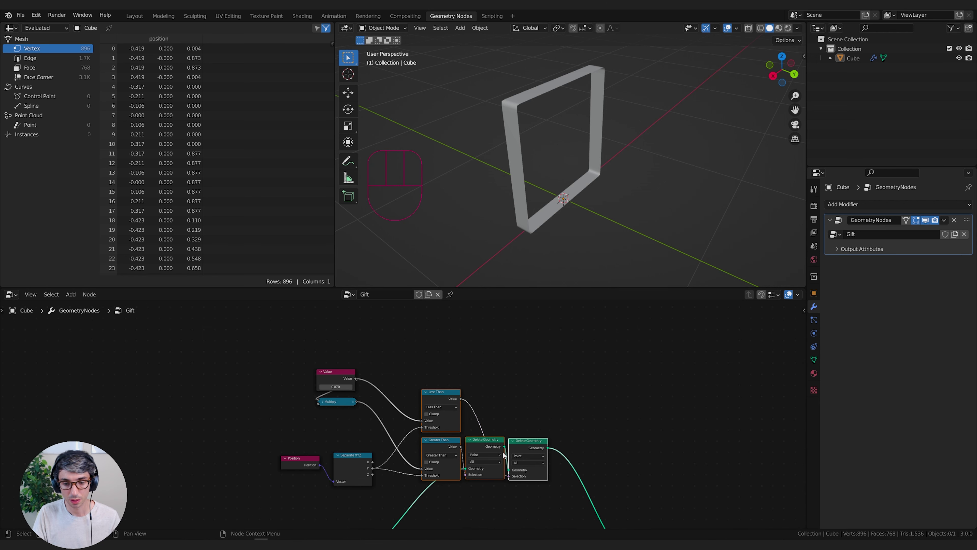
key(shift+d)
click(504, 327)
middle_drag(604, 325, 618, 375)
click(475, 376)
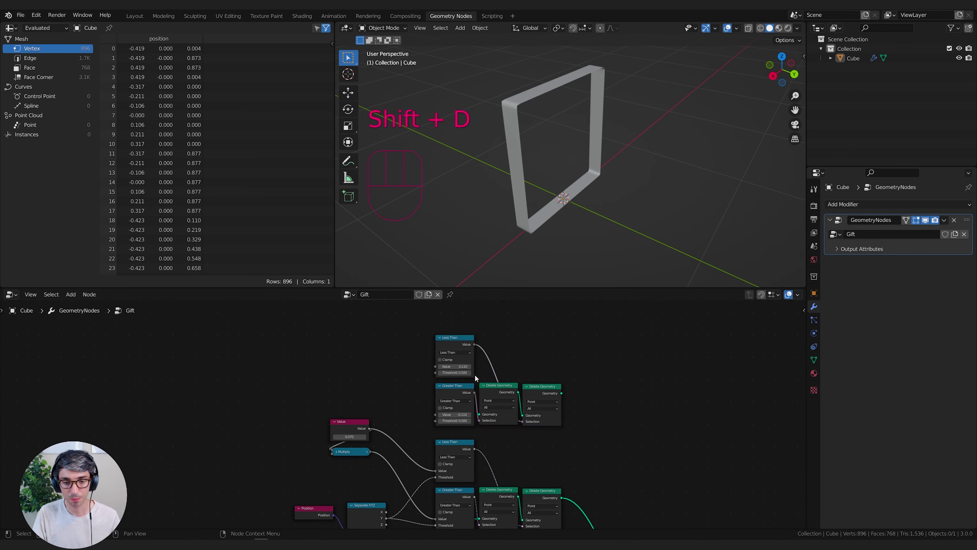
middle_drag(390, 392, 398, 384)
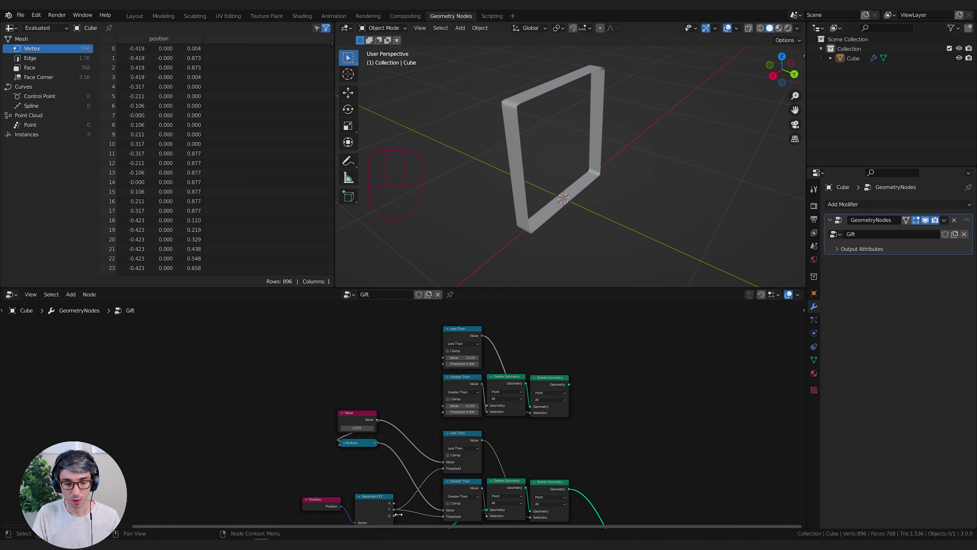
- Link Separate XYZ's X output to the Threshold inputs of the duplicated Less Than and Greater Than nodes, undoing unwanted edits
drag(393, 503, 444, 362)
key(ctrl+z)
key(ctrl+z)
key(ctrl+z)
key(ctrl+z)
key(ctrl+z)
key(ctrl+z)
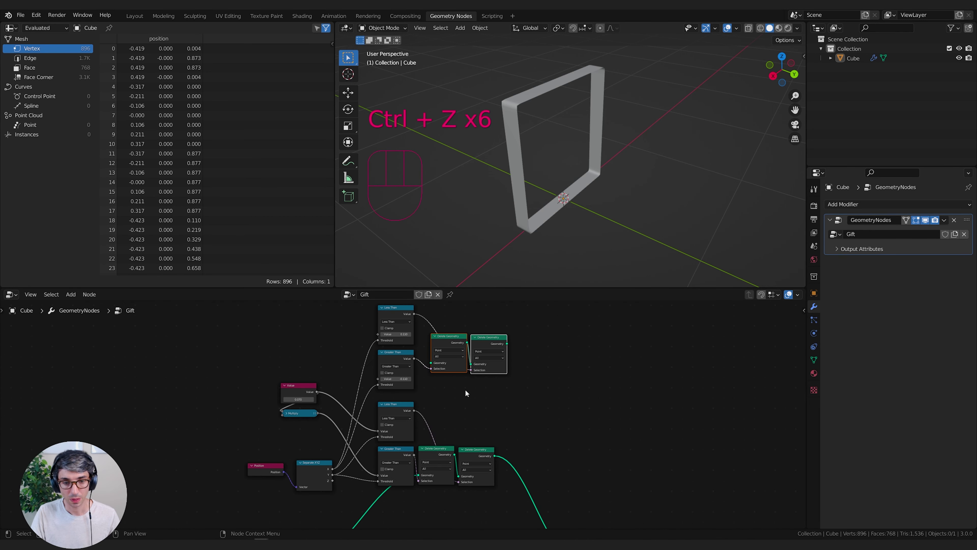
- Link the Set Shade Smooth node's Geometry output to the first duplicated Delete Geometry node
click(433, 422)
middle_drag(490, 403, 529, 370)
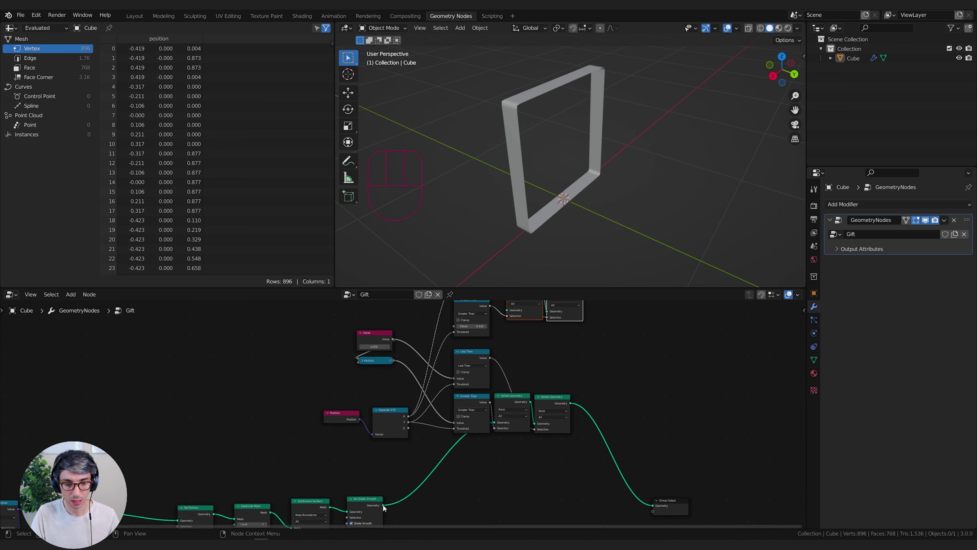
drag(383, 505, 507, 352)
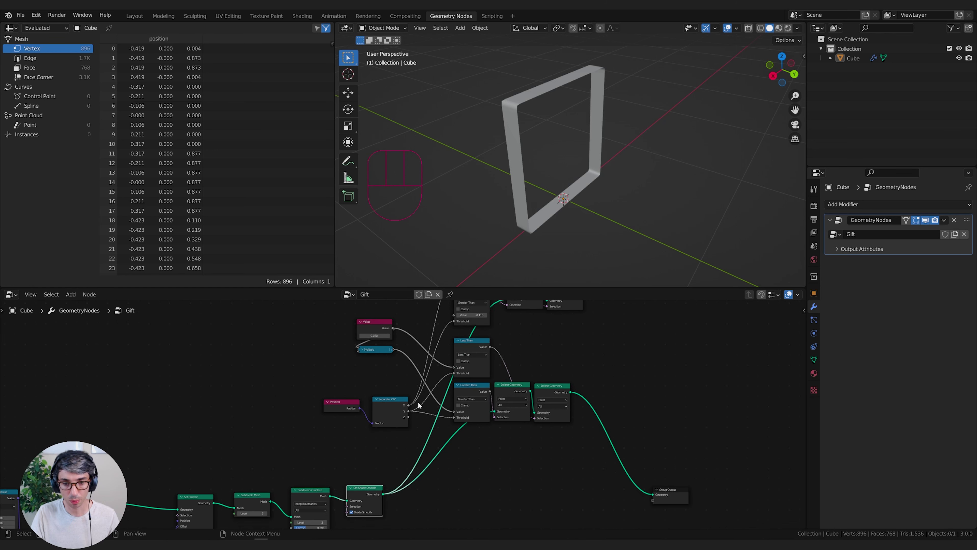
middle_drag(475, 433, 381, 525)
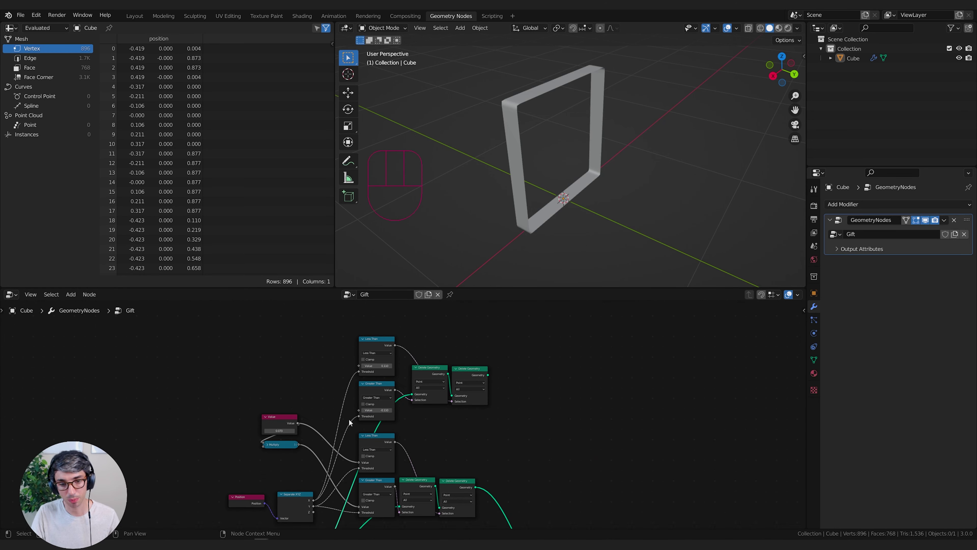
middle_drag(598, 457, 533, 409)
middle_drag(349, 435, 434, 467)
drag(324, 486, 324, 482)
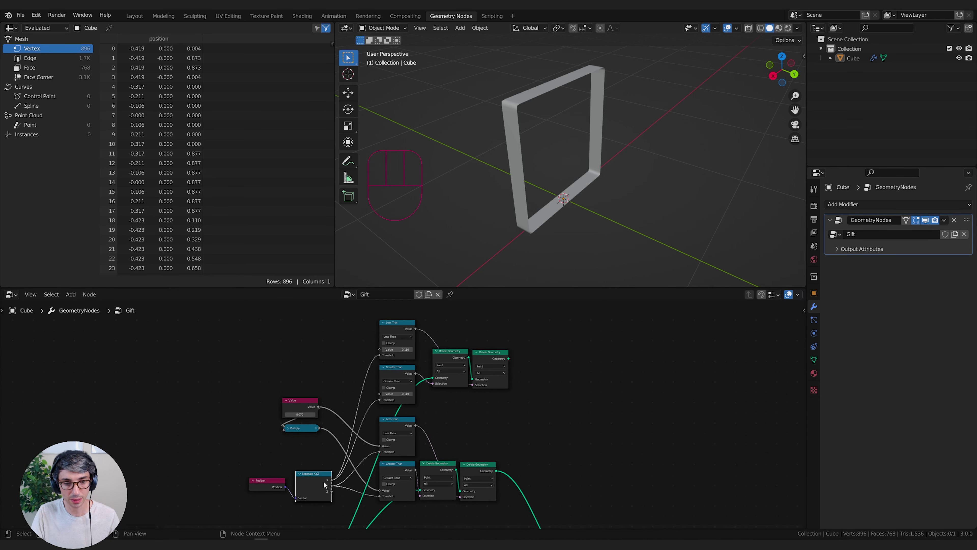
- Link the last duplicated Delete Geometry node to the Group Output and inspect the second ribbon strip
middle_drag(634, 429, 522, 382)
mouse_move(414, 324)
middle_down()
mouse_move(400, 309)
mouse_move(397, 323)
middle_up()
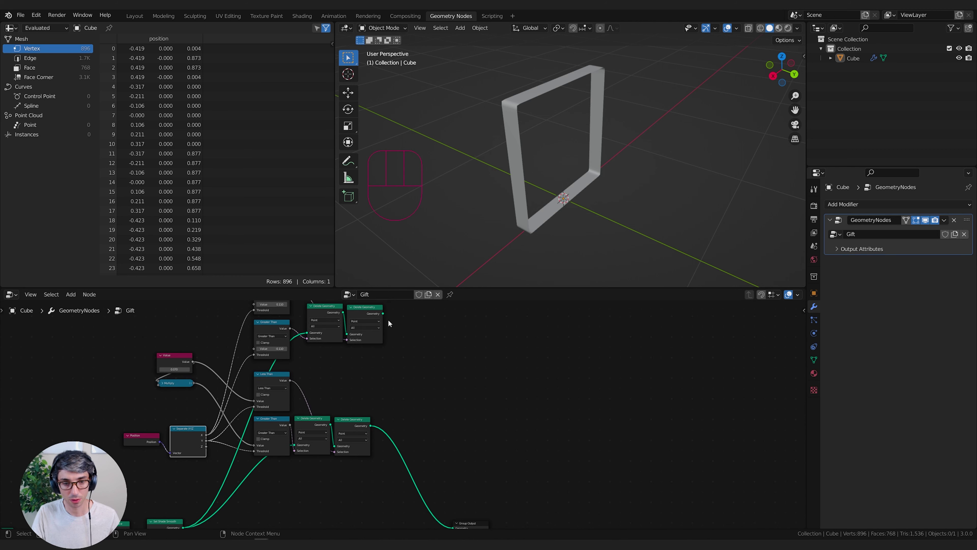
drag(383, 313, 471, 473)
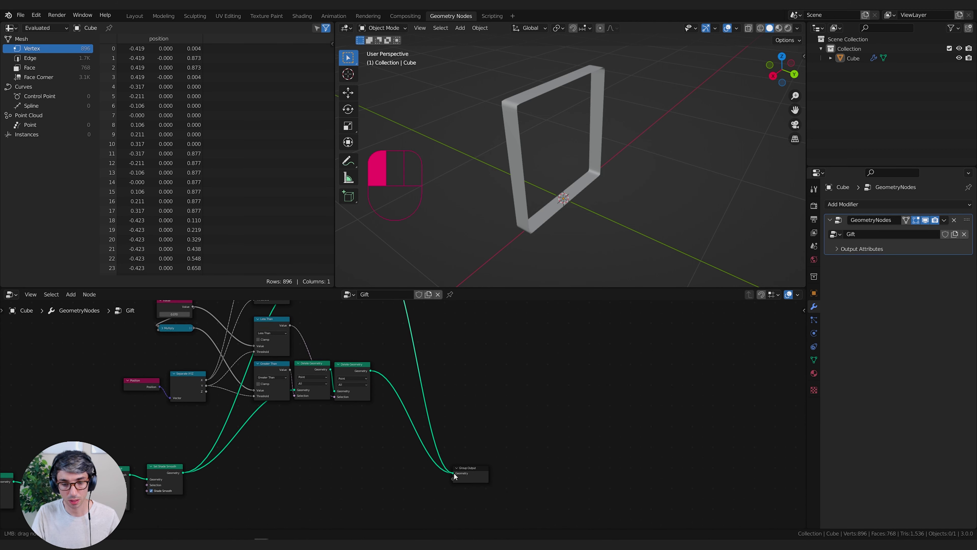
middle_drag(619, 154, 652, 139)
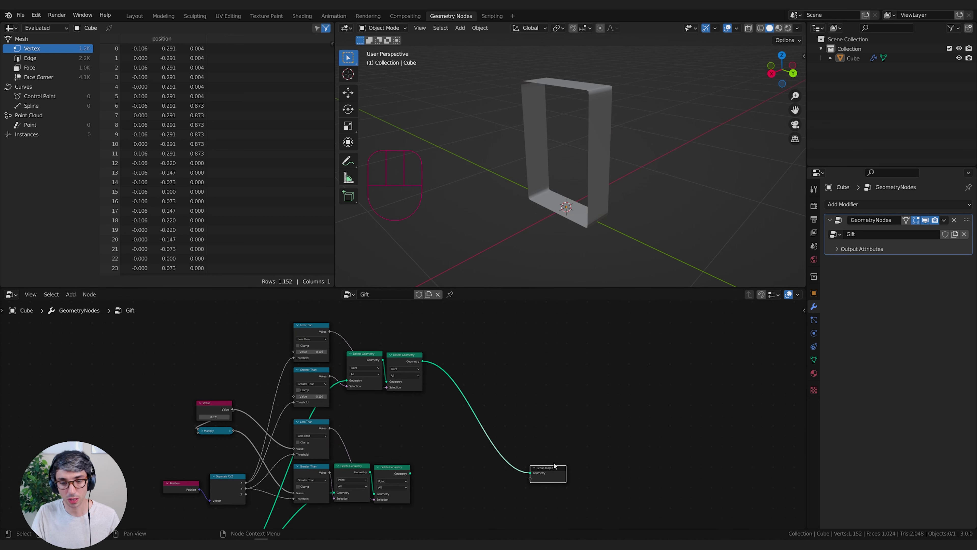
- Insert a Join Geometry node before the Group Output and link the original strip's last Delete Geometry node into it
drag(554, 466, 588, 455)
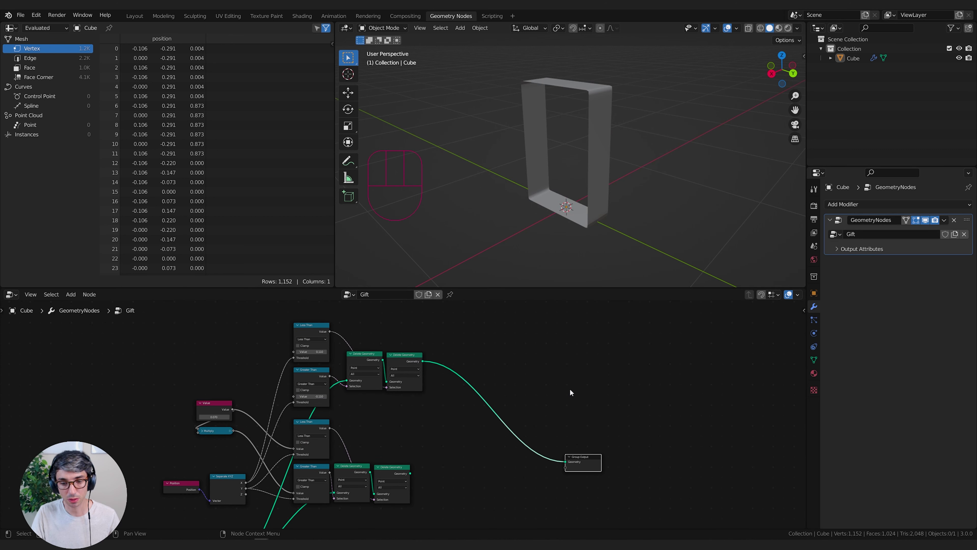
key(shift+a)
click(484, 333)
text(join)
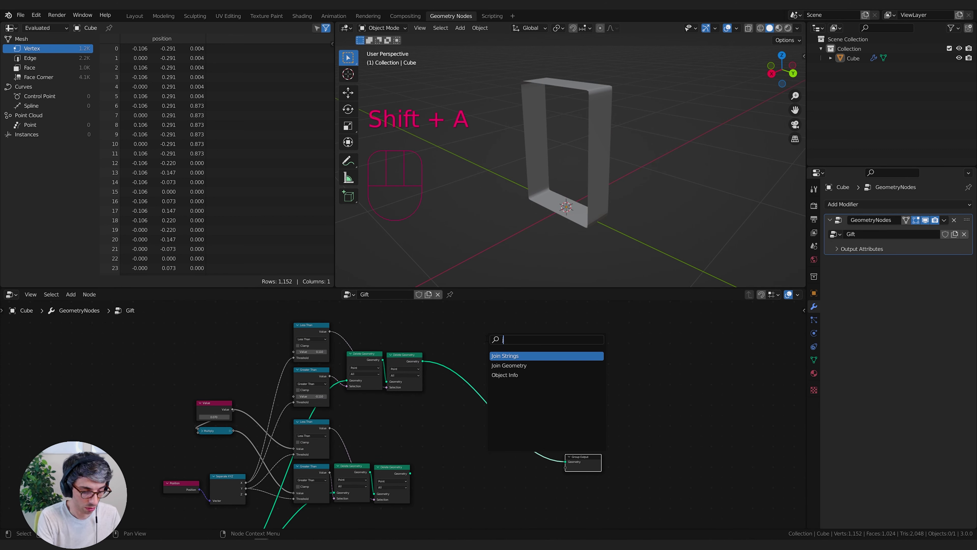
key(Return)
click(497, 406)
drag(410, 474, 479, 414)
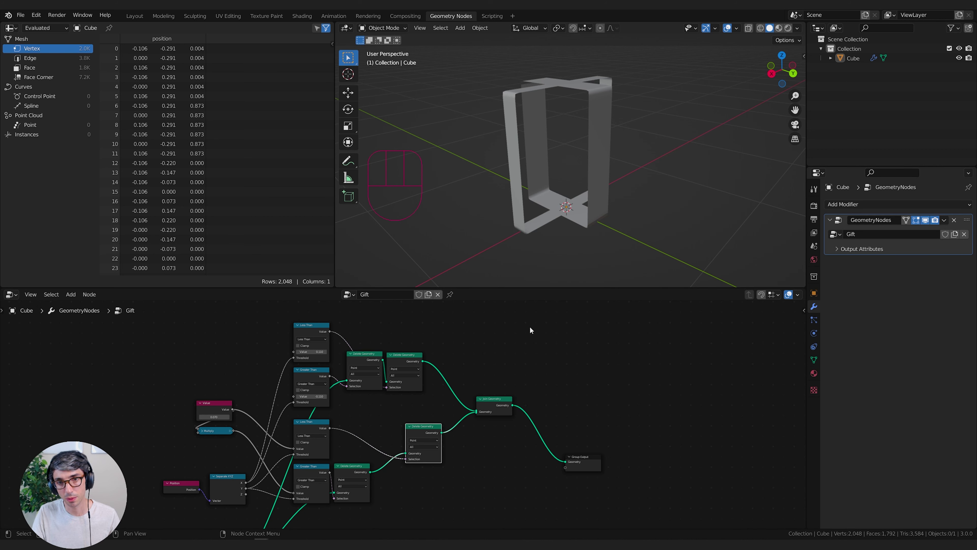
- Move the Group Output and Join Geometry nodes down to the level of the Set Shade Smooth node
middle_drag(601, 193, 628, 210)
middle_drag(646, 423, 589, 317)
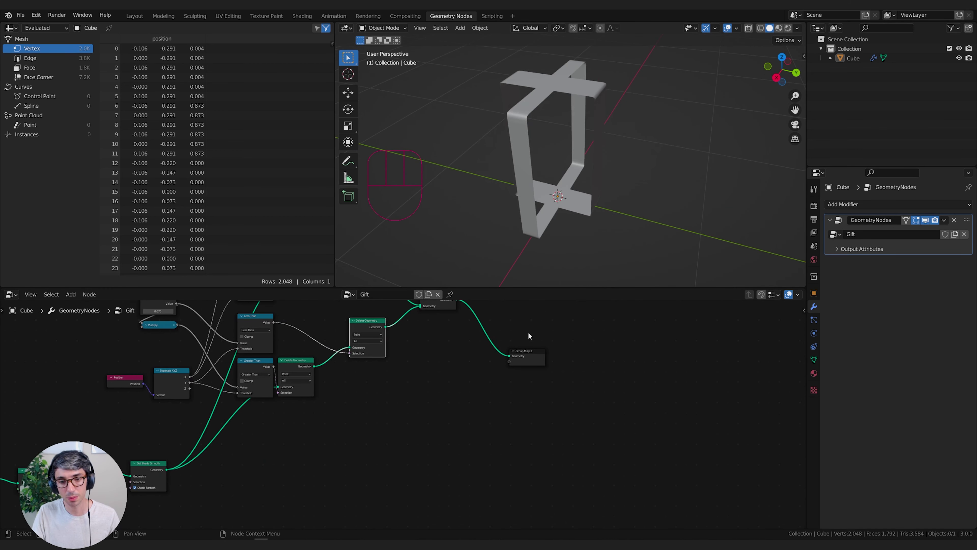
drag(524, 361, 571, 481)
middle_drag(559, 444, 563, 366)
middle_drag(460, 418, 480, 319)
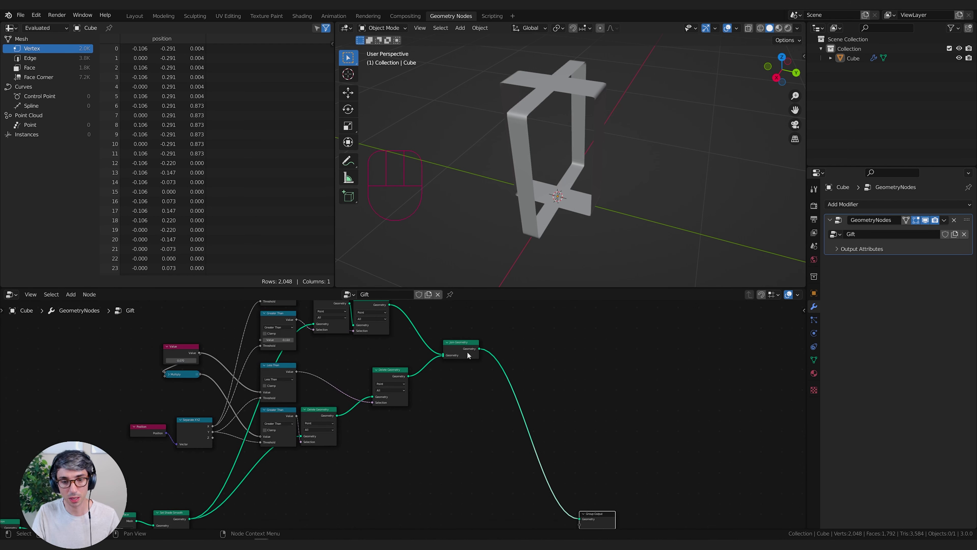
middle_drag(486, 433, 487, 396)
scroll(482, 385, down, 1)
click(461, 323)
drag(461, 321, 452, 477)
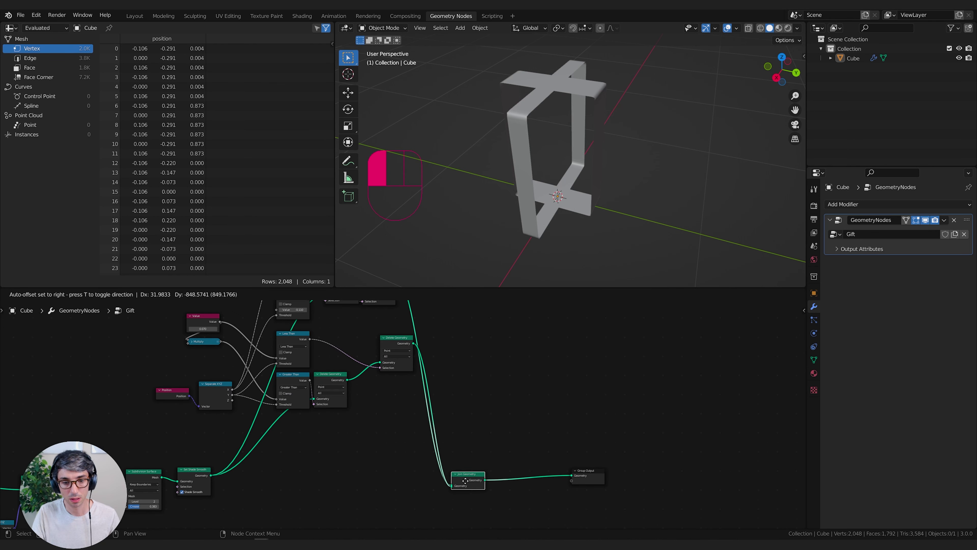
middle_drag(452, 477, 503, 518)
drag(483, 483, 526, 426)
- Link the Set Shade Smooth node's Geometry output into Join Geometry to combine the box with both ribbon strips
click(465, 492)
drag(213, 484, 497, 437)
middle_drag(505, 164, 522, 175)
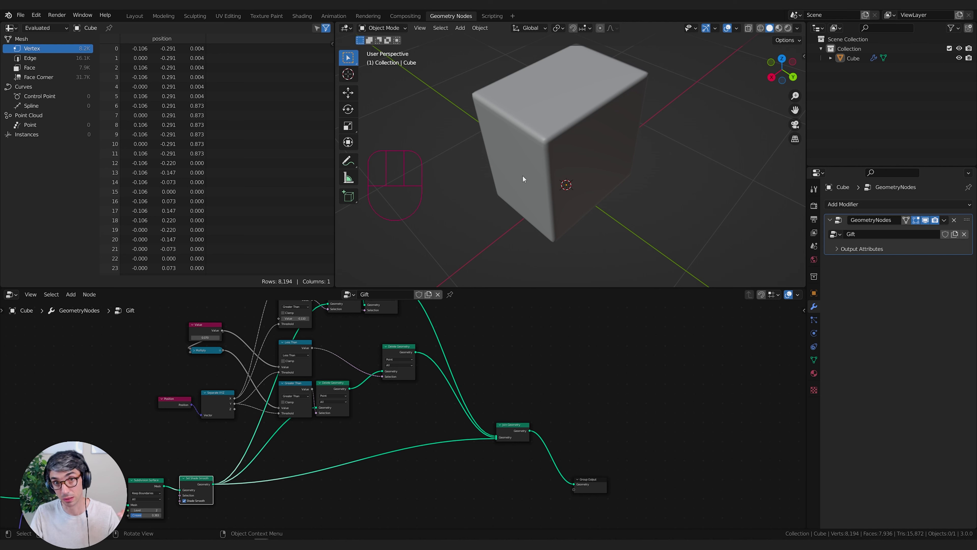
- Move the original strip's last Delete Geometry node closer to its neighbour and inspect the joined box from several angles
middle_drag(473, 343, 507, 400)
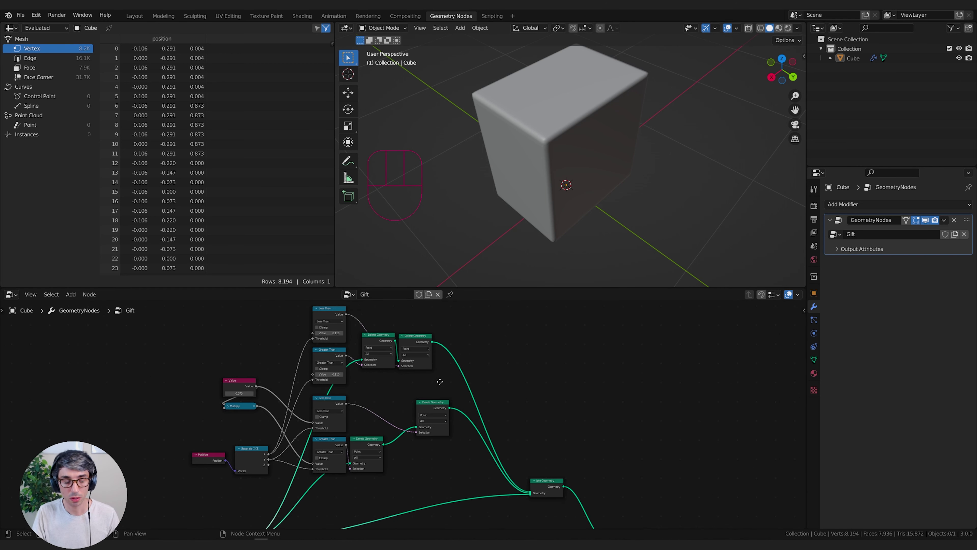
drag(437, 404, 425, 403)
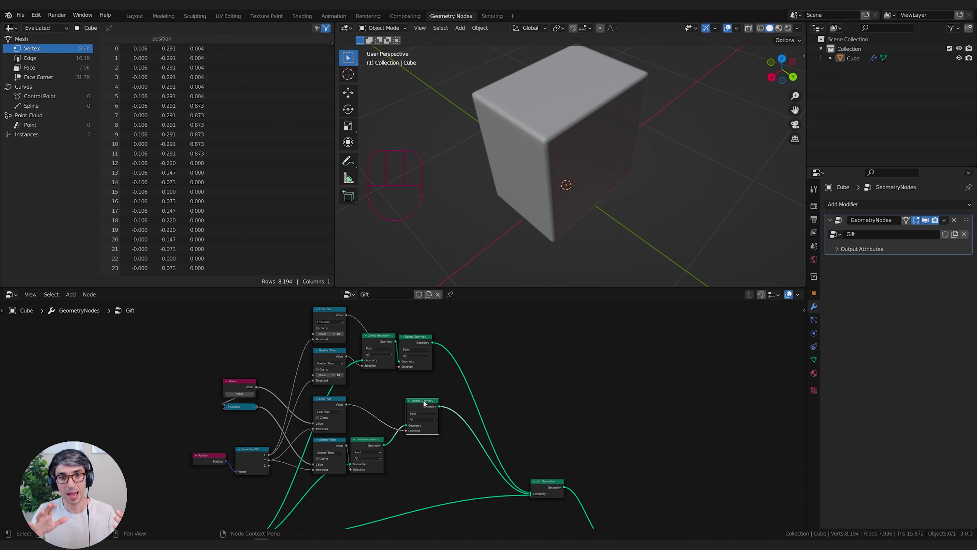
middle_drag(623, 206, 548, 208)
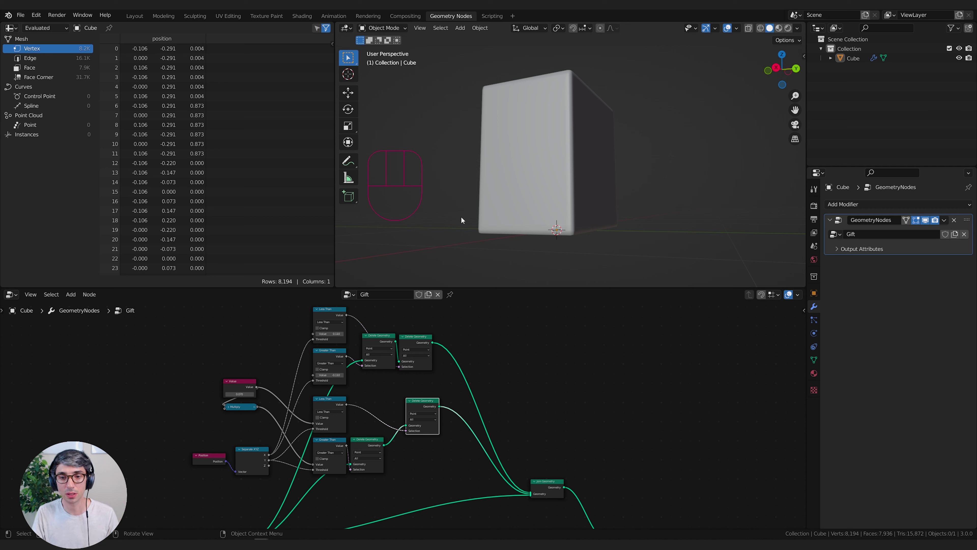
middle_drag(491, 96, 550, 185)
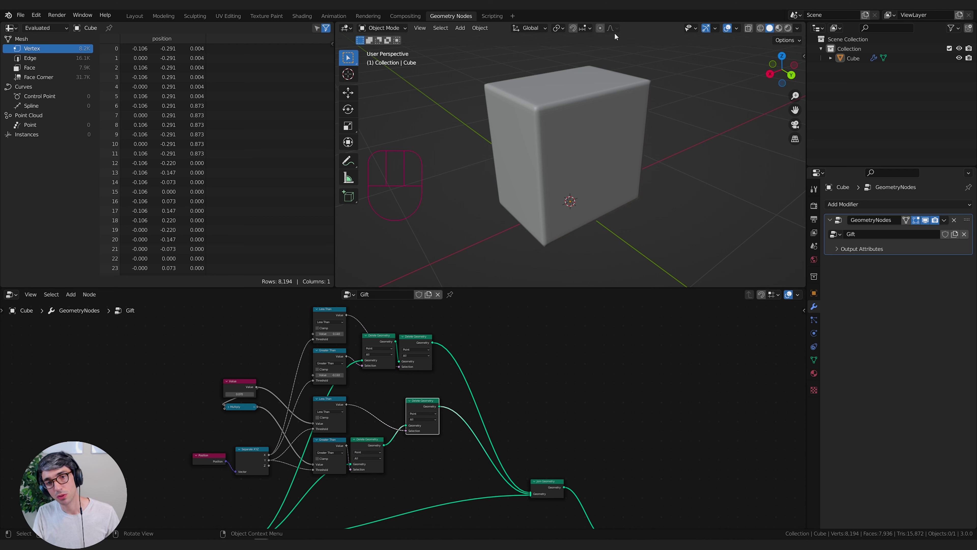
- Unlink the rounded box from the Join Geometry node to output only the two ribbon strips
middle_drag(543, 404, 527, 363)
scroll(527, 364, up, 2)
mouse_move(530, 318)
middle_down()
mouse_move(526, 413)
mouse_move(528, 314)
middle_up()
click(519, 376)
scroll(519, 374, up, 1)
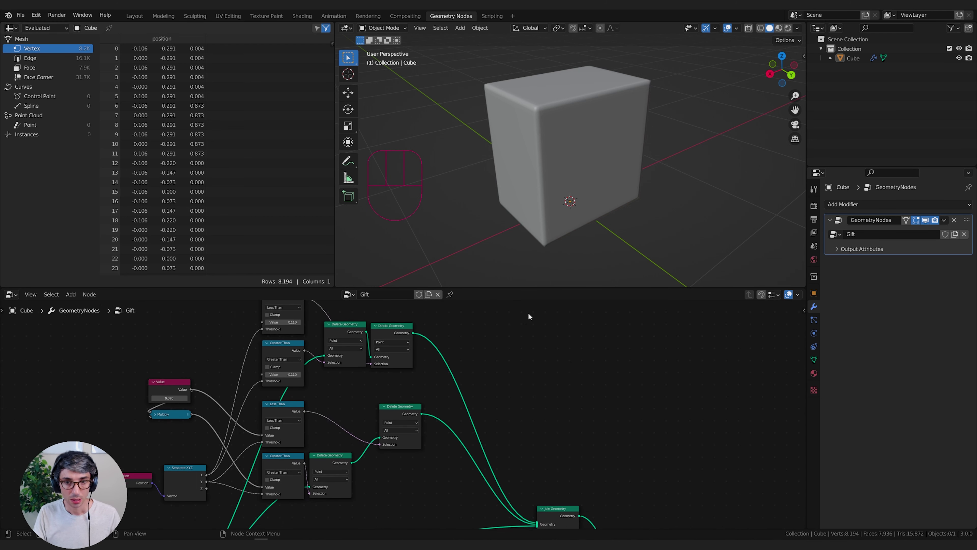
middle_drag(540, 427, 447, 355)
click(429, 461)
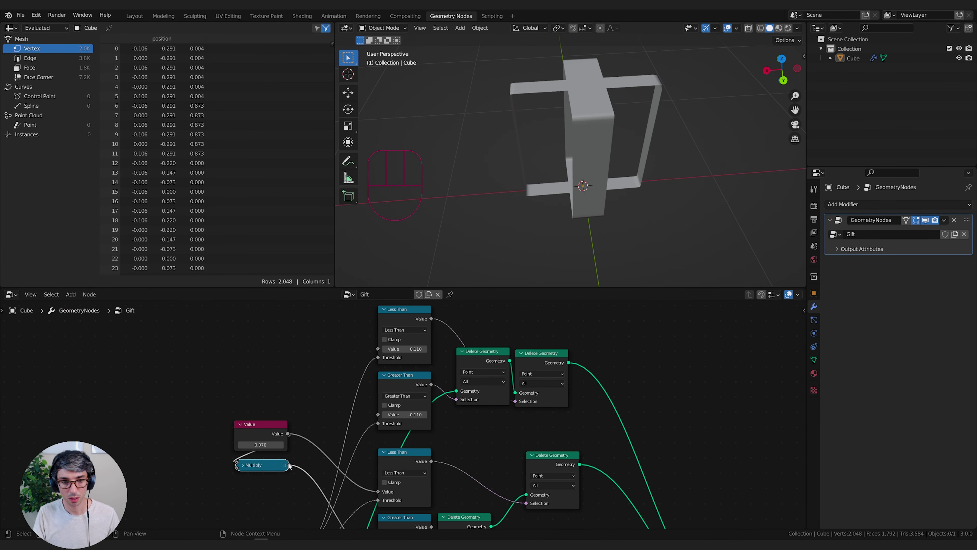
- Link Multiply and Value to the upper branch's Greater Than and Less Than Value inputs, and set the shared value to 0.050
drag(289, 464, 376, 413)
drag(286, 430, 377, 347)
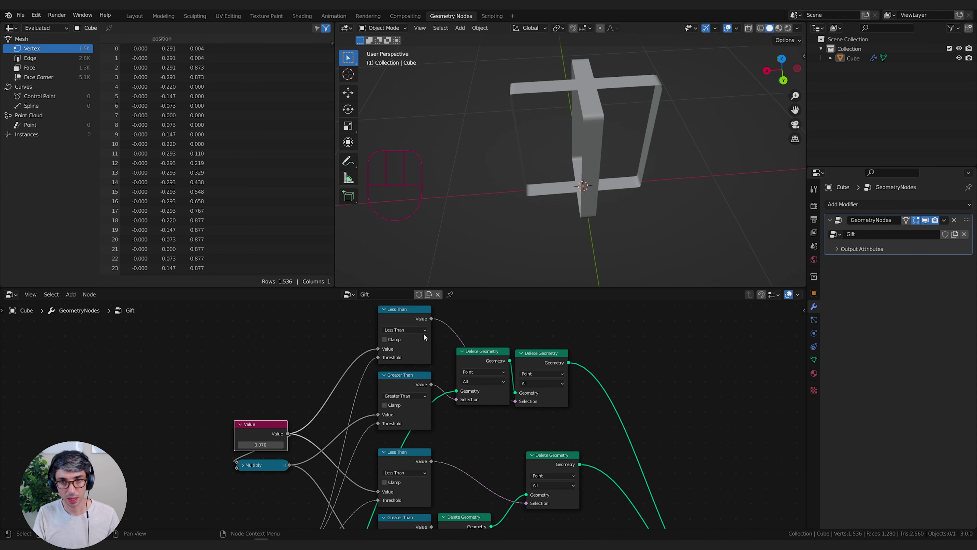
drag(251, 423, 245, 402)
middle_drag(630, 189, 598, 212)
scroll(598, 212, up, 2)
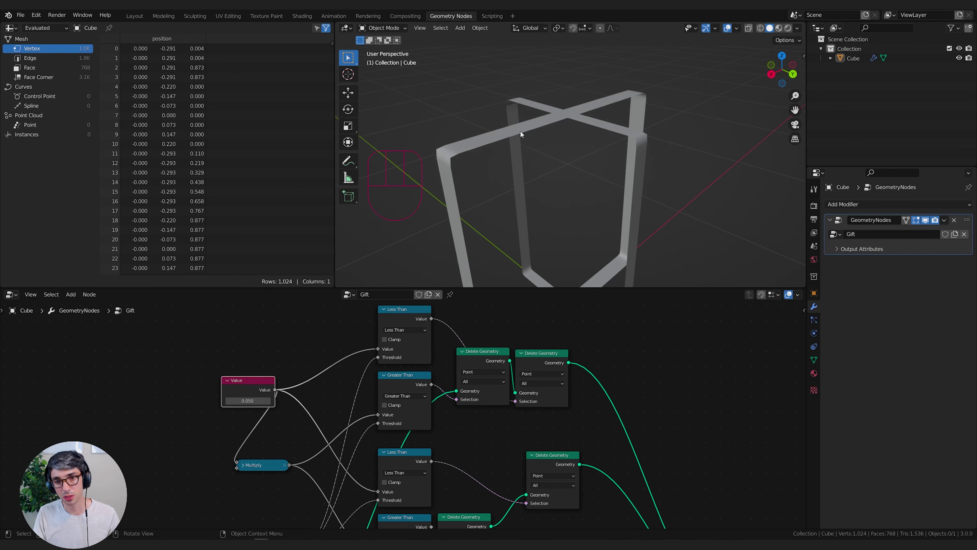
middle_drag(572, 118, 584, 150)
middle_drag(520, 171, 551, 159)
- Move the lower branch's last Delete Geometry node beside its neighbour and shift Join Geometry away to free space between them
middle_drag(681, 463, 471, 354)
drag(342, 346, 324, 401)
drag(546, 476, 590, 462)
middle_drag(529, 379, 567, 388)
- Insert a Set Position node between the lower branch's last Delete Geometry node and Join Geometry
key(shift+a)
text(set)
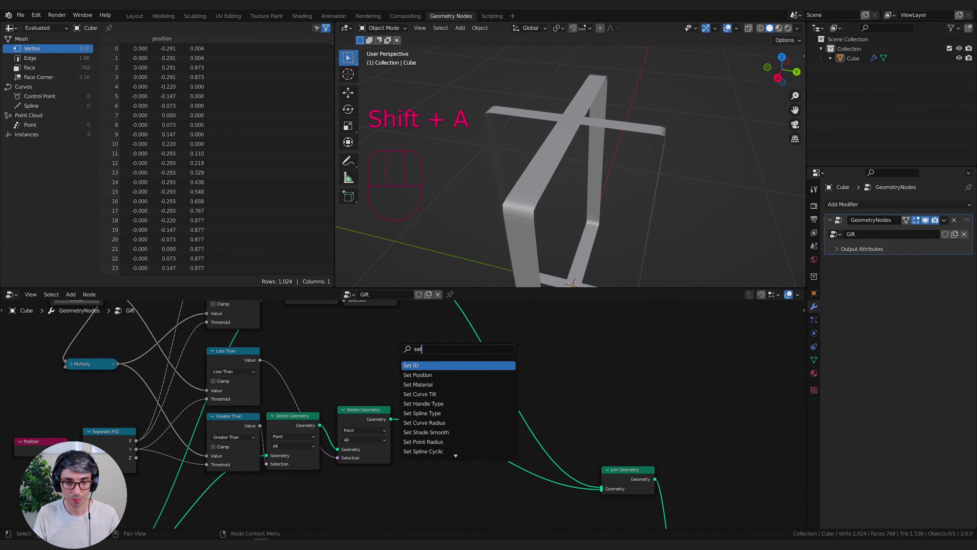
key(Down)
key(Return)
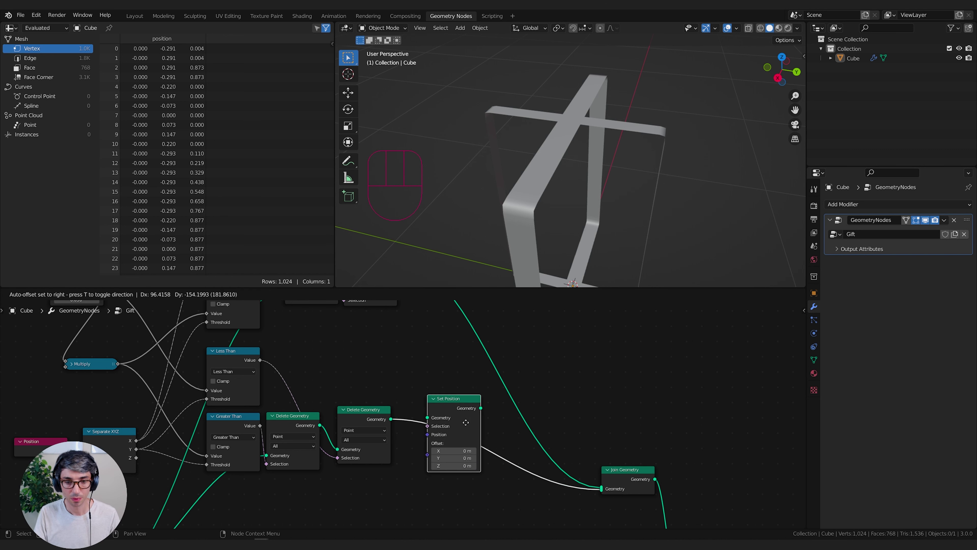
click(470, 419)
drag(449, 407, 460, 417)
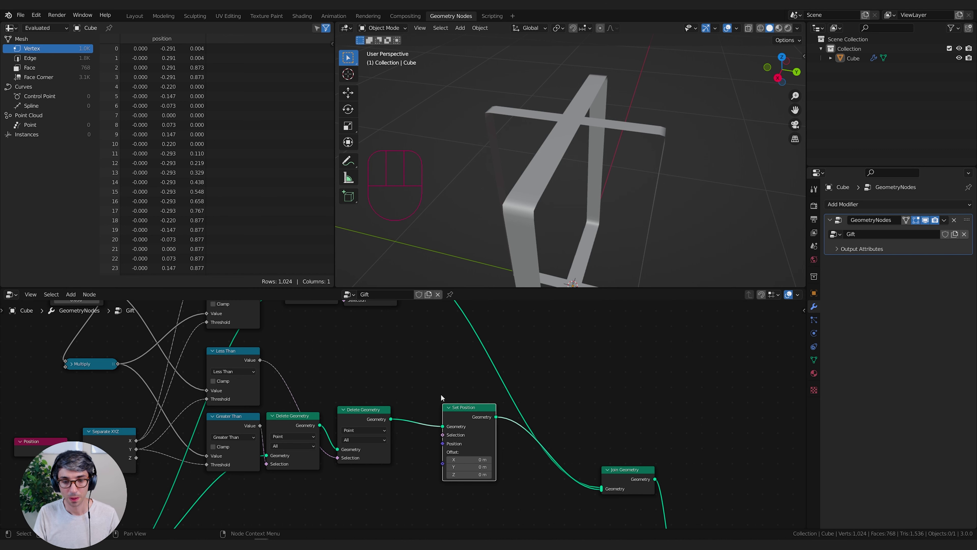
- Try a Z offset of -0.05 m on the Set Position node and inspect the shifted strip
middle_drag(440, 395, 436, 380)
middle_drag(431, 458, 444, 458)
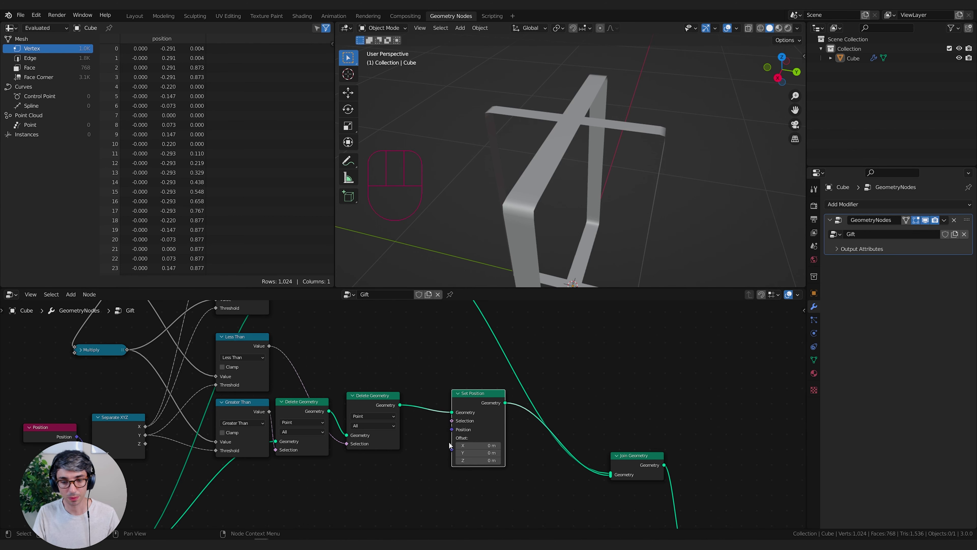
middle_drag(443, 502, 461, 483)
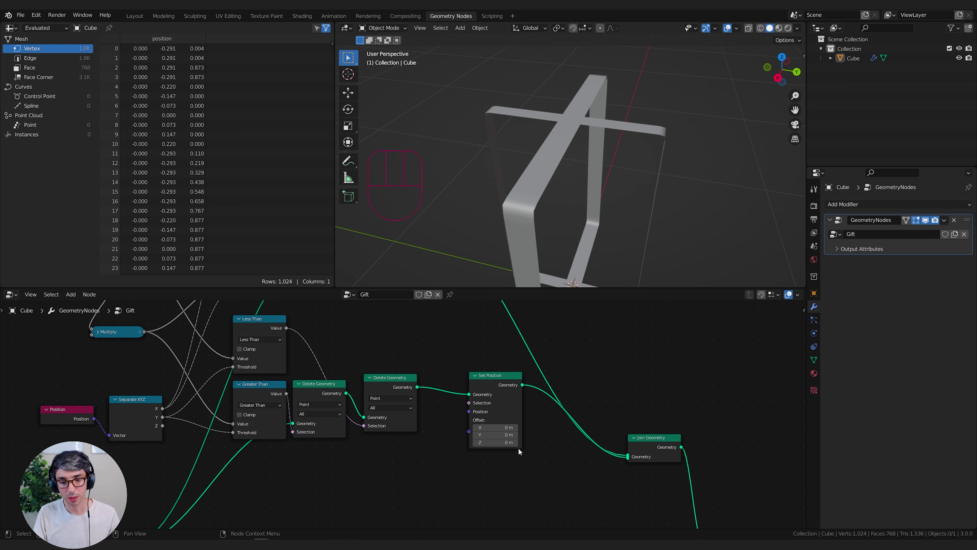
middle_drag(573, 250, 579, 216)
mouse_move(578, 216)
shift+middle_down()
mouse_move(582, 181)
mouse_move(566, 219)
shift+middle_up()
scroll(577, 208, down, 2)
scroll(574, 222, down, 1)
drag(496, 442, 488, 442)
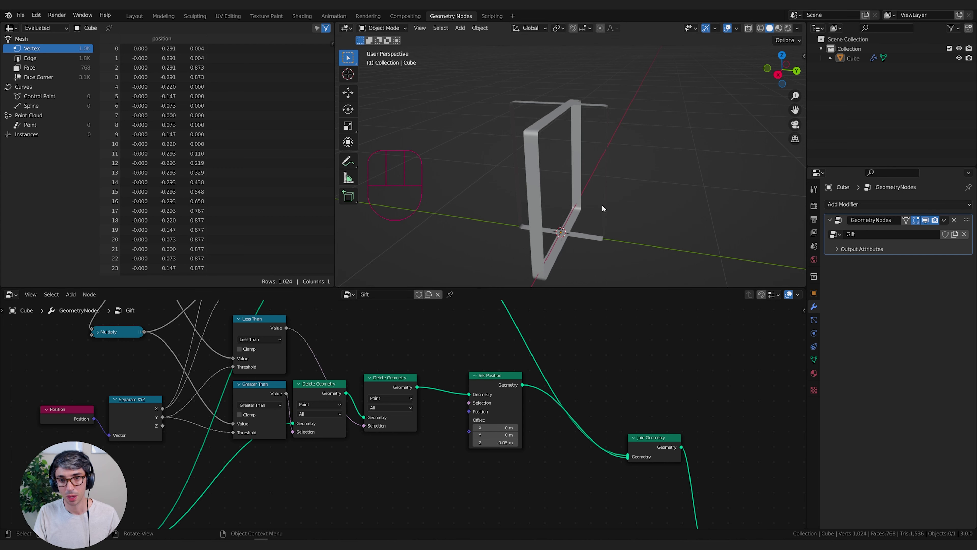
middle_drag(601, 204, 555, 197)
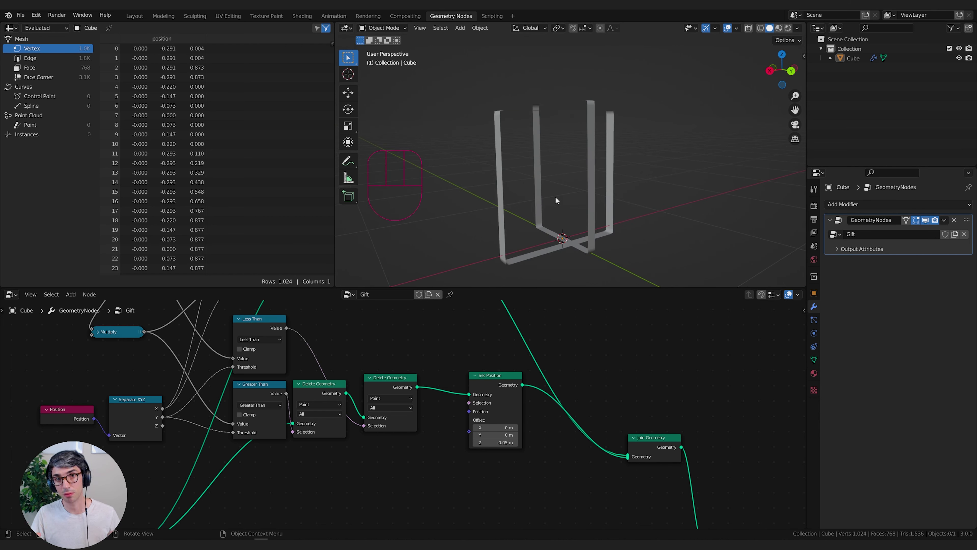
- Reset the Set Position node's Z offset to 0 m and inspect the strips from several angles
click(493, 443)
text(0)
key(Return)
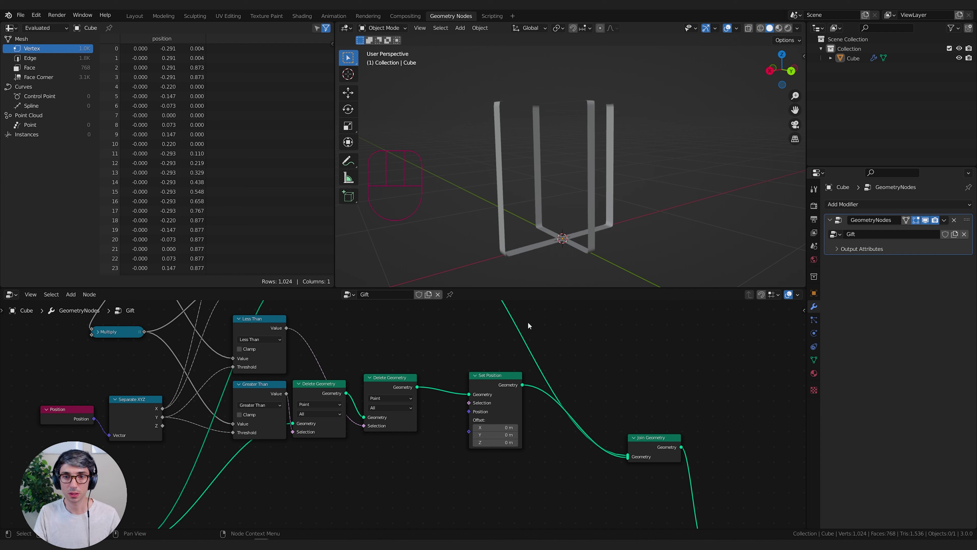
middle_drag(579, 217, 590, 228)
shift+middle_drag(591, 231, 590, 242)
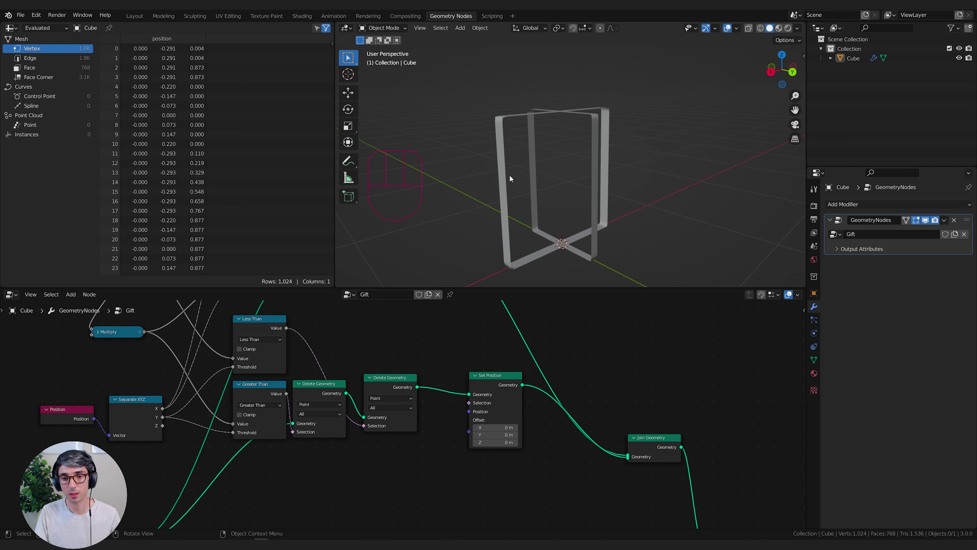
middle_drag(441, 146, 525, 155)
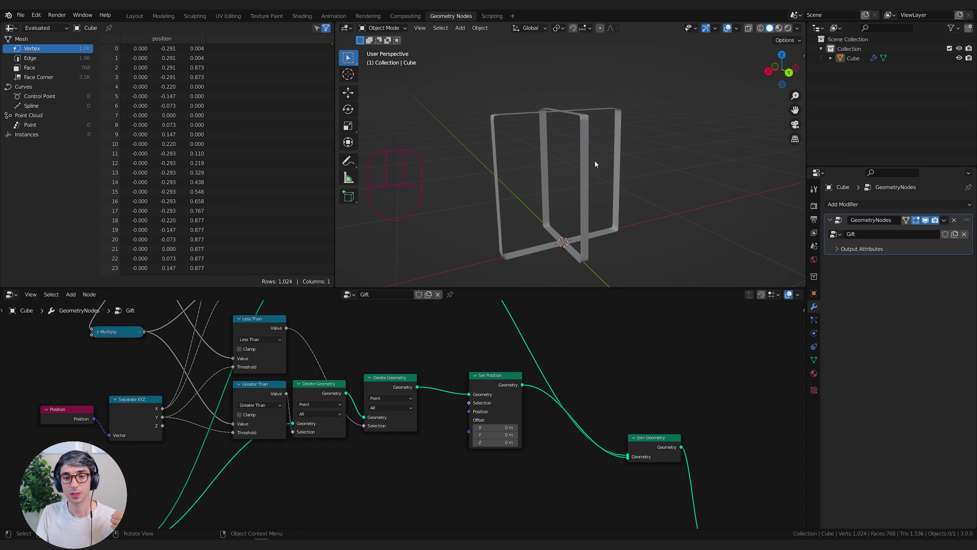
- Enter Edit Mode, display the base cube's face normals at size 1.08, and examine the directions they point
click(797, 29)
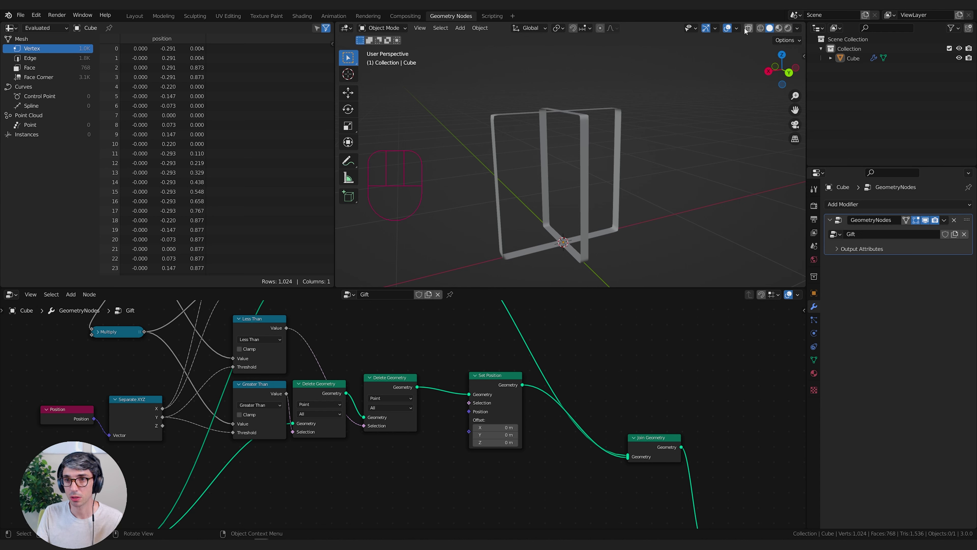
click(737, 26)
key(Tab)
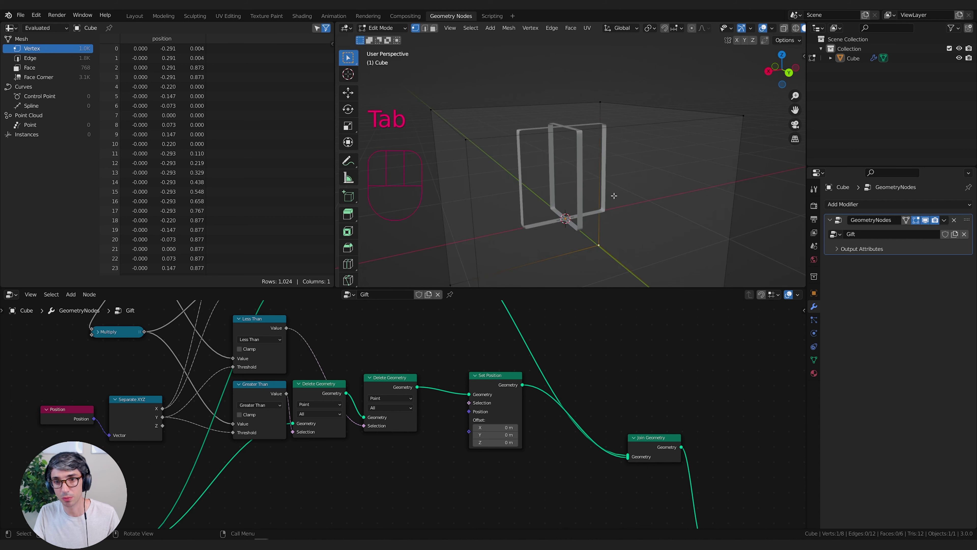
middle_drag(614, 196, 661, 138)
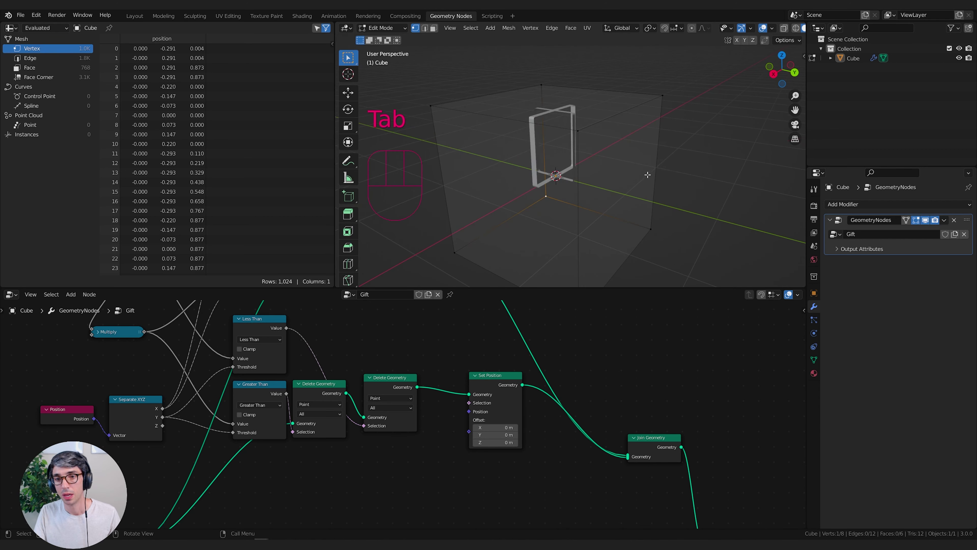
click(771, 28)
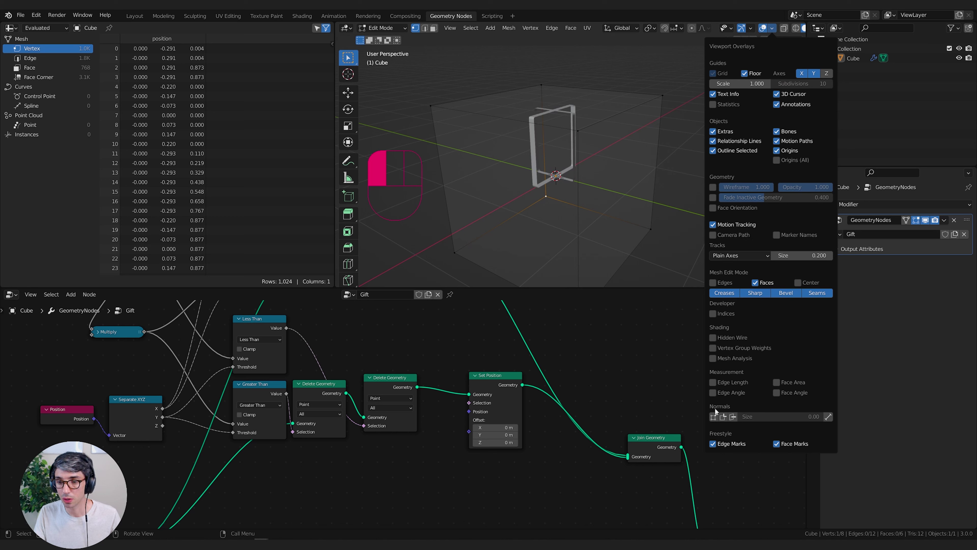
click(733, 416)
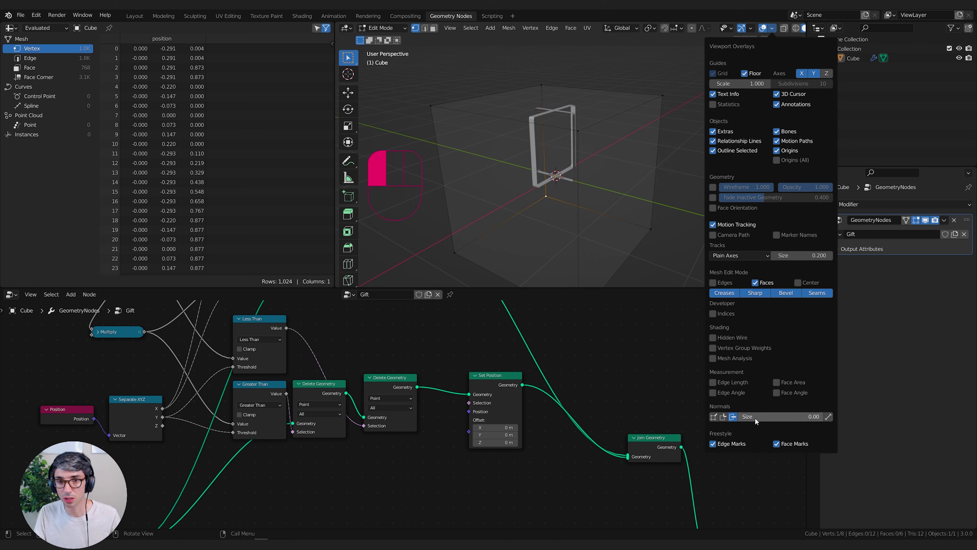
drag(755, 417, 800, 417)
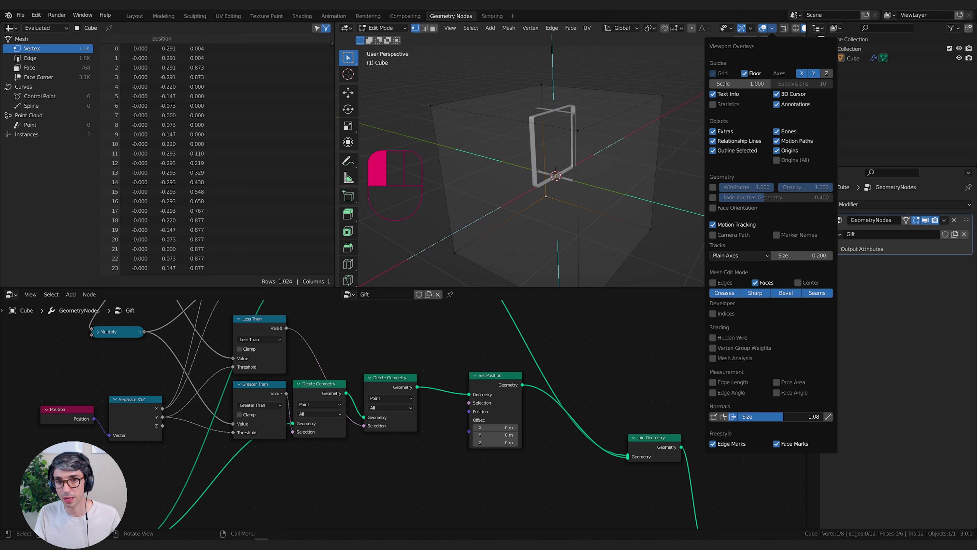
middle_drag(596, 166, 720, 86)
scroll(680, 144, down, 4)
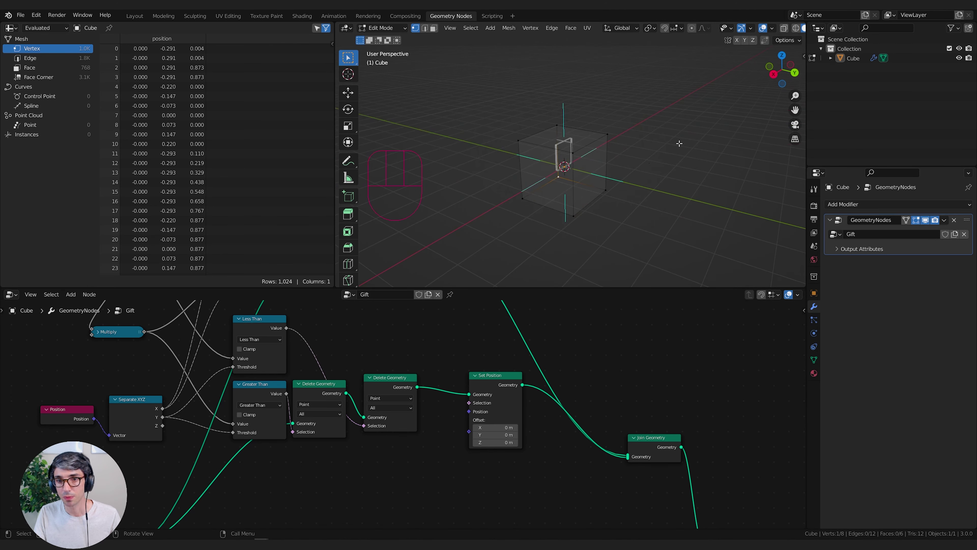
middle_drag(678, 146, 646, 107)
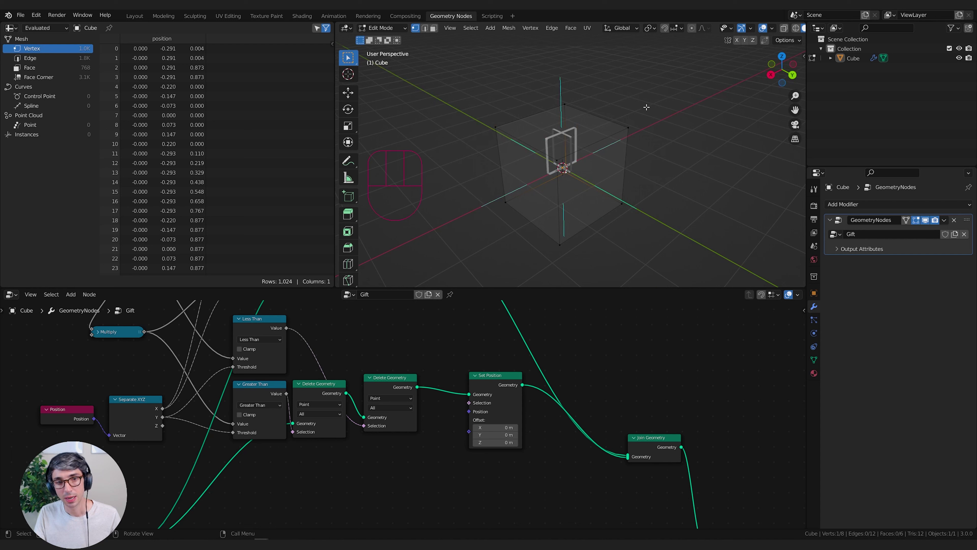
- List the face attributes in the spreadsheet and return the cube to Object Mode
click(36, 67)
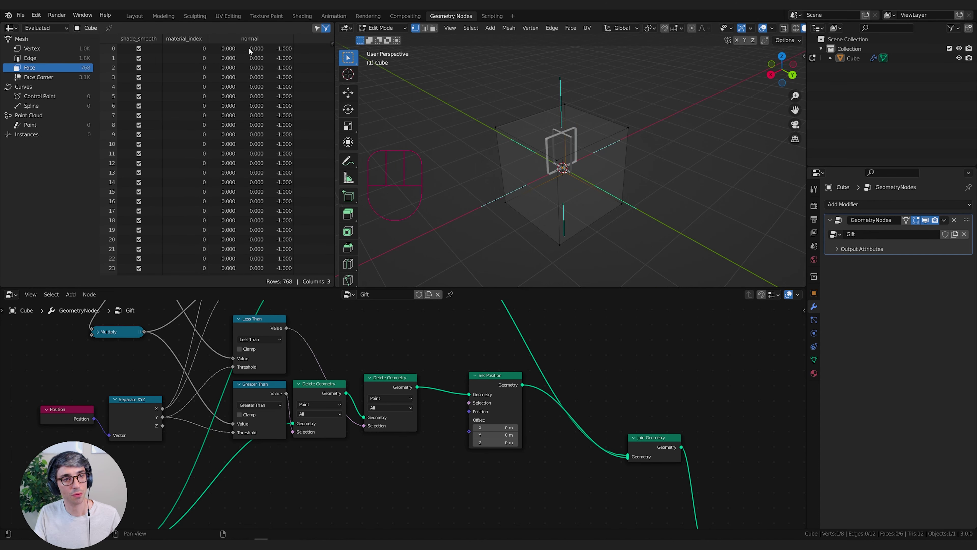
key(Tab)
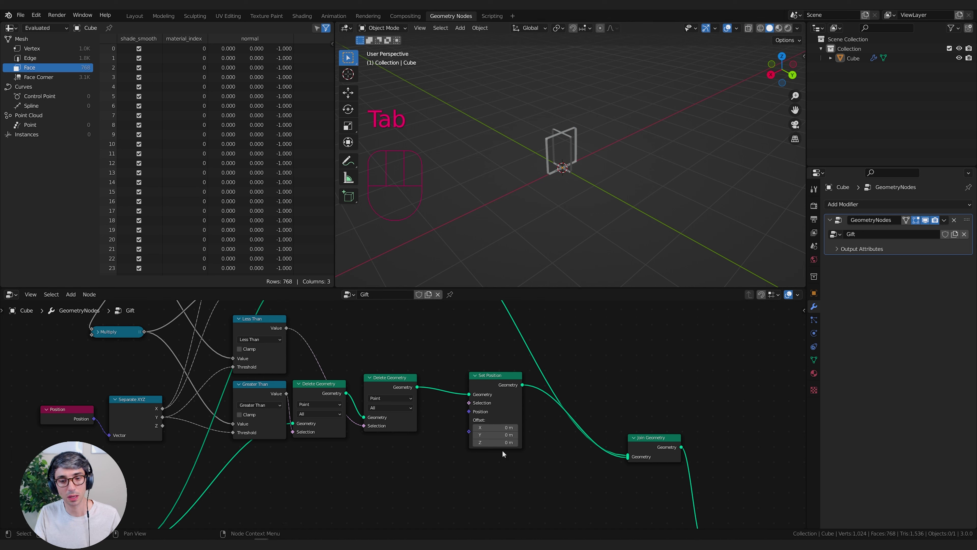
scroll(593, 159, up, 3)
scroll(592, 159, up, 3)
shift+middle_drag(589, 153, 591, 195)
scroll(591, 195, down, 2)
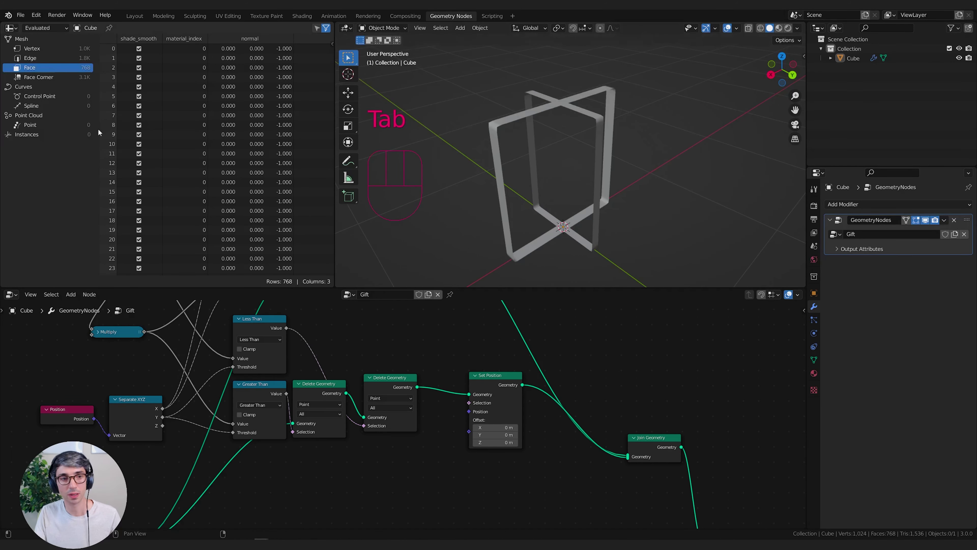
- Compare the vertex and face attributes in the spreadsheet and read through the normal vectors of the strips' faces
middle_drag(250, 154, 271, 251)
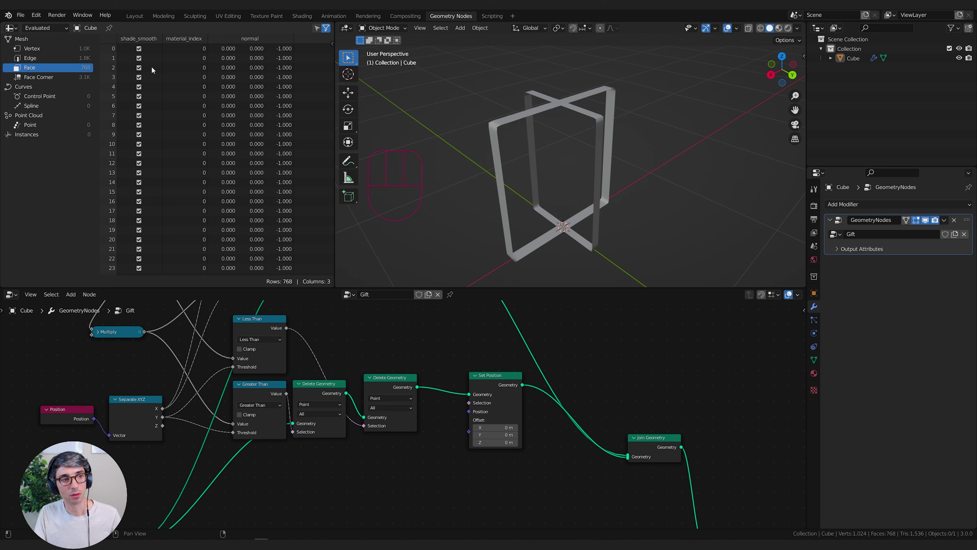
click(31, 48)
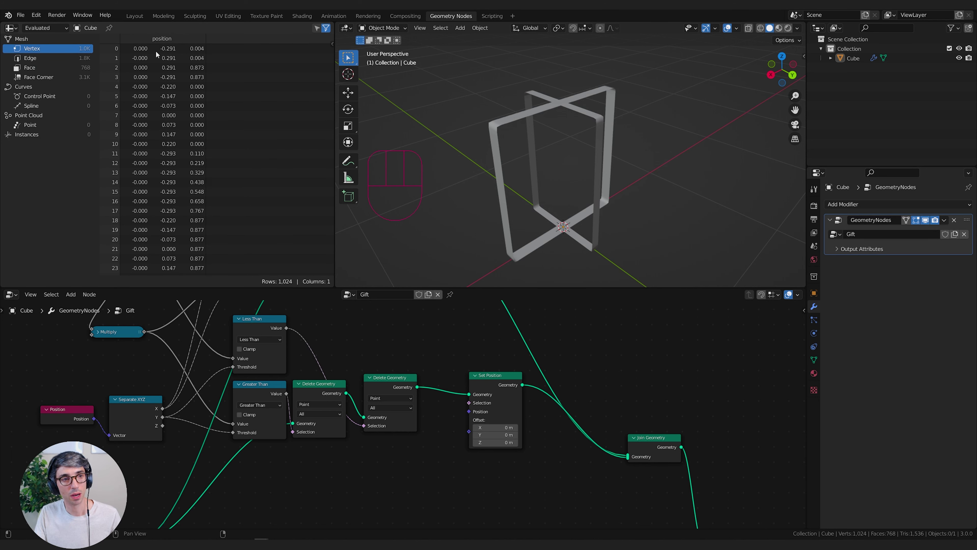
click(29, 68)
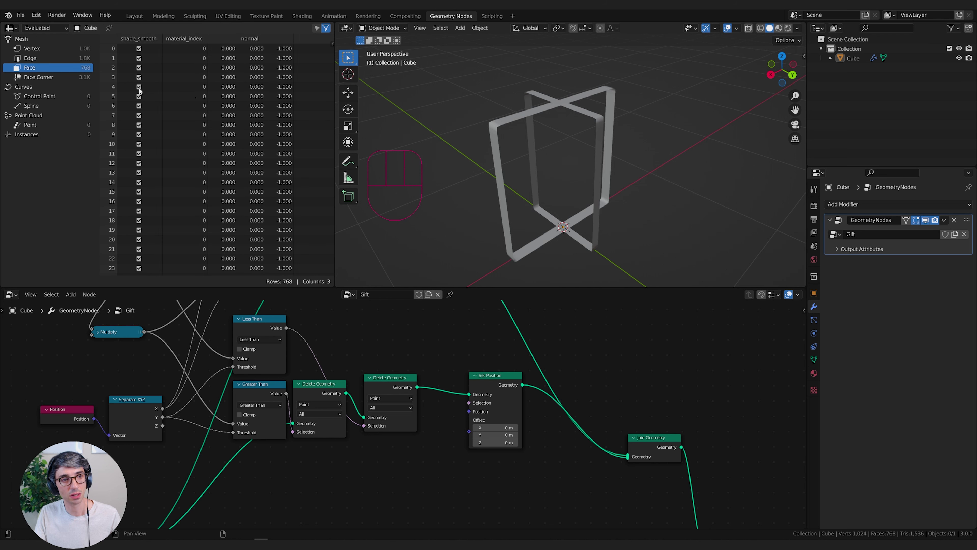
middle_drag(266, 92, 251, 50)
scroll(266, 96, up, 2)
middle_drag(271, 144, 291, 201)
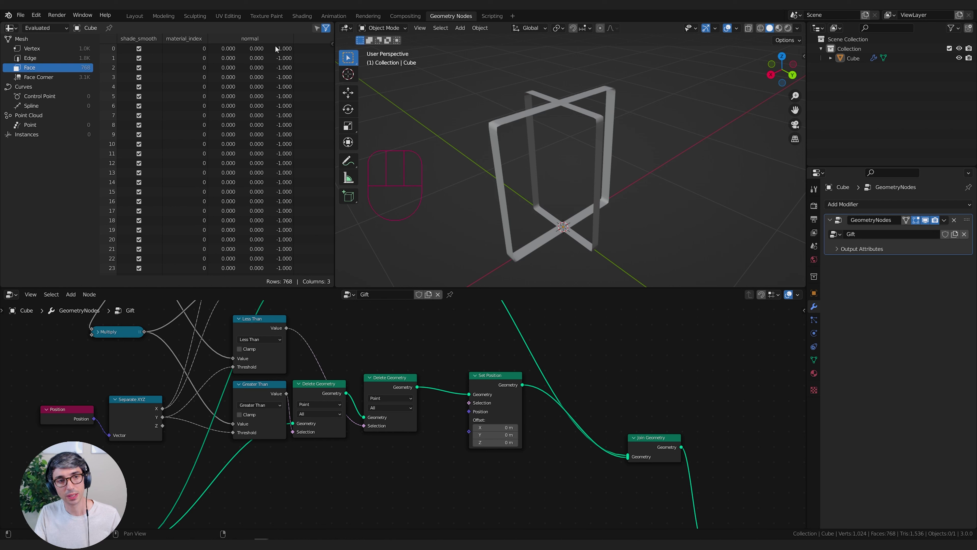
middle_drag(557, 173, 591, 207)
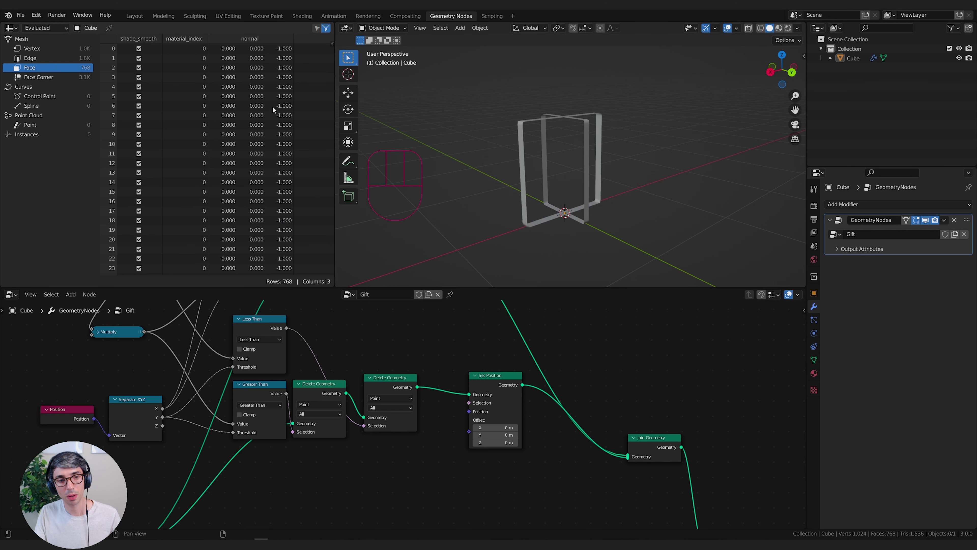
scroll(262, 197, down, 5)
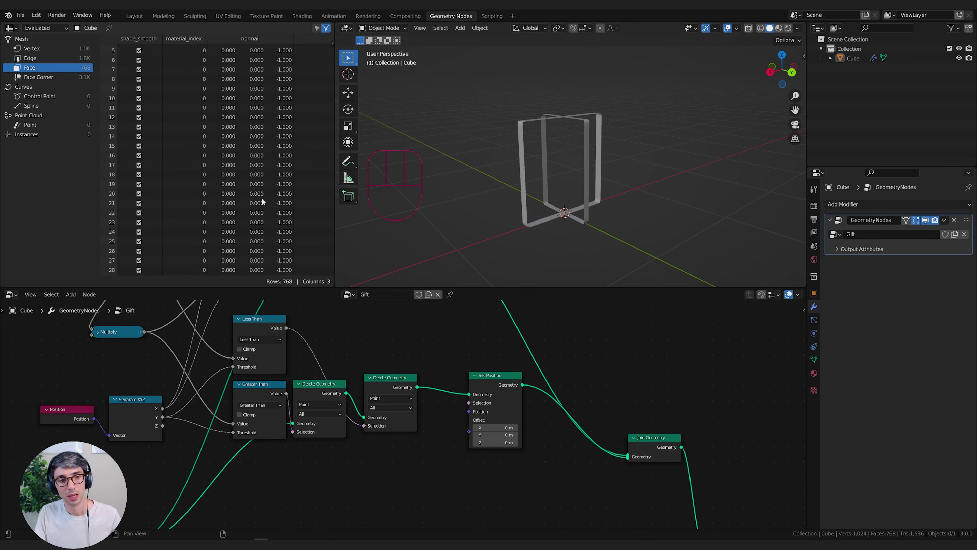
scroll(270, 231, down, 9)
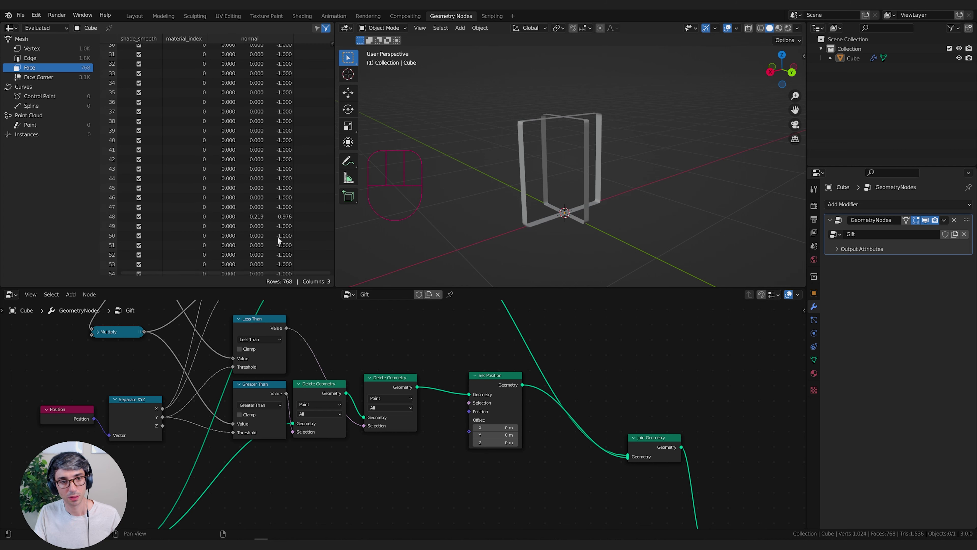
scroll(263, 219, down, 2)
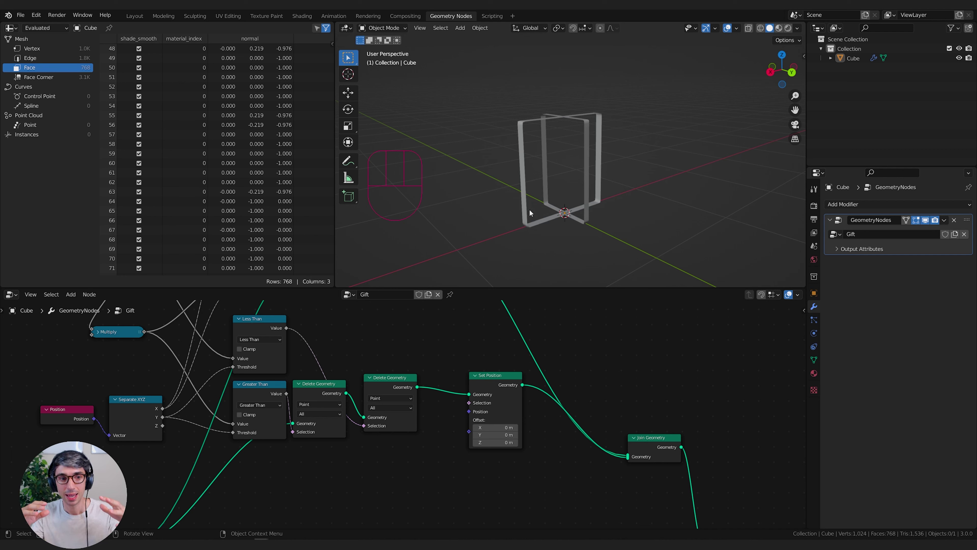
scroll(275, 177, up, 10)
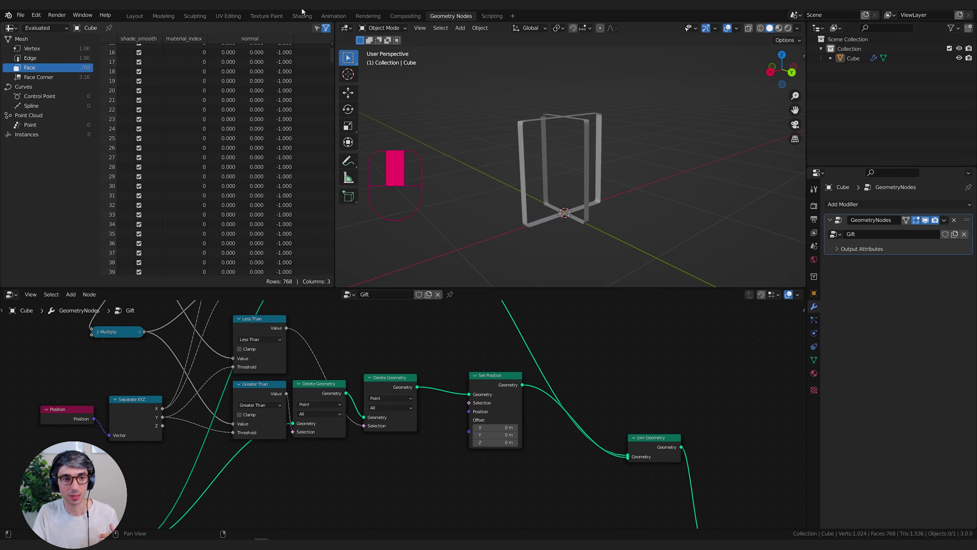
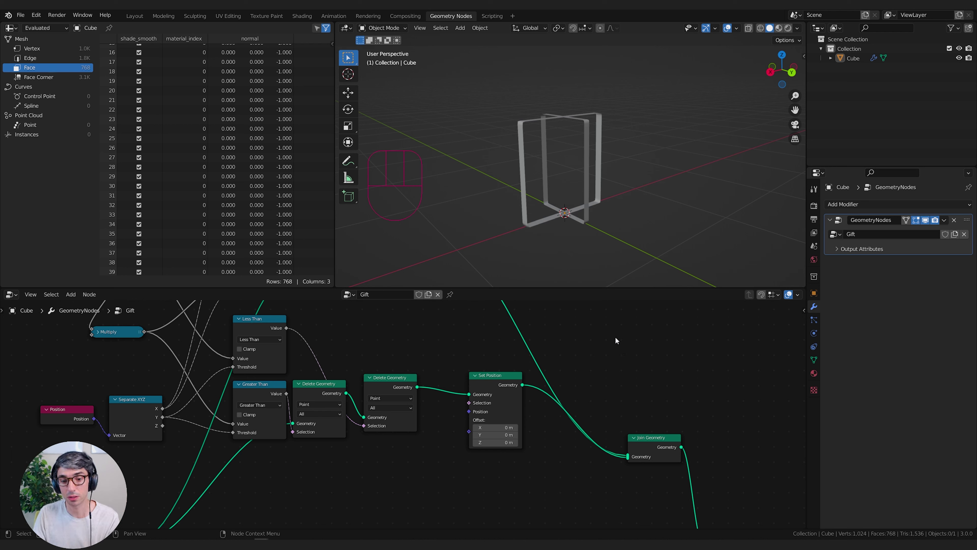
- Add a Normal node to the Gift node tree and place it below the lower strip's Delete Geometry nodes
scroll(609, 336, down, 2)
drag(434, 379, 408, 377)
click(516, 363)
middle_drag(517, 363, 519, 355)
key(shift+a)
click(518, 334)
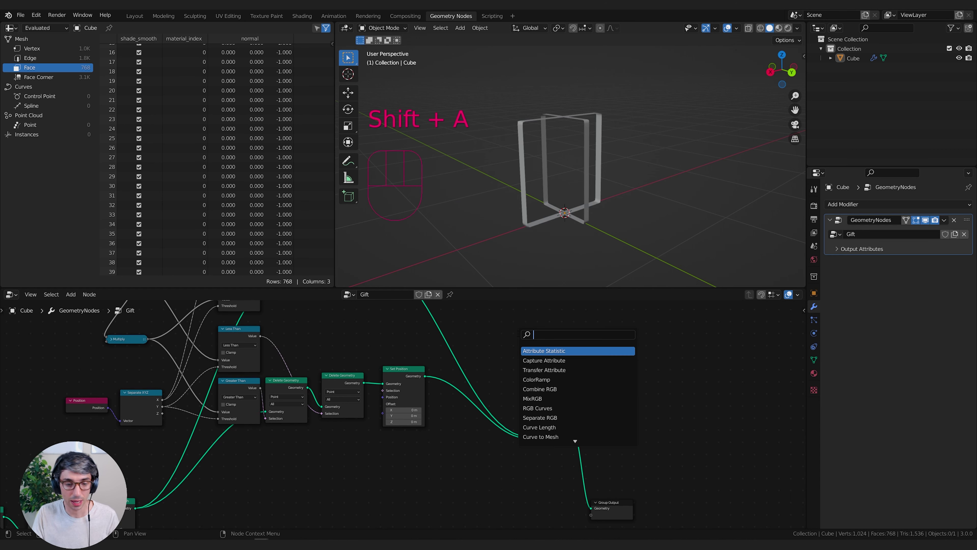
text(normal)
key(Return)
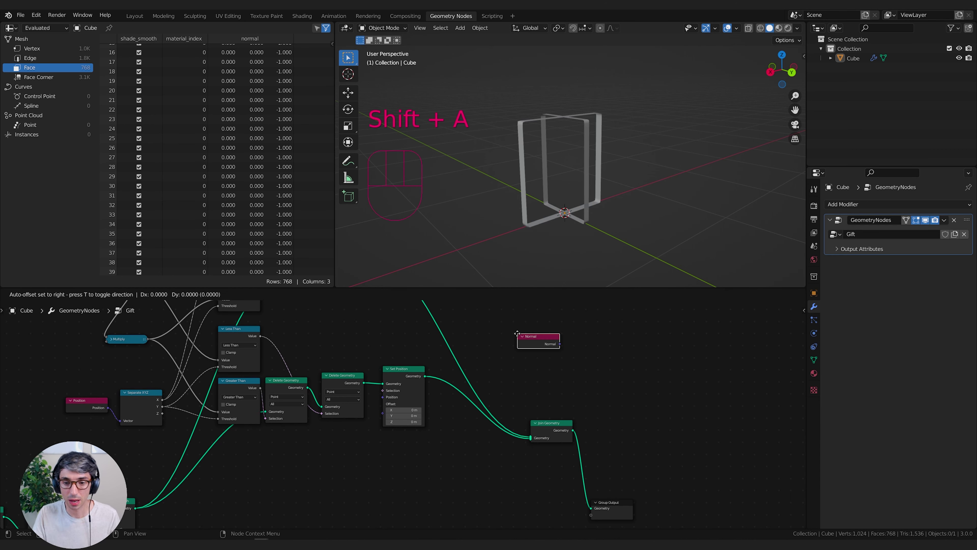
click(506, 345)
drag(548, 354, 517, 362)
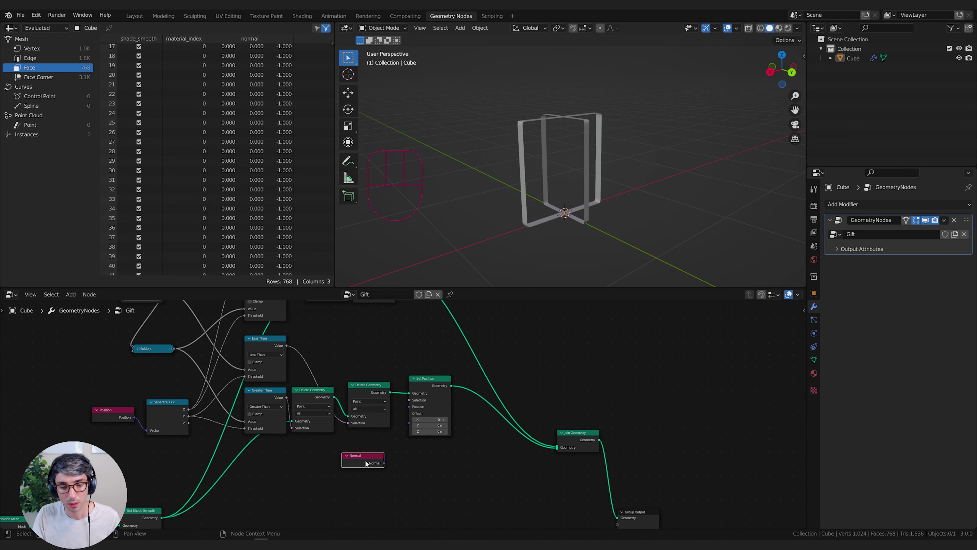
- Connect the Normal output to the Set Position node's Offset and view the displaced strip in the viewport
drag(369, 461, 367, 455)
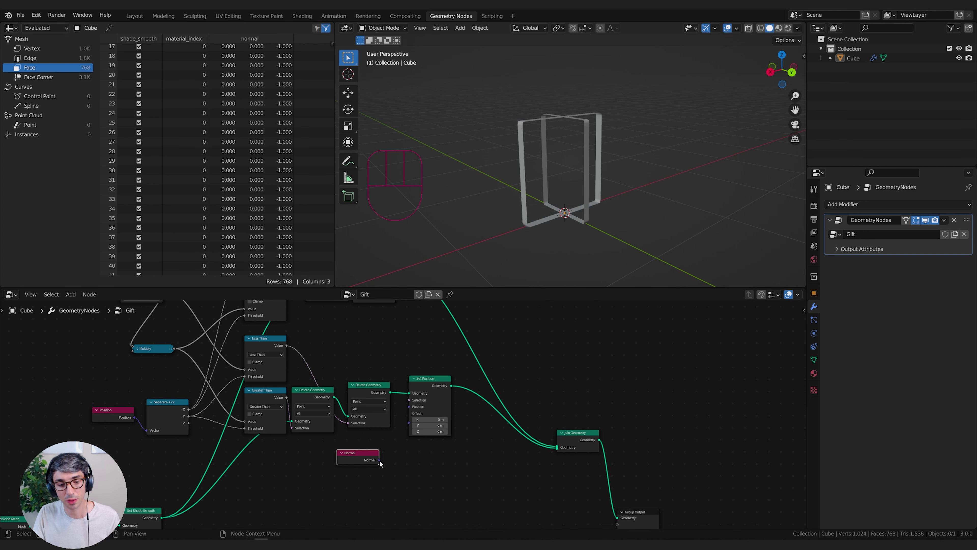
drag(379, 460, 407, 420)
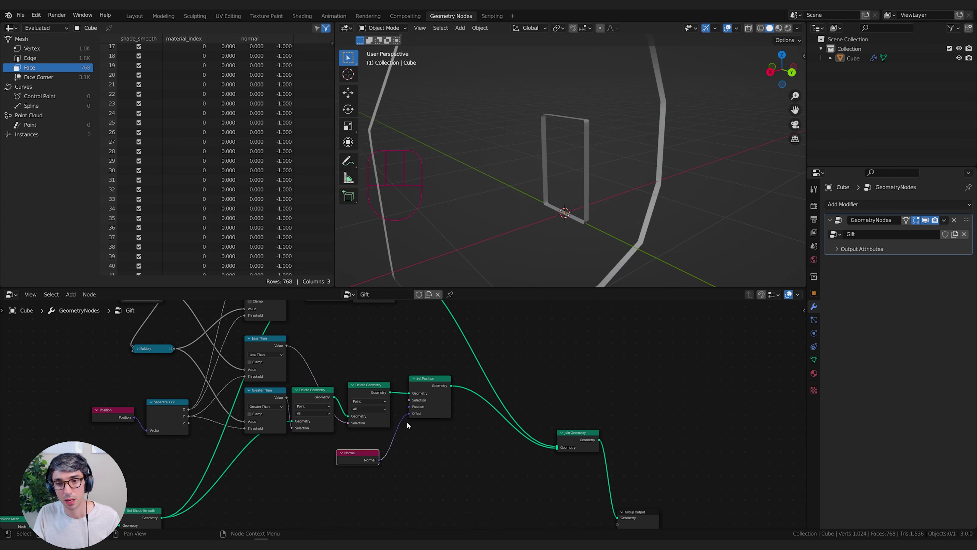
middle_drag(550, 225, 585, 182)
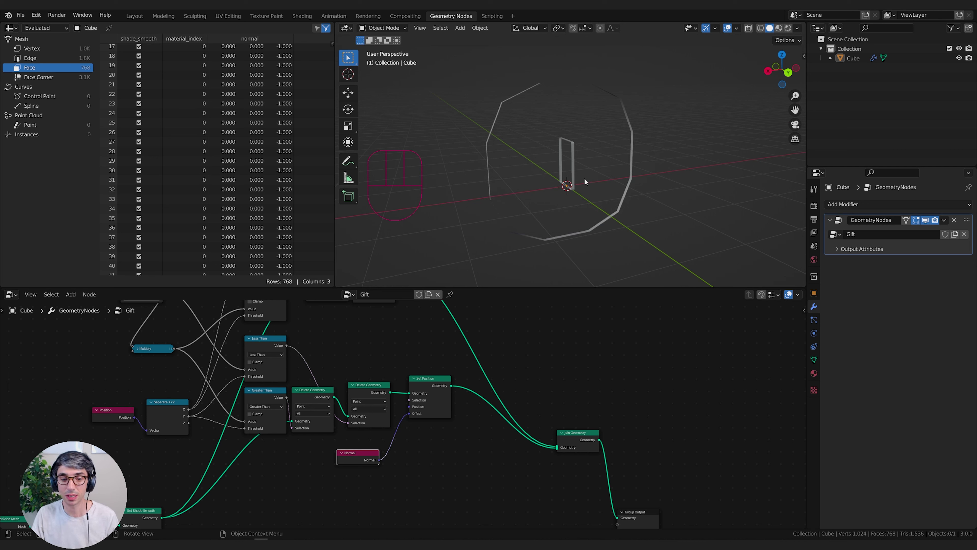
drag(354, 456, 364, 443)
scroll(370, 456, up, 2)
middle_drag(385, 450, 373, 448)
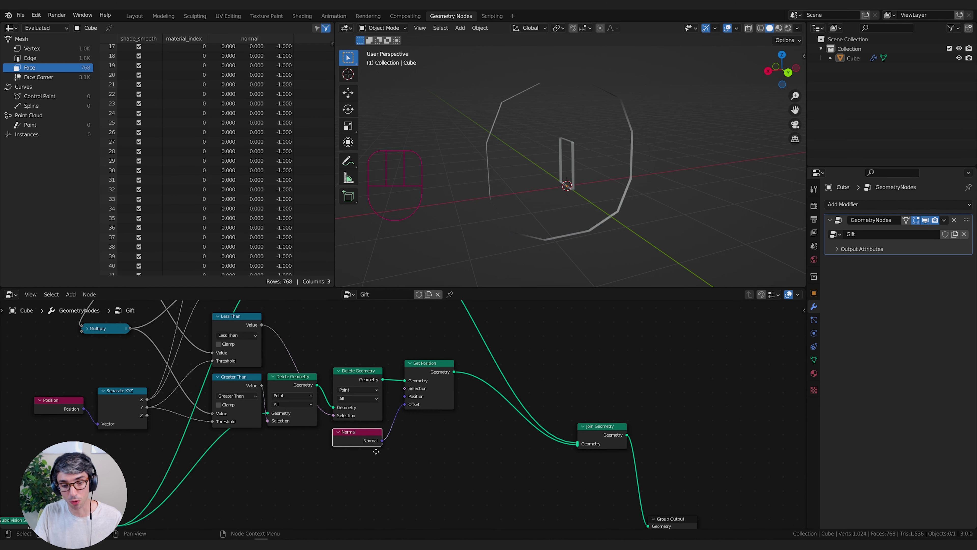
key(g)
click(345, 467)
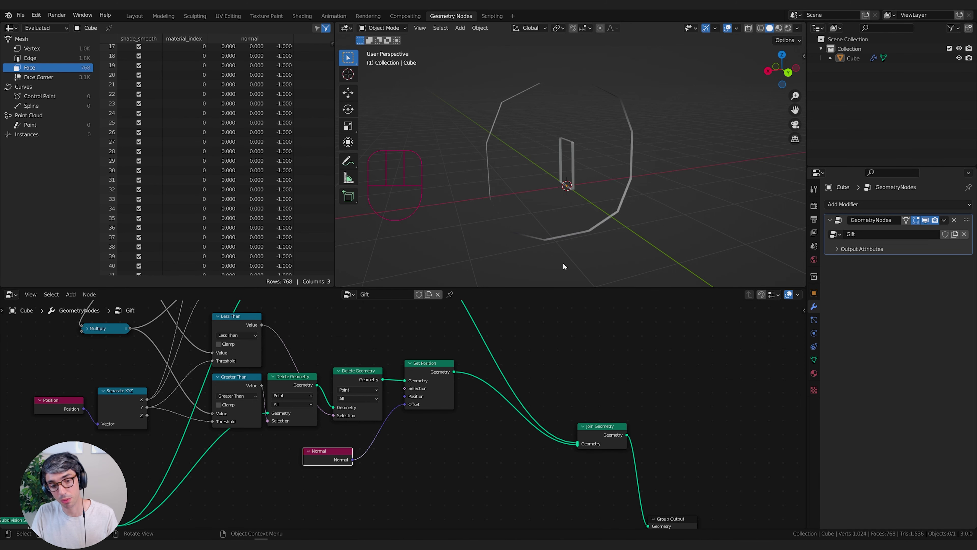
drag(344, 454, 354, 457)
middle_drag(434, 461, 454, 452)
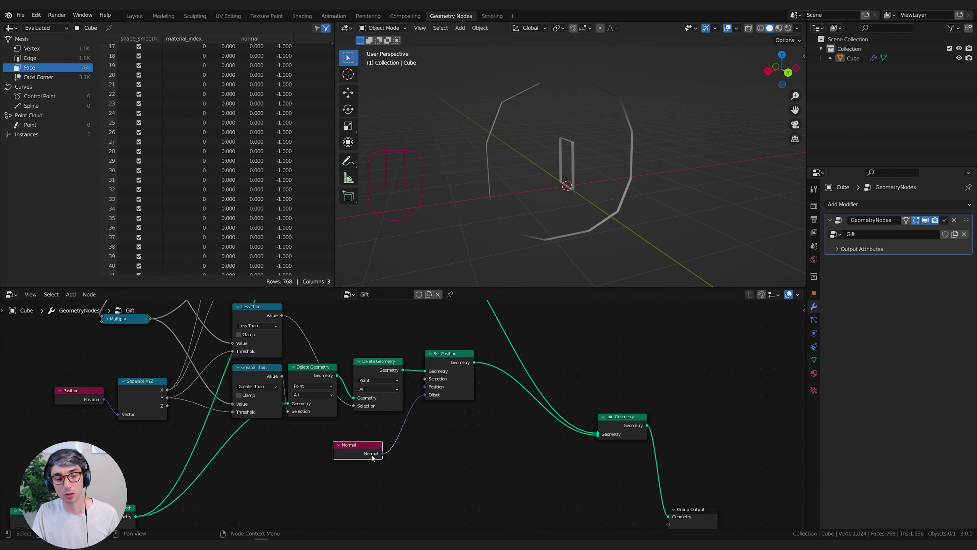
drag(371, 454, 364, 458)
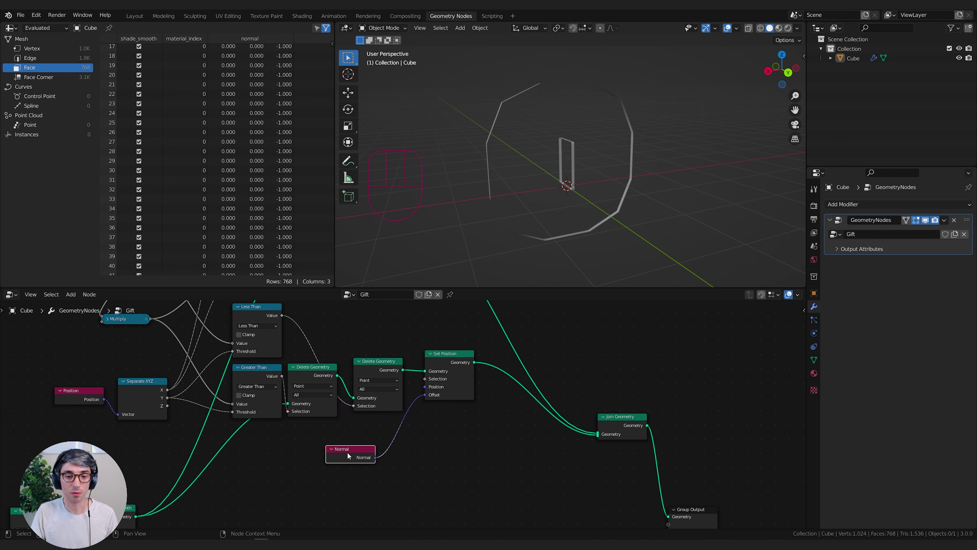
middle_drag(392, 462, 400, 456)
drag(373, 452, 367, 453)
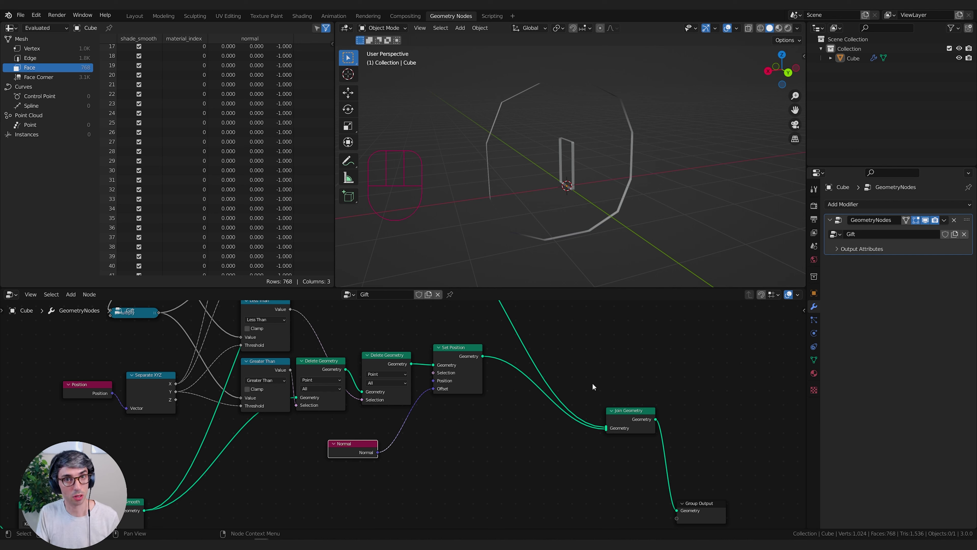
click(470, 448)
click(470, 448)
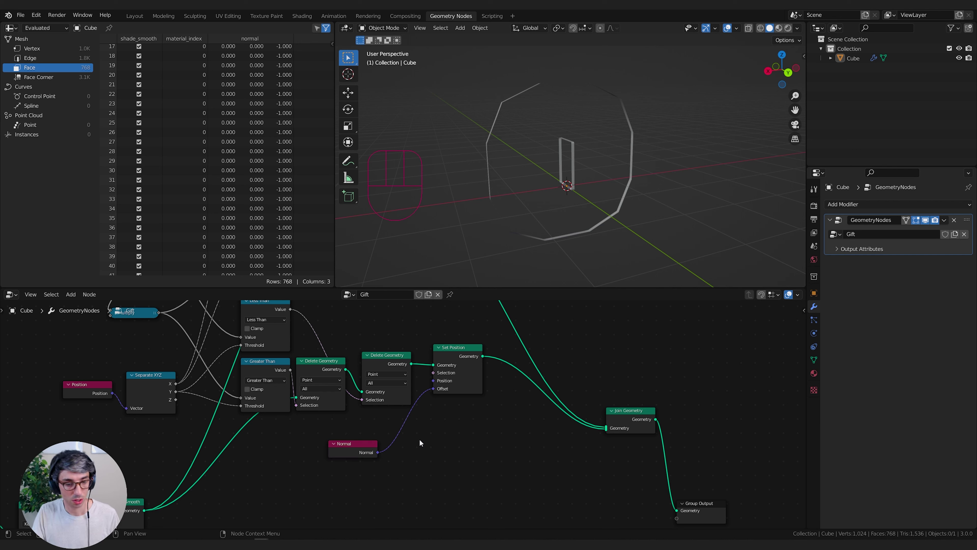
- Add a Vector Math node and place it below the Set Position node
key(shift+a)
click(394, 342)
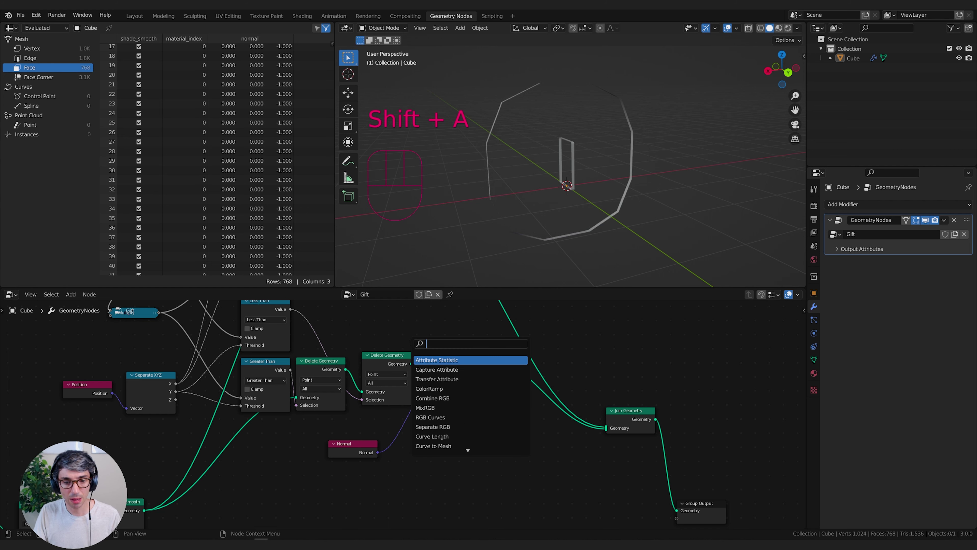
text(vec)
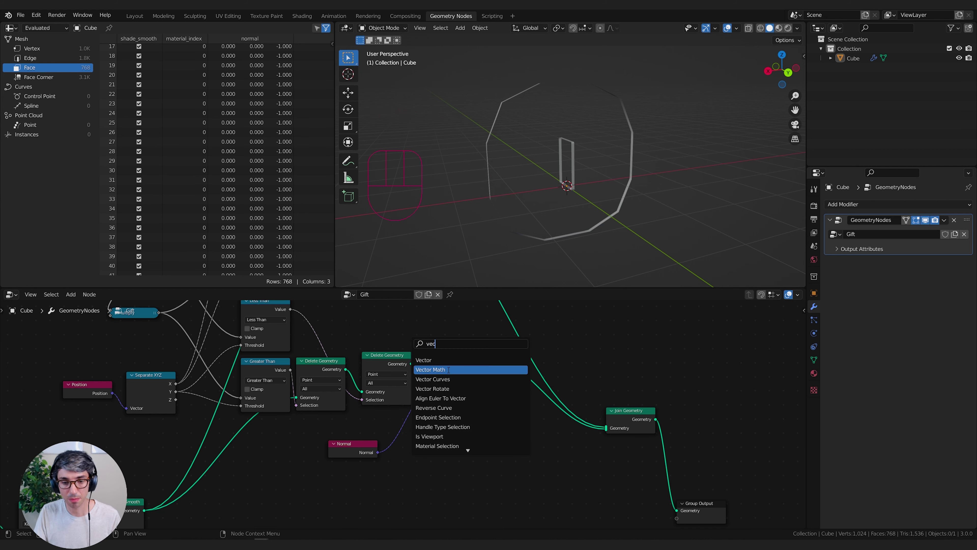
click(447, 370)
click(459, 441)
drag(455, 420, 459, 423)
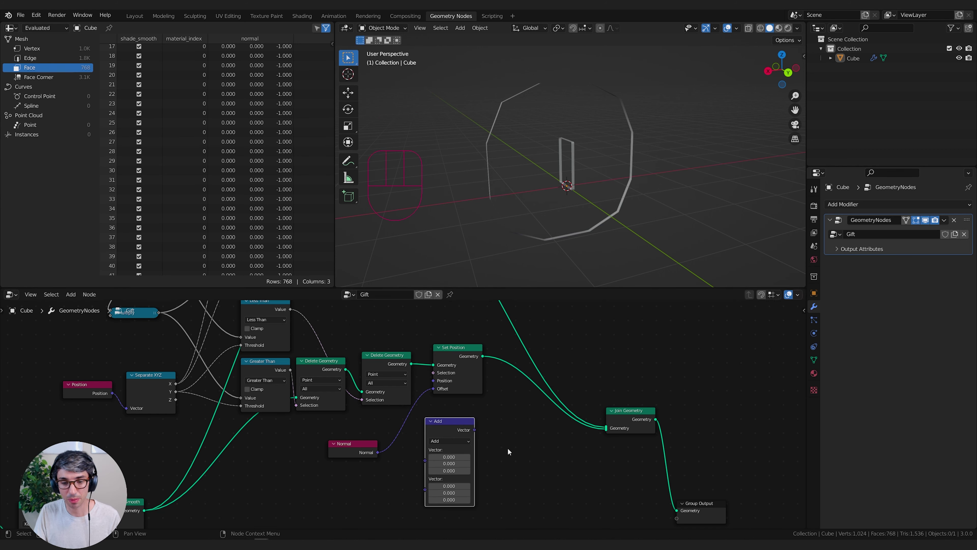
- Feed the Normal output into the Vector Math node's first vector and set its operation to Multiply
drag(348, 452, 385, 485)
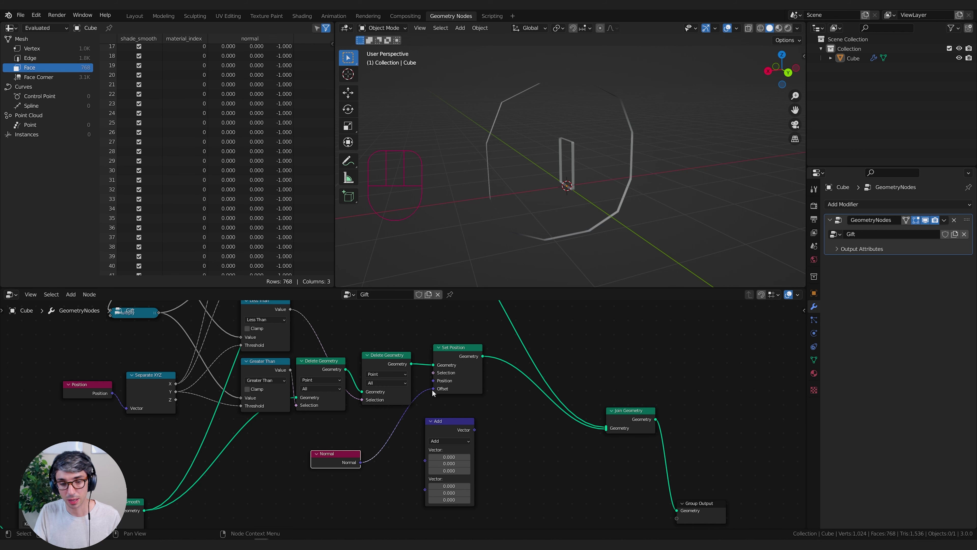
drag(442, 421, 428, 421)
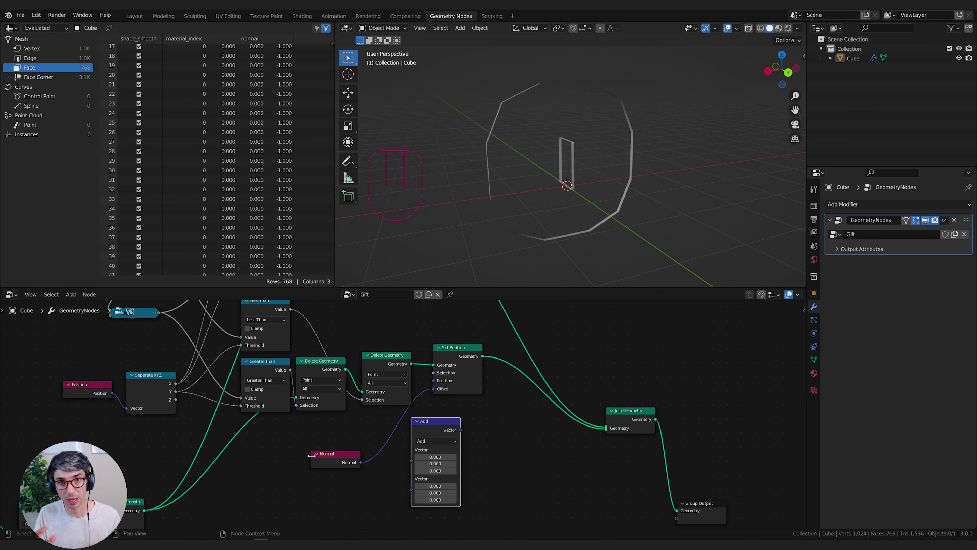
middle_drag(359, 463, 365, 454)
drag(365, 453, 415, 452)
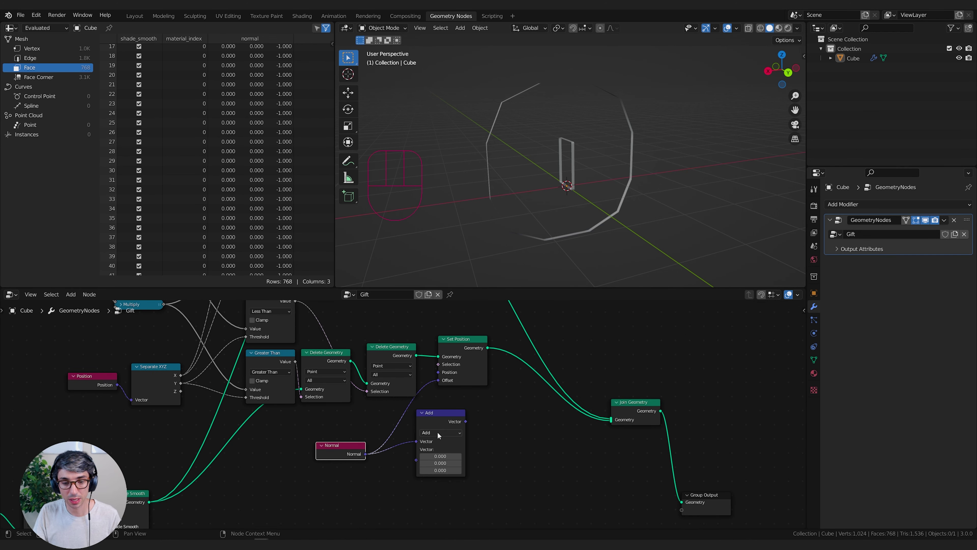
click(437, 433)
click(432, 408)
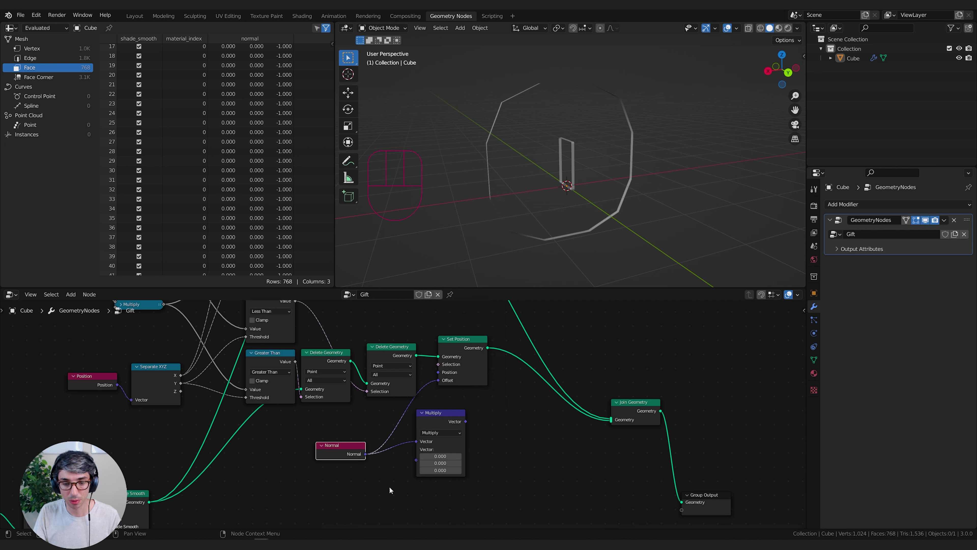
- Set all three multiplier components to 0.01, connect the Multiply result to Set Position's Offset, and inspect the strips
drag(443, 455, 443, 470)
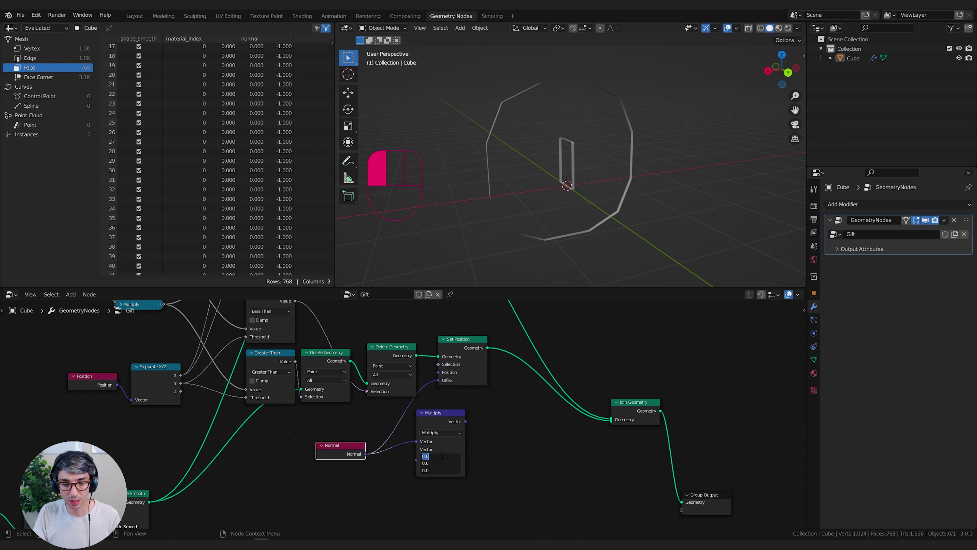
text(0.01)
key(Return)
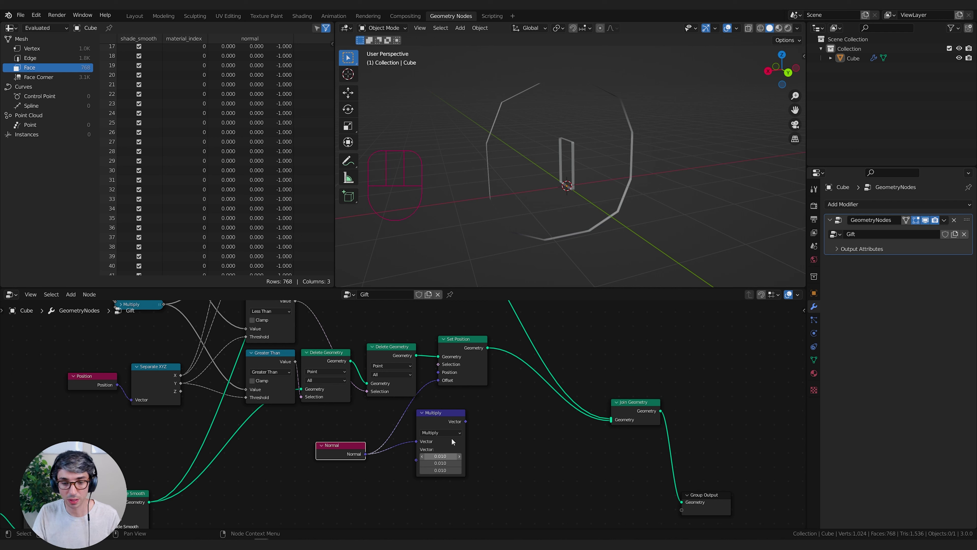
drag(465, 421, 438, 380)
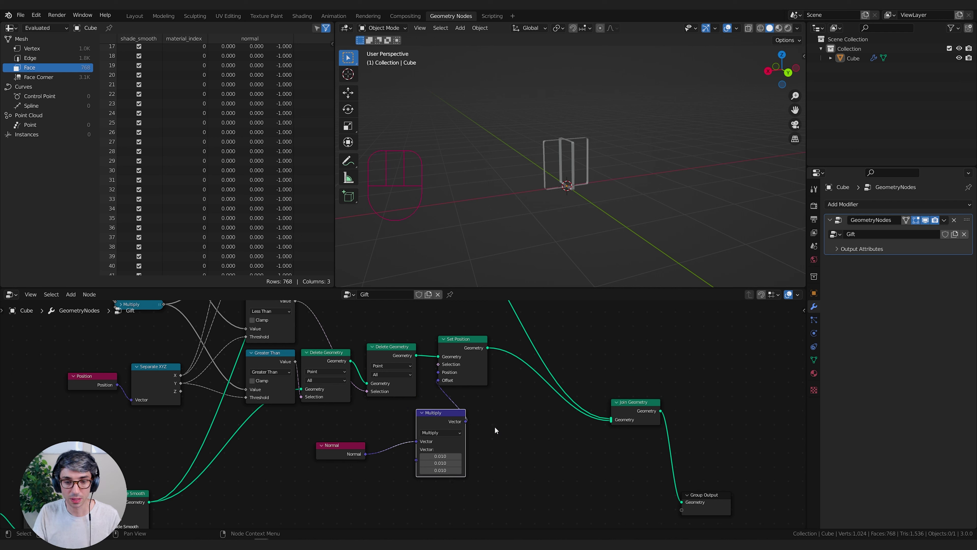
scroll(598, 166, up, 5)
shift+middle_drag(597, 131, 565, 194)
scroll(573, 198, up, 1)
scroll(558, 170, down, 2)
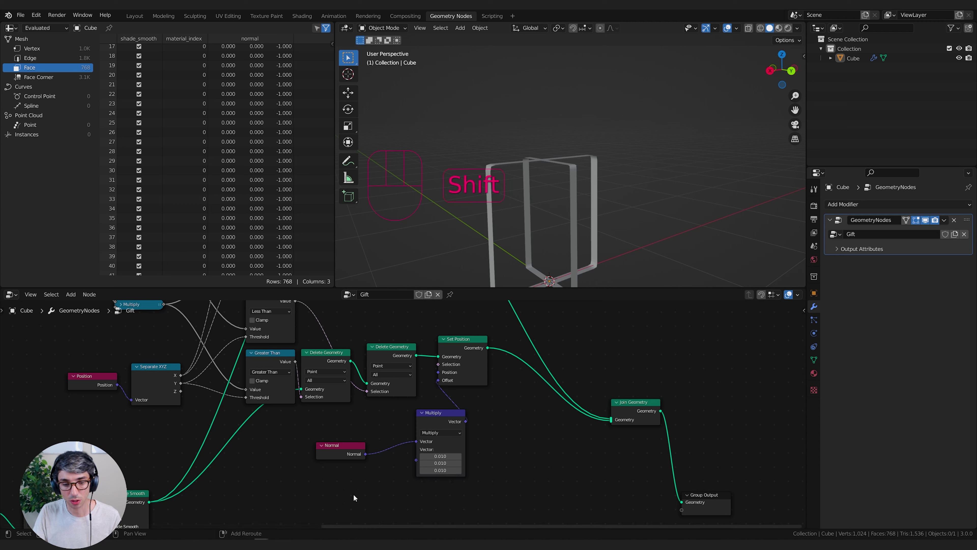
- Add a Value node, connect it to the Multiply node's second vector input, and set it to 0.01
key(shift+a)
text(va)
click(343, 363)
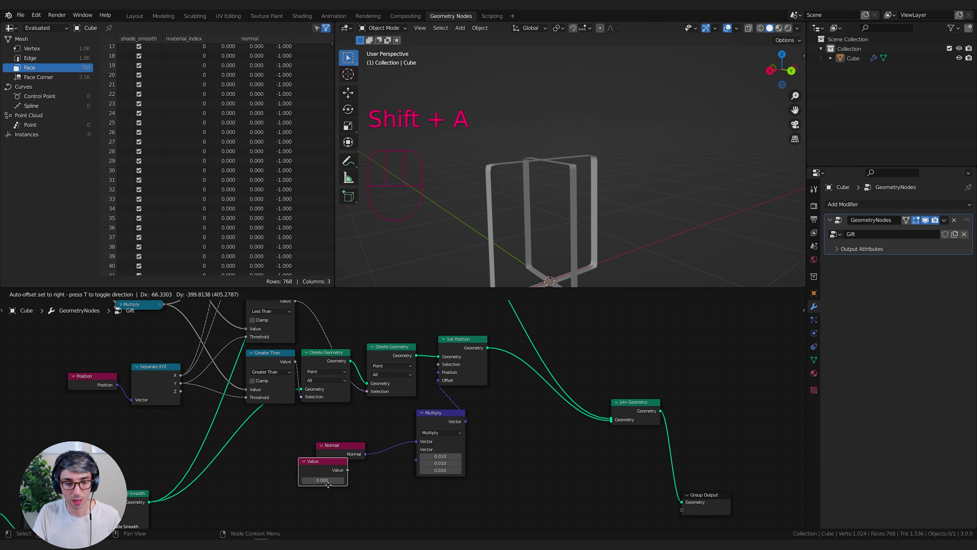
click(337, 500)
drag(360, 493, 416, 450)
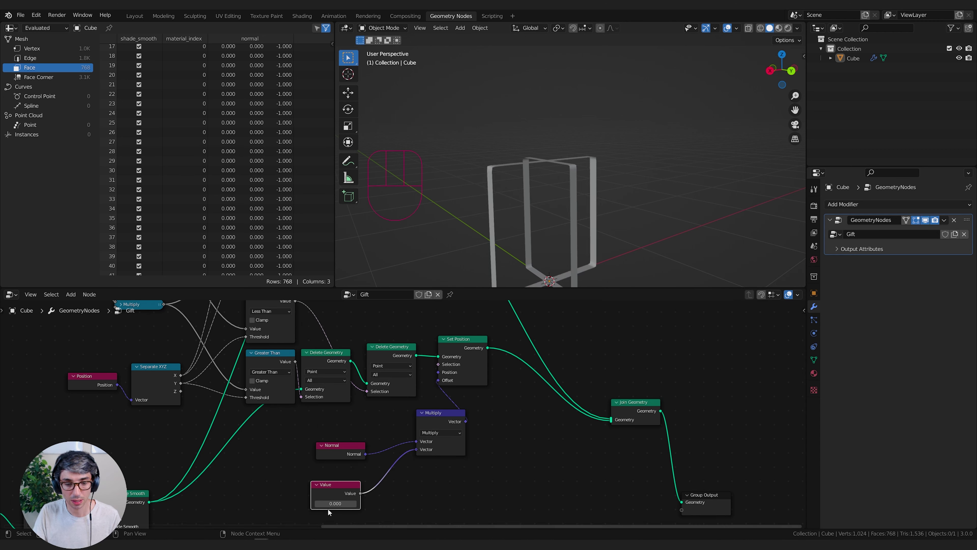
click(337, 503)
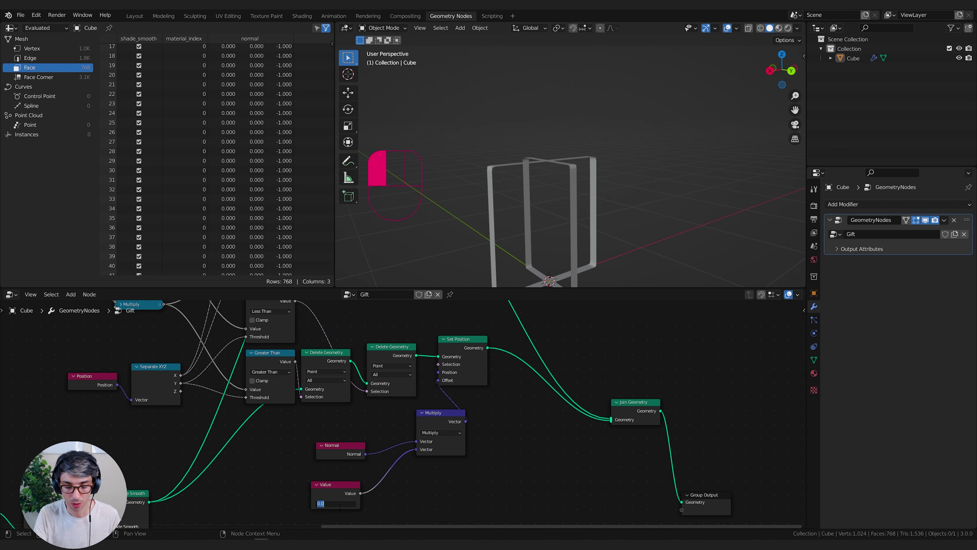
text(.01)
key(Return)
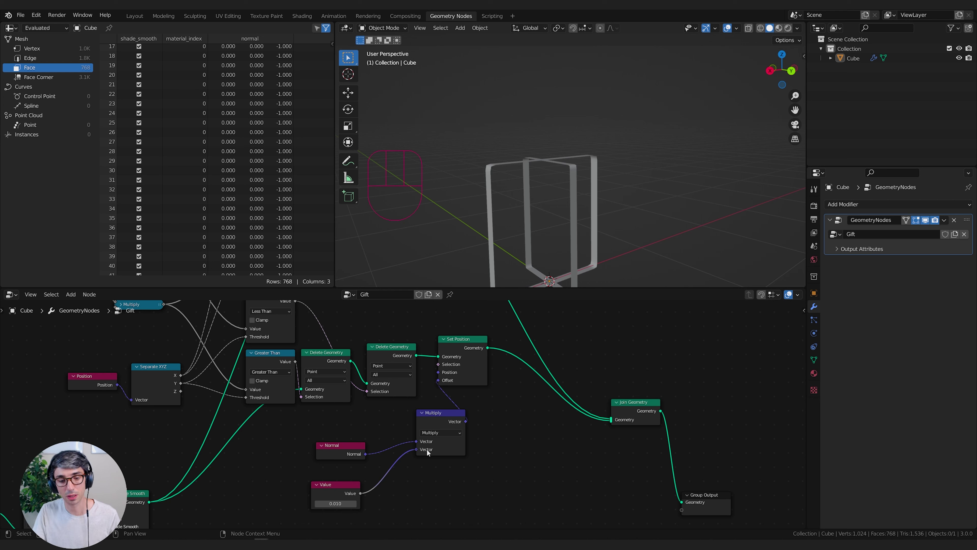
- Raise the offset Value to 0.02 and move the Normal and Value nodes closer to the Multiply node
middle_drag(571, 197, 572, 187)
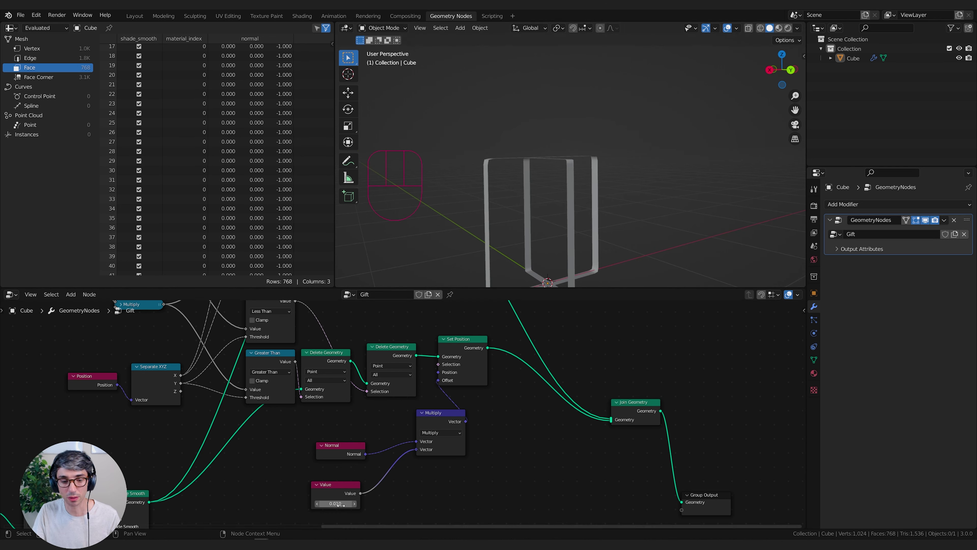
shift+drag(335, 503, 344, 504)
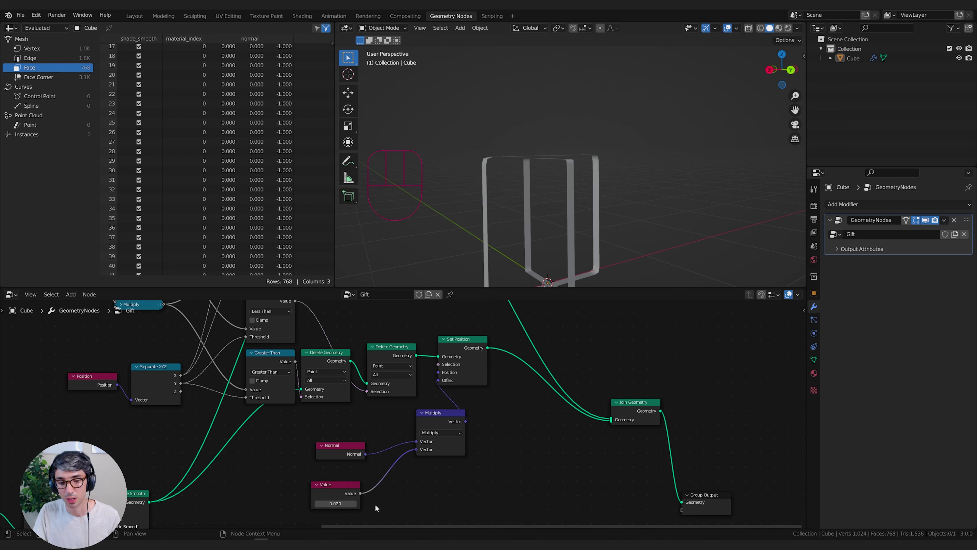
click(343, 503)
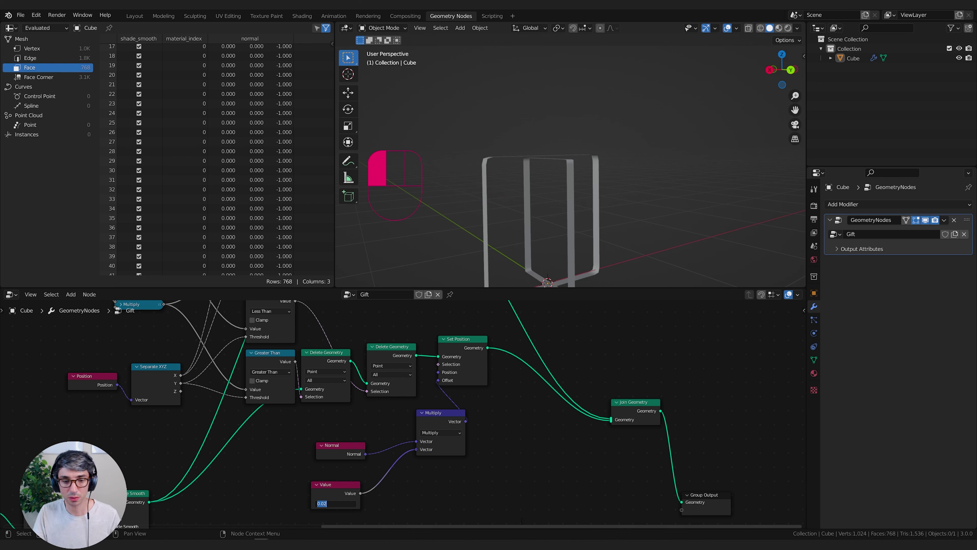
click(522, 521)
scroll(500, 411, down, 1)
scroll(454, 402, up, 2)
drag(352, 447, 376, 446)
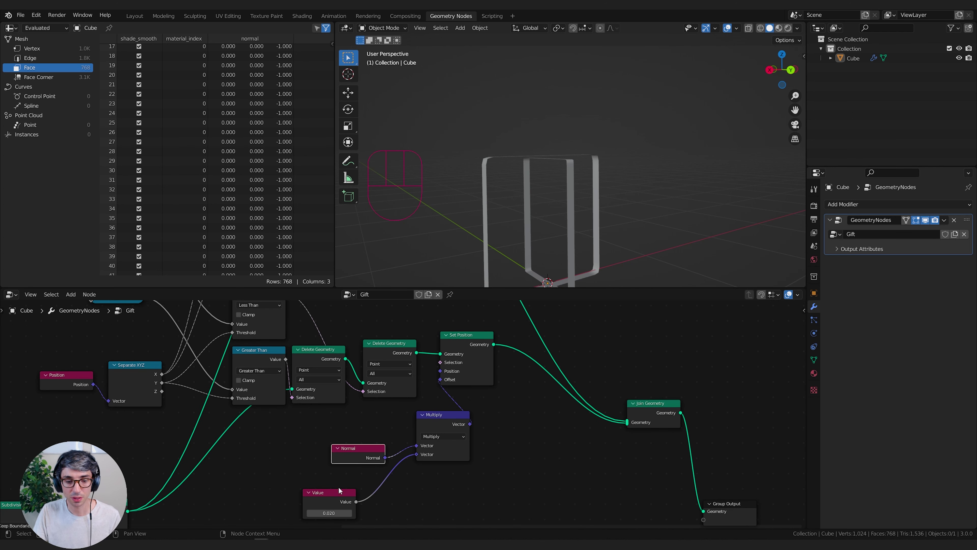
drag(339, 489, 370, 471)
- Duplicate the Set Position, Multiply, Normal and Value nodes and place the copies beside the upper strip's Delete Geometry nodes
scroll(530, 456, down, 4)
middle_drag(499, 423, 509, 484)
click(439, 421)
shift+click(428, 477)
shift+click(368, 512)
shift+click(374, 509)
key(shift+d)
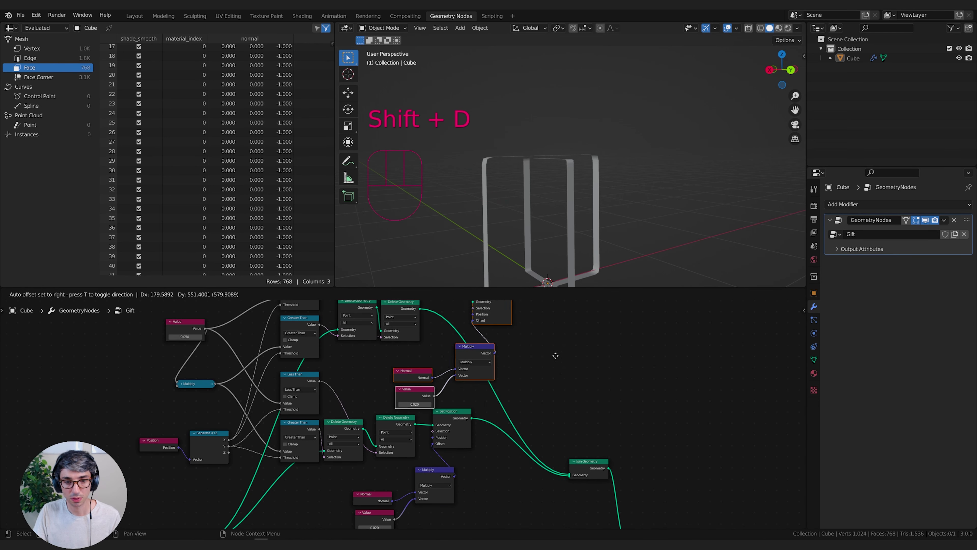
click(696, 343)
middle_drag(701, 354, 637, 448)
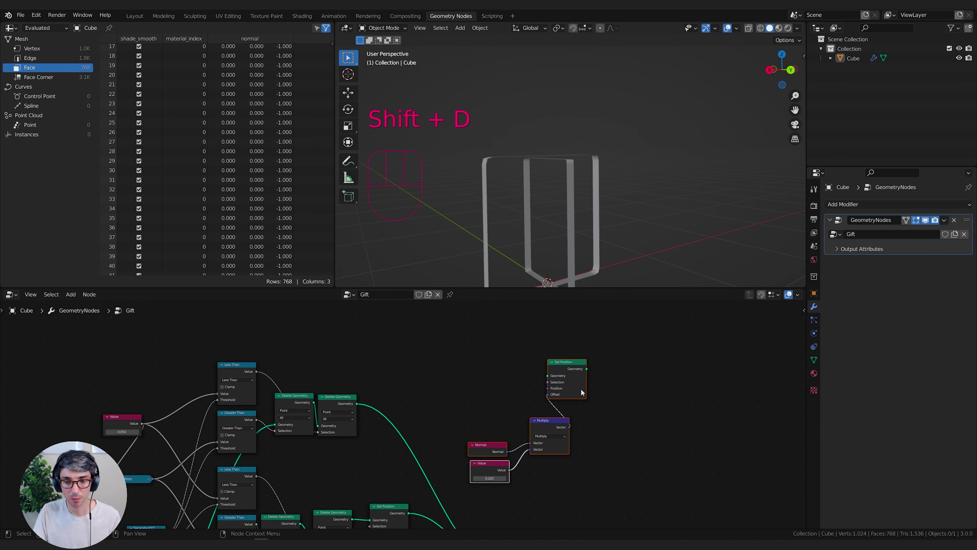
- Insert the copied Set Position between the upper Delete Geometry and Join Geometry, set its offset Value to 0.03, and inspect the strips
drag(357, 403, 366, 406)
shift+drag(496, 436, 507, 435)
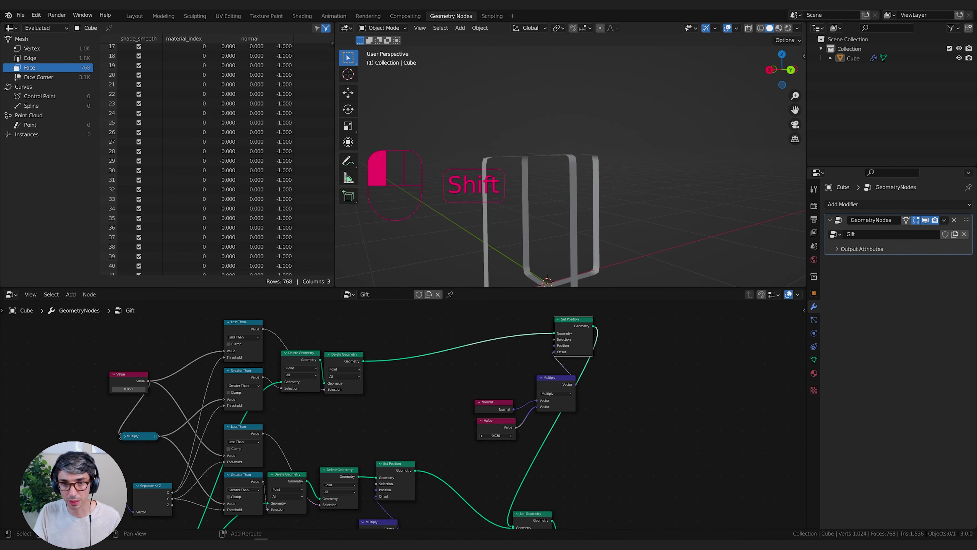
mouse_move(573, 154)
middle_down()
mouse_move(546, 191)
mouse_move(566, 171)
middle_up()
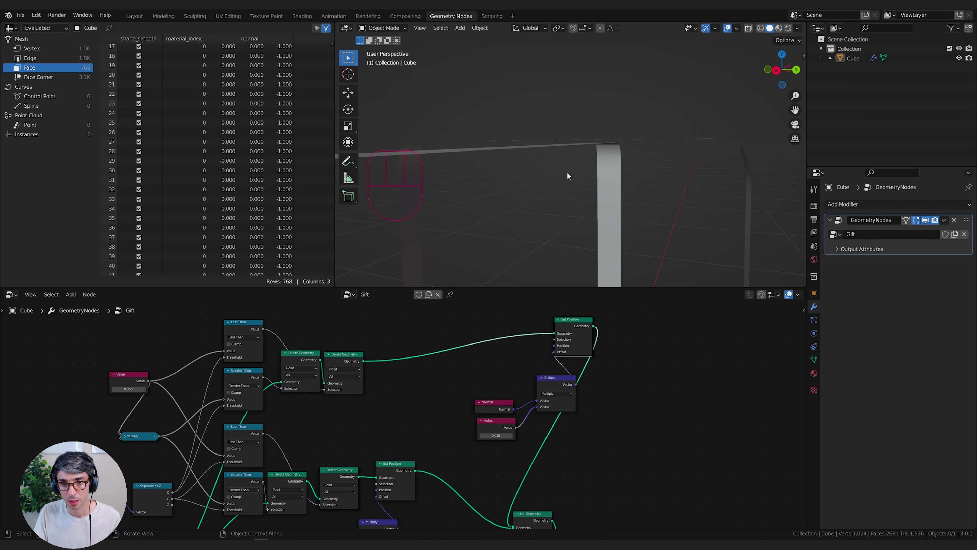
- Connect the Set Shade Smooth node's geometry output to Join Geometry to combine the box with both ribbon strips, and inspect the model
scroll(567, 171, down, 3)
scroll(650, 381, down, 2)
middle_drag(610, 486, 324, 351)
drag(322, 343, 367, 387)
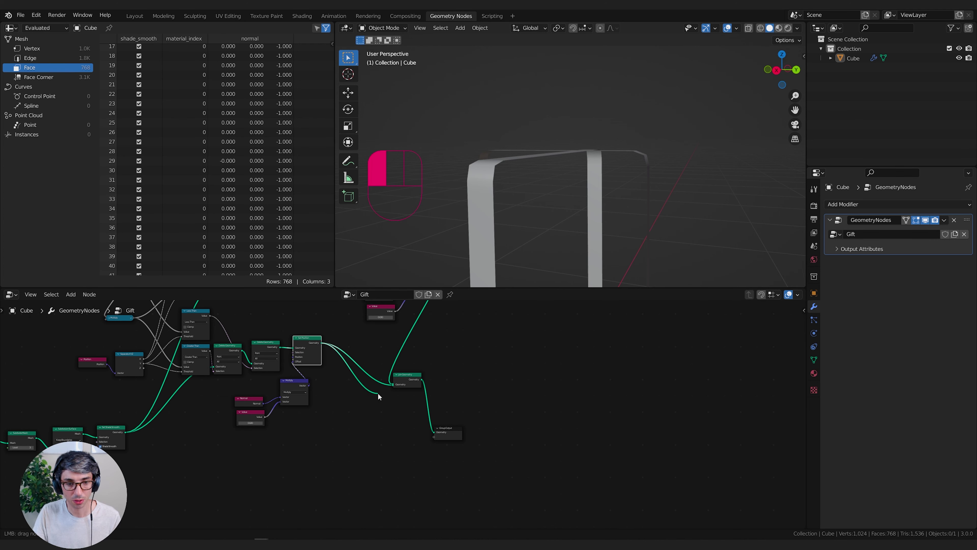
drag(293, 464, 561, 418)
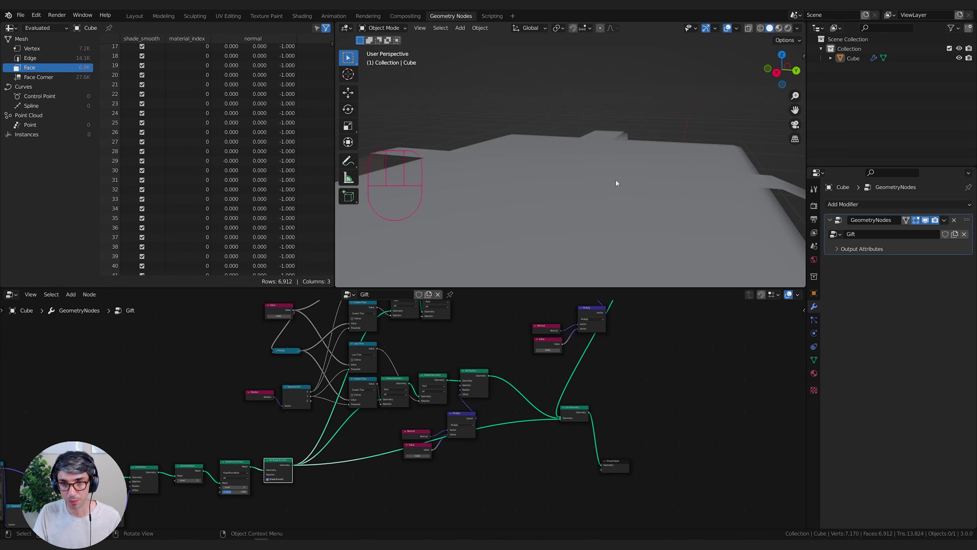
middle_drag(615, 179, 700, 231)
middle_drag(463, 357, 437, 393)
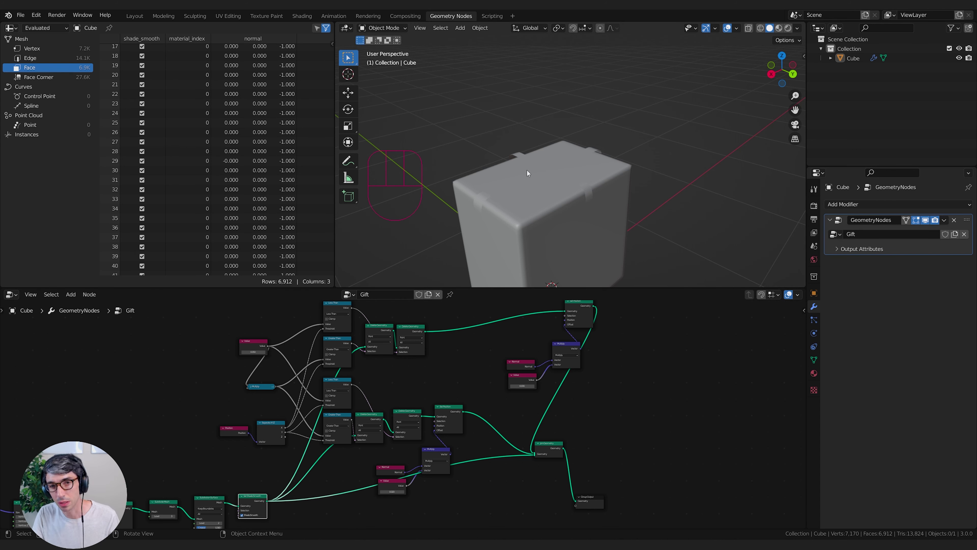
middle_drag(527, 173, 644, 158)
- Rename the cube's existing material as Paper and give it a bright green base color
click(568, 214)
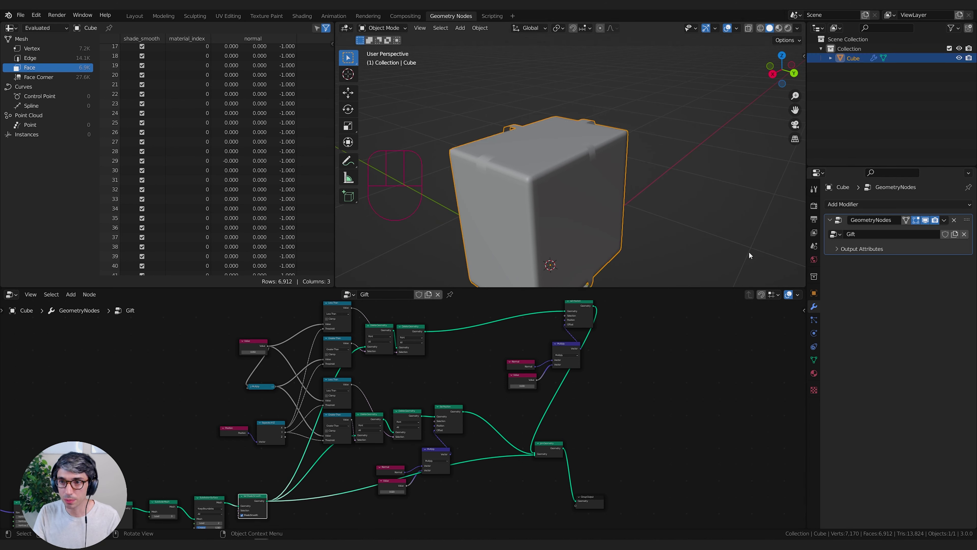
click(813, 373)
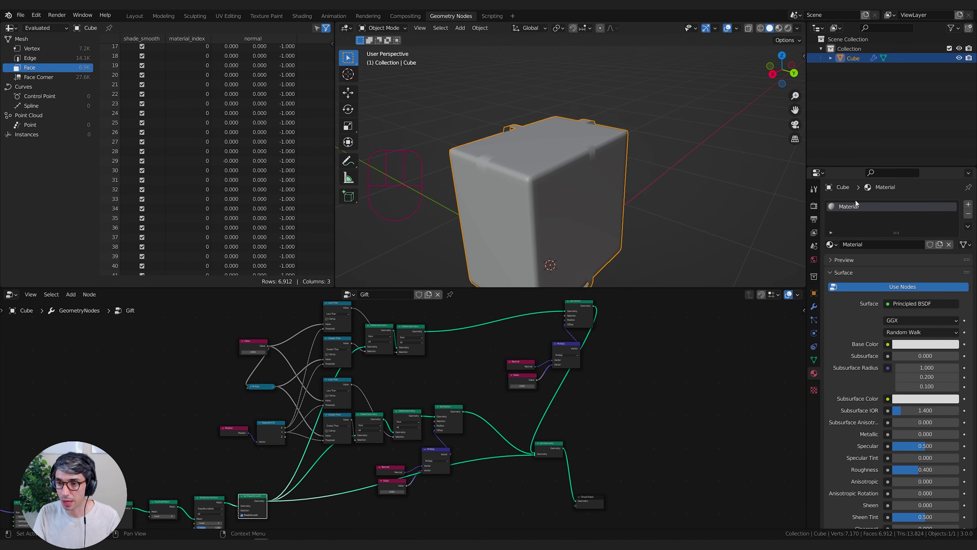
click(882, 245)
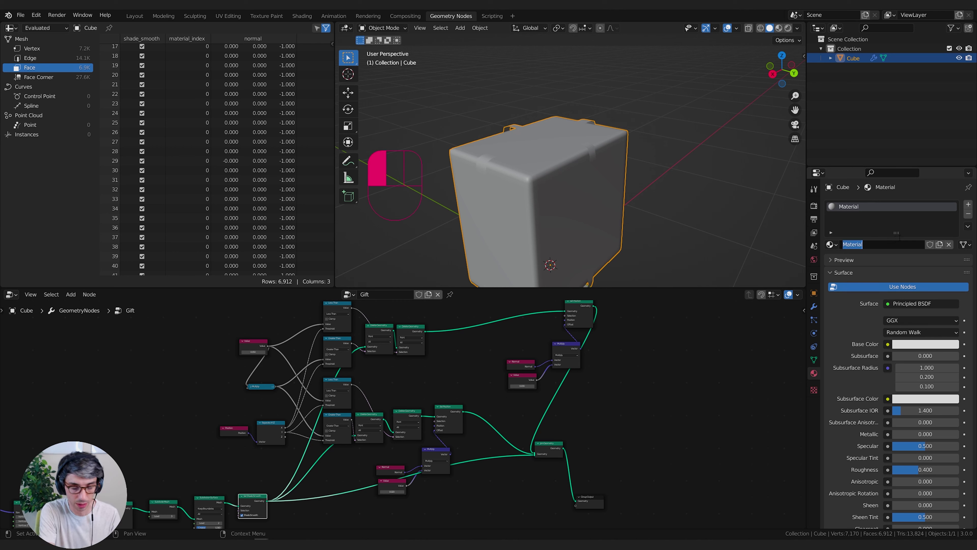
key(shift)
text(Paper)
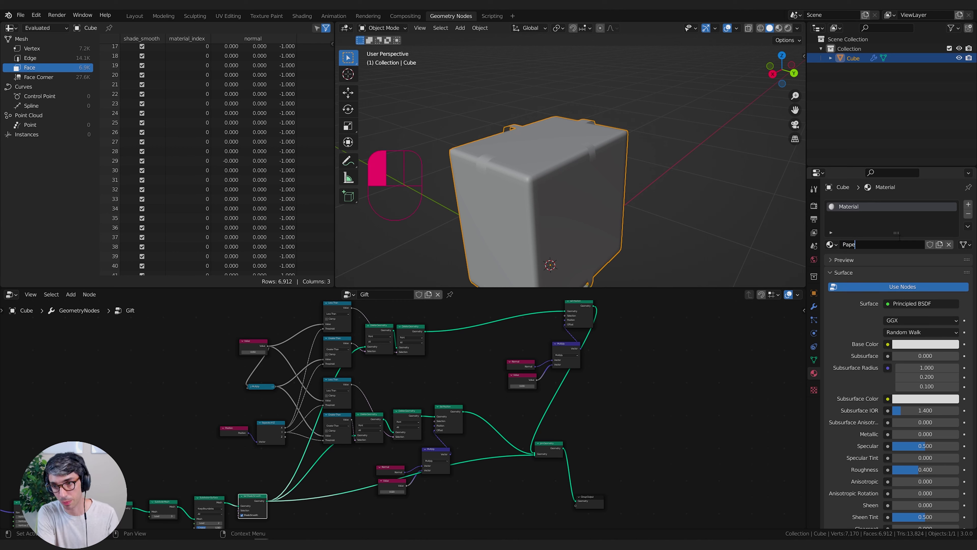
key(Return)
click(925, 344)
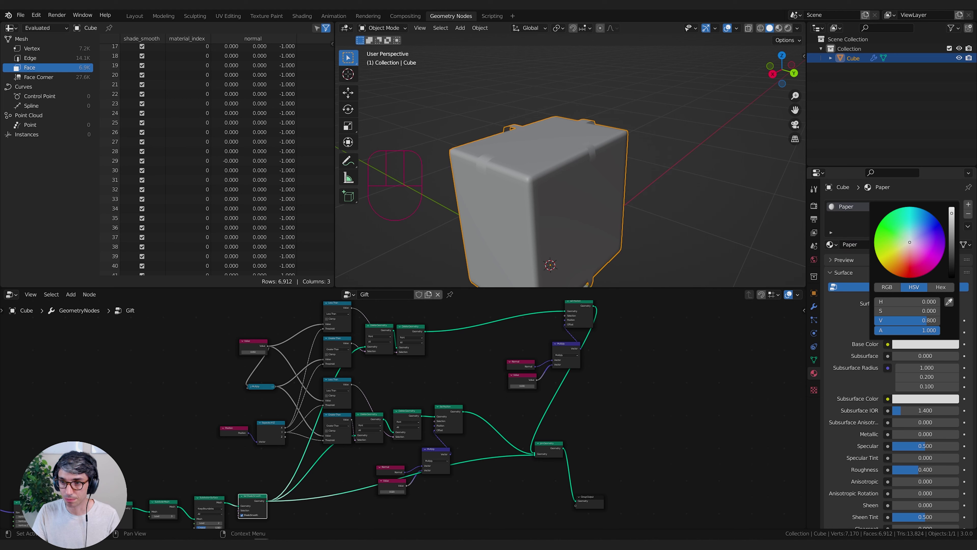
click(887, 230)
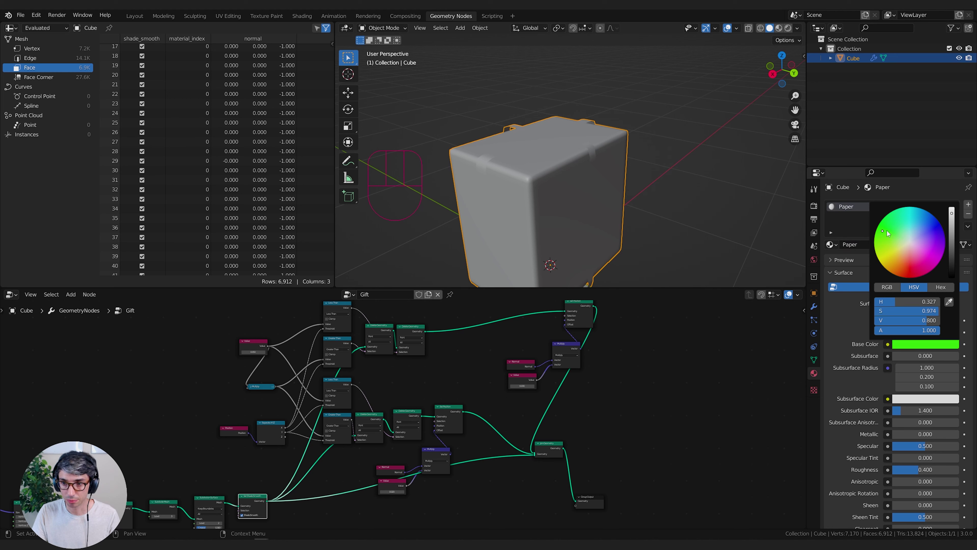
- Add a second material slot with a new material named Ribbon and give it a red base color
click(968, 205)
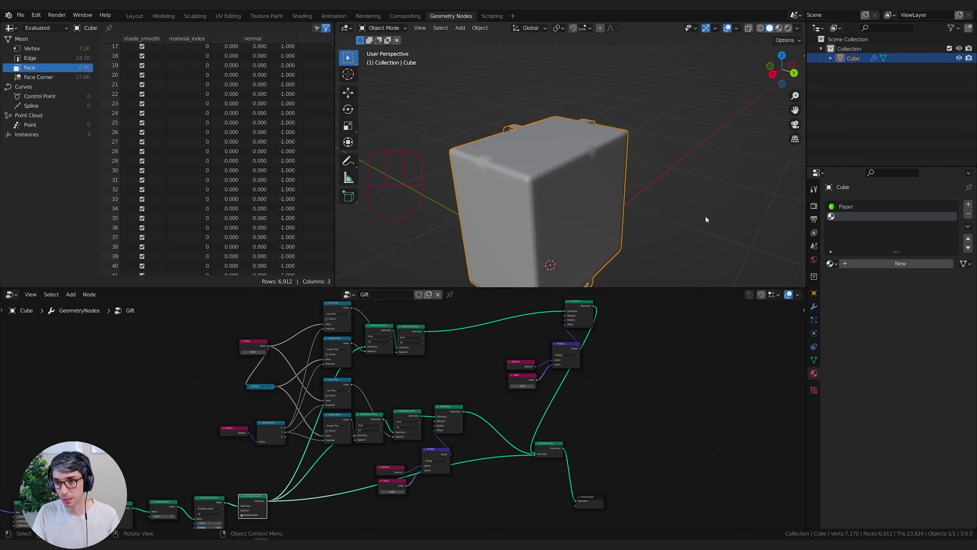
click(900, 264)
double_click(900, 264)
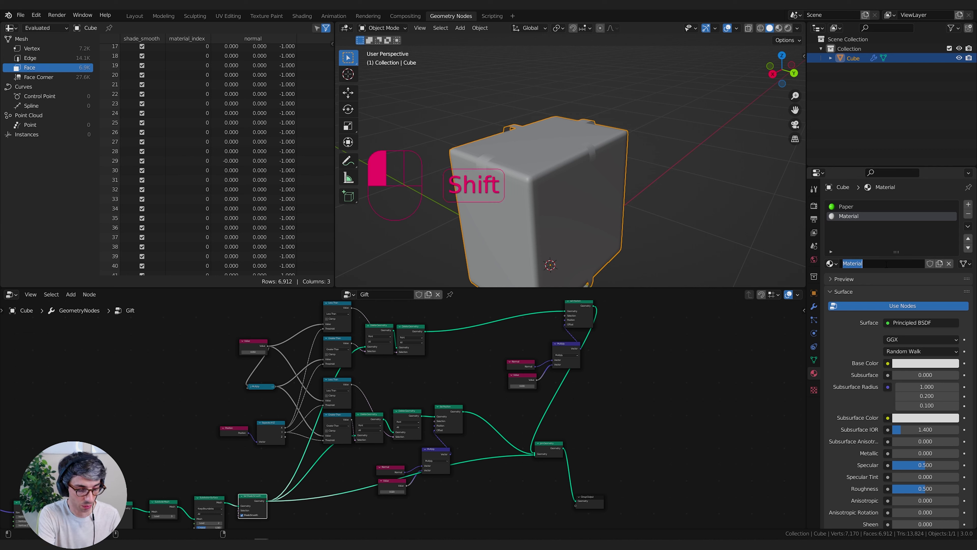
text(Ribbon)
key(Return)
click(916, 363)
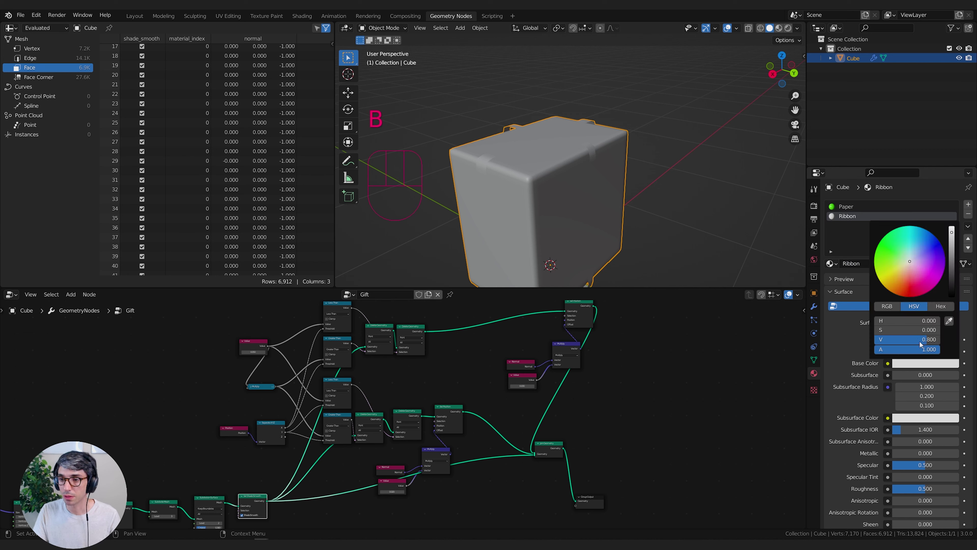
click(910, 285)
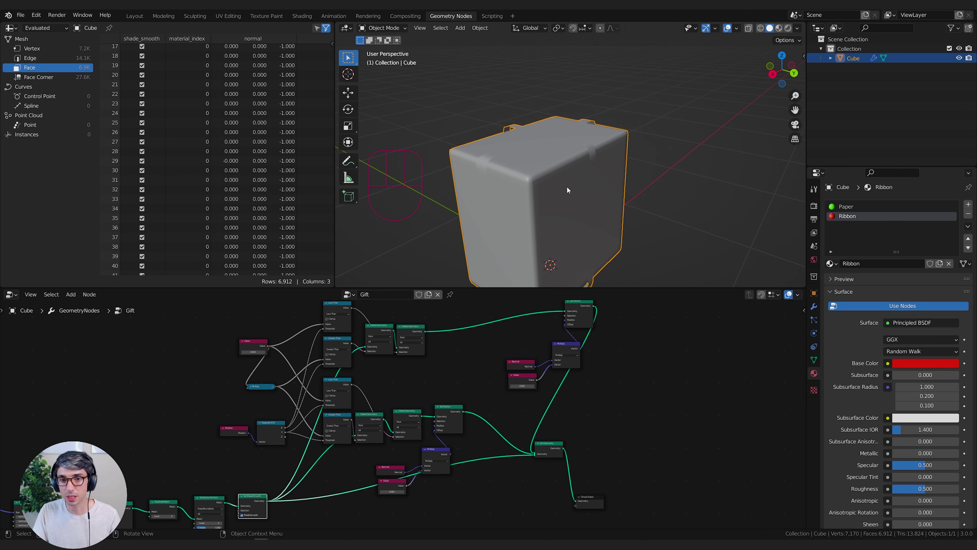
- Switch the 3D viewport to rendered shading and check the box from several angles
mouse_move(567, 188)
middle_down()
mouse_move(586, 221)
mouse_move(502, 149)
mouse_move(651, 154)
mouse_move(590, 168)
mouse_move(615, 192)
middle_up()
click(788, 28)
middle_drag(595, 133, 565, 185)
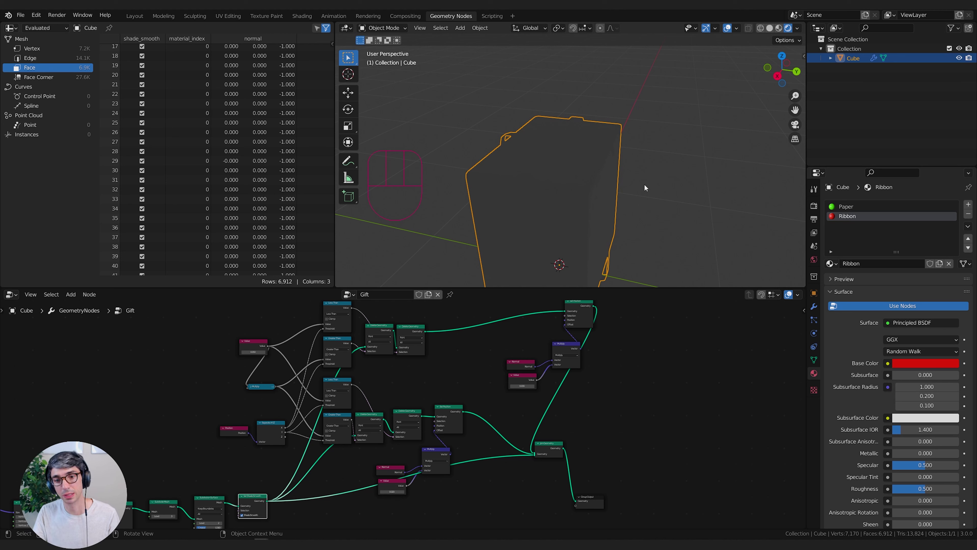
middle_drag(663, 159, 652, 161)
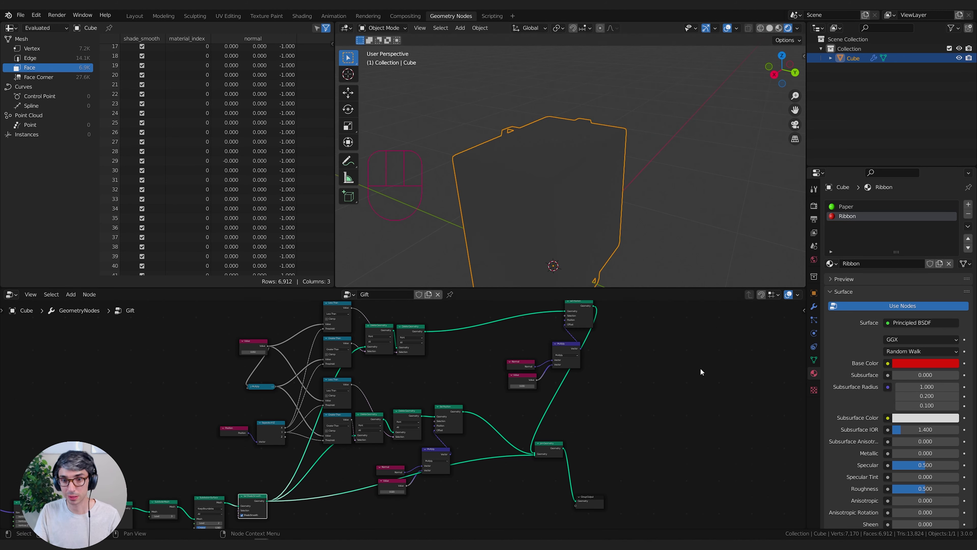
- Make room before Join Geometry and insert a Set Material node between Set Shade Smooth and Join Geometry
middle_drag(701, 370, 632, 369)
drag(485, 444, 594, 479)
key(shift+a)
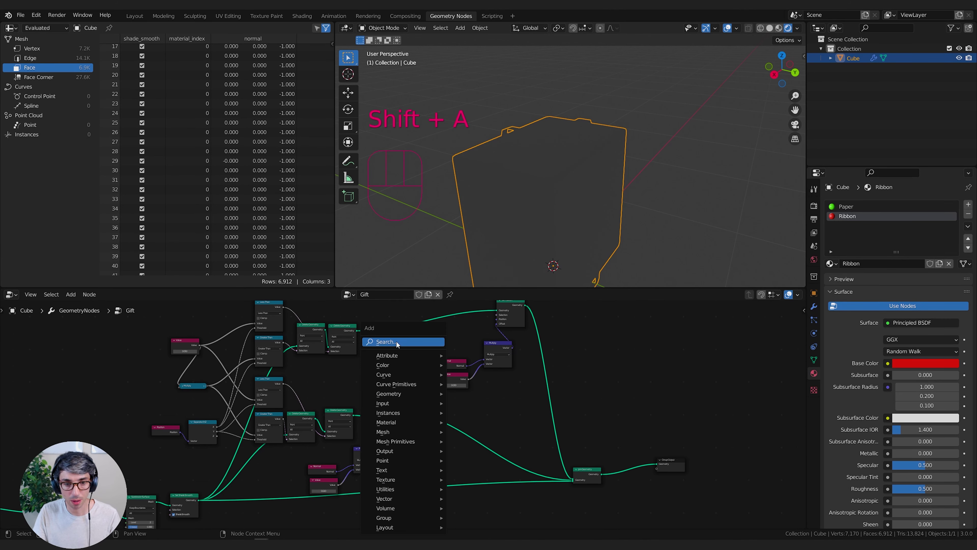
click(385, 343)
text(mat)
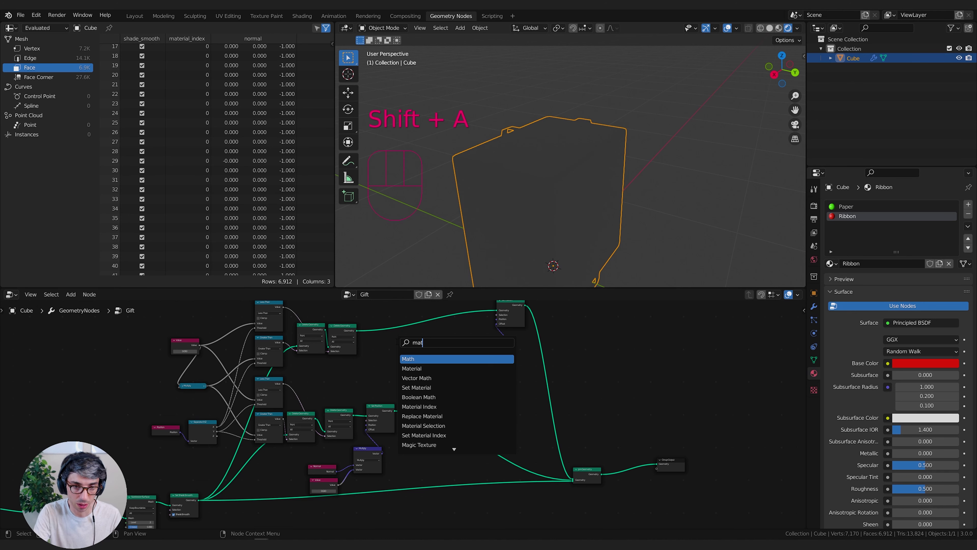
key(Down)
key(Down)
key(Return)
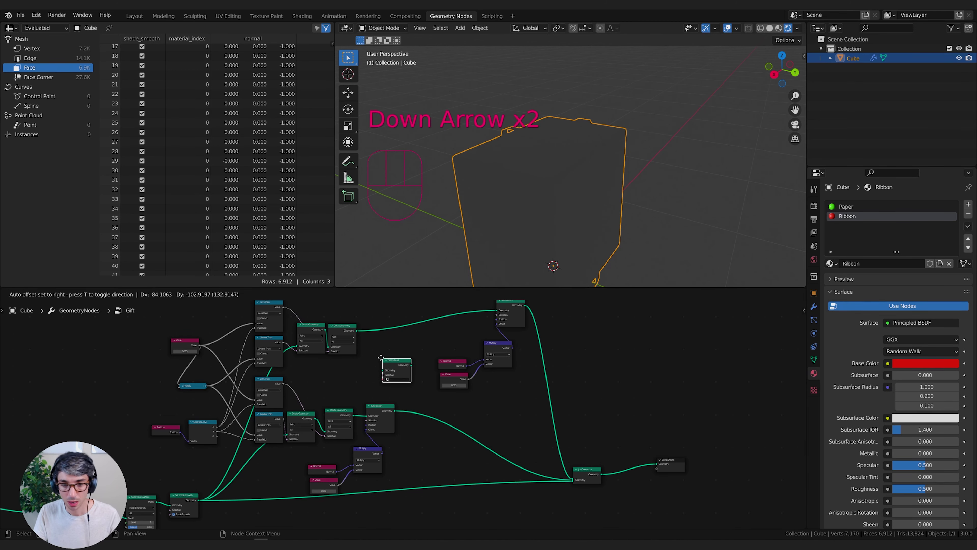
click(454, 464)
scroll(529, 492, up, 5)
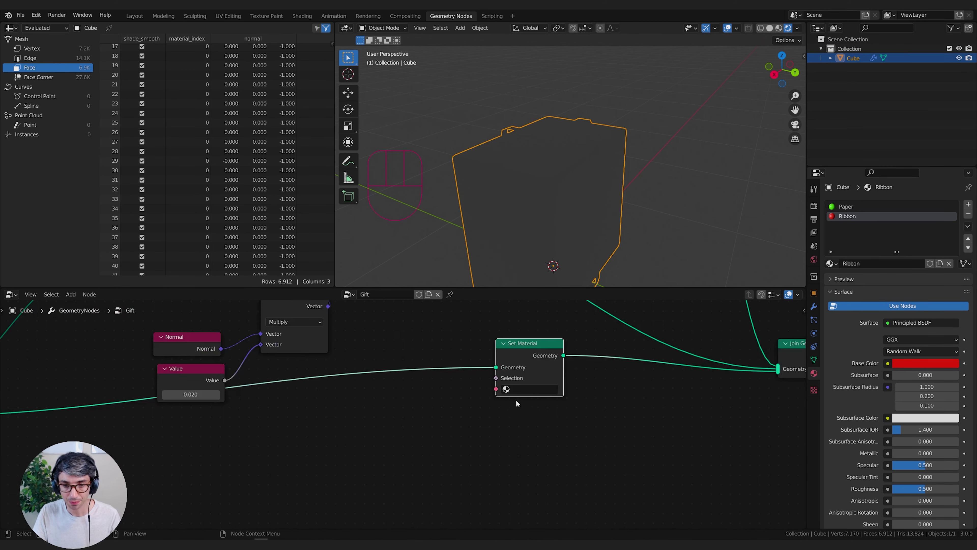
- Assign the Paper material in the box's Set Material node
middle_drag(509, 439, 479, 453)
click(452, 443)
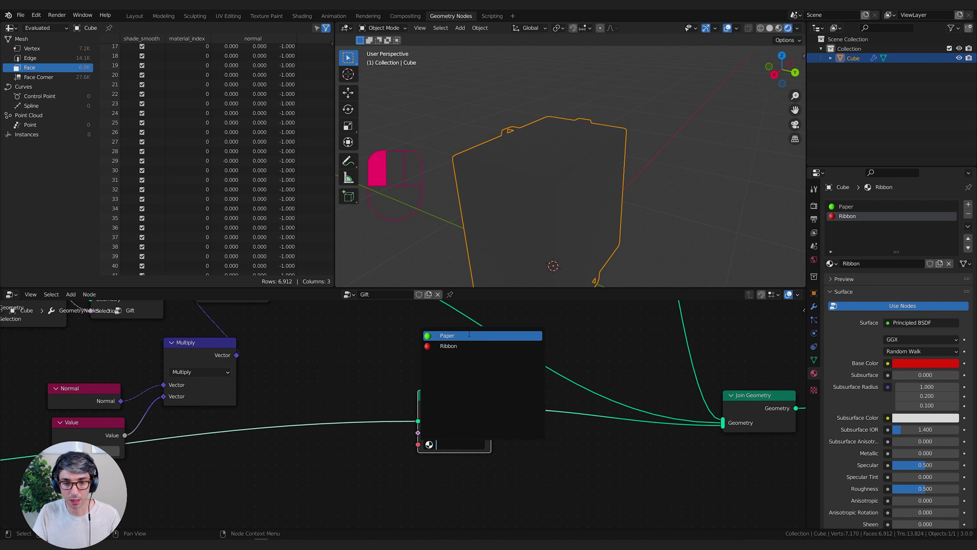
click(454, 335)
- Duplicate the Set Material node onto the lower strip's link into Join Geometry and set its material to Ribbon
middle_drag(597, 401, 218, 471)
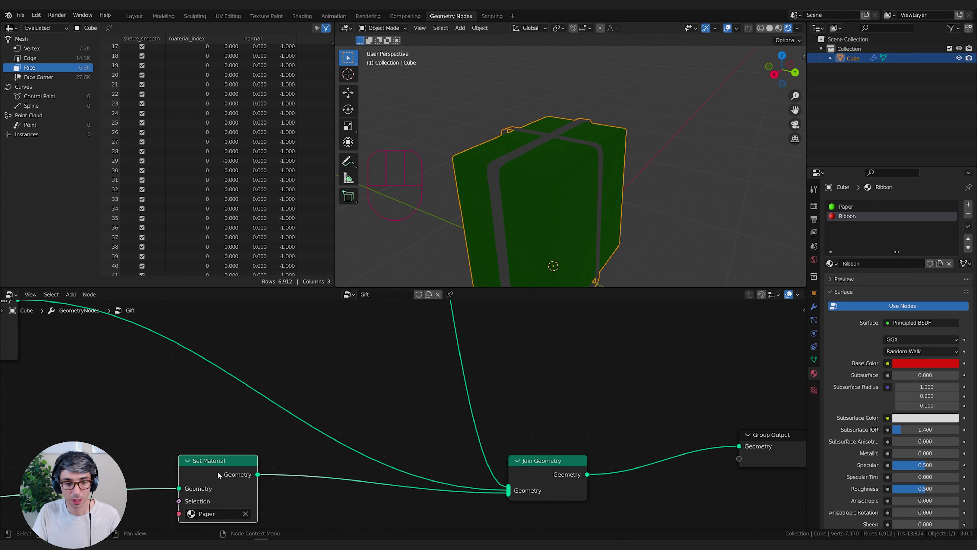
key(shift+d)
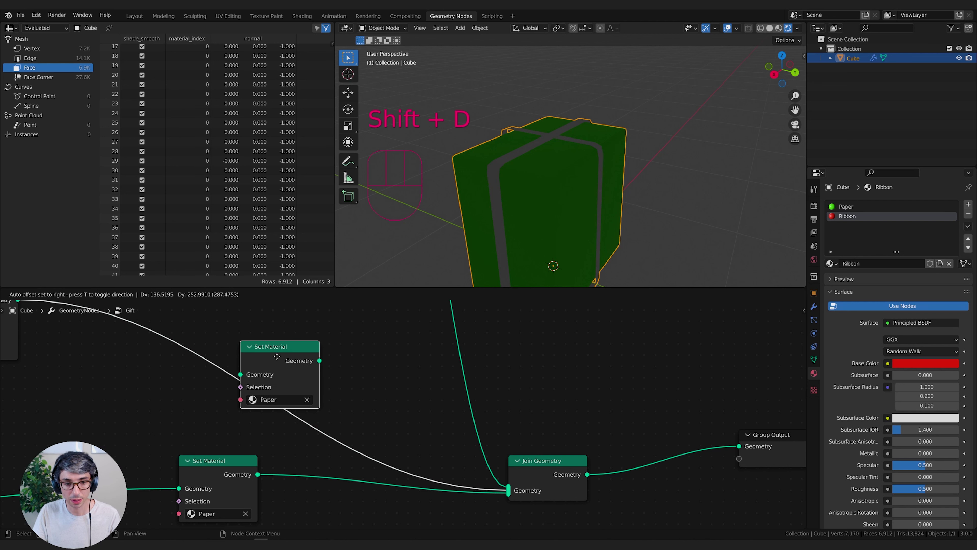
click(277, 355)
click(294, 399)
click(273, 427)
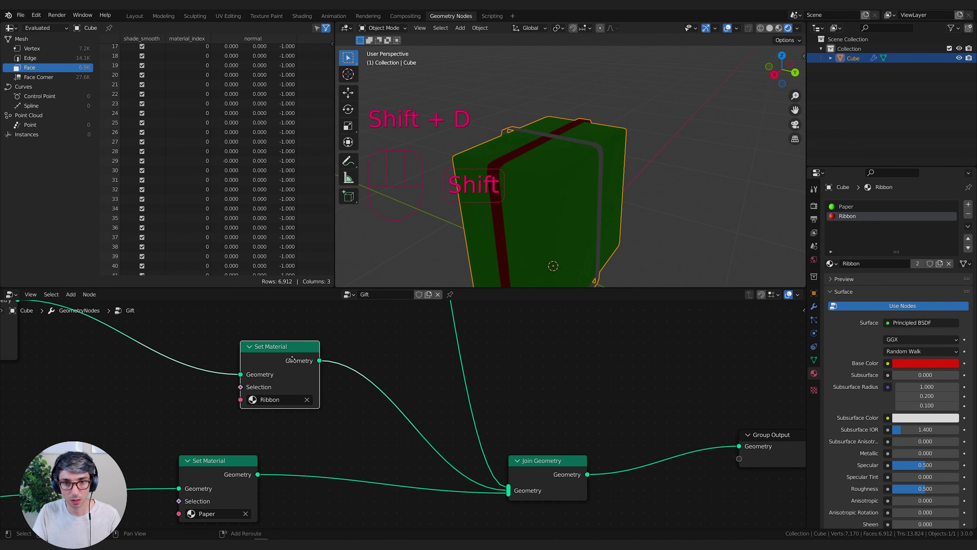
- Duplicate the Ribbon Set Material node onto the upper strip's link into Join Geometry
key(shift+d)
click(495, 337)
middle_drag(495, 337, 397, 352)
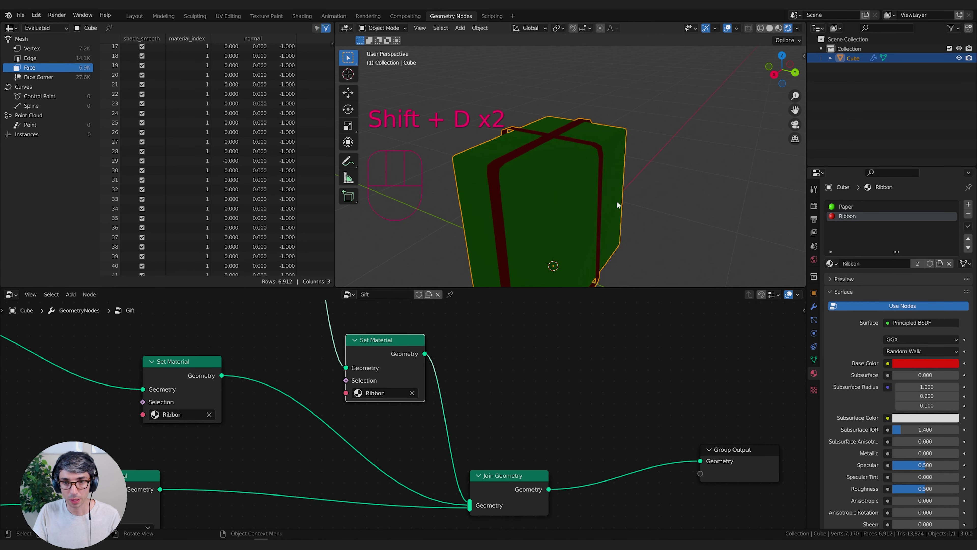
- Add a Sun light to the scene and rotate it to light the gift at an angle
middle_drag(617, 201, 620, 204)
key(shift+a)
mouse_move(623, 312)
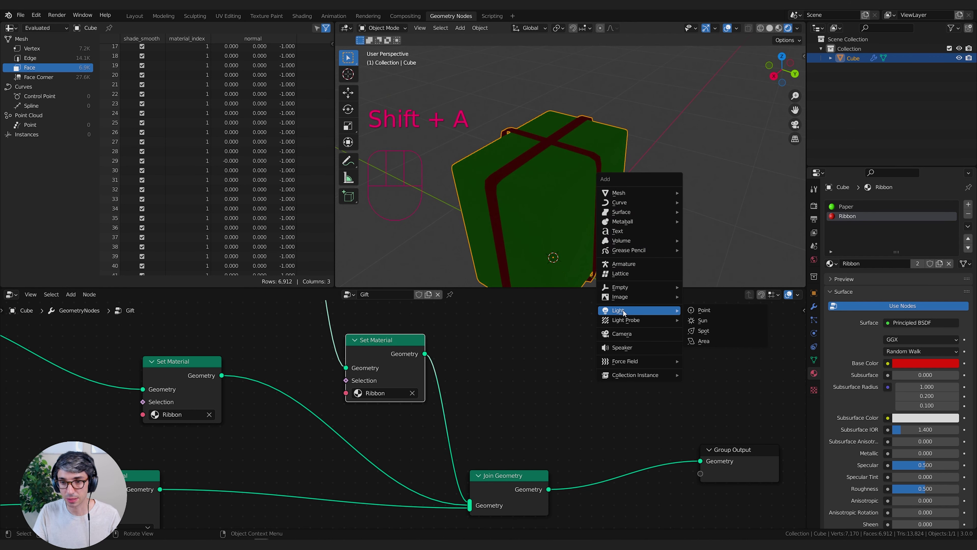
click(703, 320)
middle_drag(632, 251, 686, 208)
key(r)
key(r)
key(z)
click(672, 187)
- Duplicate the Sun light in place and rotate the copy about the Z axis to light another side
key(shift+d)
right_click(688, 209)
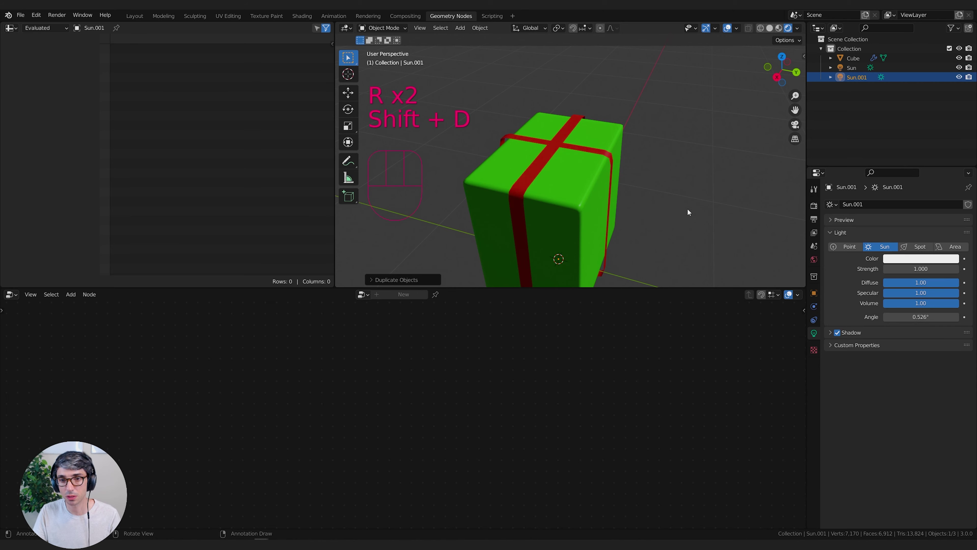
key(r)
key(z)
click(404, 243)
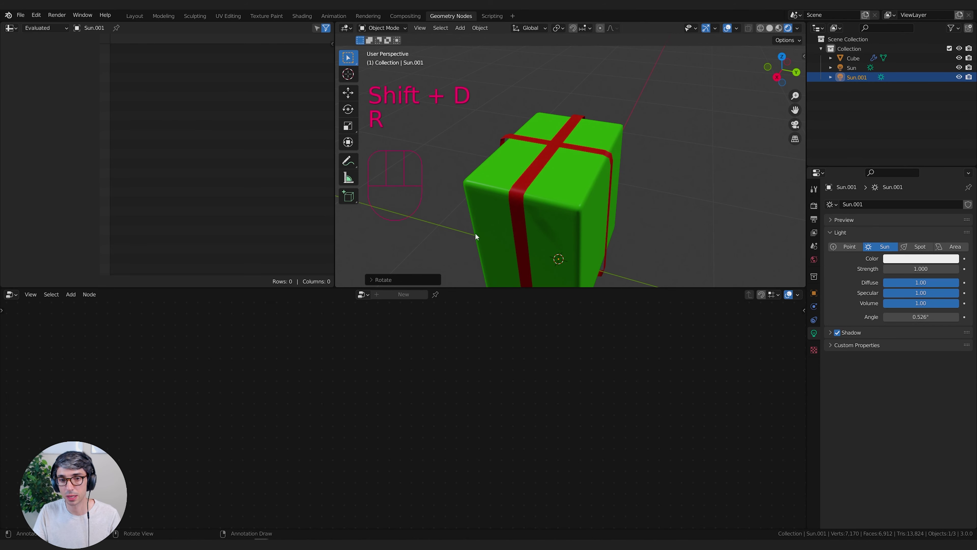
- Select the gift, hide the viewport overlays, and examine the rendered paper and ribbons
middle_drag(475, 232, 641, 202)
click(609, 248)
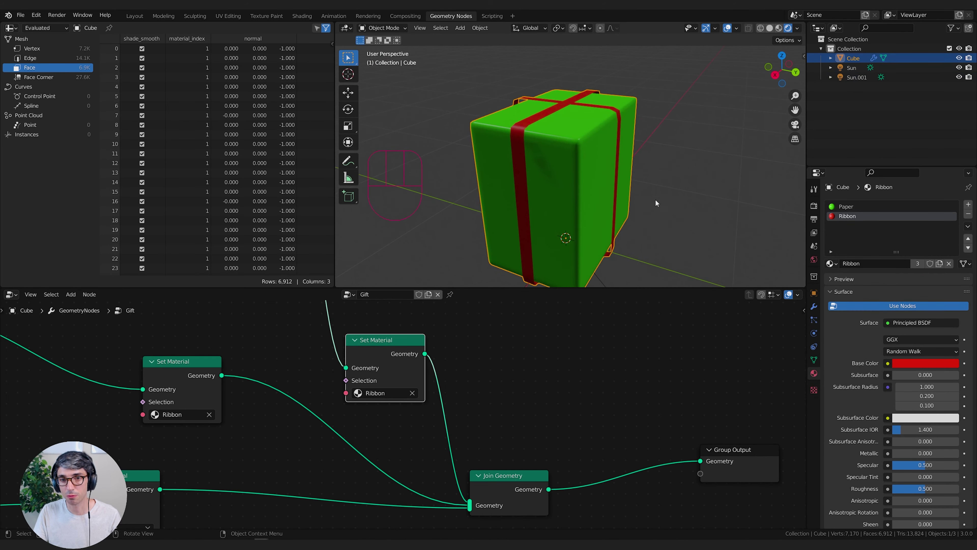
scroll(665, 199, up, 3)
scroll(676, 199, down, 3)
click(728, 28)
click(632, 189)
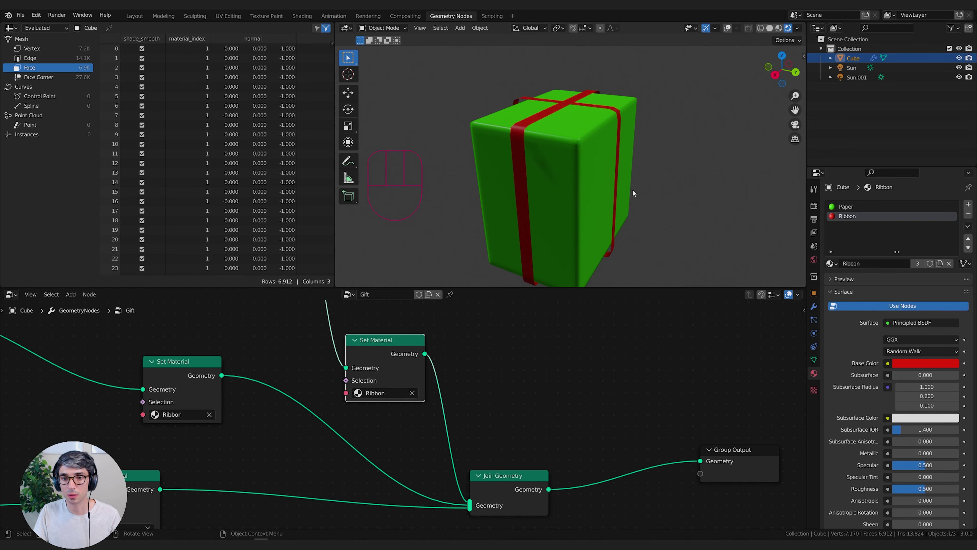
scroll(681, 220, up, 1)
scroll(682, 223, up, 1)
scroll(559, 375, down, 4)
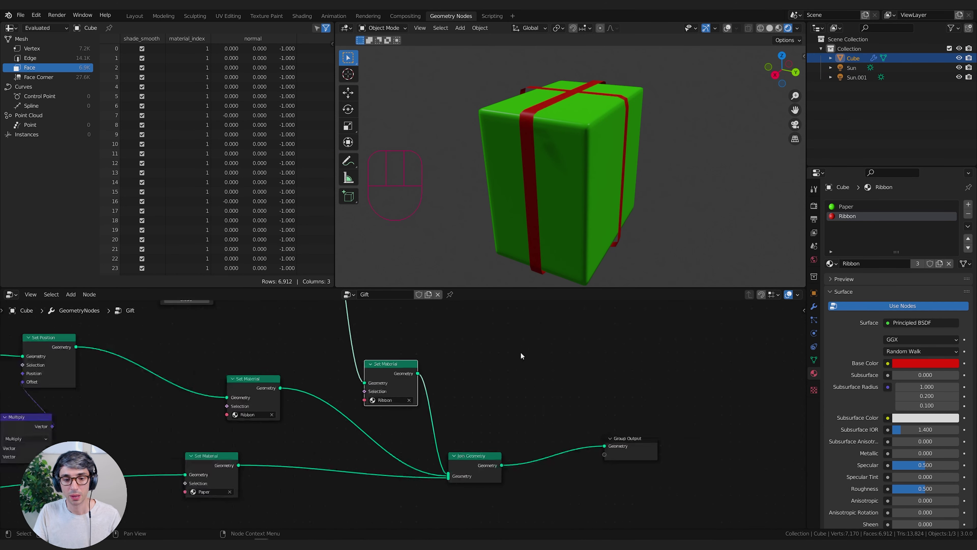
middle_drag(521, 354, 665, 399)
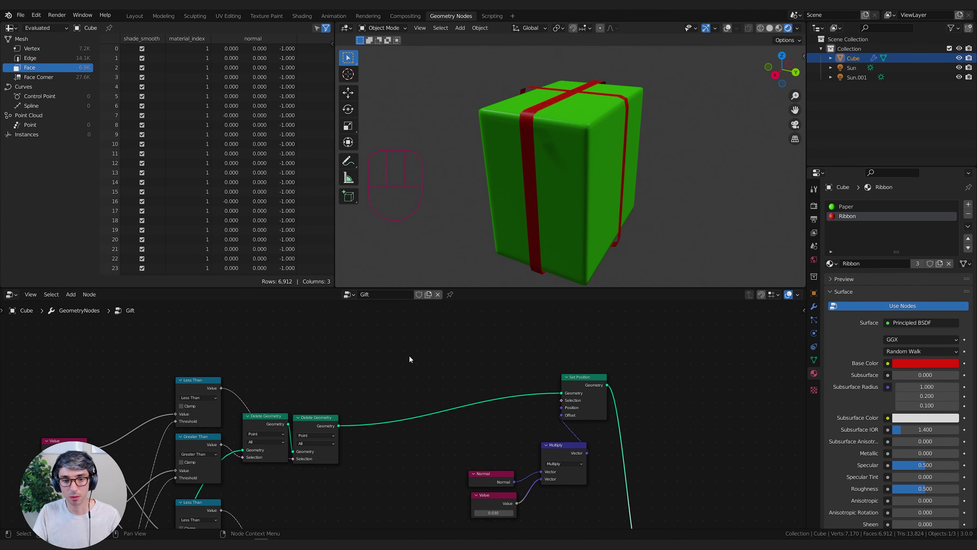
- Label the Value node below the upper Normal node "Ribbon Offset" and set its value to 0.010
scroll(502, 349, down, 2)
scroll(573, 430, up, 2)
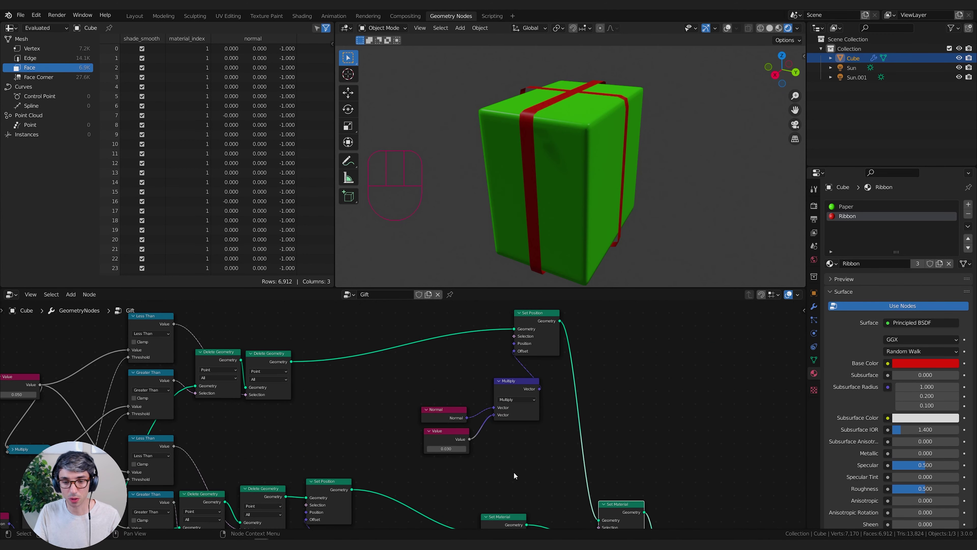
scroll(513, 475, up, 1)
middle_drag(501, 489, 500, 441)
scroll(483, 438, up, 2)
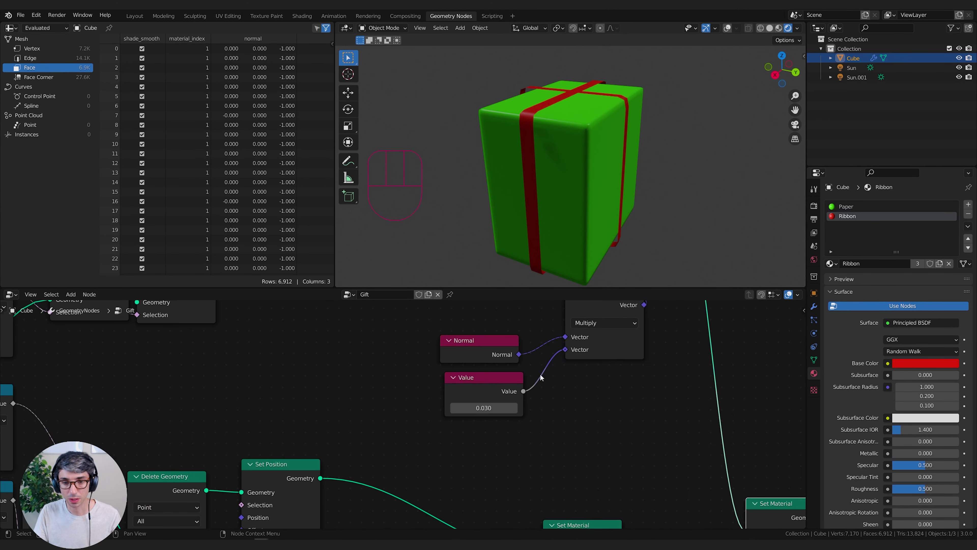
scroll(539, 377, down, 4)
middle_drag(466, 332, 439, 408)
drag(434, 460, 430, 462)
key(n)
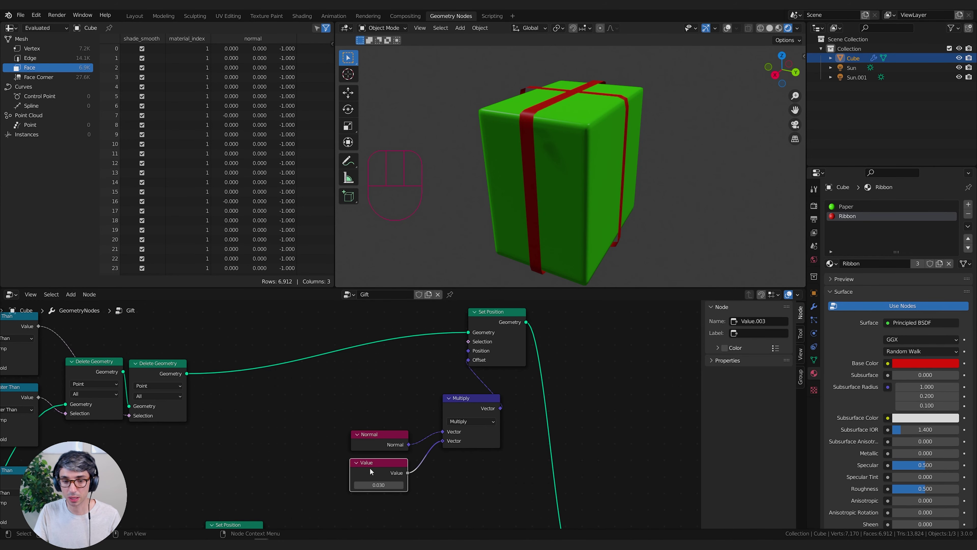
click(372, 464)
click(744, 333)
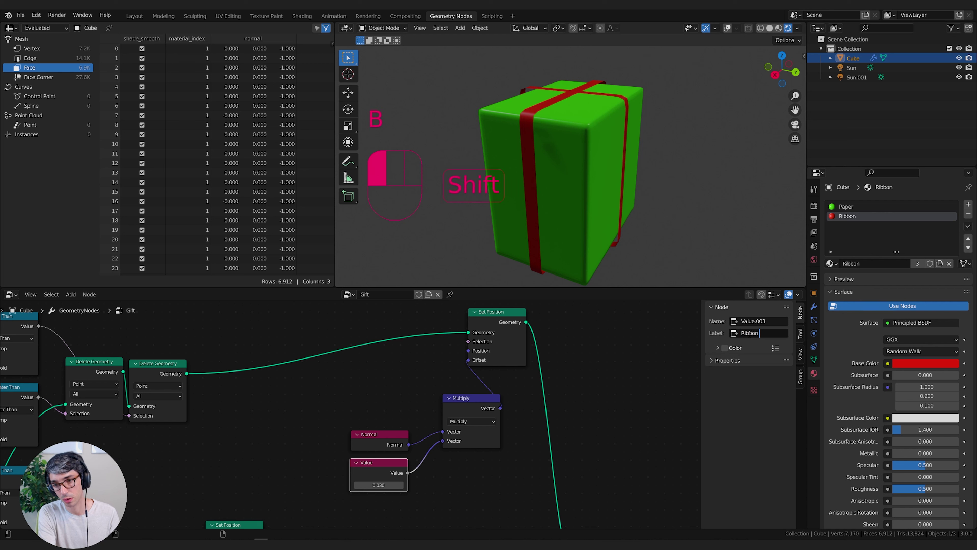
text(Ribbon Offset)
key(Return)
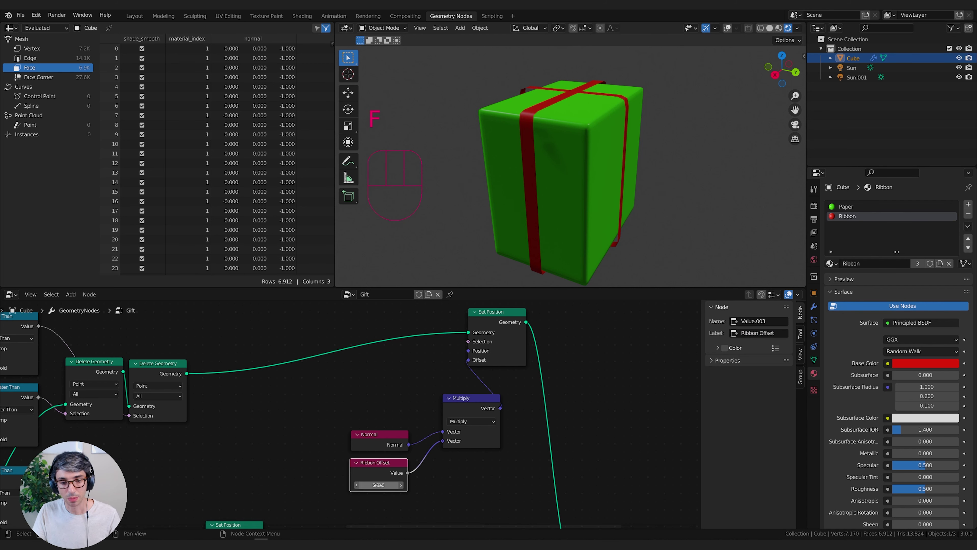
shift+drag(378, 485, 368, 484)
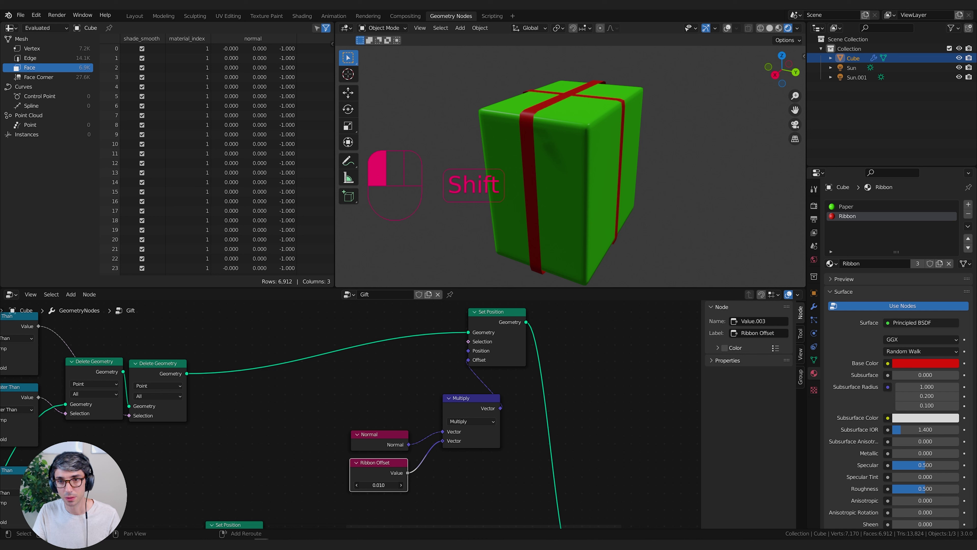
middle_drag(635, 204, 601, 151)
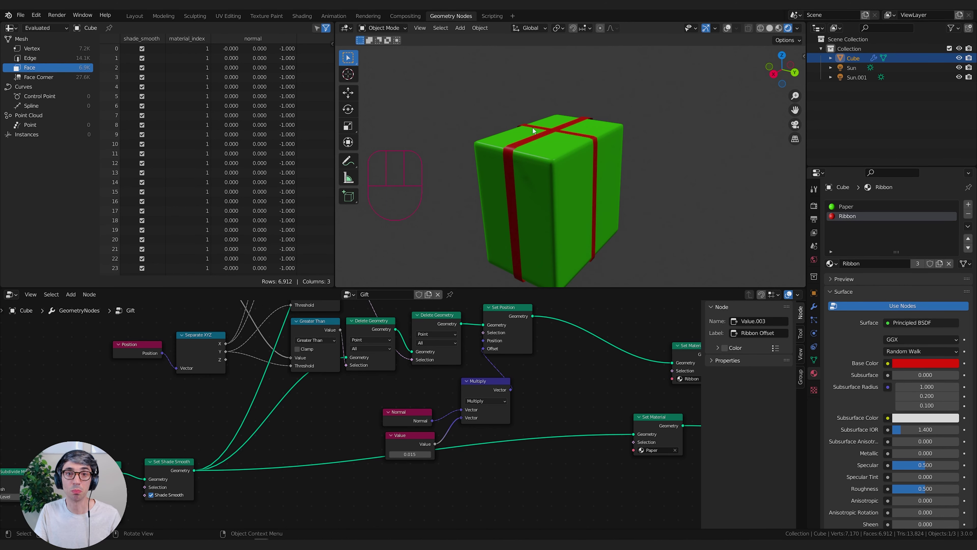
- Move the Group Output node farther away from the Join Geometry node to make room for new nodes
shift+middle_drag(665, 429, 387, 397)
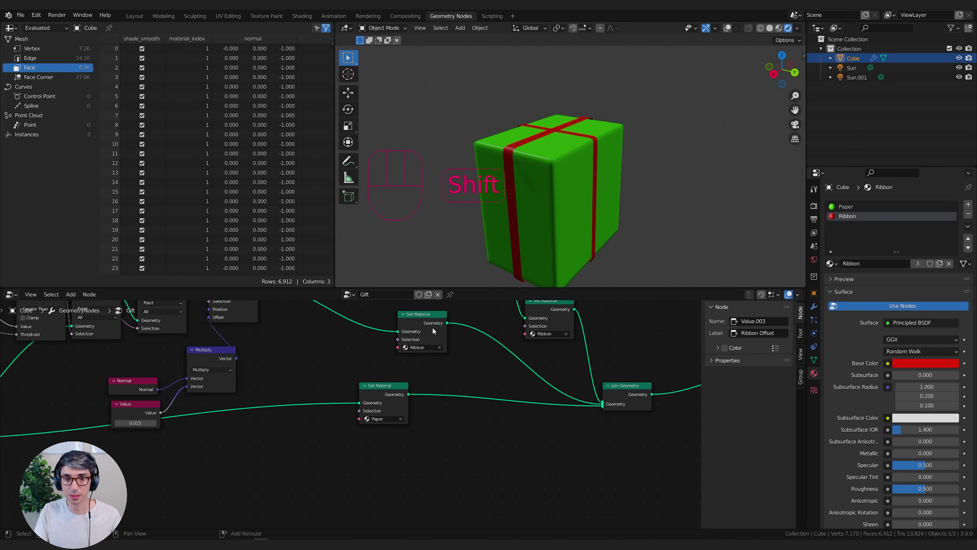
shift+middle_drag(488, 426, 265, 500)
scroll(489, 397, down, 2)
scroll(490, 399, down, 3)
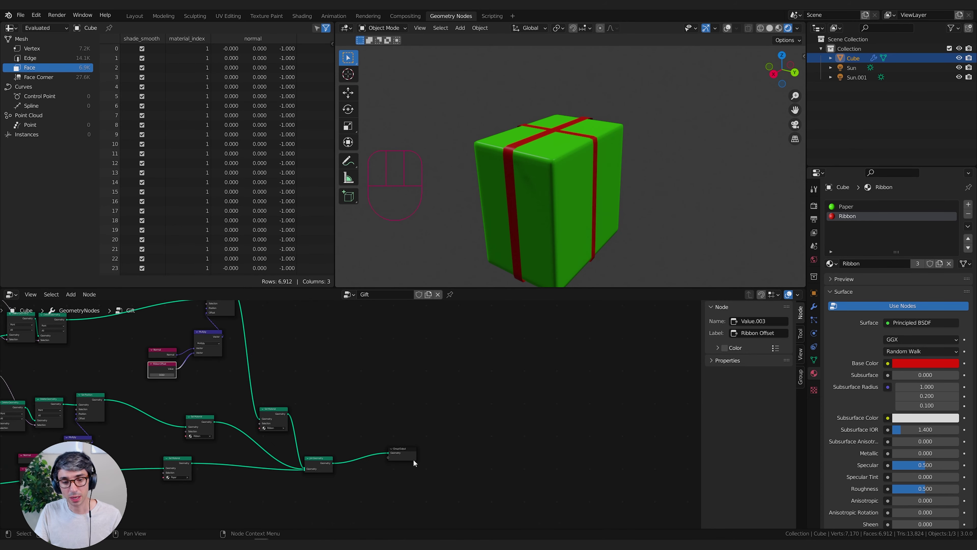
drag(414, 459, 530, 465)
middle_drag(495, 183, 579, 183)
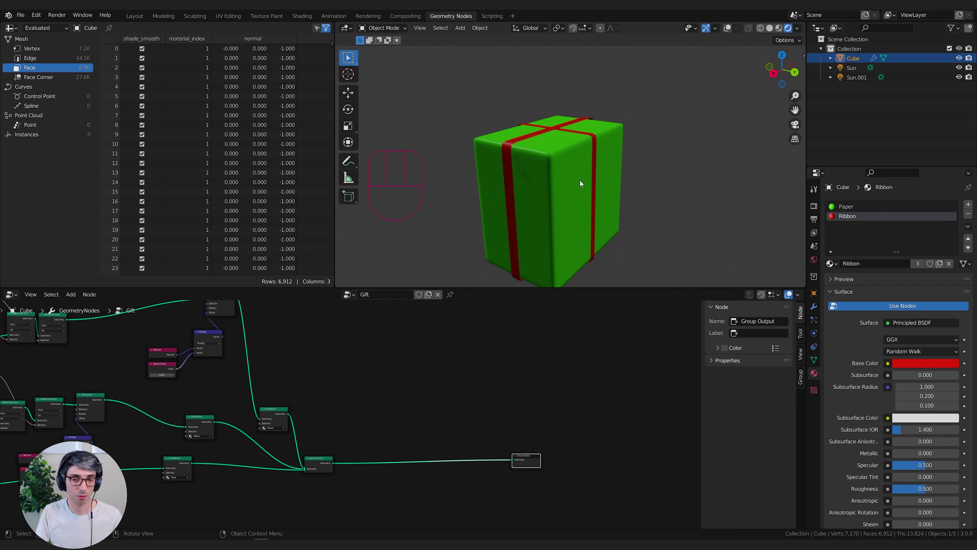
- Switch the viewport to Solid shading with overlays shown, and disconnect Join Geometry from the Group Output
click(768, 28)
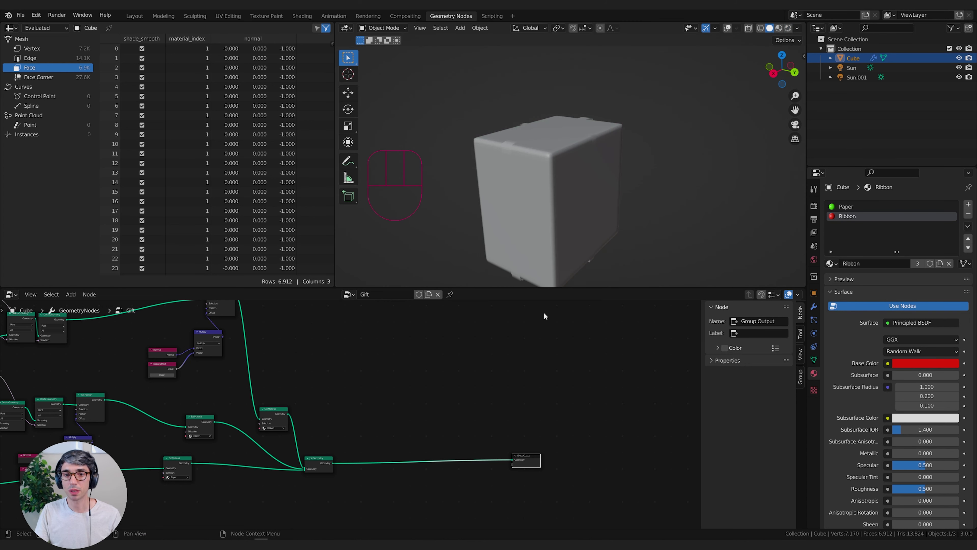
drag(512, 459, 388, 464)
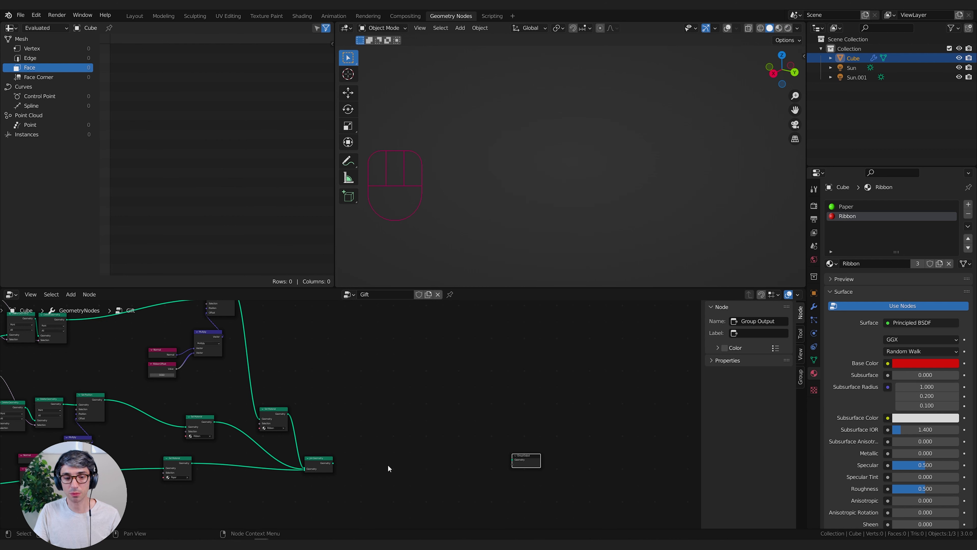
click(728, 28)
- Add a Quadrilateral curve primitive node in the empty space before the Group Output
key(shift+a)
shift+middle_drag(553, 411, 315, 402)
scroll(358, 423, up, 3)
scroll(509, 407, up, 5)
scroll(366, 419, up, 6)
drag(529, 411, 550, 409)
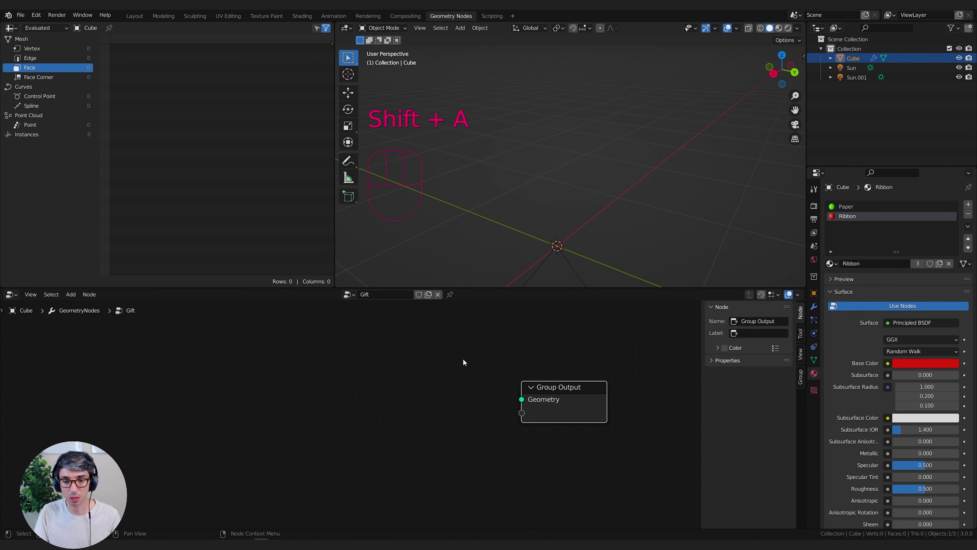
middle_drag(453, 360, 466, 360)
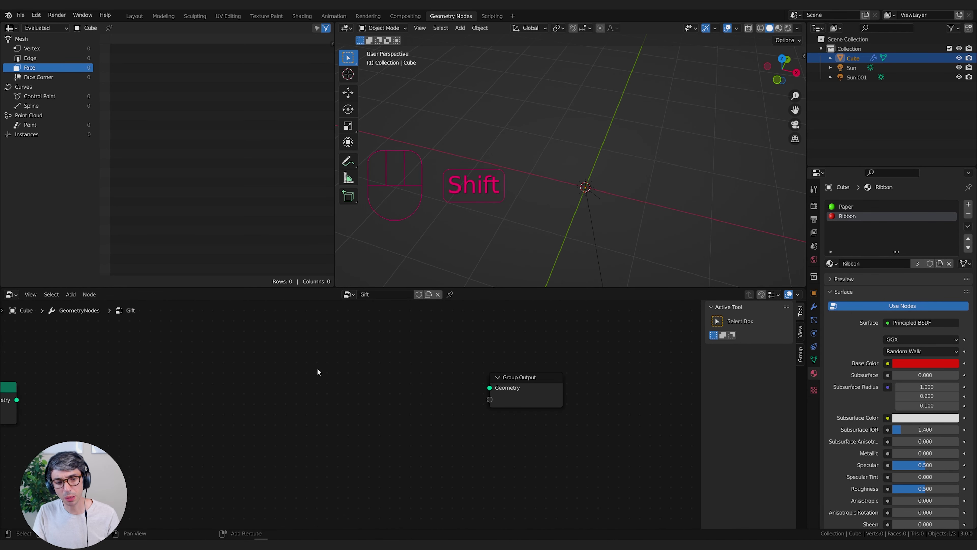
key(shift+a)
mouse_move(312, 369)
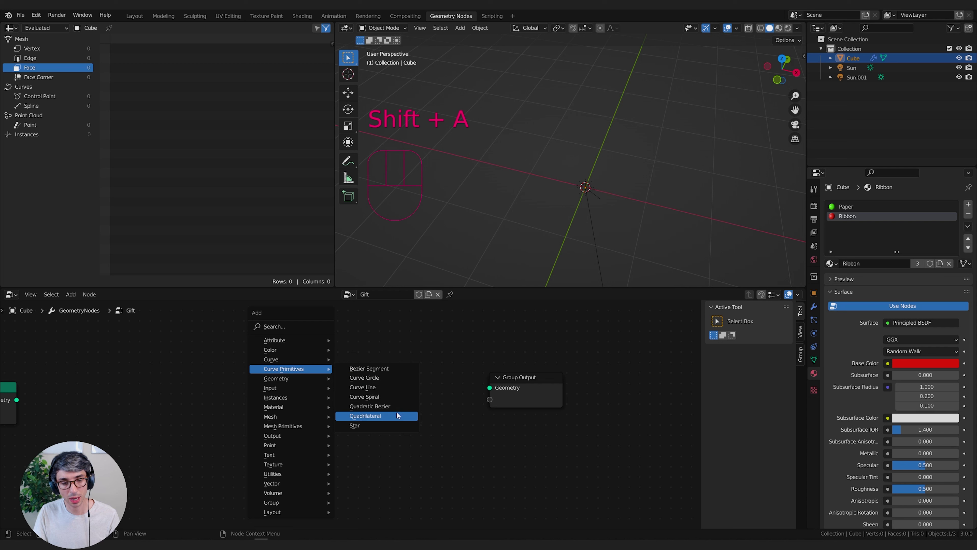
click(373, 416)
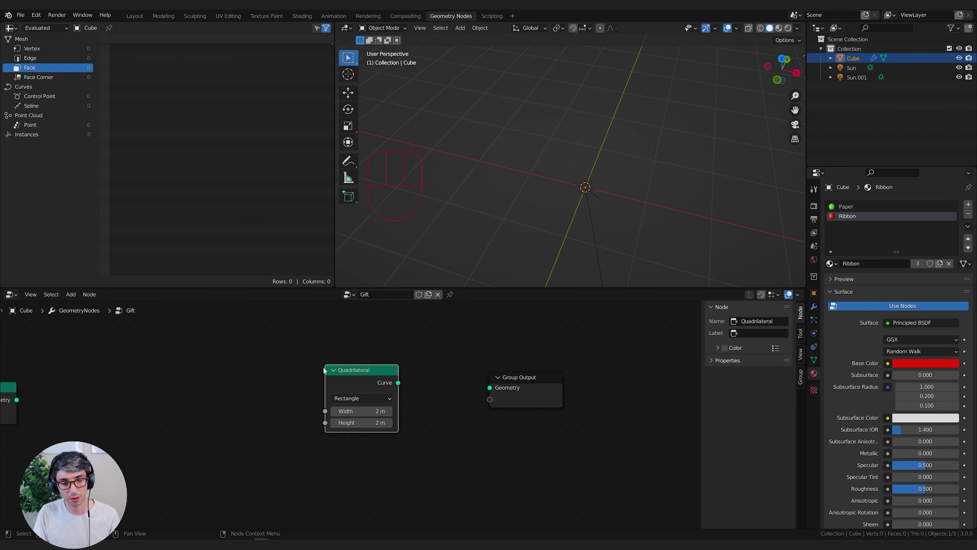
- Set the Quadrilateral node's shape to Kite and connect its curve to the Group Output geometry
click(347, 398)
click(353, 444)
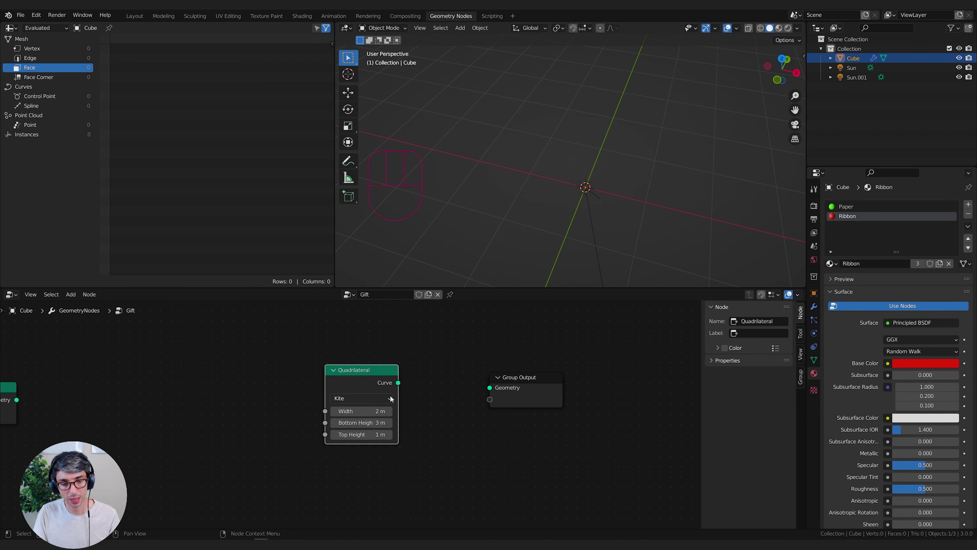
drag(398, 382, 490, 387)
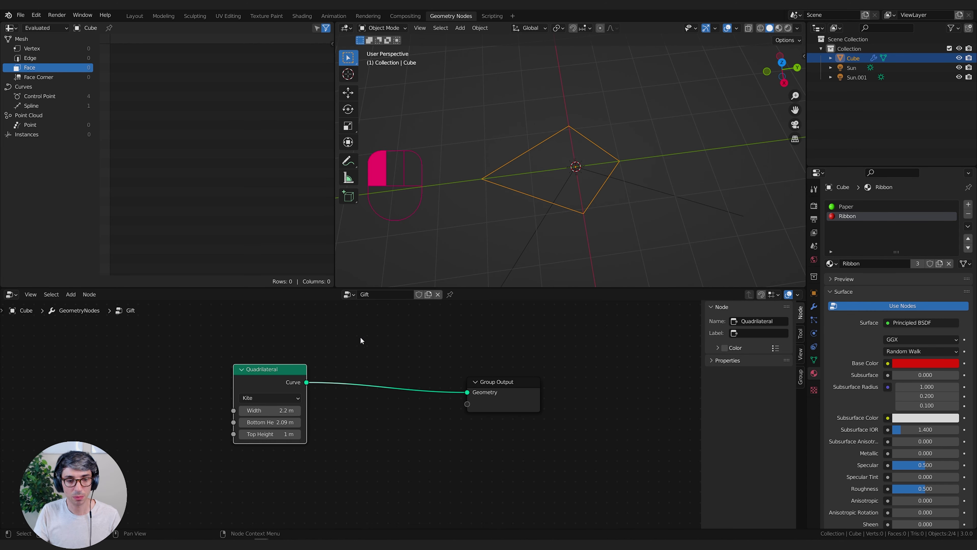
- Insert a Set Spline Type node between the Quadrilateral and Group Output, and set it to Bezier
key(shift+a)
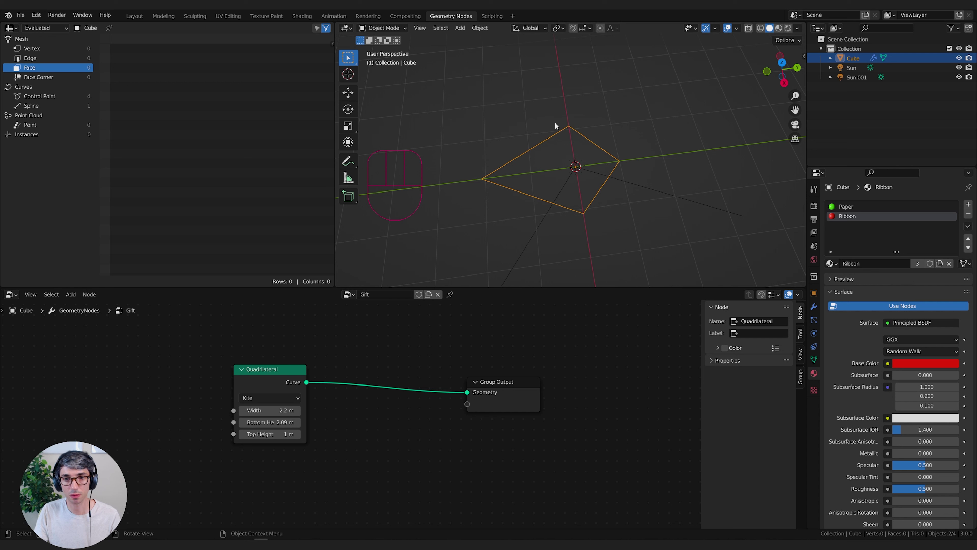
key(shift+a)
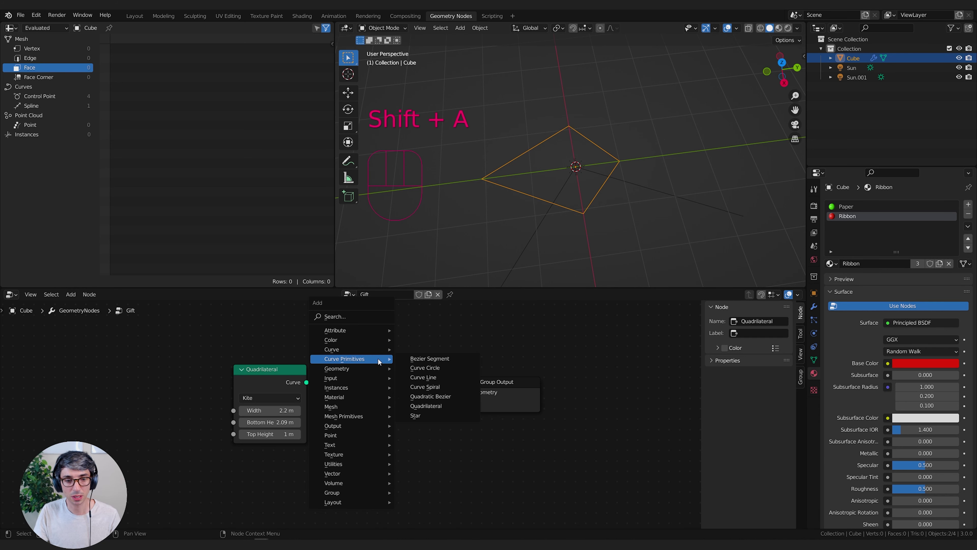
mouse_move(362, 349)
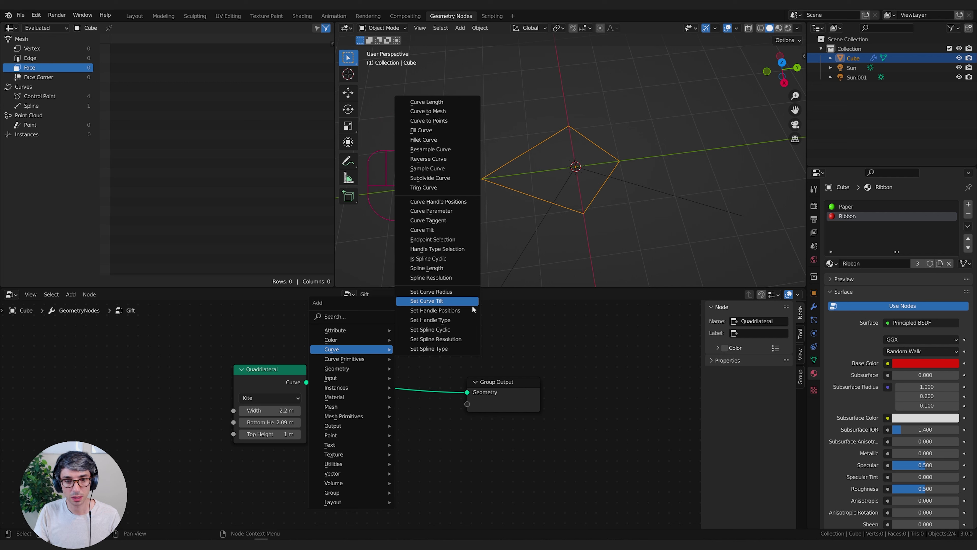
click(436, 349)
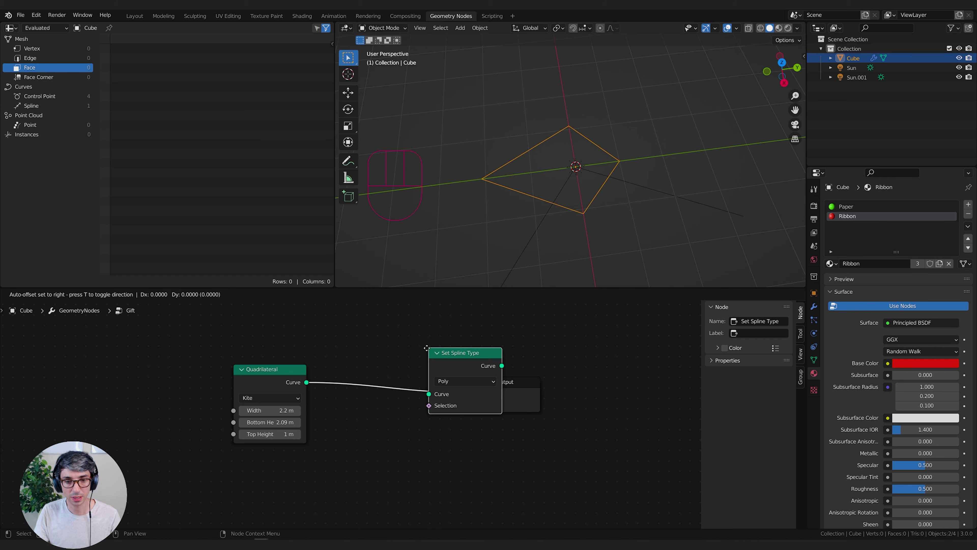
click(370, 394)
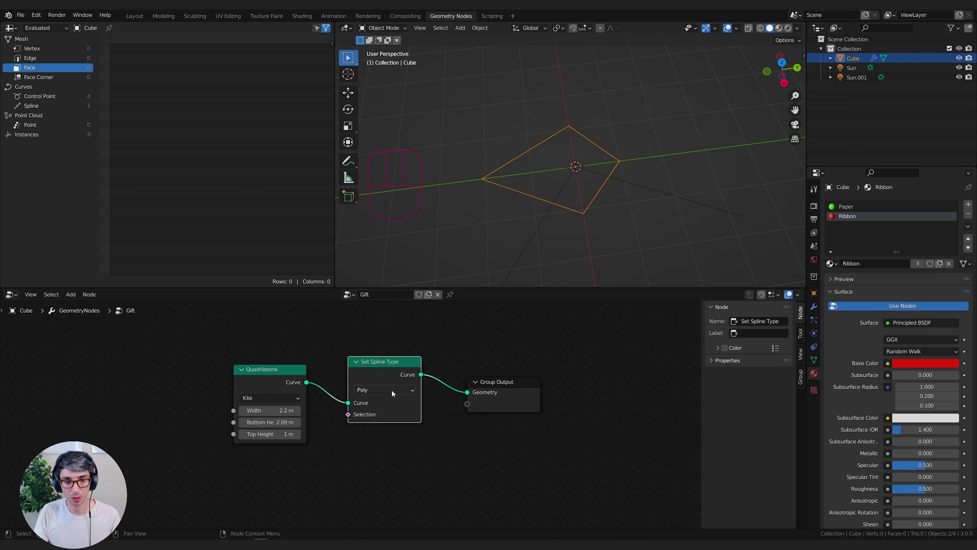
click(379, 402)
middle_drag(377, 402, 191, 415)
drag(346, 415, 481, 416)
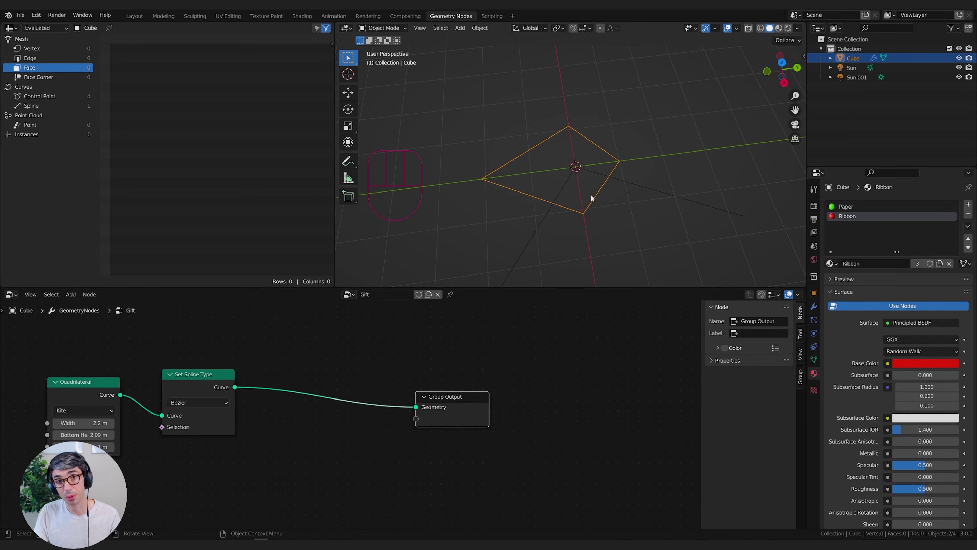
- Insert a Set Handle Type node, with Auto handles for Left, between Set Spline Type and Group Output
middle_drag(345, 388, 393, 385)
click(266, 371)
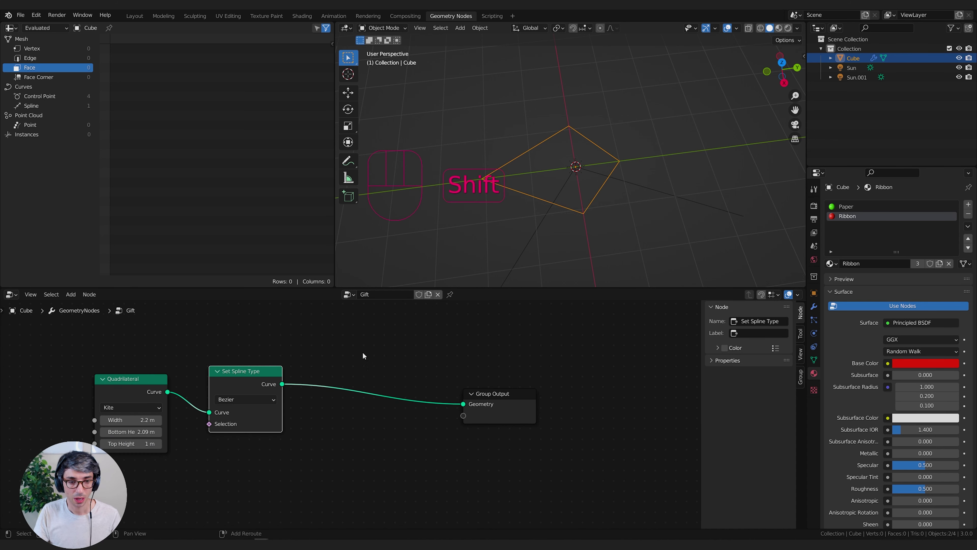
key(shift+a)
mouse_move(378, 349)
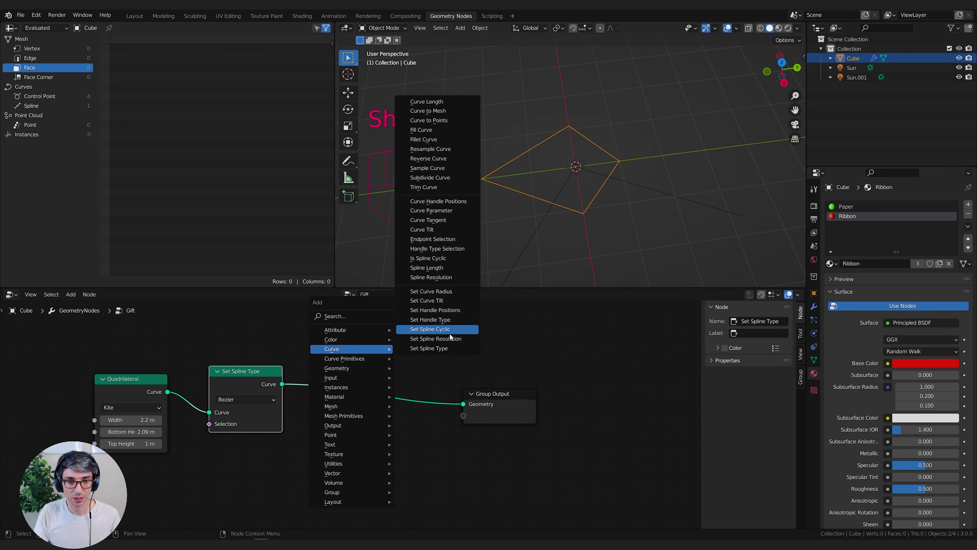
click(430, 319)
click(360, 344)
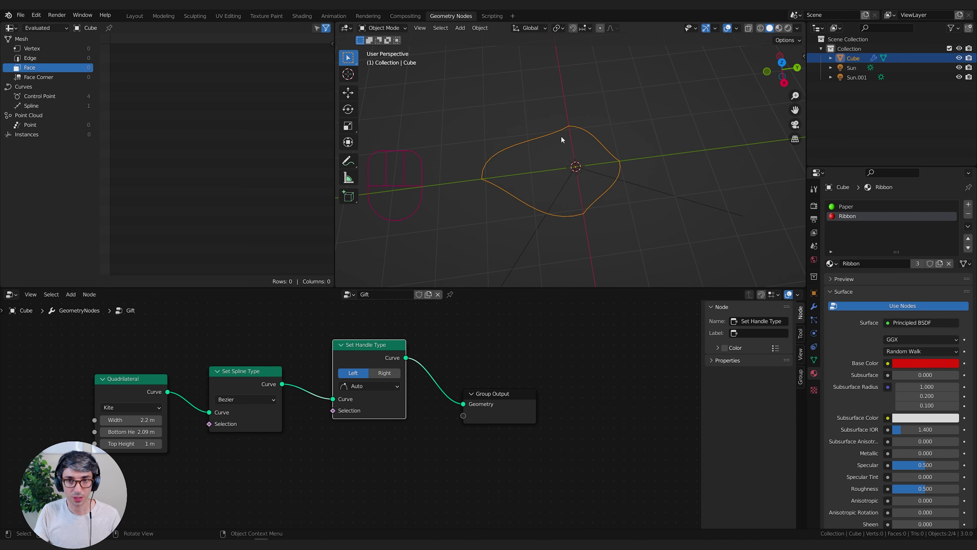
- Duplicate the Set Handle Type node, insert the copy before the Group Output, and set it to Right handles
middle_drag(546, 262, 598, 138)
key(shift+d)
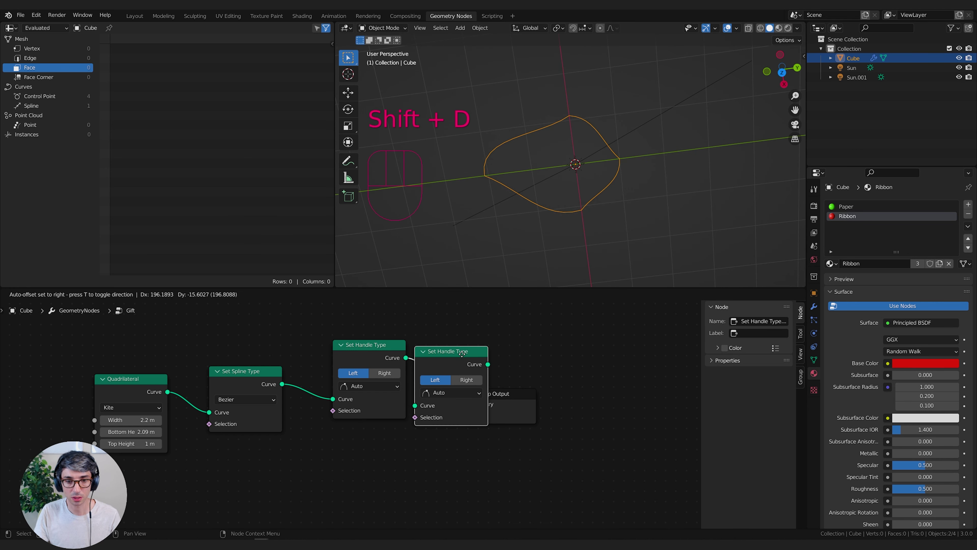
click(504, 378)
click(505, 378)
mouse_move(604, 219)
middle_down()
mouse_move(602, 201)
mouse_move(614, 213)
middle_up()
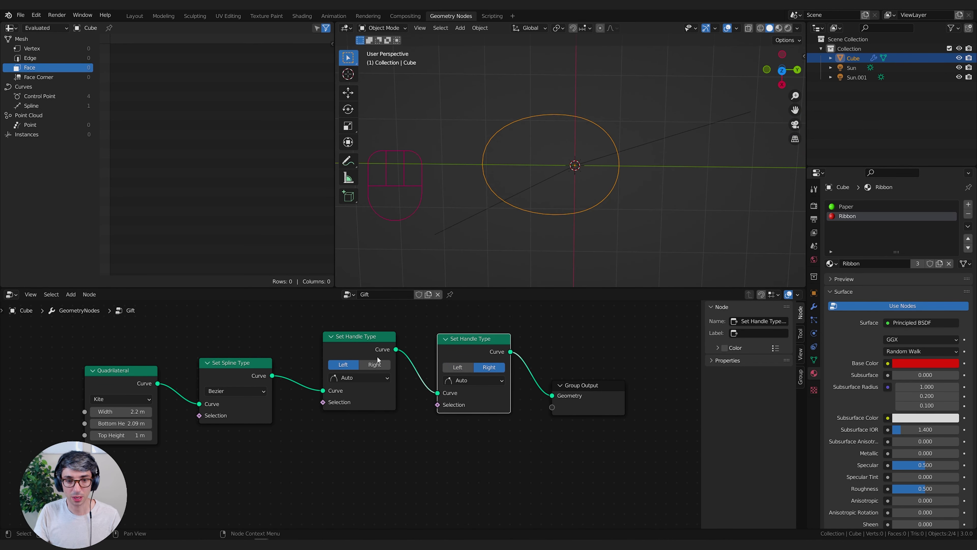
- Reposition the Set Spline Type and Quadrilateral nodes to line up with the two Set Handle Type nodes
click(354, 377)
middle_drag(291, 327, 412, 323)
drag(373, 361, 398, 346)
drag(244, 363, 260, 342)
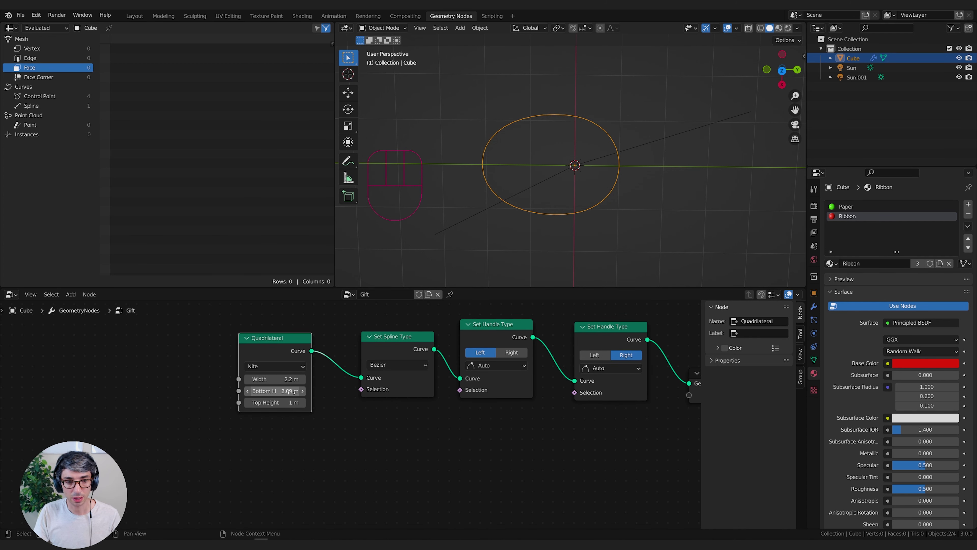
- Reshape the kite into a single loop with width 0 m, bottom height 0 m and top height 2.5 m
drag(289, 391, 350, 402)
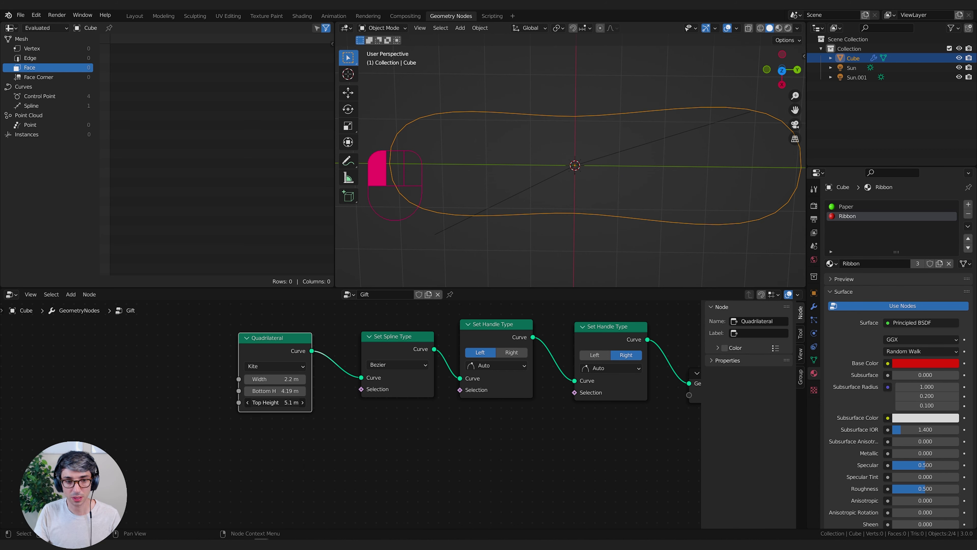
mouse_move(276, 391)
mouse_down()
mouse_move(287, 391)
mouse_move(277, 379)
mouse_move(247, 390)
mouse_move(281, 391)
mouse_up()
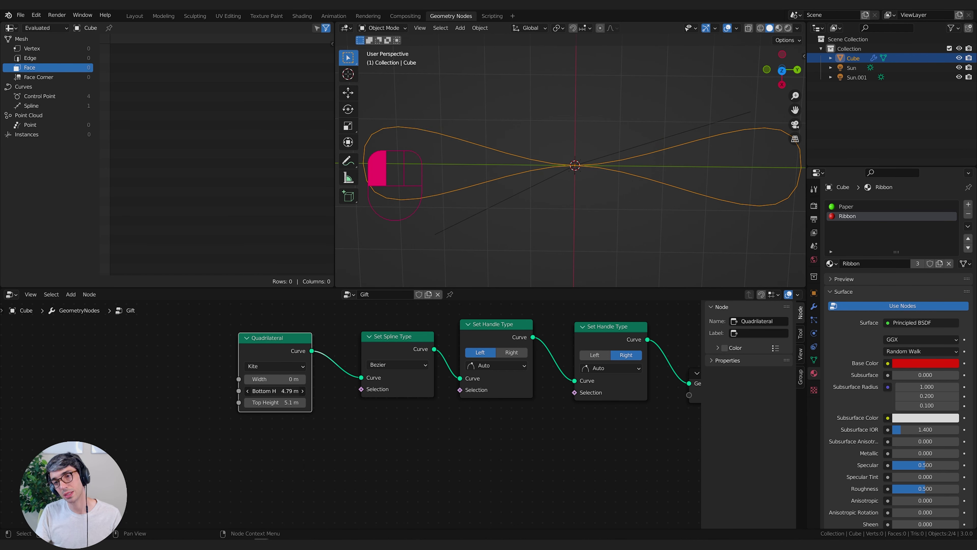
scroll(527, 230, down, 4)
drag(276, 391, 248, 390)
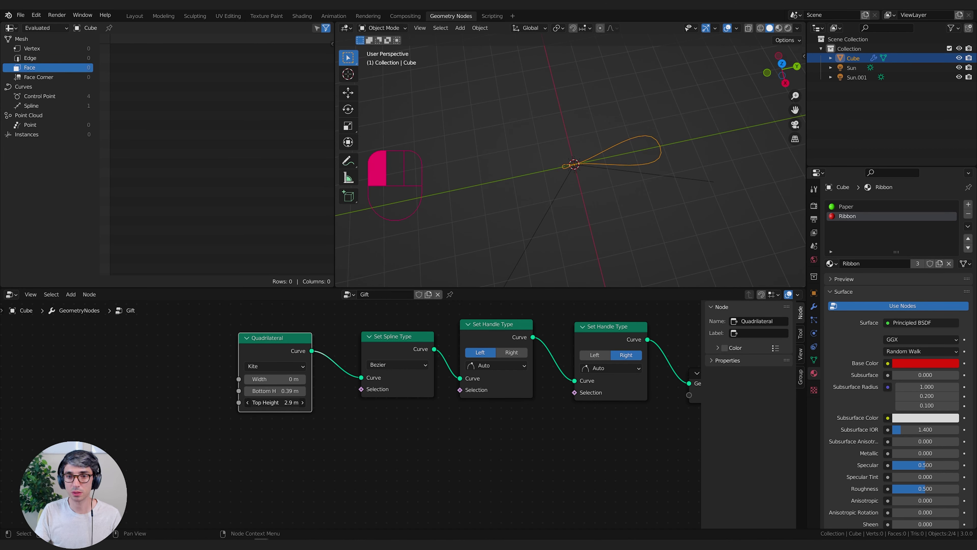
middle_drag(540, 196, 507, 175)
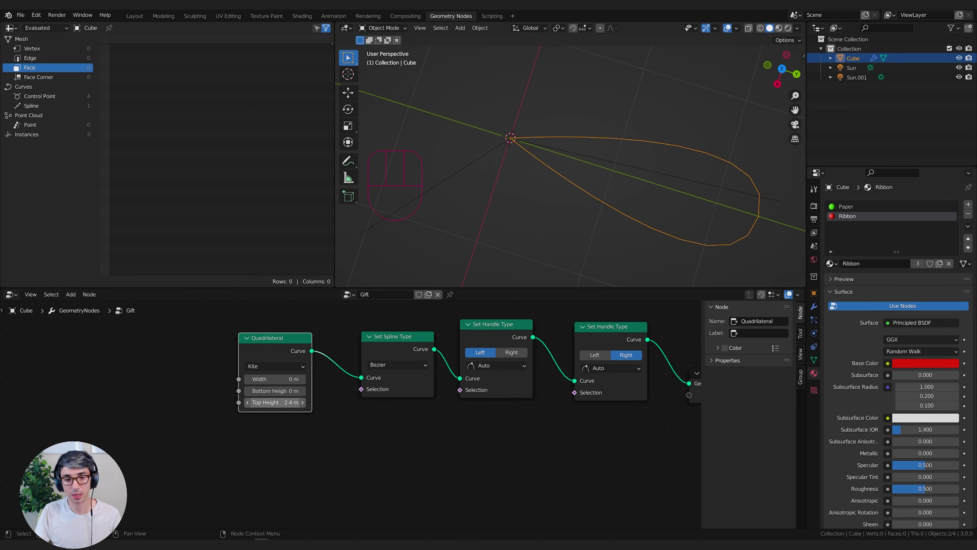
mouse_move(276, 402)
mouse_down()
mouse_move(267, 402)
mouse_move(278, 403)
mouse_up()
mouse_move(584, 208)
middle_down()
mouse_move(659, 208)
mouse_move(597, 215)
middle_up()
scroll(597, 215, down, 4)
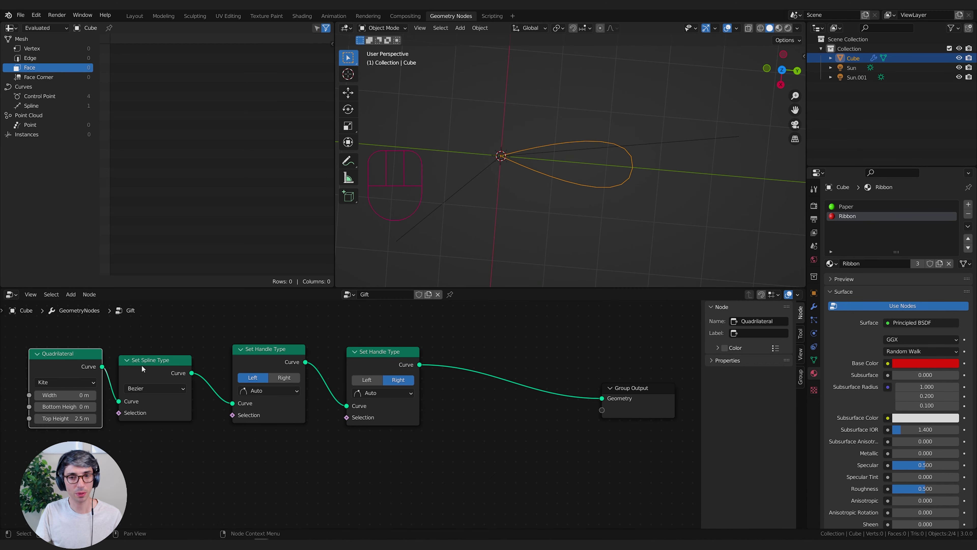
- Even out the spacing between the Set Spline Type node and the two Set Handle Type nodes
click(270, 350)
click(372, 350)
middle_drag(505, 222, 604, 141)
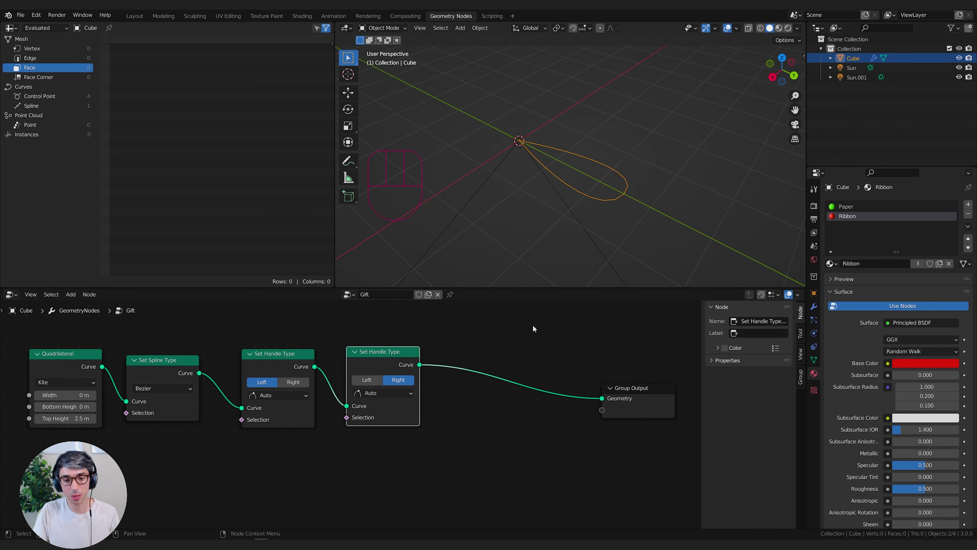
- Insert a Curve to Mesh node between the second Set Handle Type node and the Group Output
middle_drag(510, 332, 471, 334)
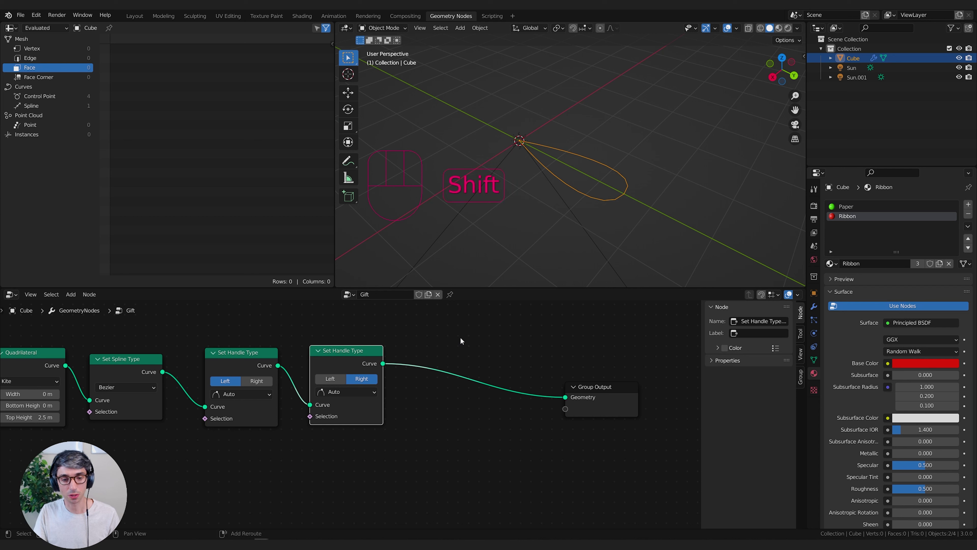
key(shift+a)
text(curv)
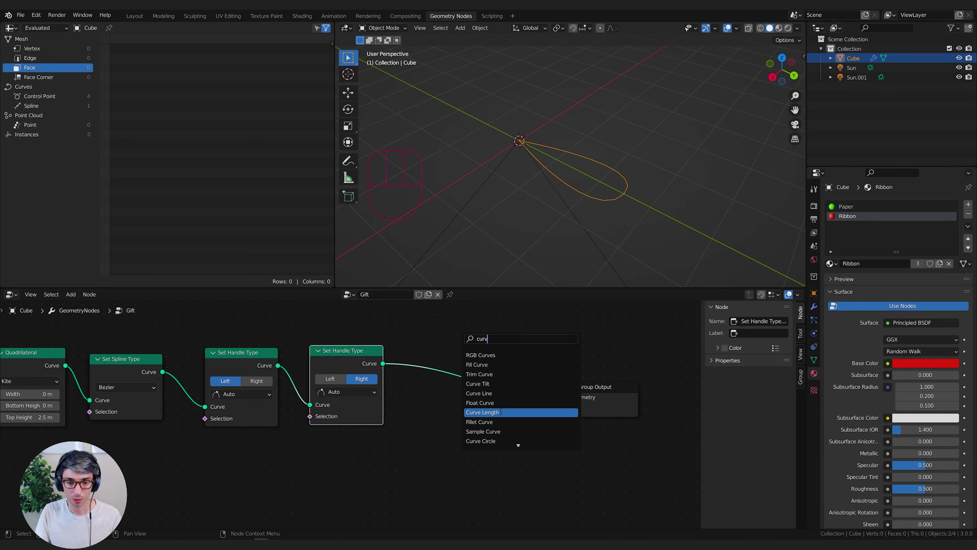
text(e to)
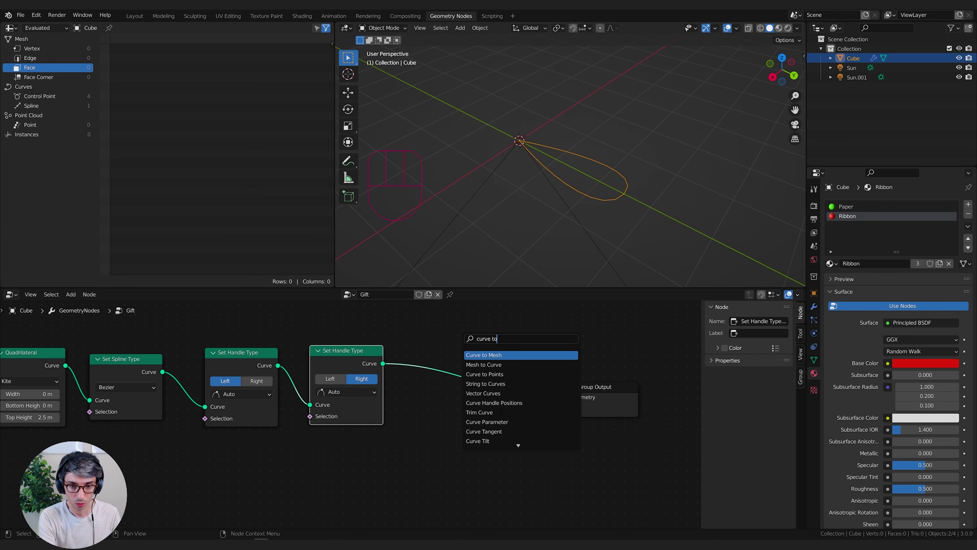
key(Return)
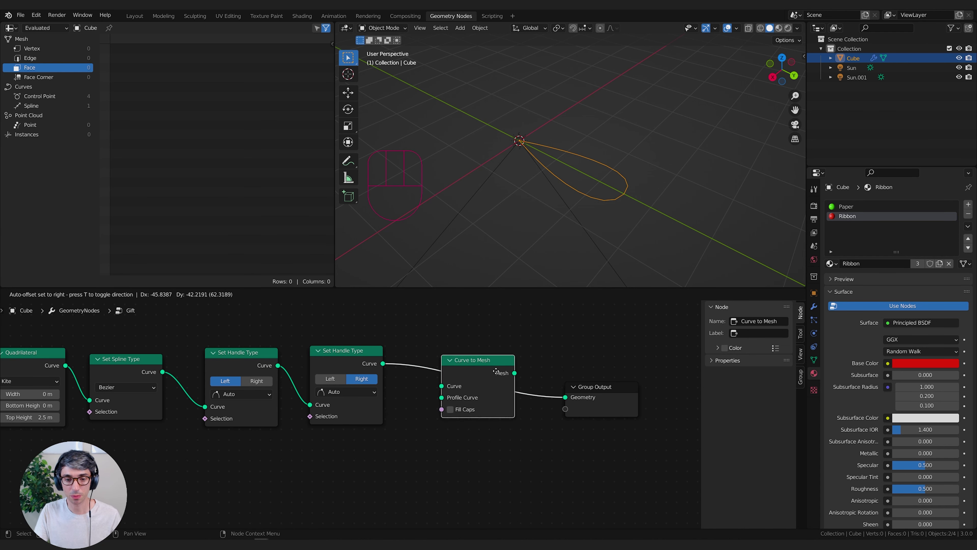
click(496, 410)
middle_drag(521, 457, 503, 452)
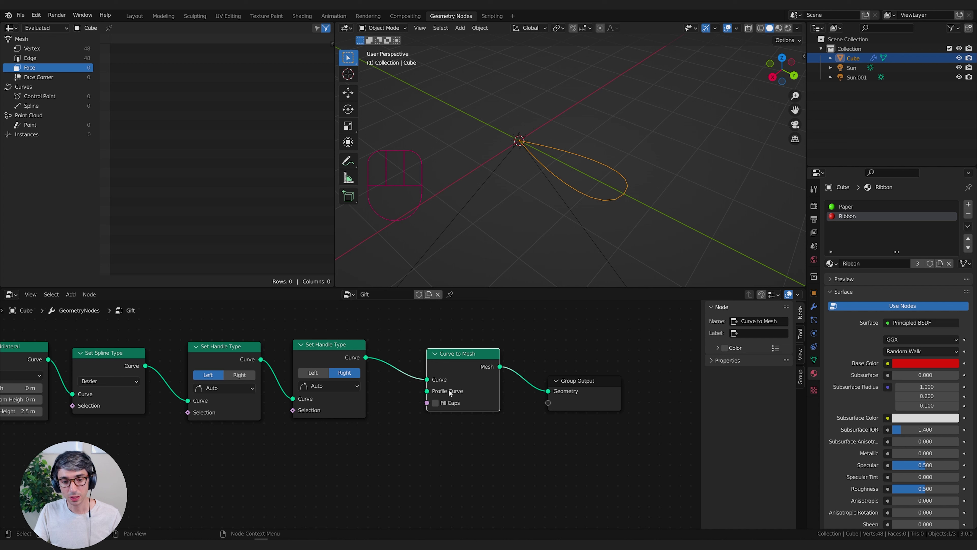
drag(454, 370, 465, 389)
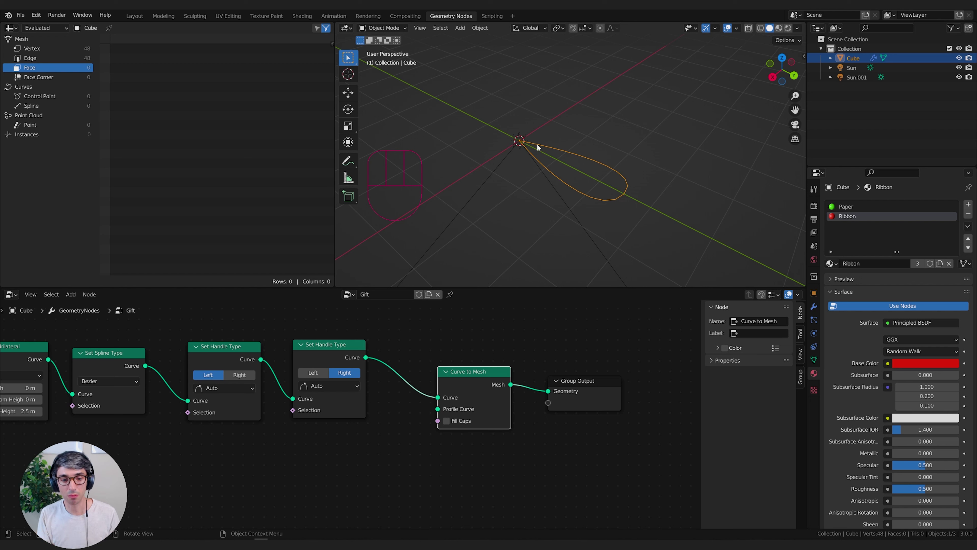
- Add a Curve Line node and connect its Curve output to the Profile Curve input of Curve to Mesh
key(shift+a)
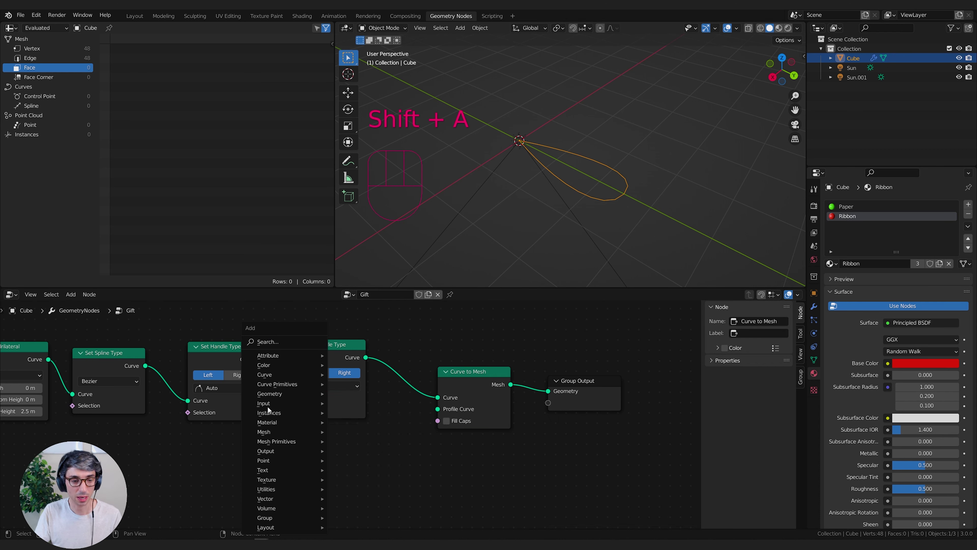
mouse_move(271, 392)
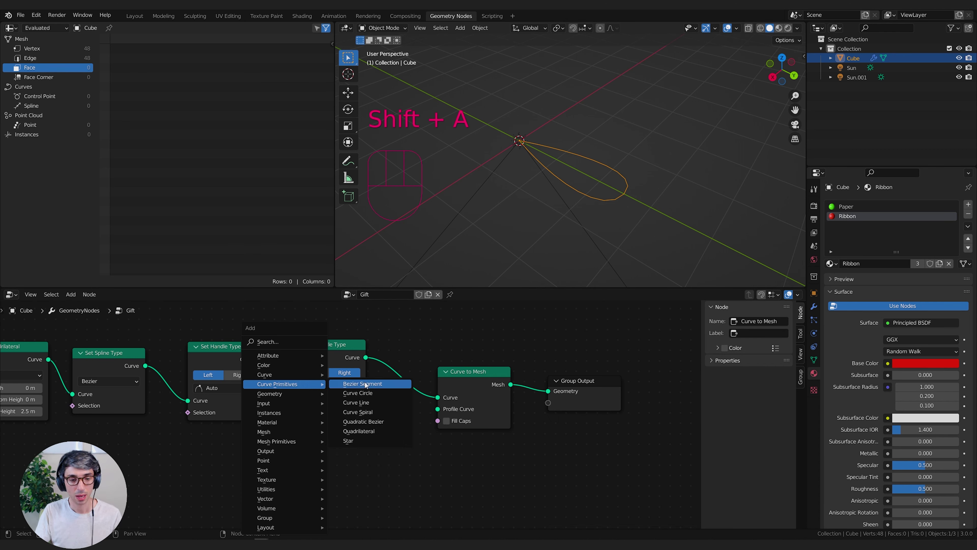
click(357, 402)
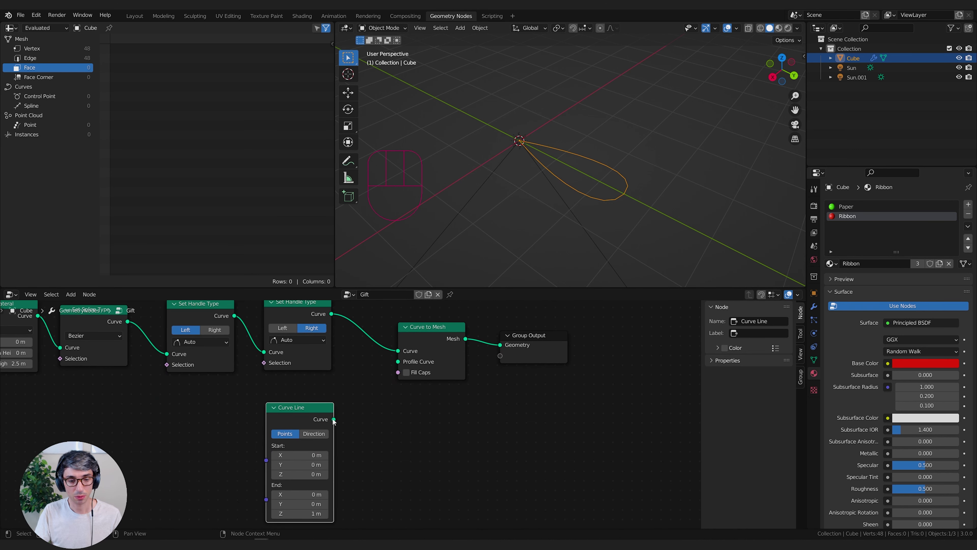
drag(333, 419, 398, 366)
middle_drag(554, 269, 550, 255)
middle_drag(398, 472, 434, 456)
middle_drag(600, 168, 556, 153)
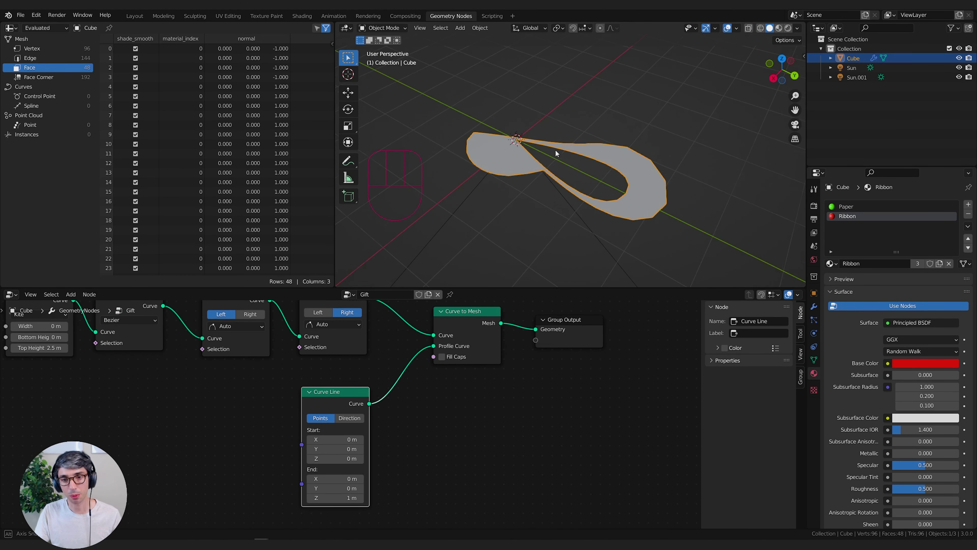
- Switch the Curve Line to Direction mode with Y direction 1, and check the loop in wireframe and solid shading
click(348, 418)
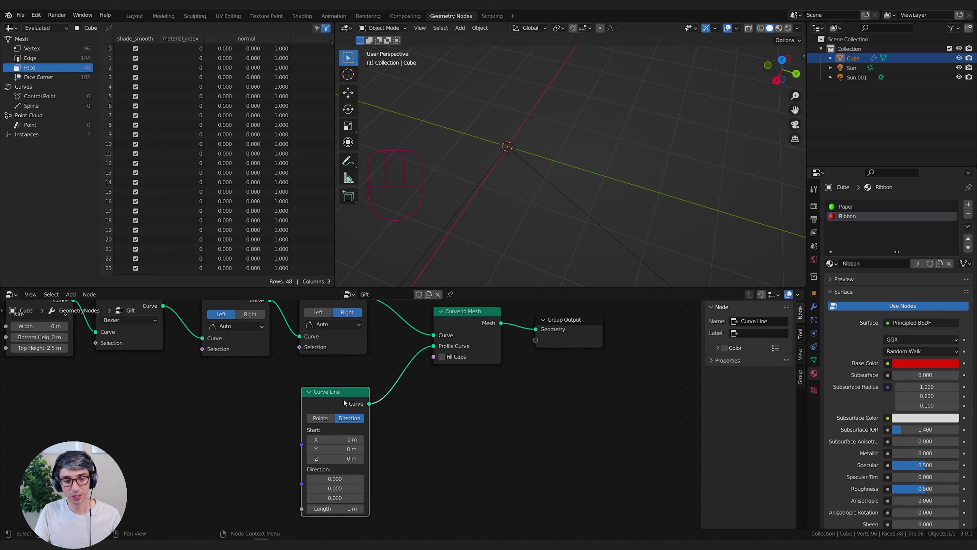
drag(344, 403, 341, 388)
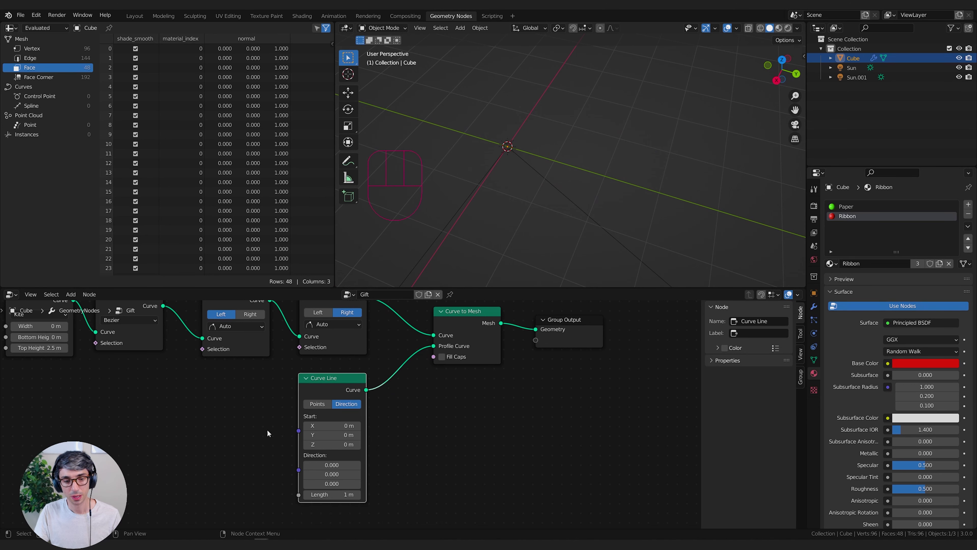
click(332, 474)
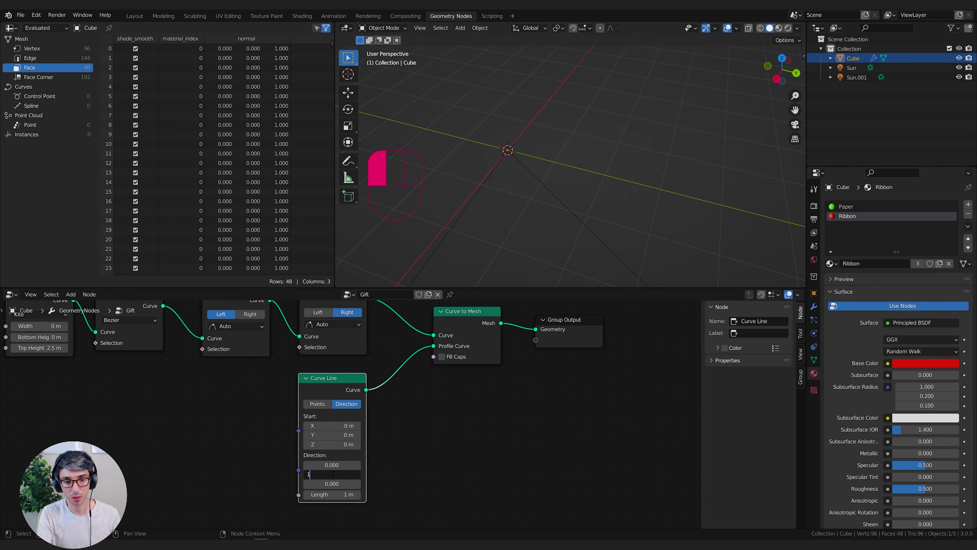
text(1)
key(Return)
middle_drag(592, 193, 546, 205)
click(760, 28)
mouse_move(666, 184)
middle_down()
mouse_move(670, 129)
mouse_move(528, 134)
mouse_move(535, 185)
mouse_move(665, 186)
mouse_move(723, 165)
middle_up()
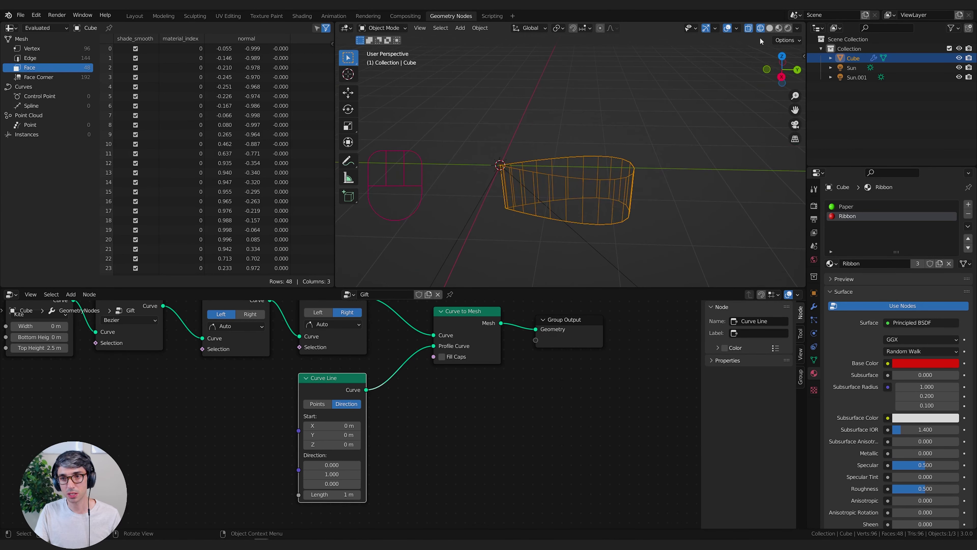
click(770, 28)
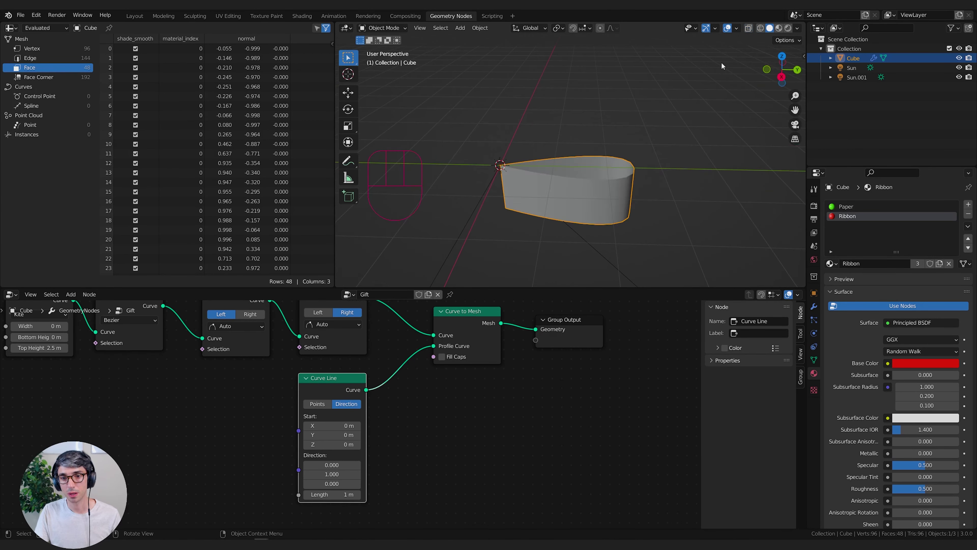
mouse_move(573, 192)
middle_down()
mouse_move(589, 201)
mouse_move(637, 92)
mouse_move(558, 161)
mouse_move(508, 170)
mouse_move(562, 202)
mouse_move(530, 181)
middle_up()
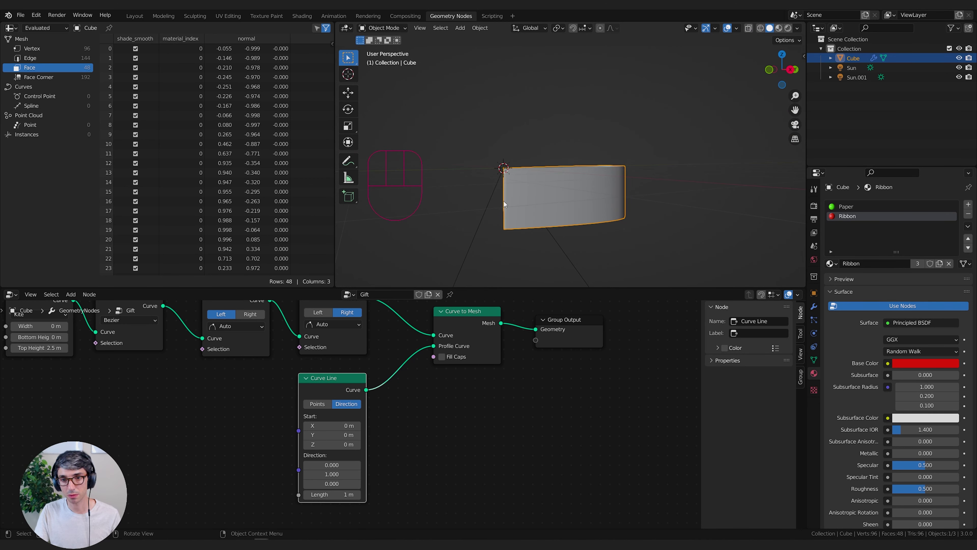
middle_drag(503, 201, 517, 183)
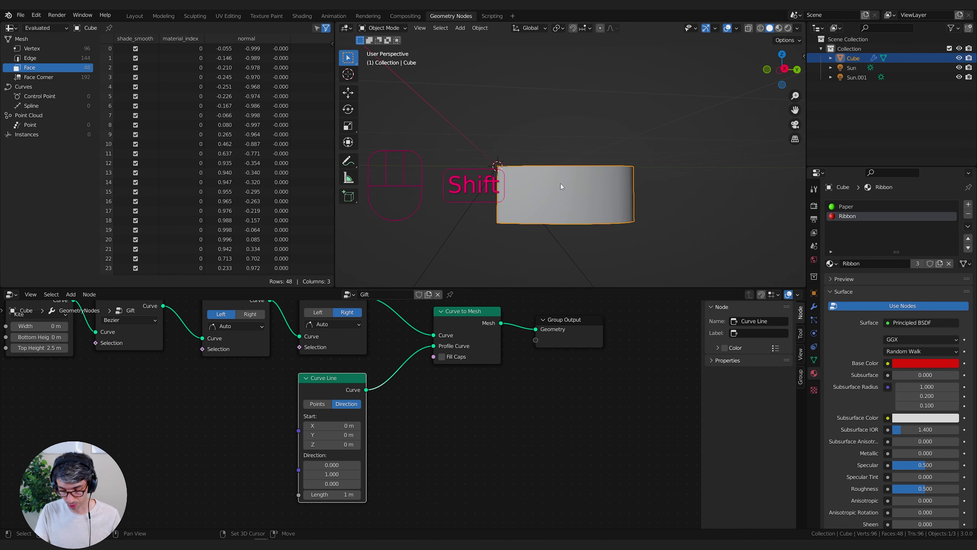
- Insert a Set Position node between Curve to Mesh and the Group Output, moving the Group Output aside for room
click(465, 400)
middle_drag(470, 416, 392, 434)
drag(469, 361, 542, 364)
click(447, 427)
key(shift+a)
text(pos)
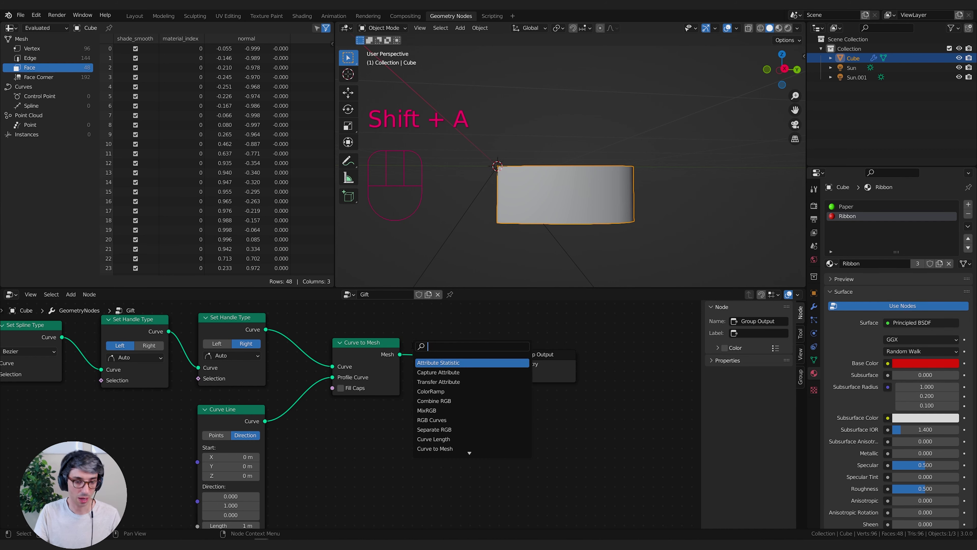
key(Down)
key(Return)
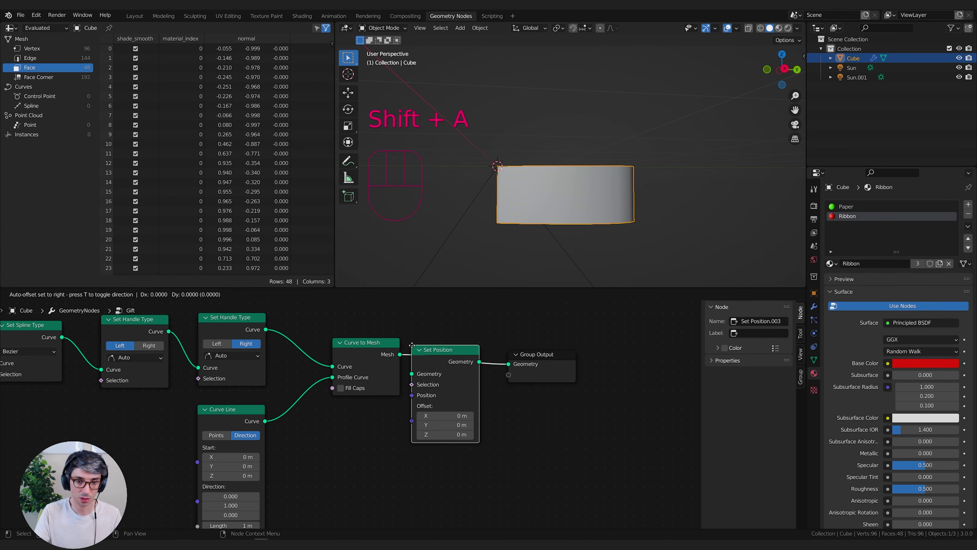
click(462, 320)
- Shorten the Curve Line to 0.4 m, and drive its Length from a new Value node set to 0.5
middle_drag(319, 441, 375, 436)
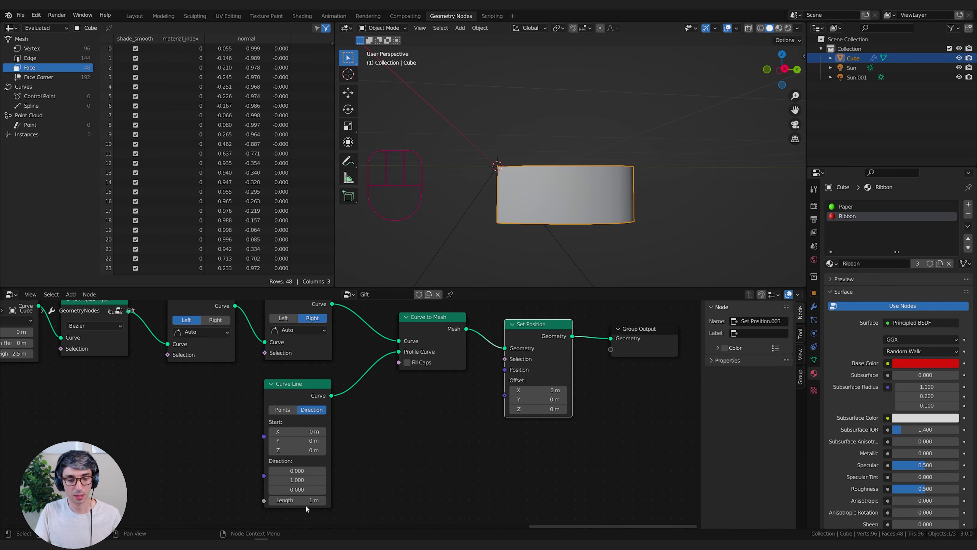
drag(297, 500, 270, 500)
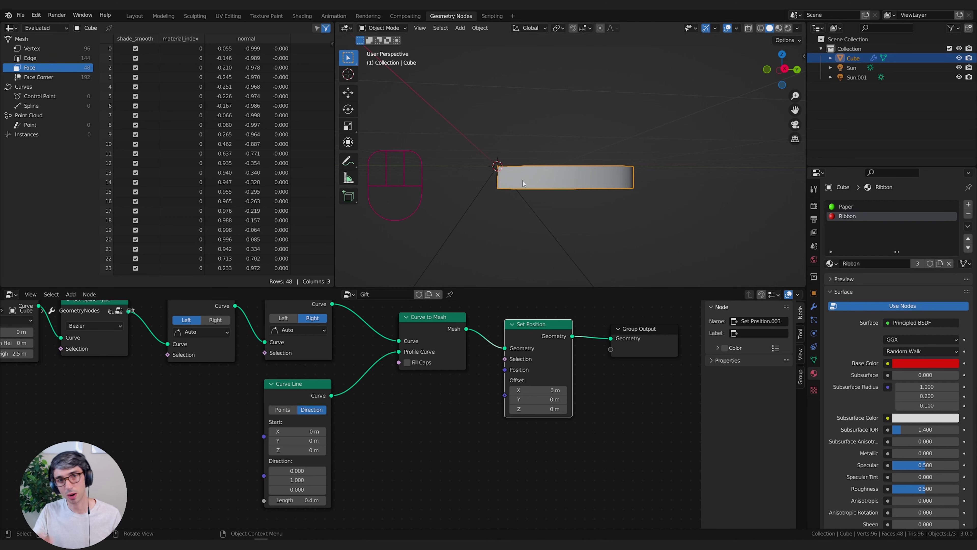
middle_drag(537, 349, 538, 338)
key(shift+a)
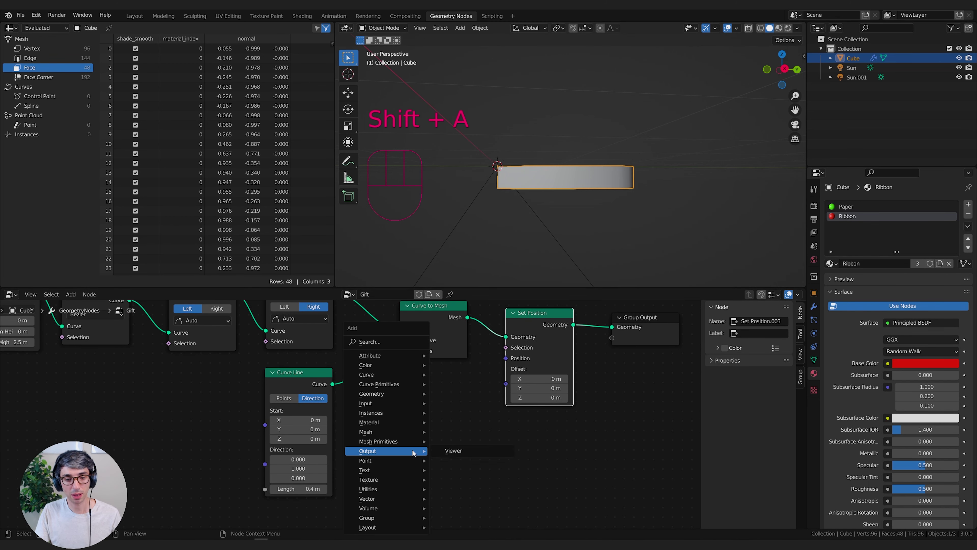
text(va)
key(Return)
click(159, 500)
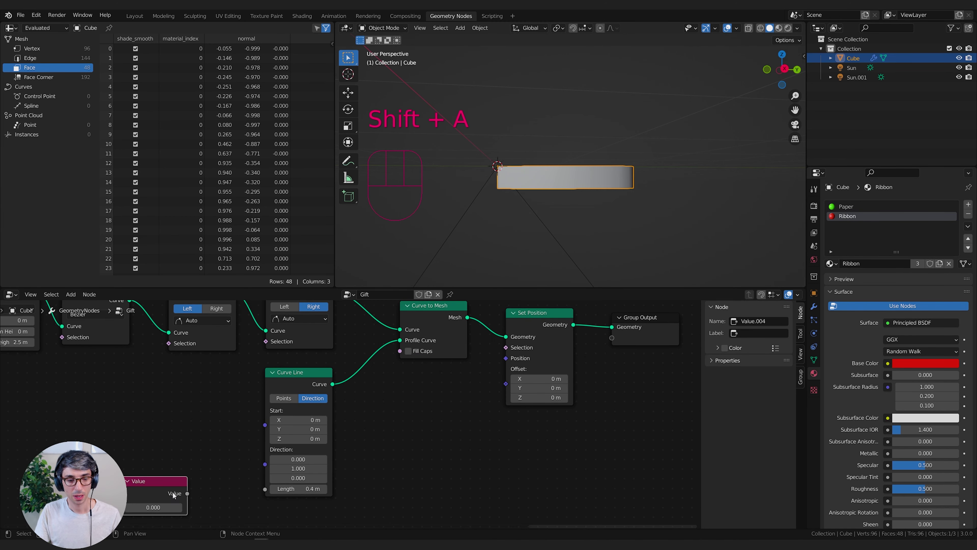
click(156, 507)
text(.5)
key(Return)
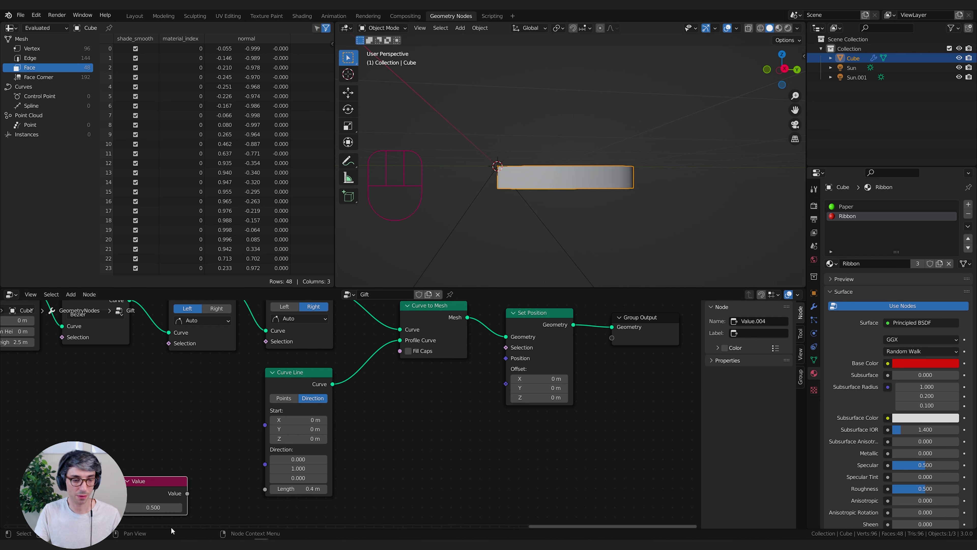
mouse_move(188, 493)
mouse_down()
mouse_move(265, 489)
mouse_move(179, 481)
mouse_up()
middle_drag(427, 502, 400, 460)
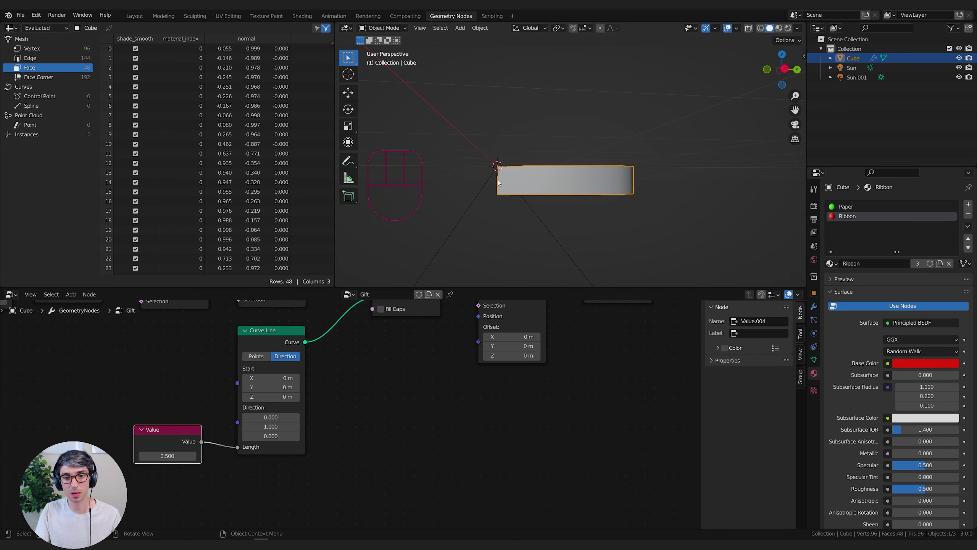
- Add a Math node set to Divide by 2 and connect the Value node to its first input
middle_drag(396, 422, 373, 466)
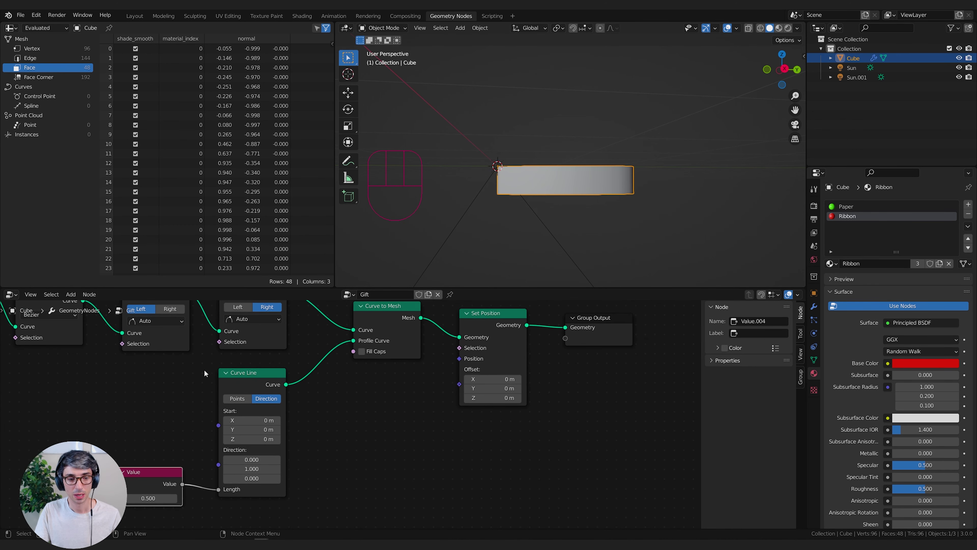
drag(242, 373, 238, 366)
middle_drag(461, 431, 430, 427)
key(shift+a)
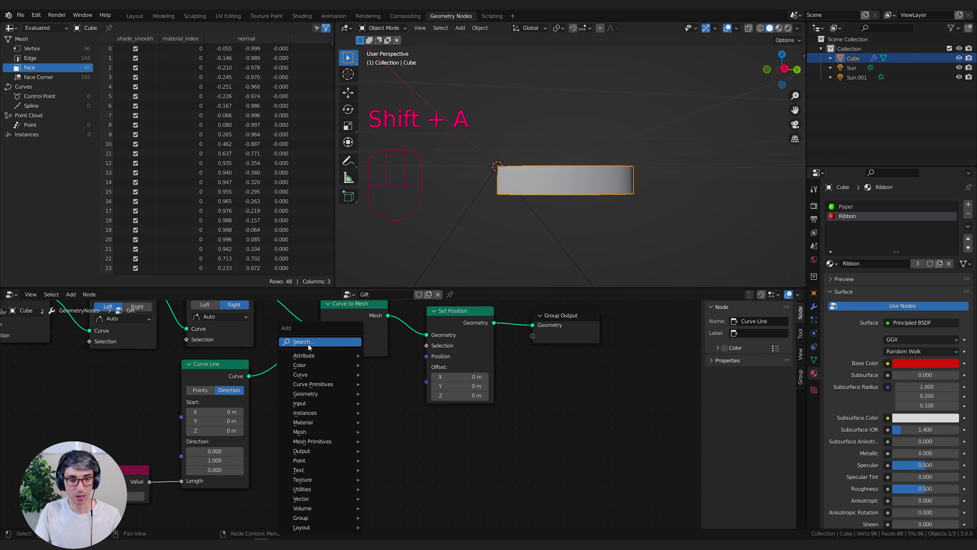
text(mat)
key(Return)
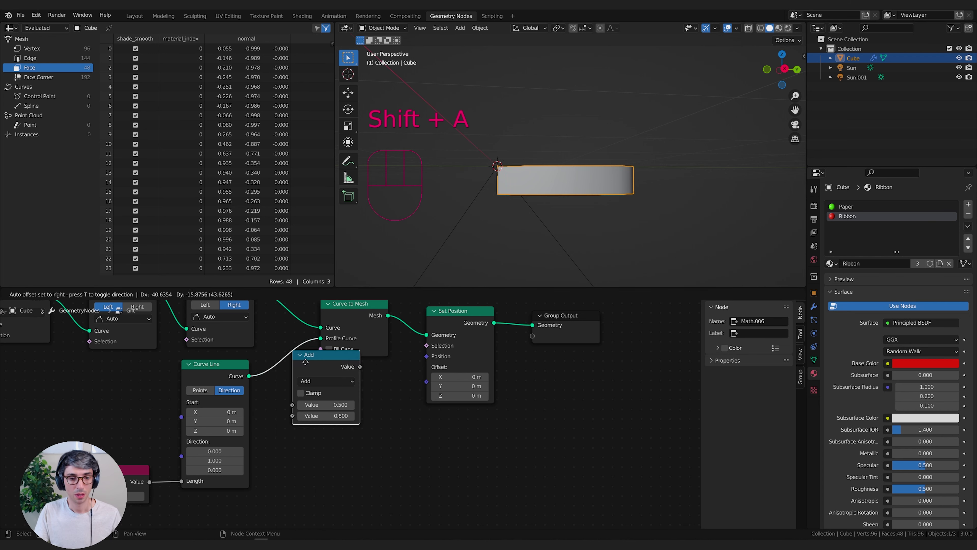
drag(150, 481, 307, 467)
click(333, 444)
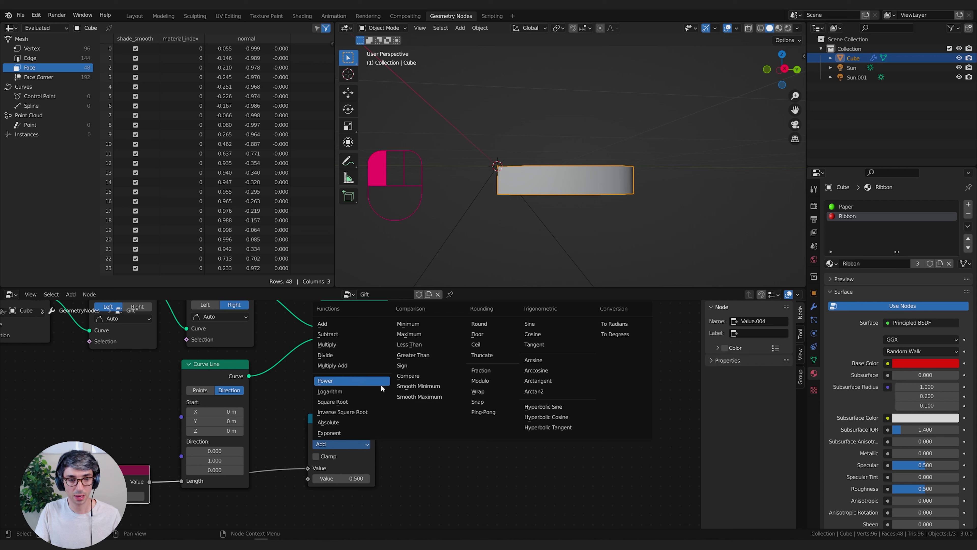
click(351, 355)
click(345, 478)
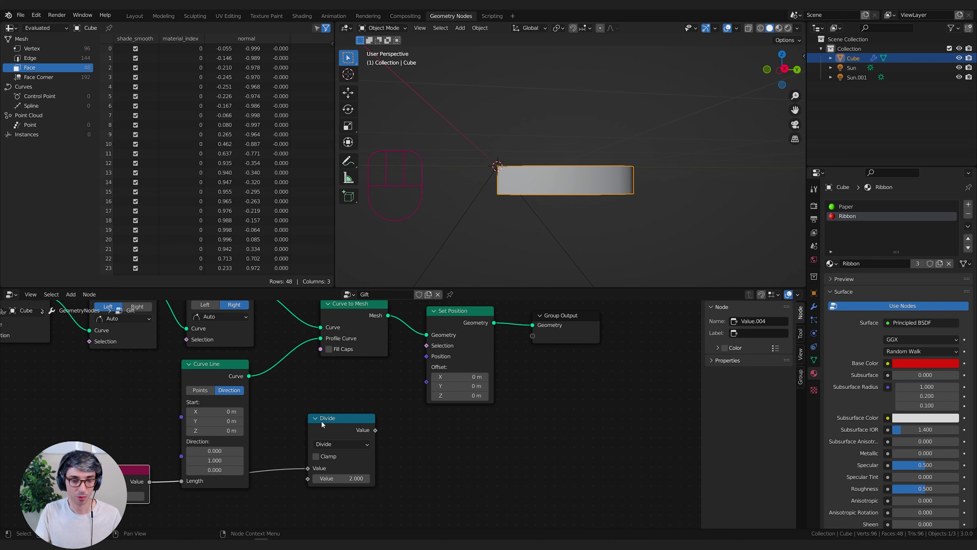
- Add a Combine XYZ node, feeding the Divide result into its Z and its Vector into the Set Position Offset
drag(325, 422, 255, 471)
middle_drag(256, 470, 196, 439)
drag(195, 439, 258, 420)
middle_drag(357, 407, 347, 454)
middle_drag(255, 477, 252, 458)
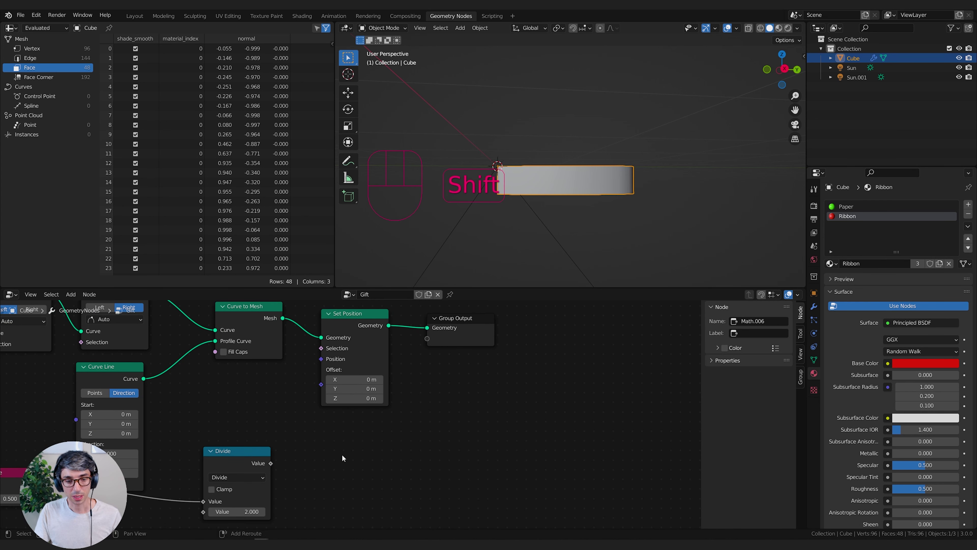
key(shift+a)
text(combin)
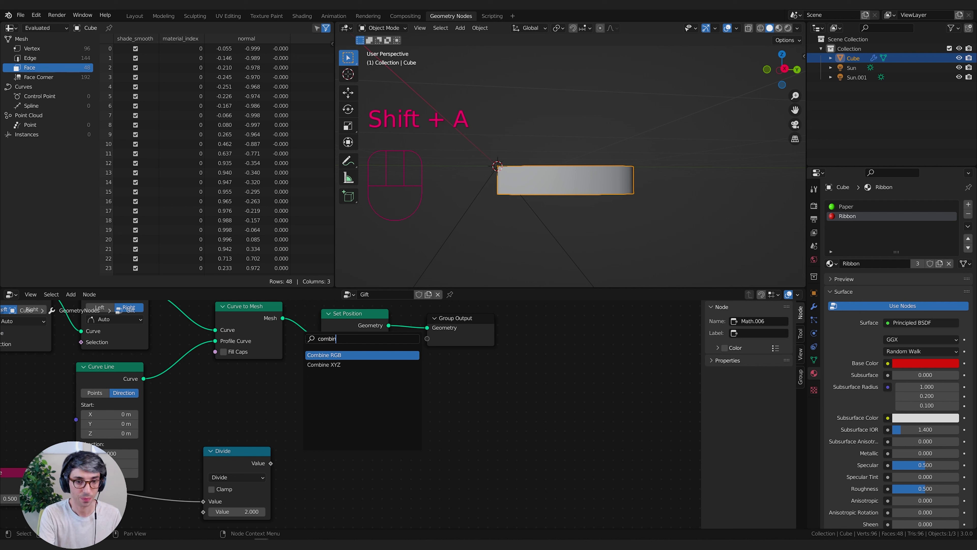
key(Down)
key(Return)
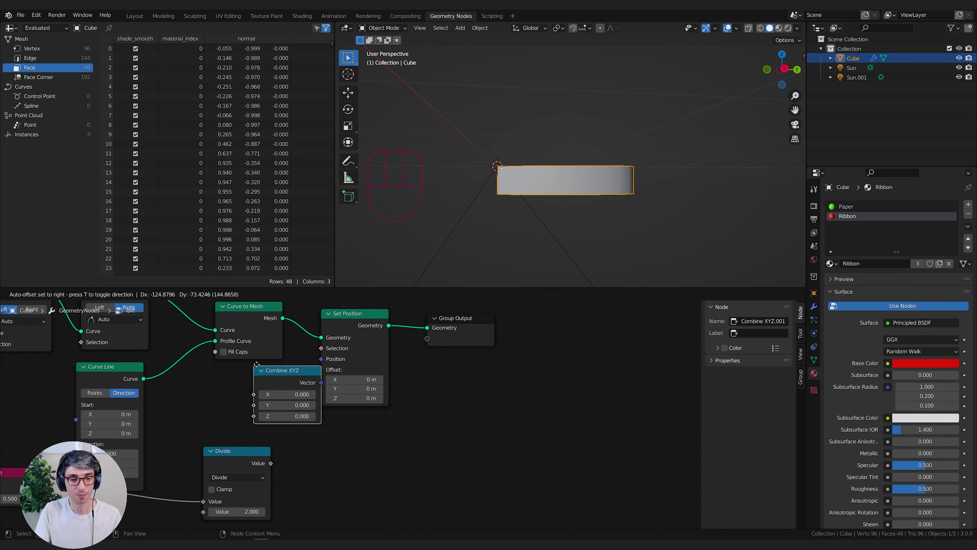
click(257, 372)
drag(263, 462, 243, 417)
drag(290, 372, 322, 384)
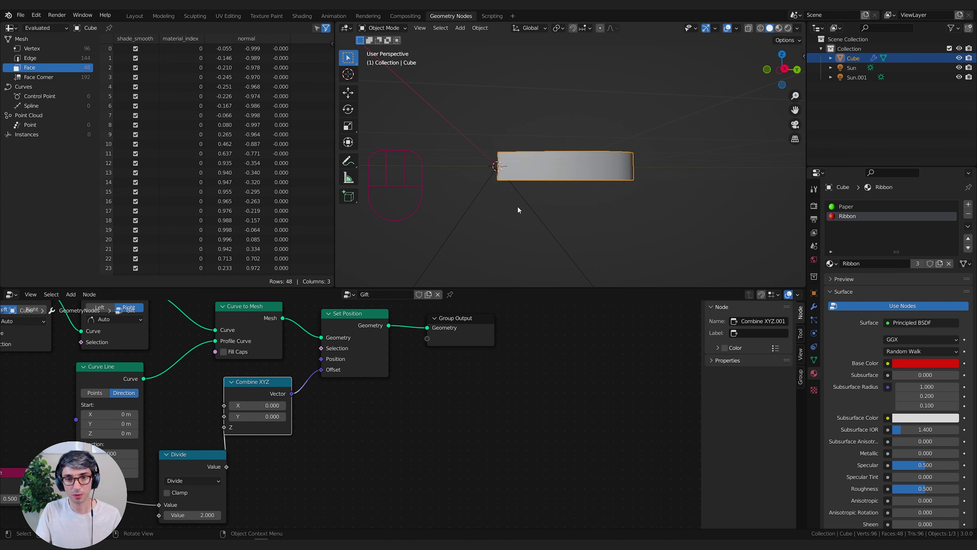
- Move the Group Output aside and insert a Transform node between Set Position and the Group Output
mouse_move(518, 209)
middle_down()
mouse_move(615, 212)
mouse_move(543, 253)
mouse_move(514, 212)
mouse_move(523, 222)
middle_up()
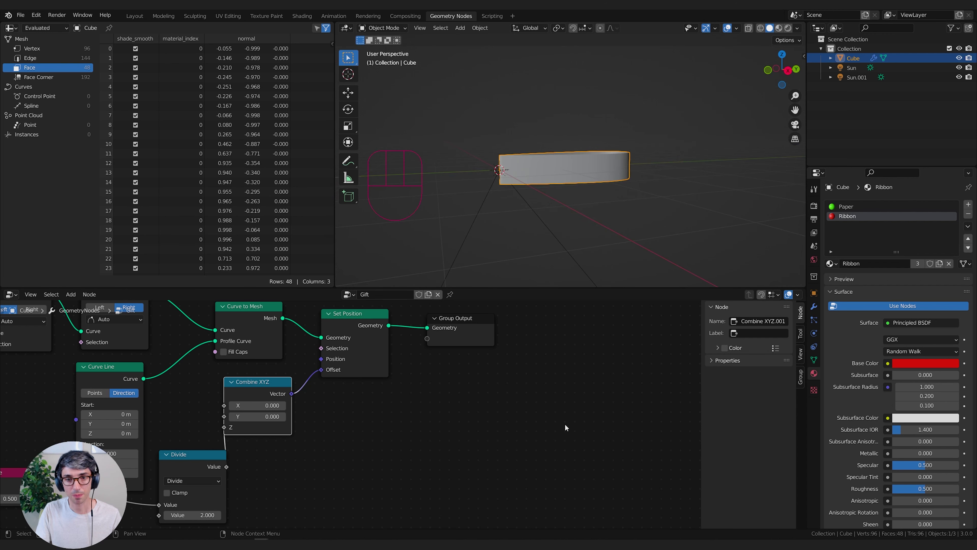
drag(473, 341, 563, 342)
middle_drag(561, 392, 480, 433)
middle_drag(542, 201, 517, 285)
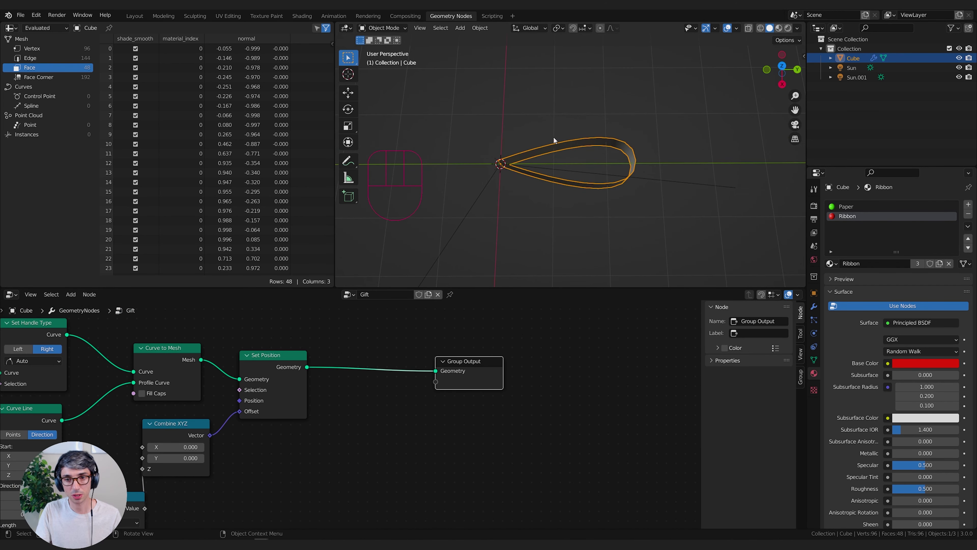
middle_drag(553, 136, 575, 175)
key(shift+a)
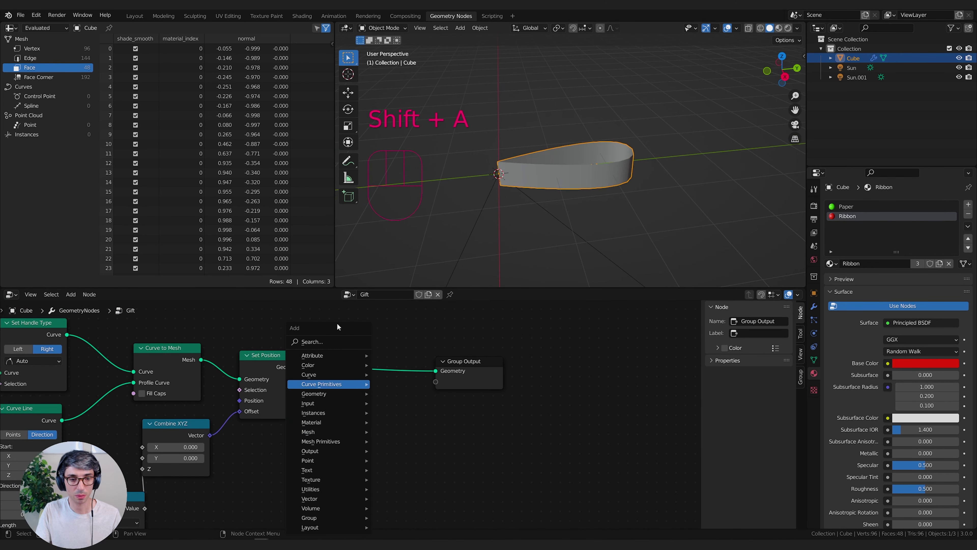
click(334, 343)
text(tra)
click(351, 361)
click(346, 358)
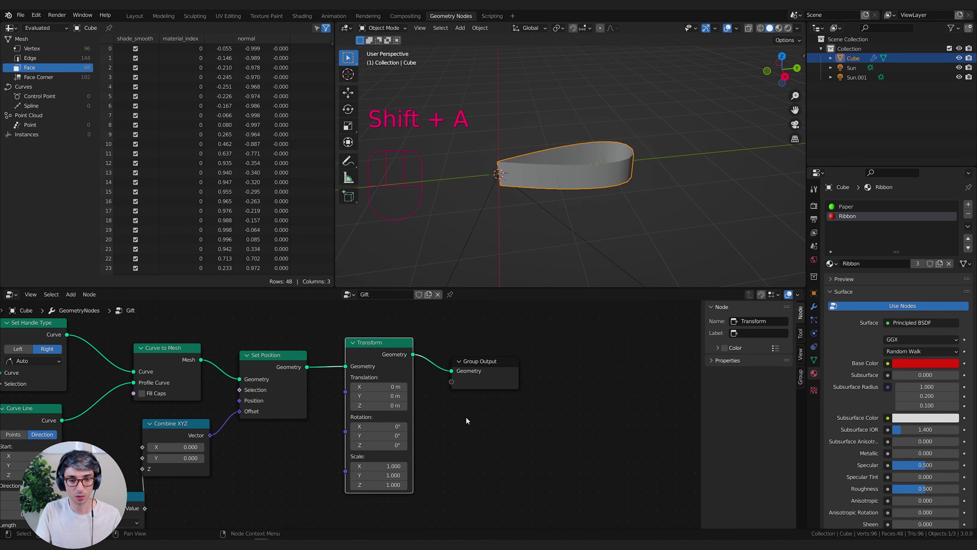
- Set the Transform node's Y scale to 0.51 to shorten the ribbon loop
shift+drag(384, 475, 357, 475)
middle_drag(496, 262, 511, 62)
middle_drag(464, 59, 459, 65)
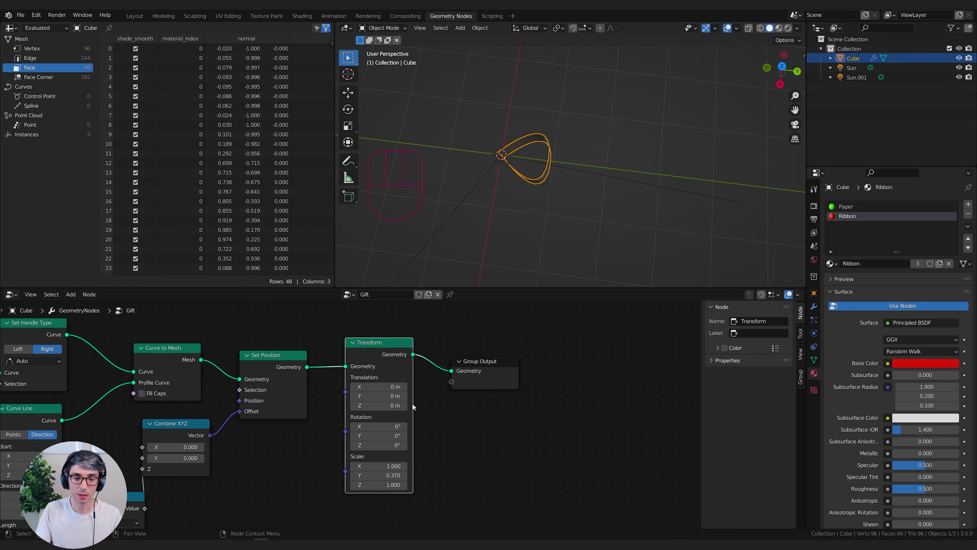
shift+drag(373, 475, 379, 475)
mouse_move(500, 275)
middle_down()
mouse_move(497, 193)
mouse_move(414, 214)
mouse_move(512, 236)
mouse_move(480, 264)
mouse_move(519, 208)
mouse_move(535, 205)
mouse_move(484, 173)
mouse_move(527, 175)
mouse_move(430, 147)
mouse_move(549, 114)
mouse_move(630, 155)
mouse_move(630, 180)
middle_up()
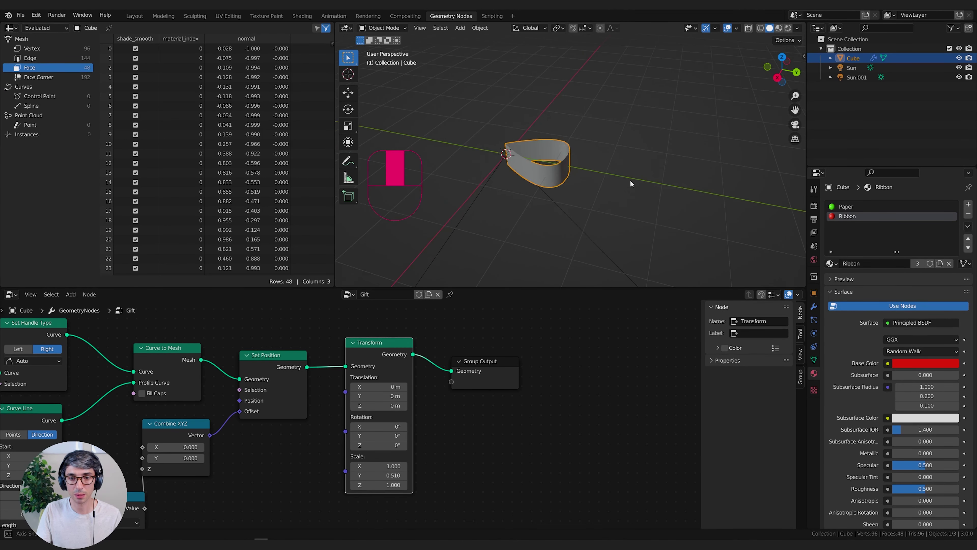
- Set the Transform node's Y rotation to 90° so the ribbon loop stands upright
drag(381, 435, 372, 435)
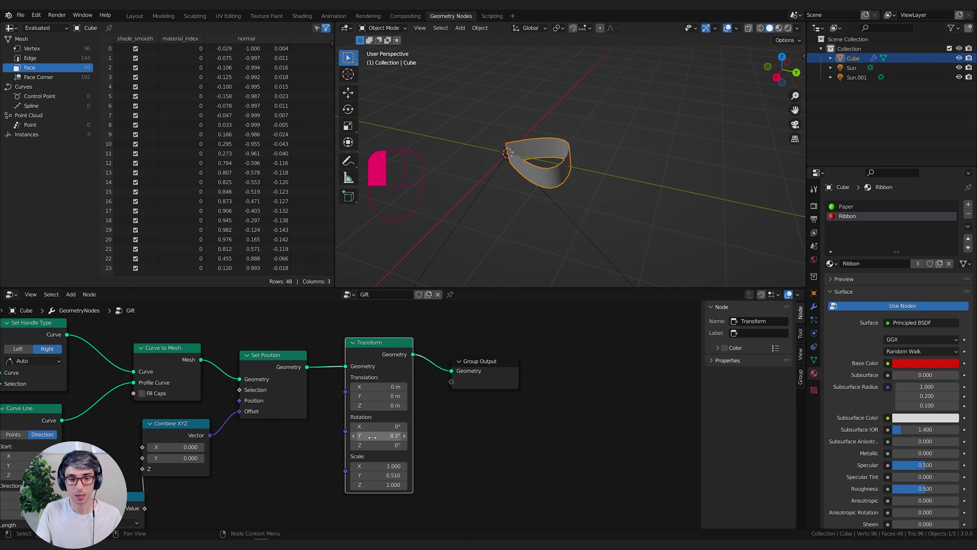
click(372, 435)
key(Return)
- Duplicate the Transform node, insert the copy before the Group Output, and reset its Y rotation to 0° and all scales to 1
key(shift+d)
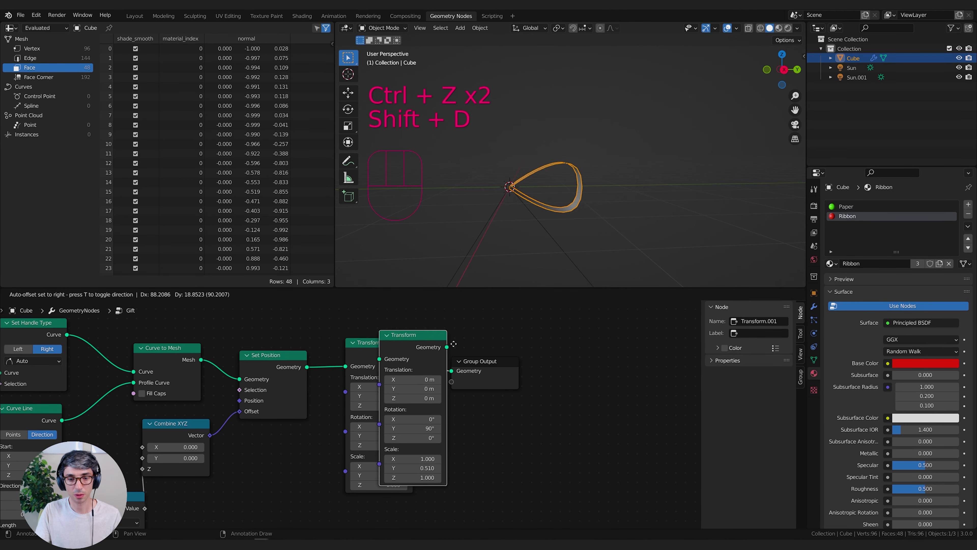
click(481, 429)
middle_drag(619, 430, 557, 437)
click(424, 438)
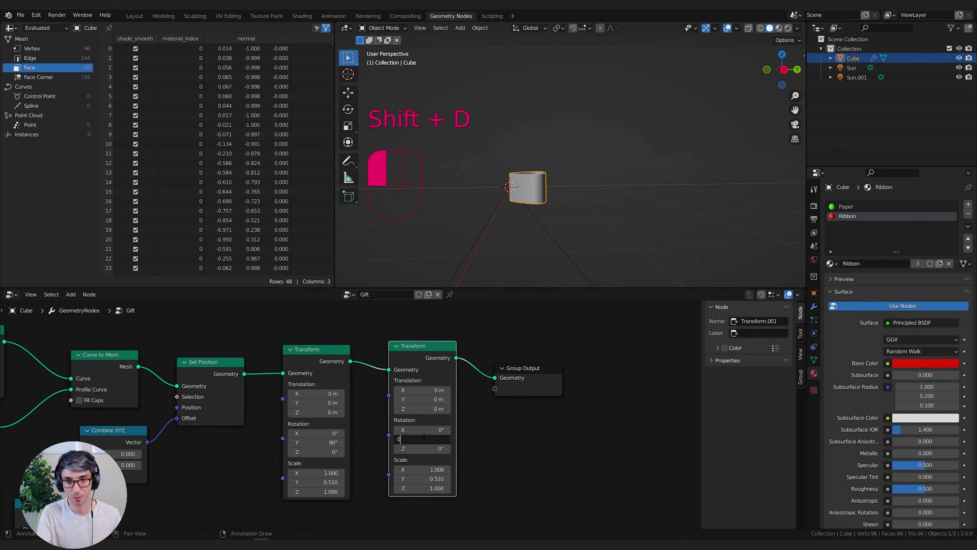
key(Return)
drag(417, 467, 416, 488)
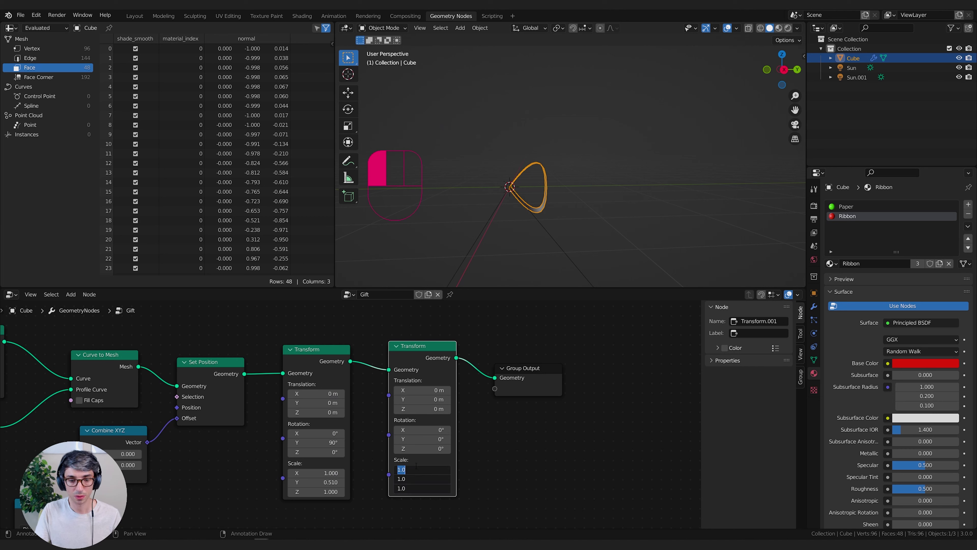
key(Return)
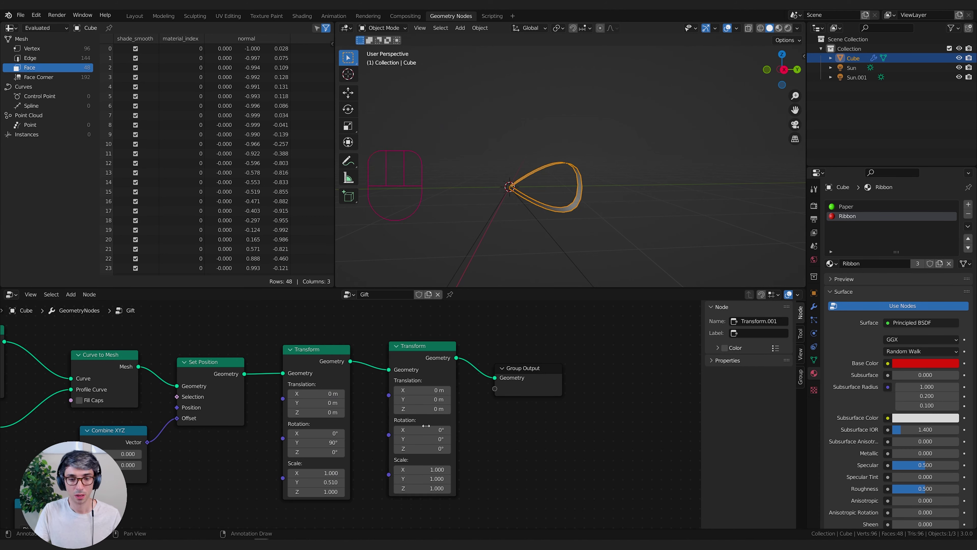
- Tilt the loop upward by setting the second Transform node's X rotation to 29.2°
drag(423, 429, 438, 429)
mouse_move(529, 196)
middle_down()
mouse_move(594, 205)
mouse_move(493, 227)
mouse_move(527, 198)
middle_up()
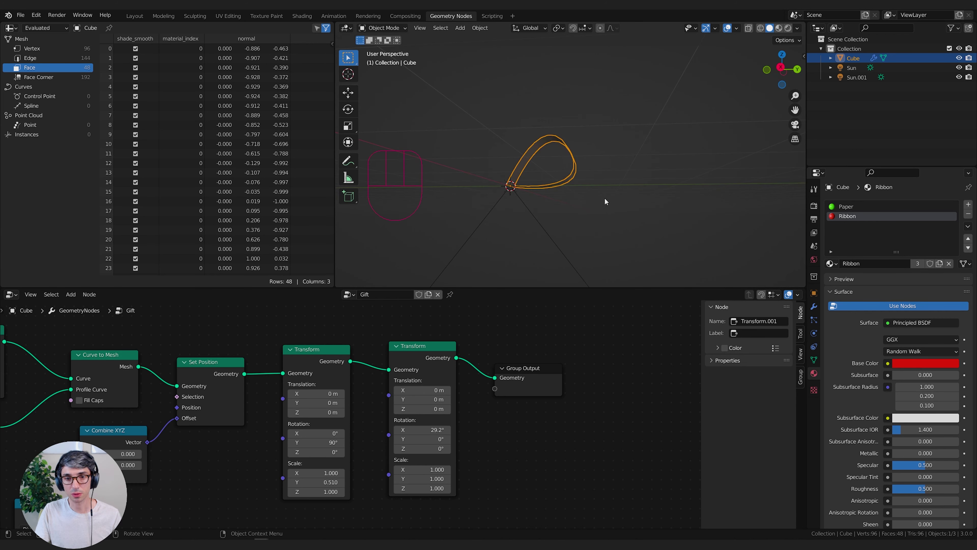
middle_drag(605, 201, 537, 209)
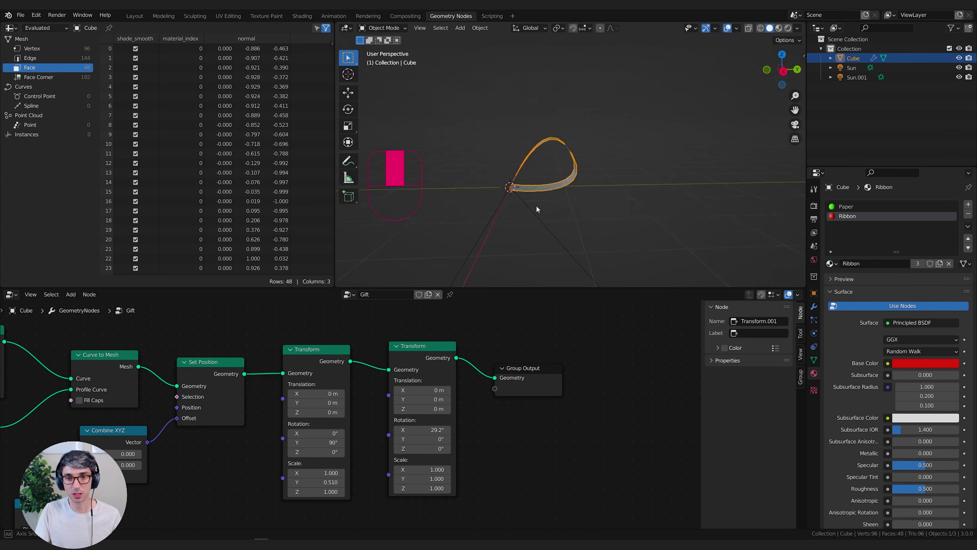
- Move the Group Output farther away and place an unconnected duplicate of the second Transform node below the link to it
drag(513, 392, 592, 394)
mouse_move(562, 200)
middle_down()
mouse_move(570, 196)
mouse_move(431, 226)
mouse_move(550, 204)
middle_up()
scroll(538, 449, down, 3)
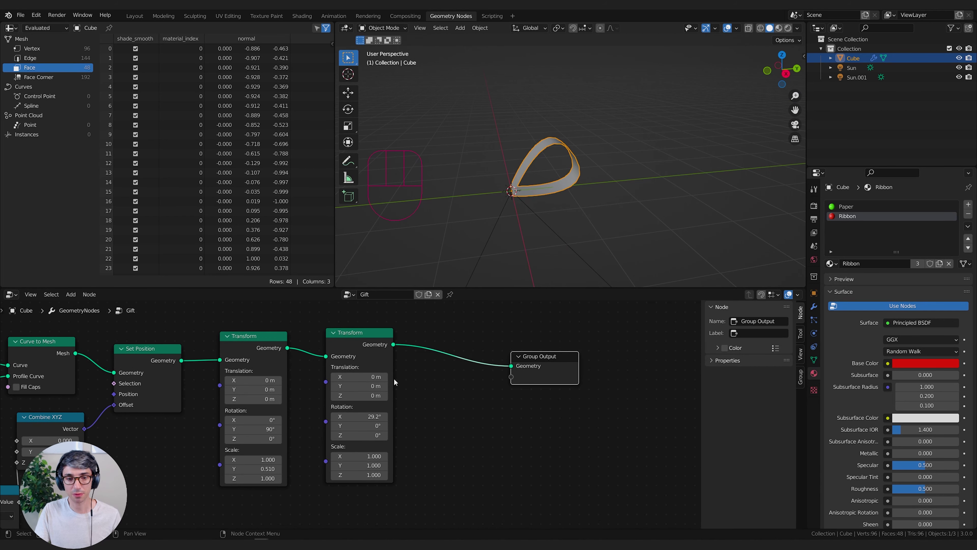
drag(473, 375, 573, 379)
middle_drag(487, 427, 512, 416)
click(381, 353)
key(shift+d)
click(517, 416)
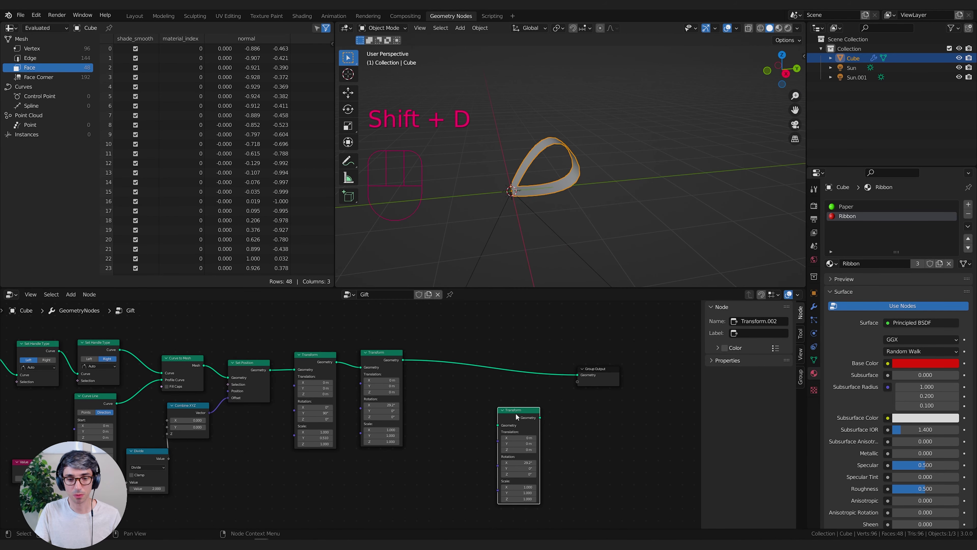
- Rearrange the loop's node chain and bring the unconnected Transform copy closer, below the second Transform's output link
drag(382, 355, 375, 355)
scroll(373, 357, down, 3)
middle_drag(373, 358, 455, 368)
drag(58, 339, 487, 482)
key(g)
click(432, 419)
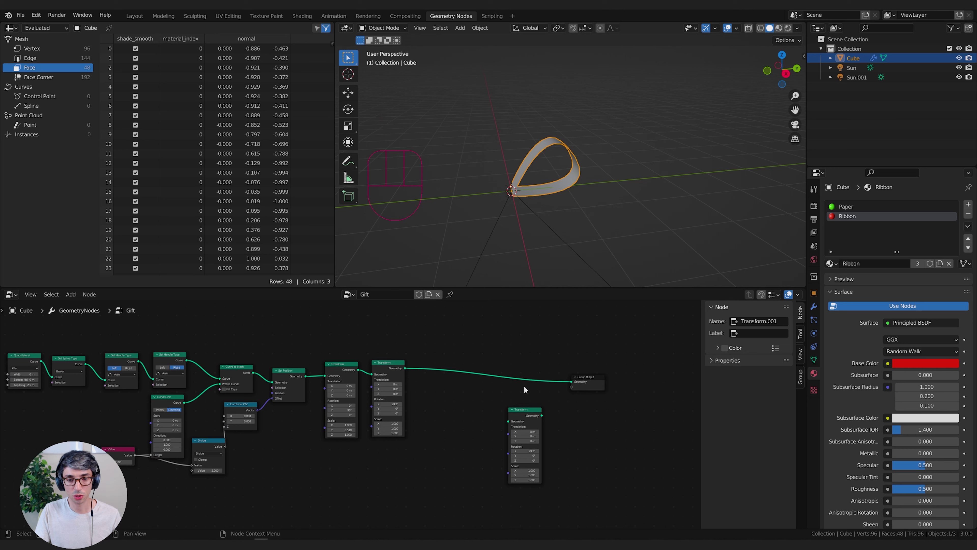
drag(524, 410, 461, 433)
click(525, 398)
key(shift+a)
click(514, 341)
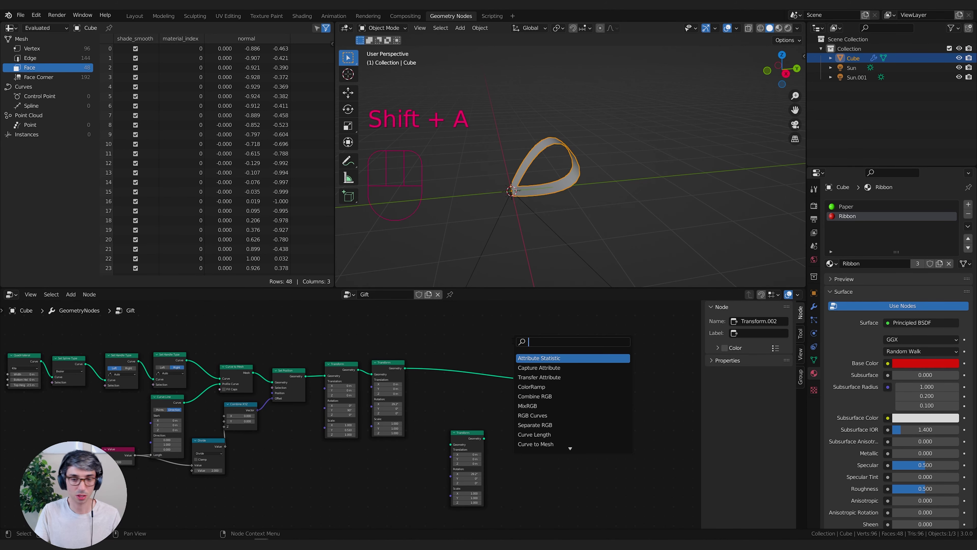
text(join str)
key(Return)
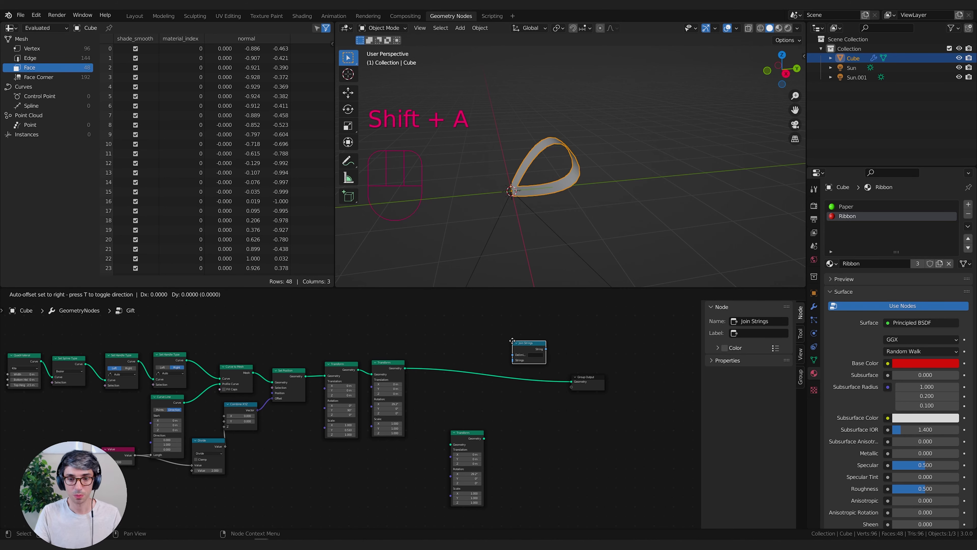
click(513, 341)
key(x)
- Add a Join Geometry node and insert it between the second Transform and the Group Output
key(shift+a)
click(516, 343)
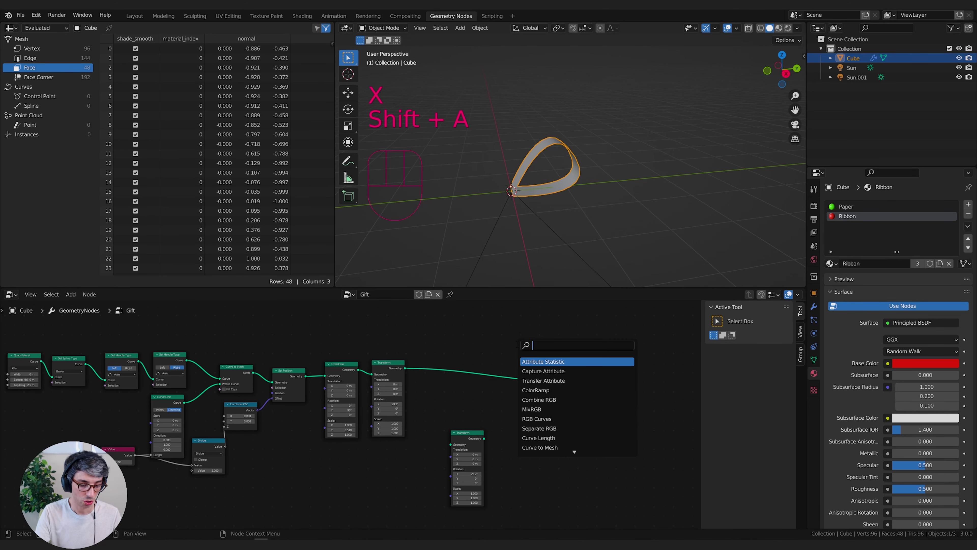
text(join)
key(Return)
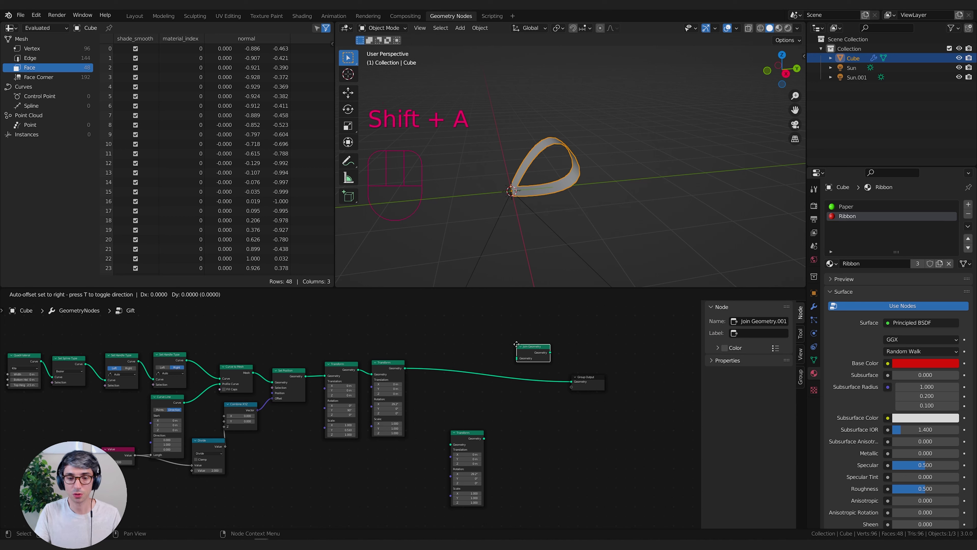
click(496, 370)
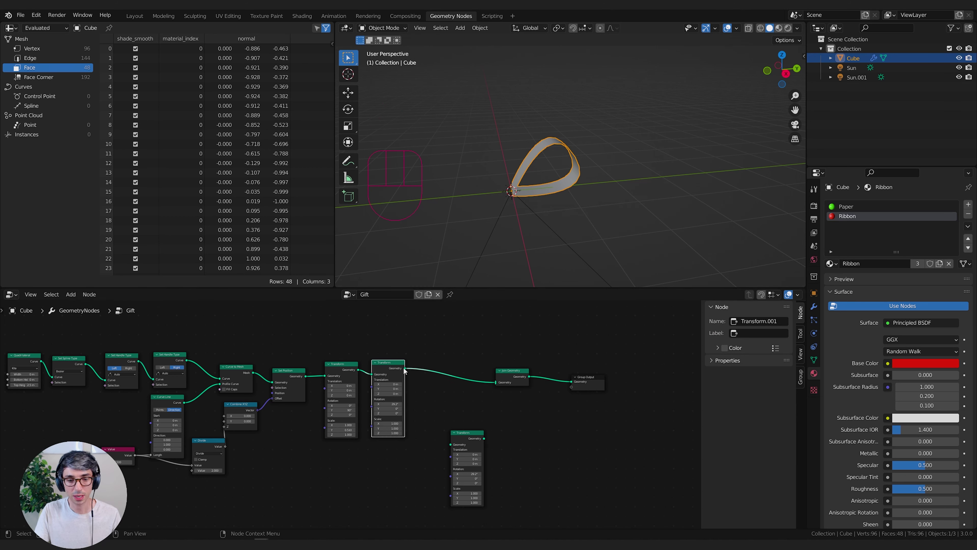
- Route the second Transform's geometry through the unconnected Transform copy into Join Geometry, resetting the copy's X rotation to 0°
drag(404, 368, 454, 447)
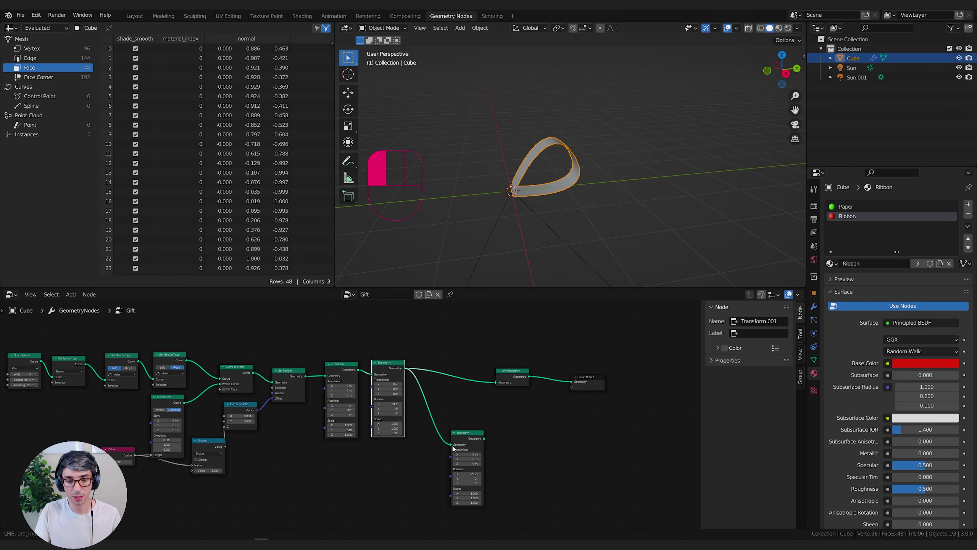
double_click(468, 473)
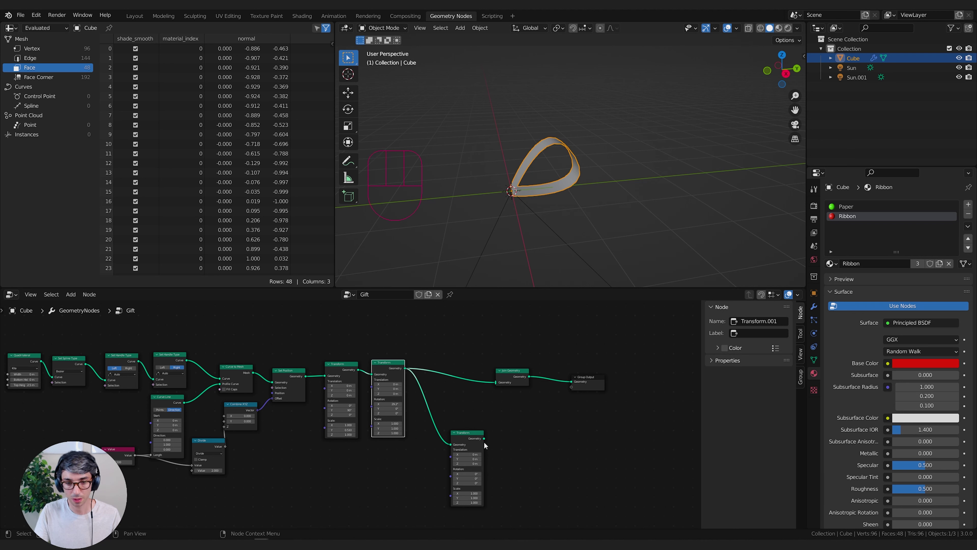
drag(484, 437, 469, 416)
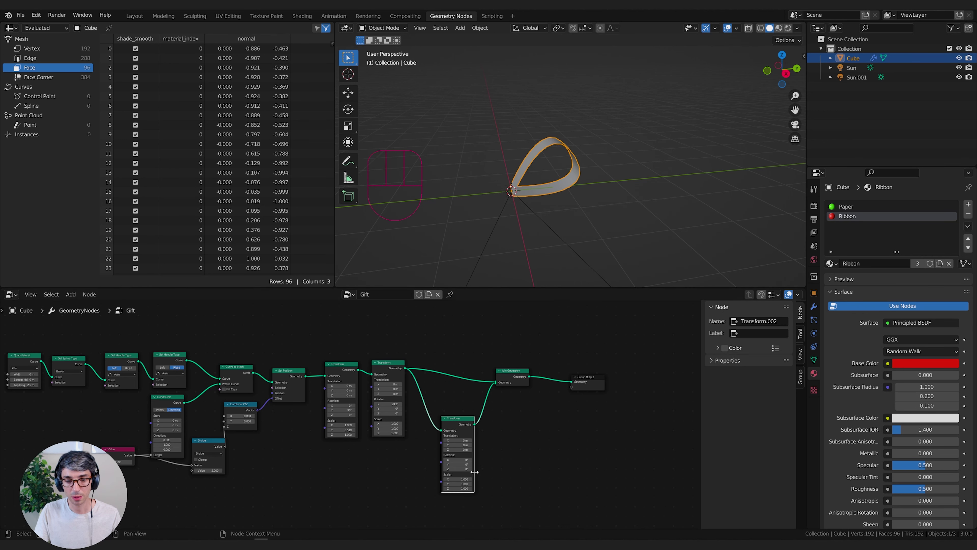
- Set the third Transform node's Z rotation to 180° to create the opposite bow loop
click(457, 470)
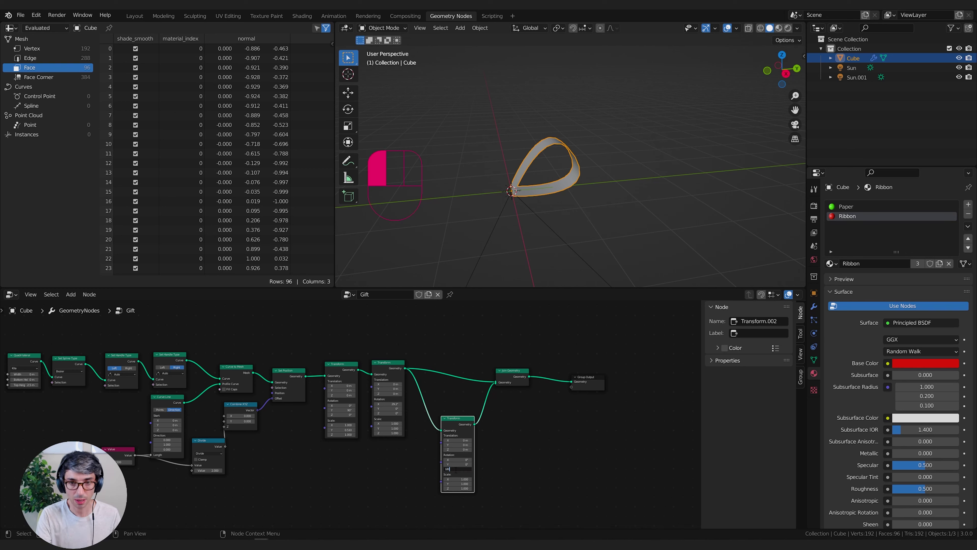
text(180)
key(Return)
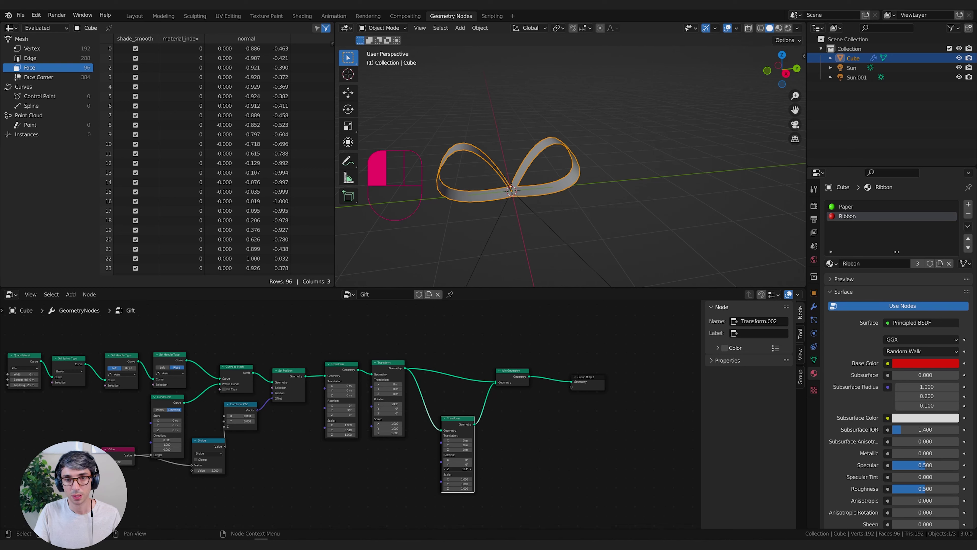
drag(455, 470, 459, 470)
click(454, 470)
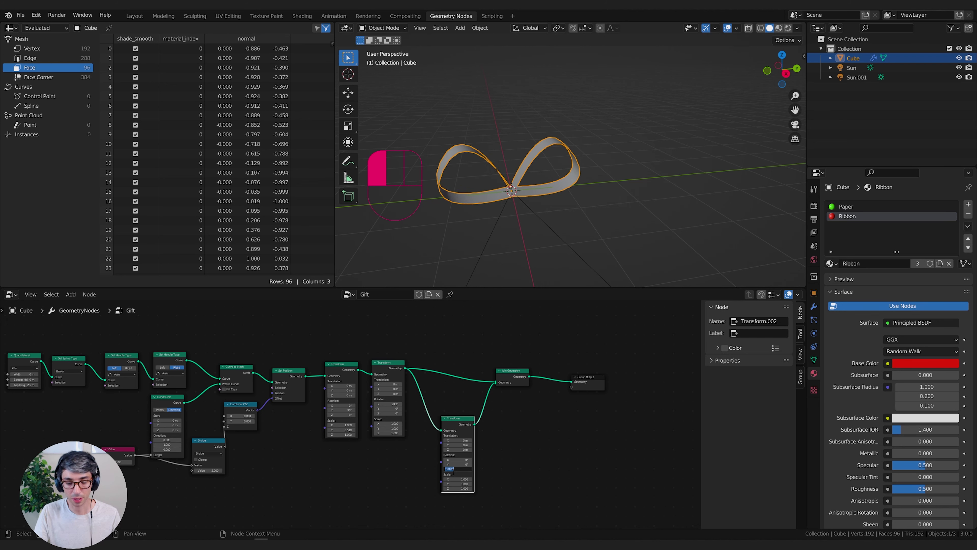
text(180)
key(Return)
middle_drag(372, 395, 481, 386)
middle_drag(320, 413, 303, 411)
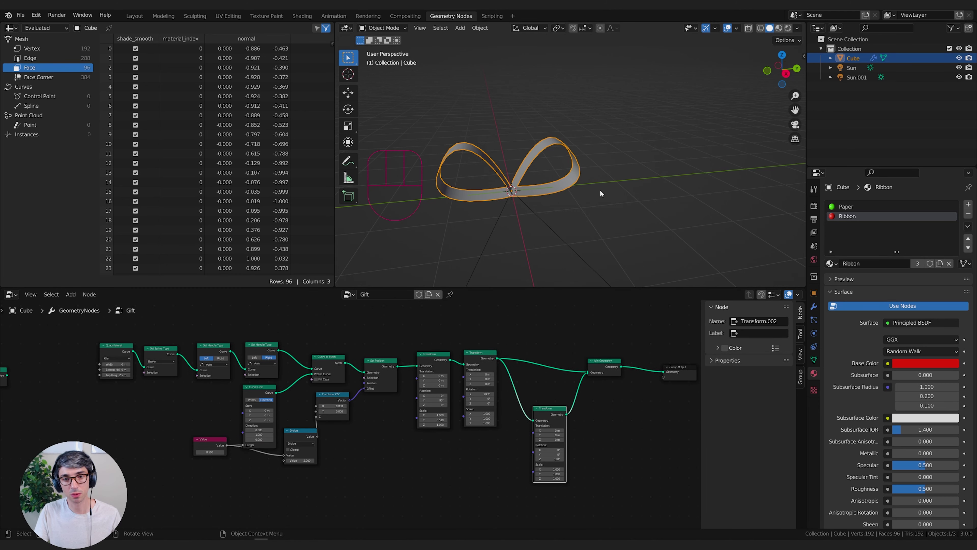
middle_drag(477, 431, 403, 426)
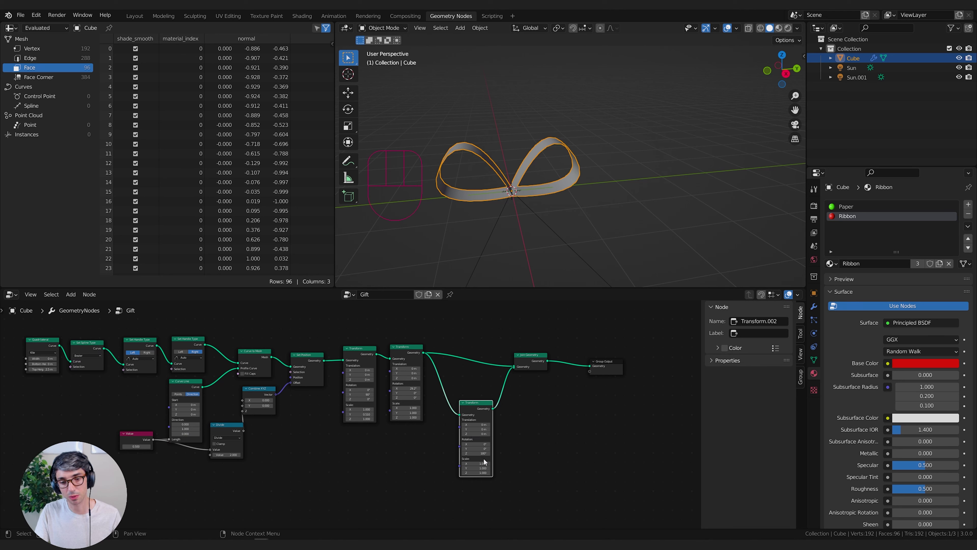
middle_drag(544, 236, 510, 171)
middle_drag(533, 115, 496, 118)
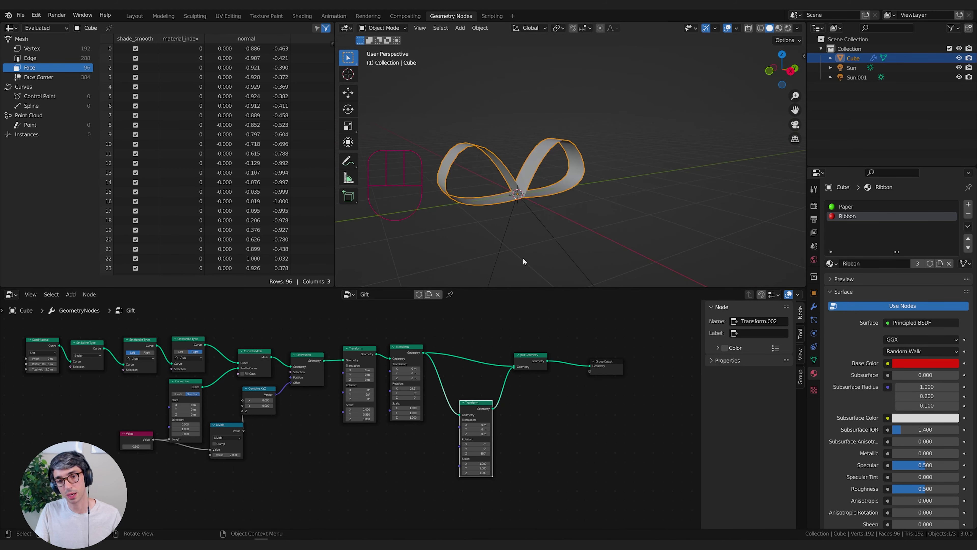
- Shift the Group Output and Join Geometry nodes farther along, and tuck the third Transform node close to the second
middle_drag(584, 441, 438, 443)
drag(461, 363, 504, 363)
drag(392, 360, 449, 363)
middle_drag(445, 419, 450, 413)
drag(337, 404, 325, 371)
- Duplicate the third Transform node, place the unconnected copy beyond Join Geometry, and move the Group Output farther away
key(shift+d)
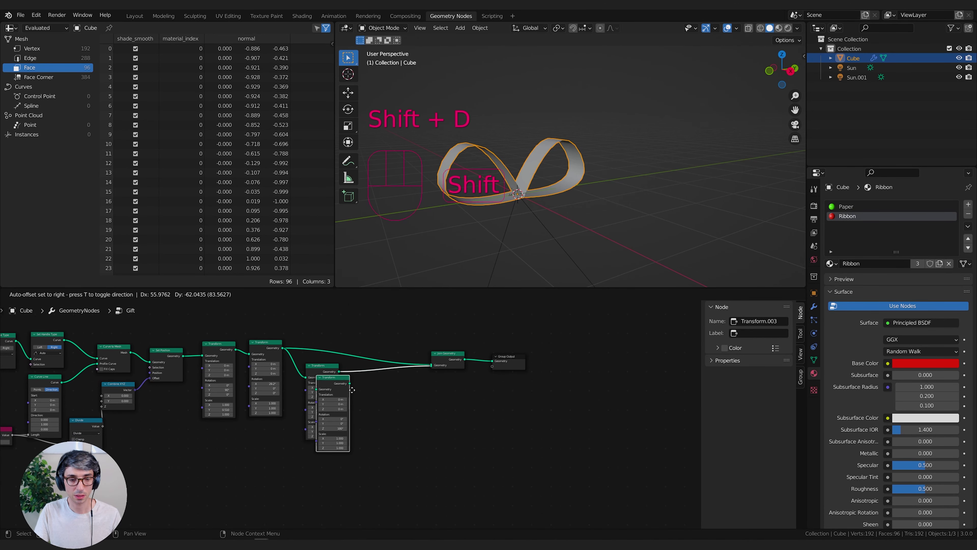
click(369, 393)
middle_drag(342, 373, 332, 377)
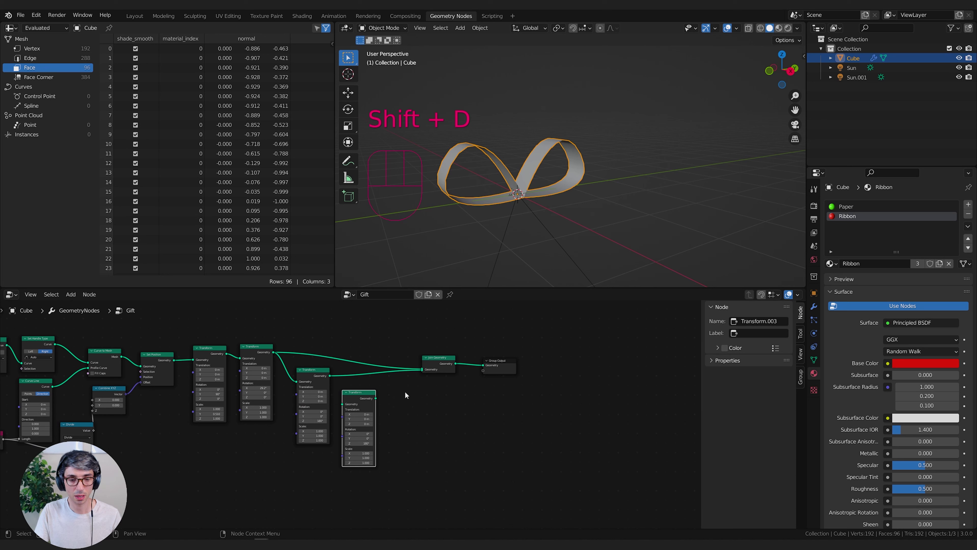
drag(359, 395, 481, 390)
middle_drag(521, 381, 460, 391)
drag(447, 376, 544, 379)
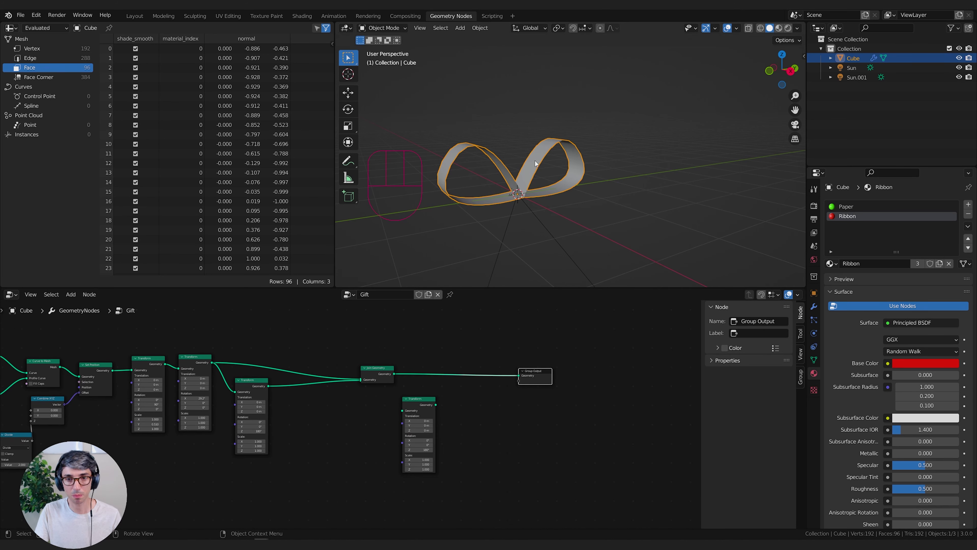
- Pull Join Geometry back, insert a duplicate of it before the Group Output, and position the spare Transform between the two joins
drag(387, 376, 328, 376)
key(shift+d)
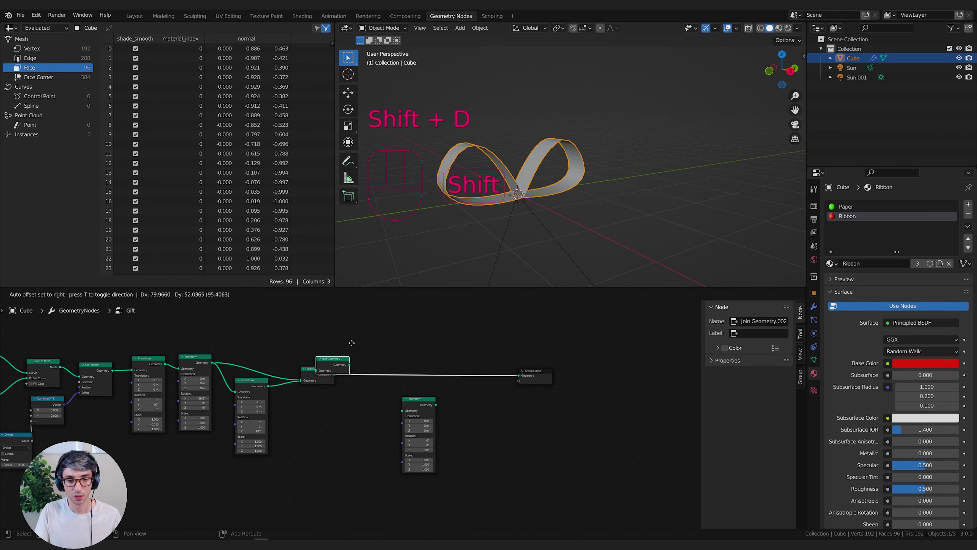
click(465, 365)
drag(425, 413, 408, 412)
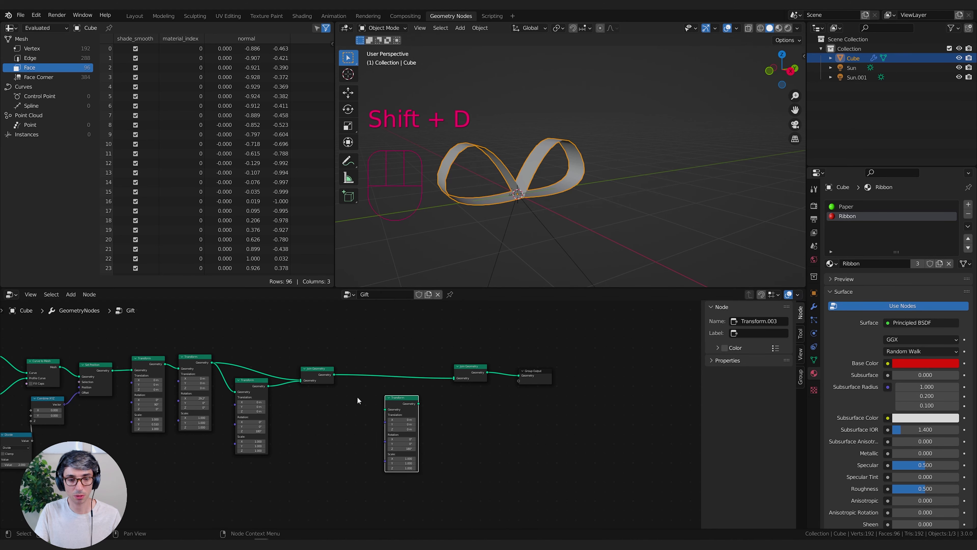
- Wire the first Join Geometry directly and through the spare Transform into the second join, and set that Transform's Z rotation to 90°
drag(334, 374, 454, 379)
click(410, 411)
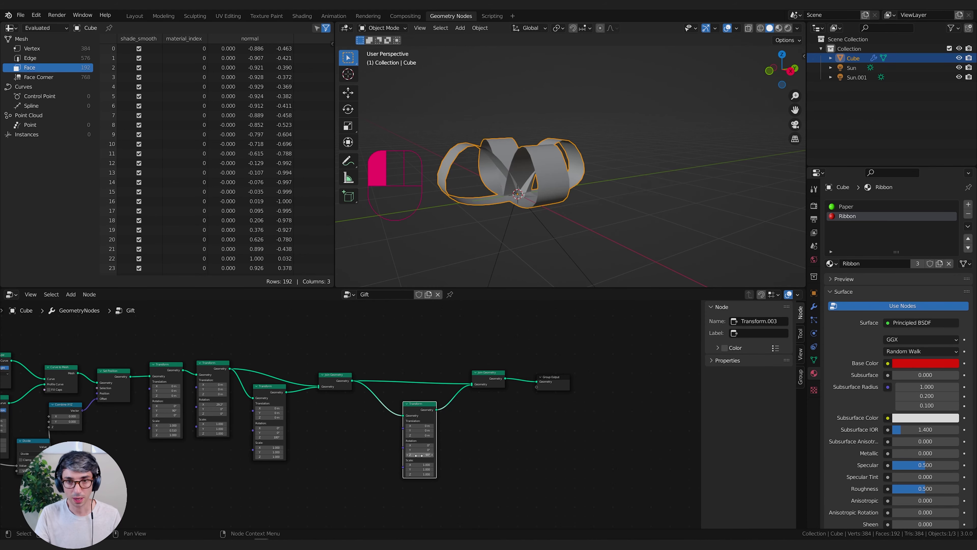
middle_drag(561, 132, 586, 257)
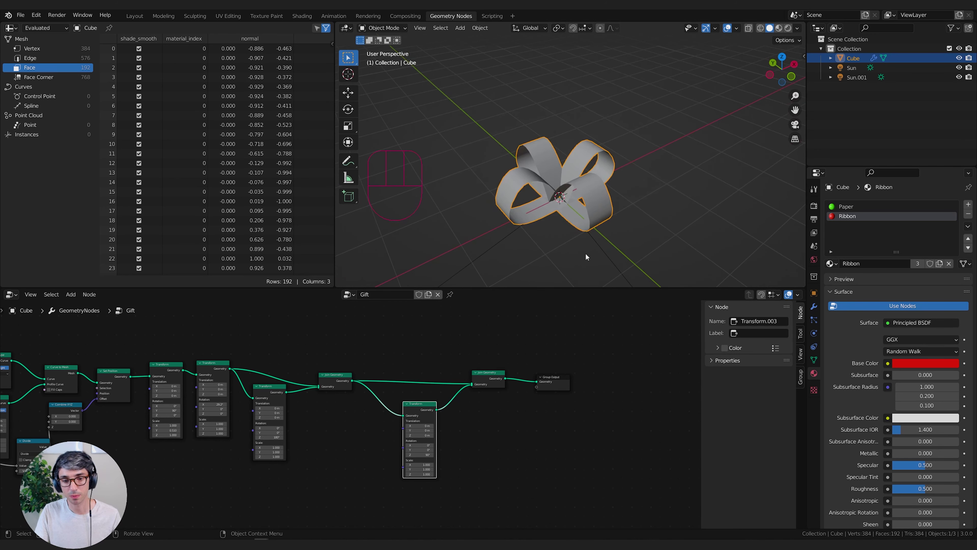
- Move the Group Output farther away, and relocate the whole group of bow nodes below the gift's box and ribbon nodes
click(546, 387)
scroll(519, 438, down, 4)
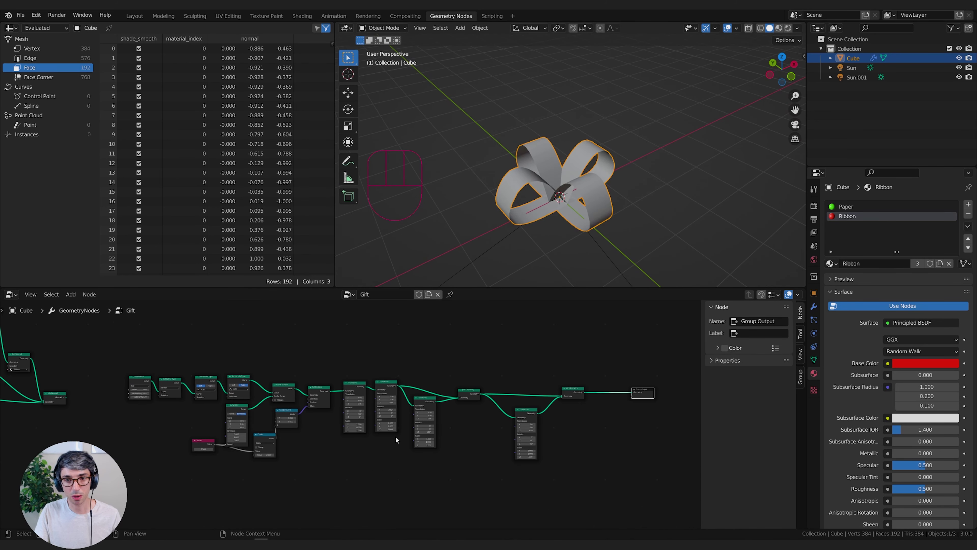
middle_drag(313, 340, 322, 348)
drag(131, 353, 594, 498)
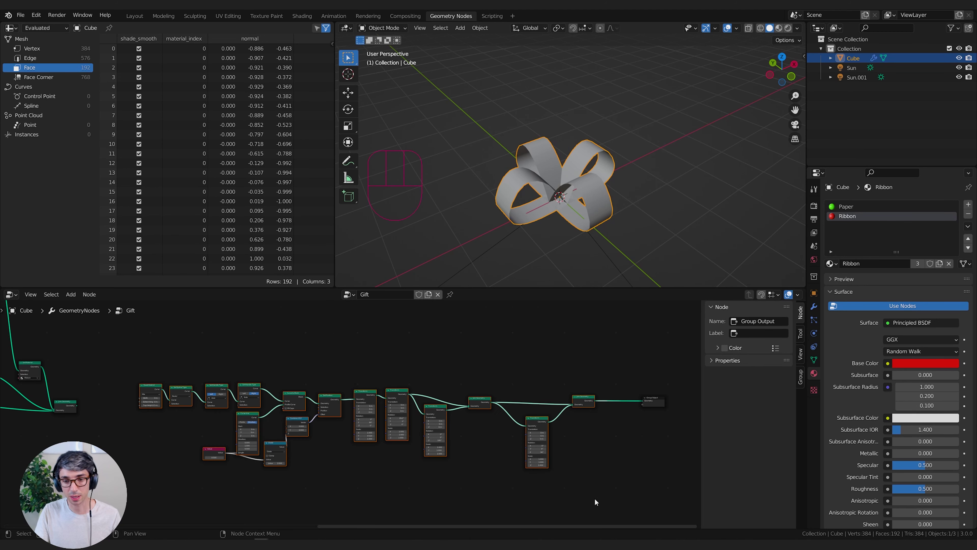
key(g)
click(574, 467)
middle_drag(377, 343, 564, 340)
scroll(481, 374, down, 8)
key(g)
click(439, 451)
- Add a Frame node and enclose all the bow nodes in it
key(shift+a)
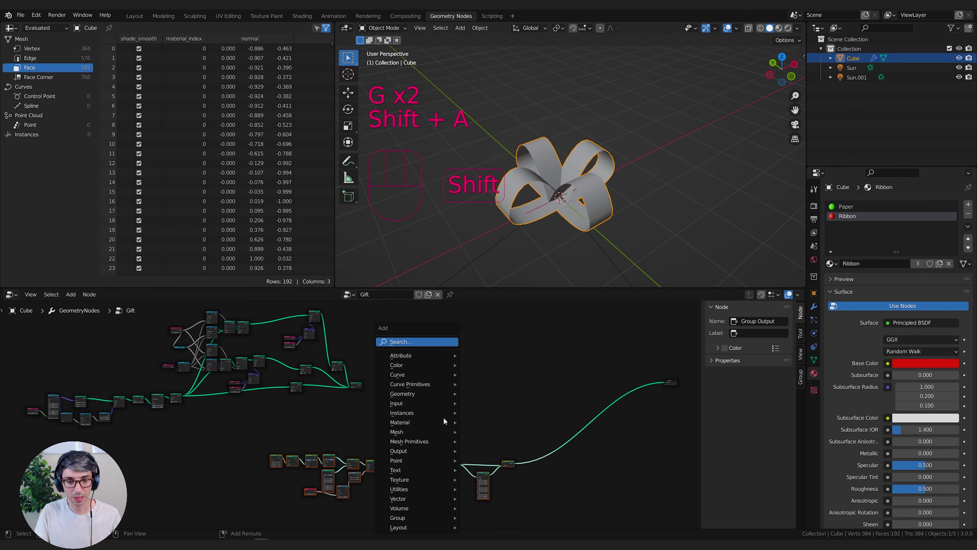
text(frame)
key(Return)
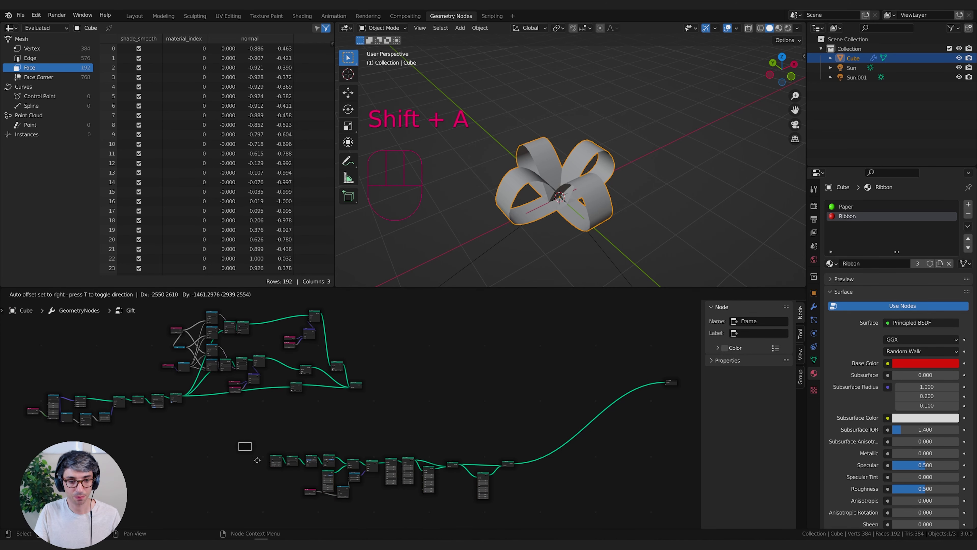
drag(273, 445, 523, 505)
click(554, 481)
drag(516, 453, 271, 500)
click(535, 455)
key(b)
key(g)
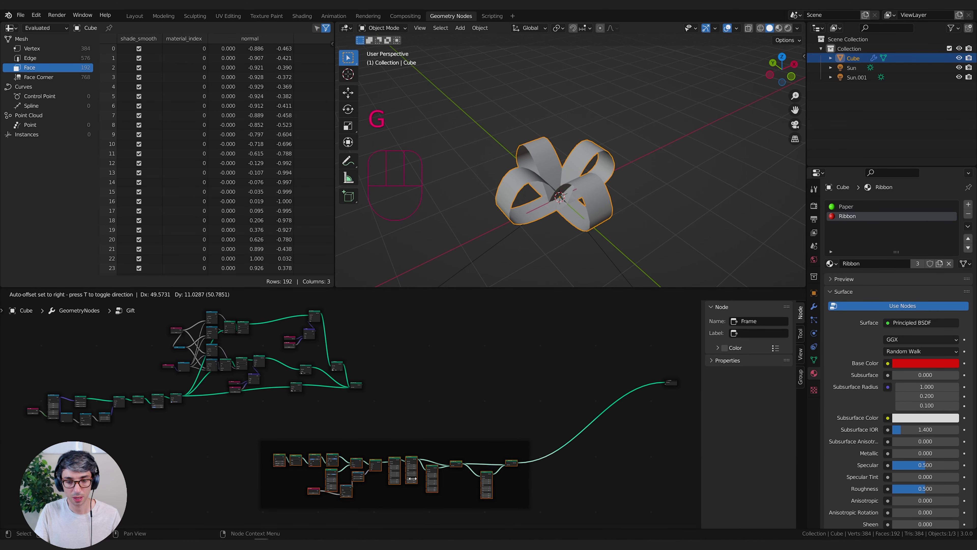
- Reposition the frame with its bow nodes and label it "Bow"
key(g)
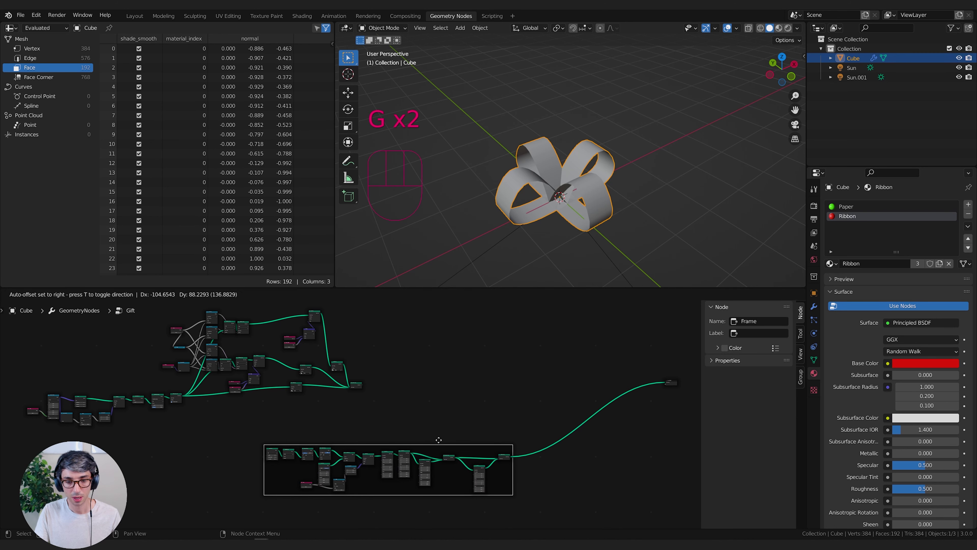
click(447, 388)
key(g)
click(446, 432)
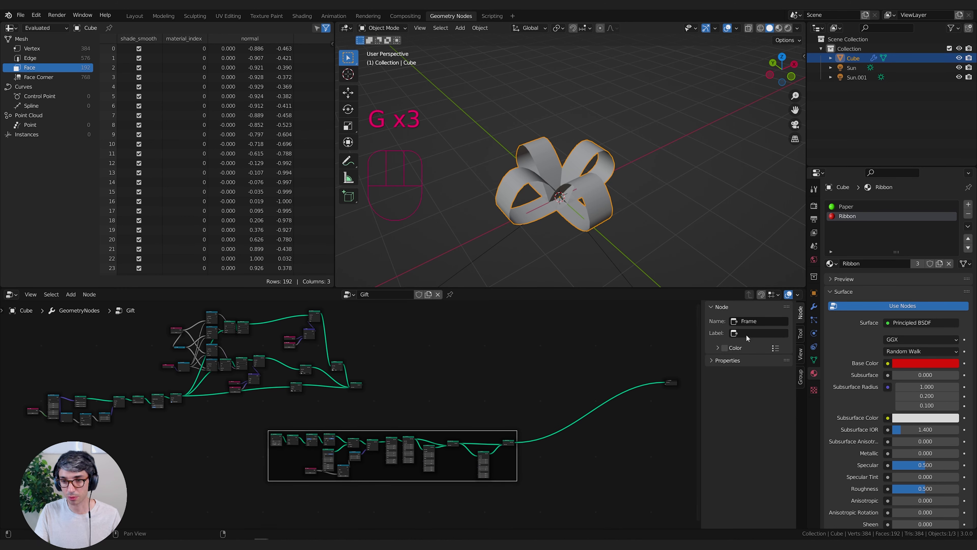
click(762, 333)
text(Bow)
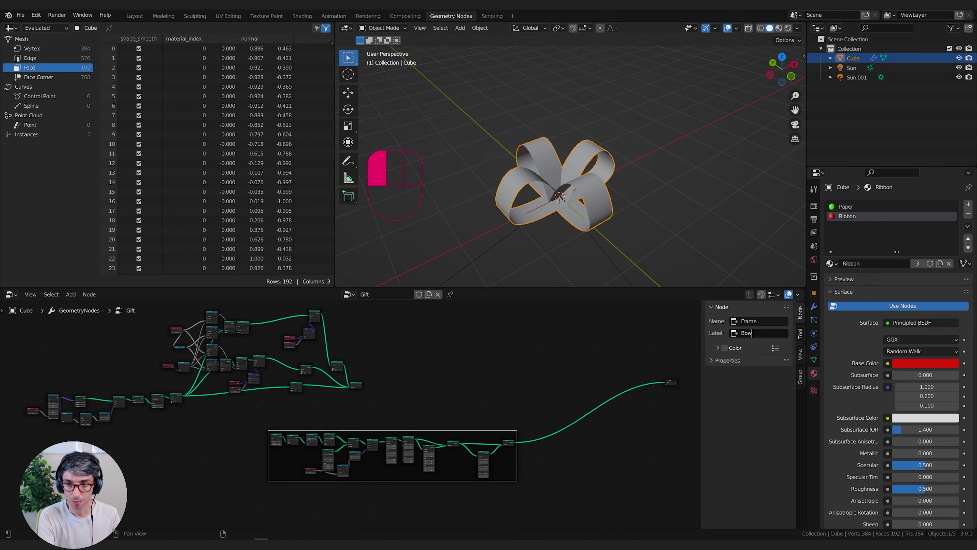
- Move the gift's Join Geometry toward the Group Output, feed the bow's final join into it, and connect it to the Group Output
scroll(330, 386, up, 5)
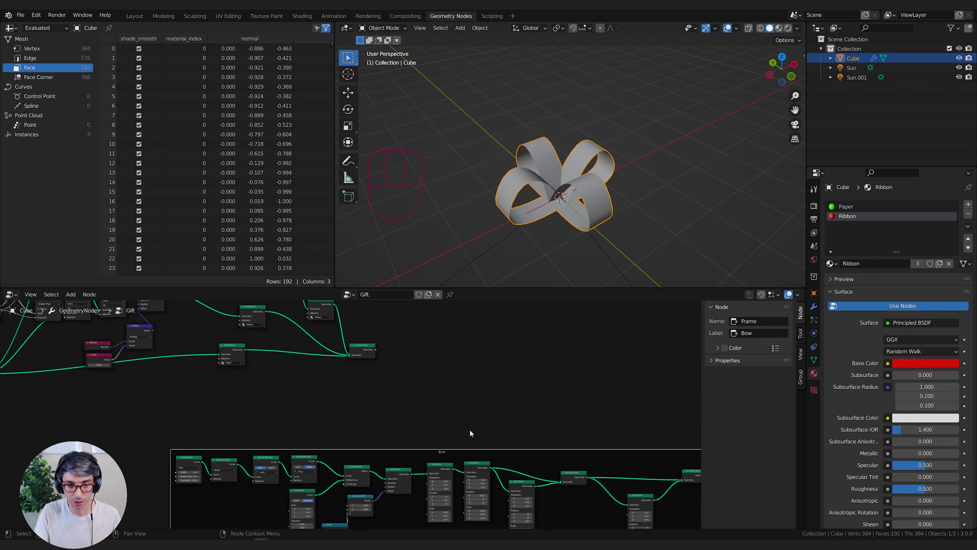
scroll(457, 383, up, 2)
middle_drag(483, 347, 474, 361)
scroll(475, 361, down, 2)
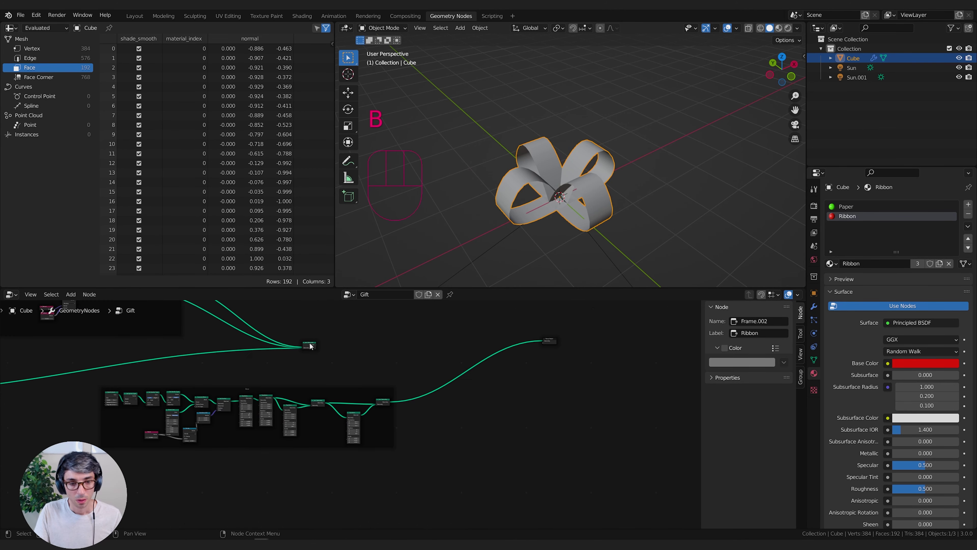
drag(310, 345, 410, 352)
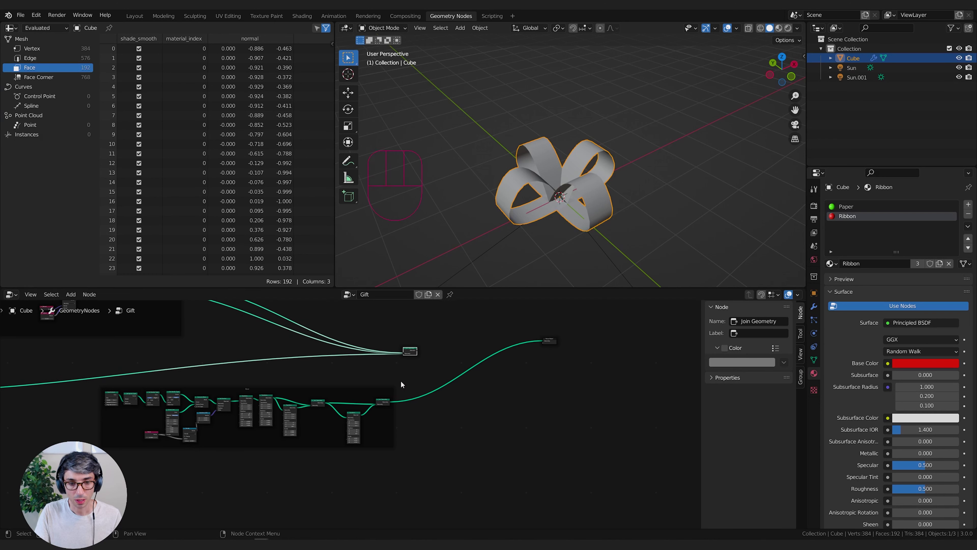
drag(390, 403, 543, 341)
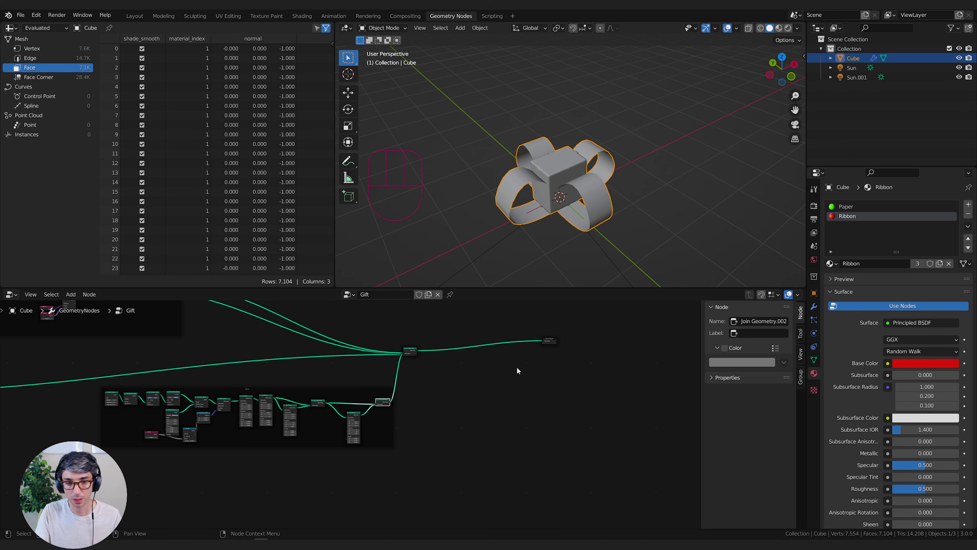
- Examine the combined gift box and bow up close, along with the links entering the shared Join Geometry
scroll(453, 379, up, 8)
middle_drag(475, 359, 475, 482)
scroll(564, 395, up, 6)
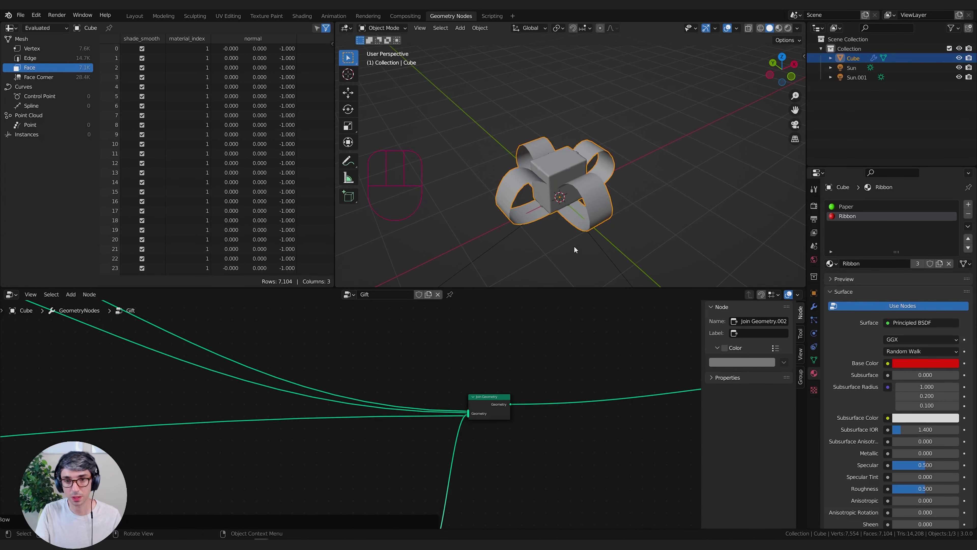
mouse_move(557, 232)
middle_down()
mouse_move(591, 172)
mouse_move(567, 209)
mouse_move(531, 235)
mouse_move(553, 243)
middle_up()
scroll(567, 209, up, 4)
scroll(522, 239, up, 2)
mouse_move(553, 238)
shift+middle_down()
mouse_move(600, 244)
mouse_move(589, 252)
mouse_move(564, 187)
mouse_move(605, 196)
mouse_move(559, 231)
shift+middle_up()
scroll(576, 206, up, 4)
scroll(558, 233, down, 5)
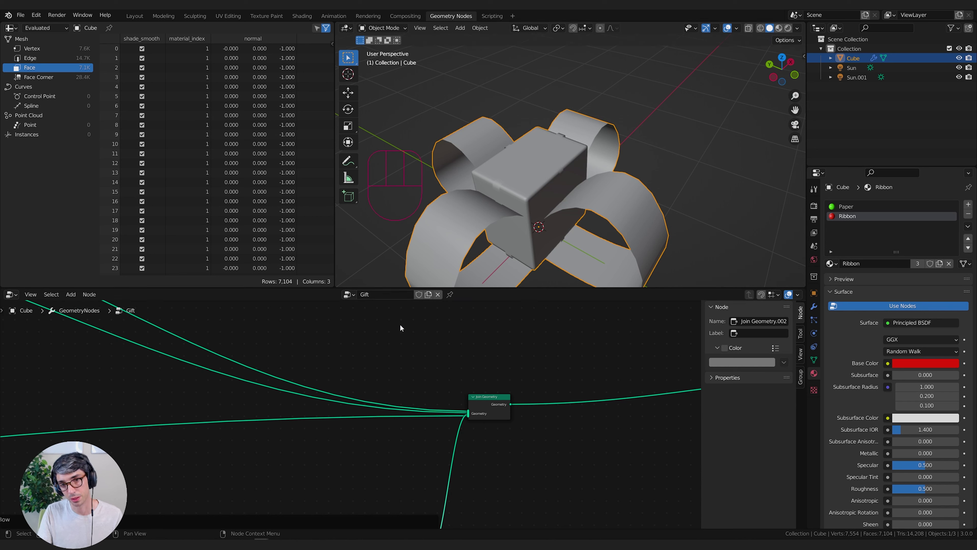
- Insert a duplicated Transform after the Bow frame's final Join Geometry and reset its Z rotation to 0°
key(shift+d)
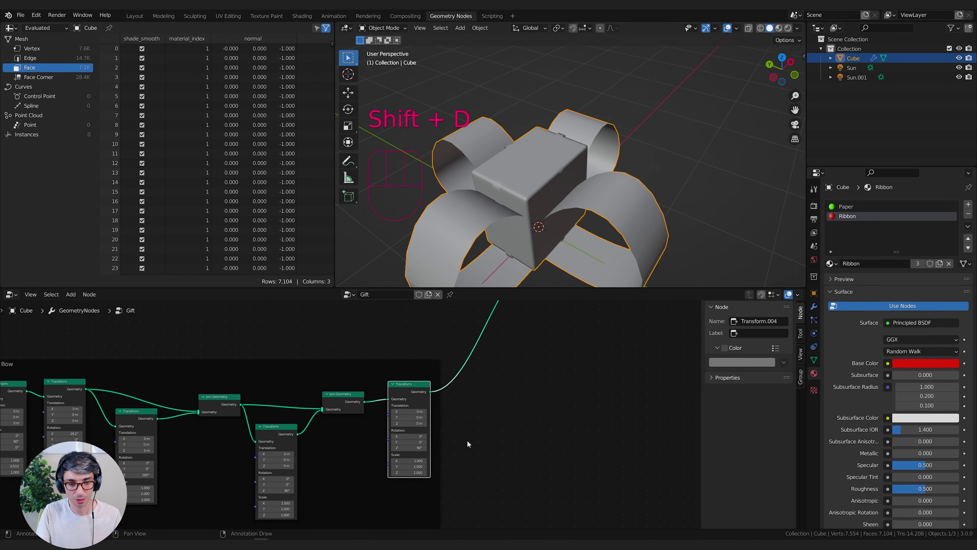
click(423, 458)
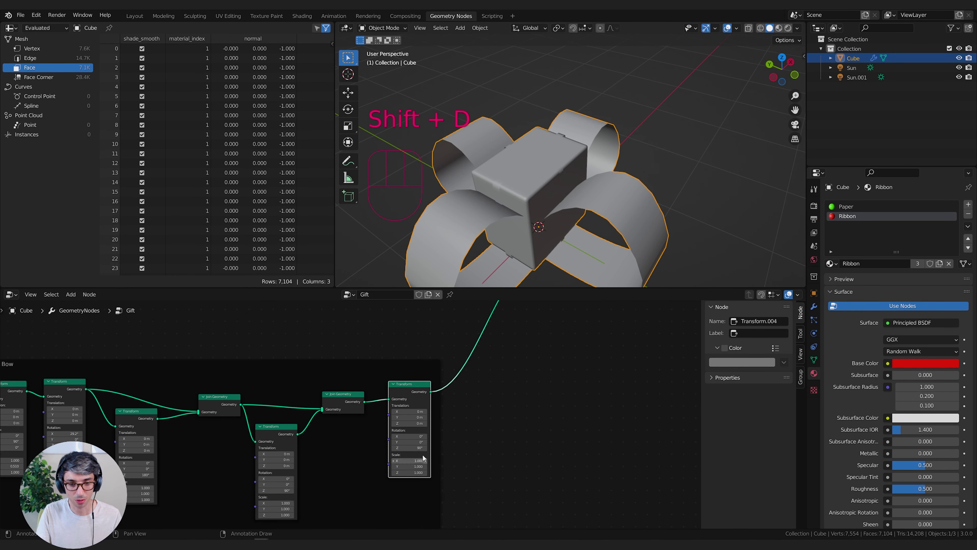
double_click(419, 447)
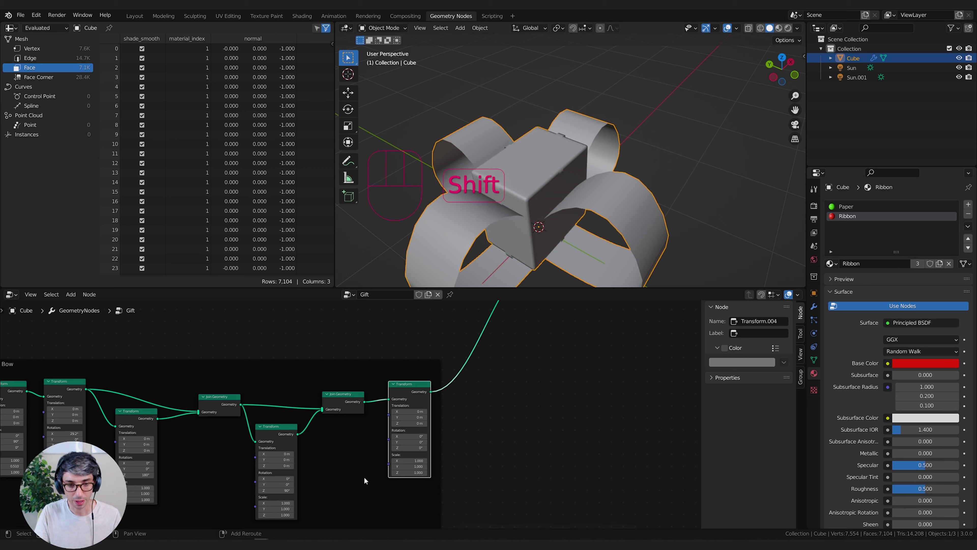
- Add a Value node in the Bow frame and connect it to the last Transform's Scale to shrink the bow uniformly
key(shift+a)
text(va)
key(Return)
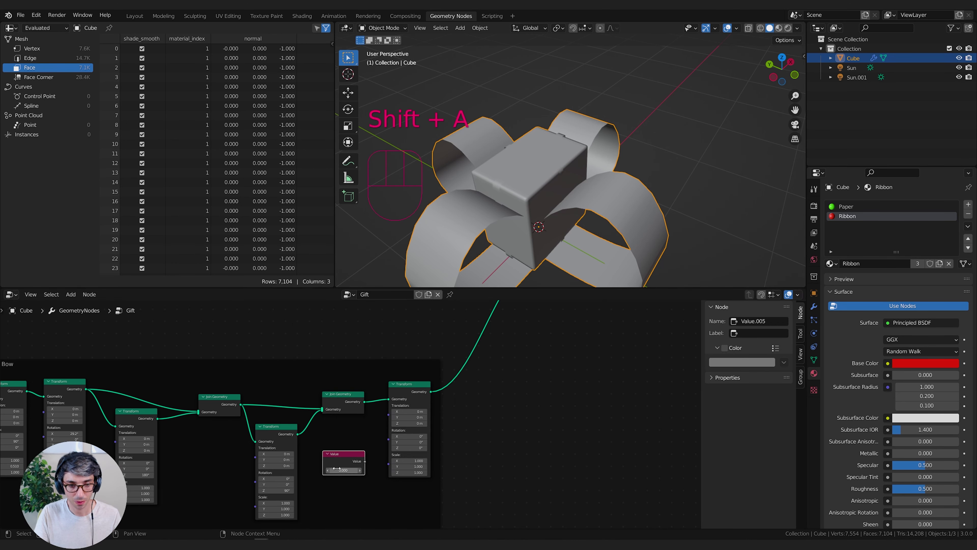
mouse_move(364, 461)
mouse_down()
mouse_move(389, 464)
mouse_move(354, 470)
mouse_up()
middle_drag(569, 223, 541, 188)
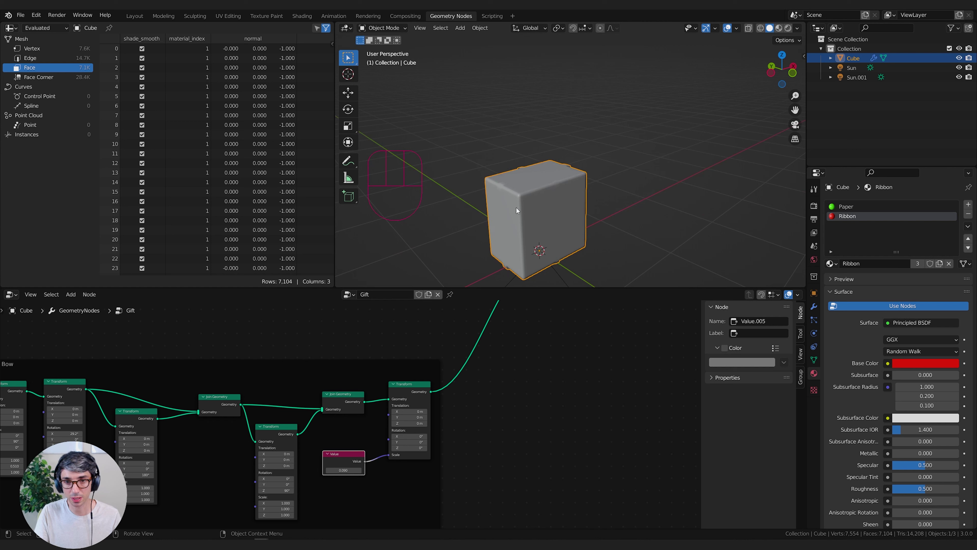
- Add a Reroute node beneath the Box frame, near its Separate XYZ node
scroll(431, 416, down, 9)
middle_drag(48, 381, 591, 364)
middle_drag(151, 449, 471, 443)
scroll(350, 455, up, 9)
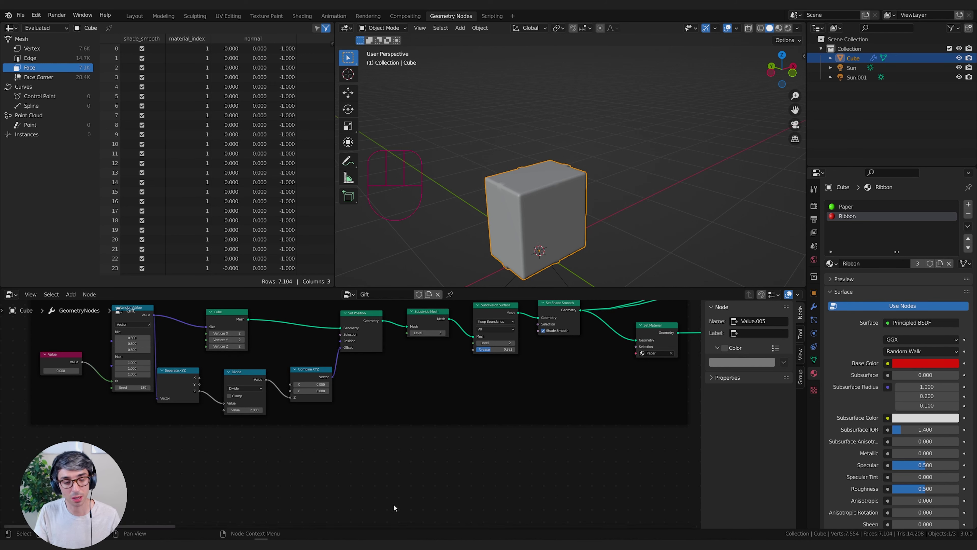
scroll(313, 462, down, 1)
middle_drag(311, 461, 341, 474)
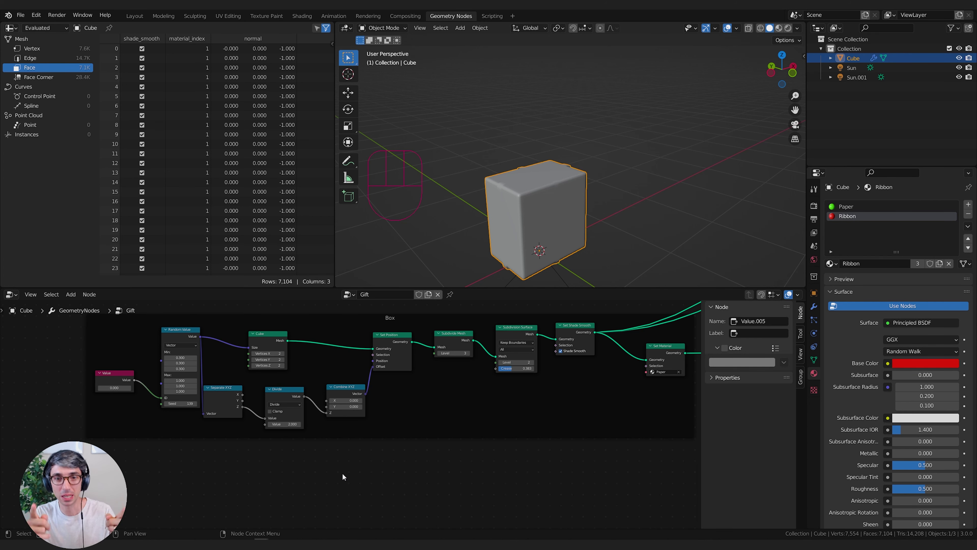
middle_drag(387, 460, 369, 456)
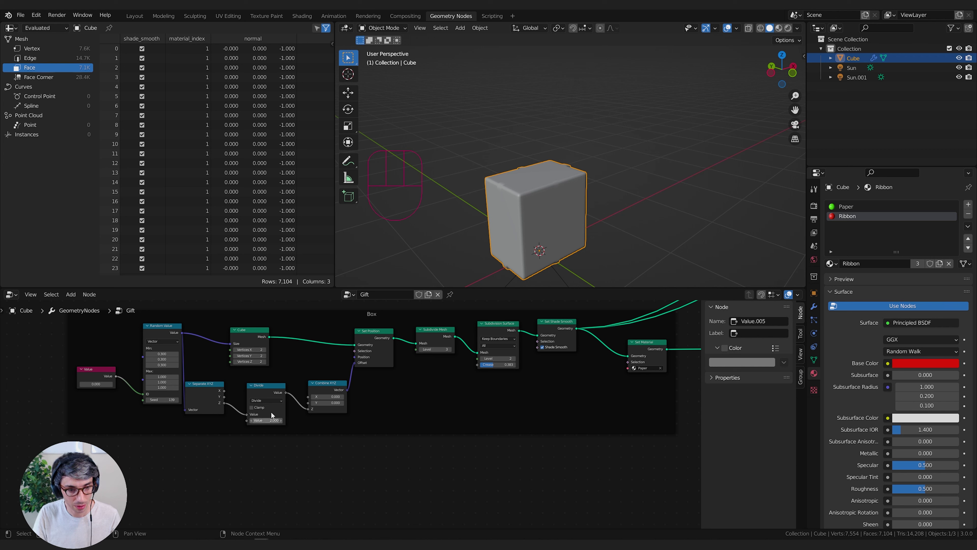
click(219, 432)
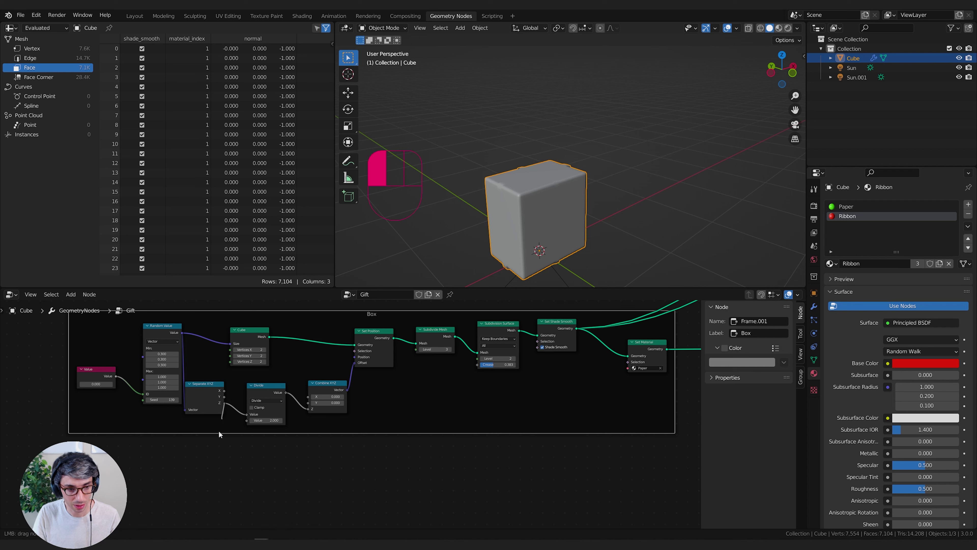
scroll(271, 460, down, 3)
middle_drag(271, 461, 272, 444)
key(shift+a)
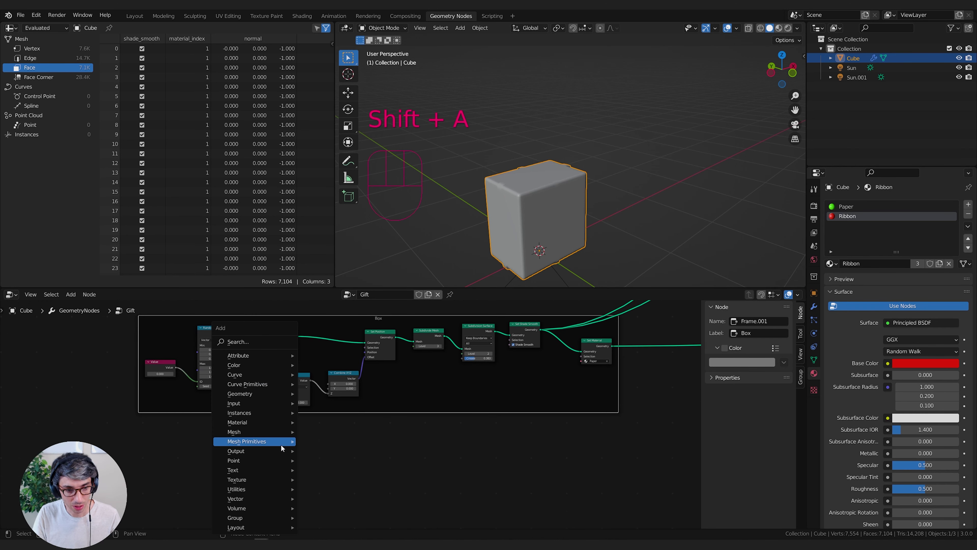
click(246, 342)
text(re)
click(284, 358)
click(284, 358)
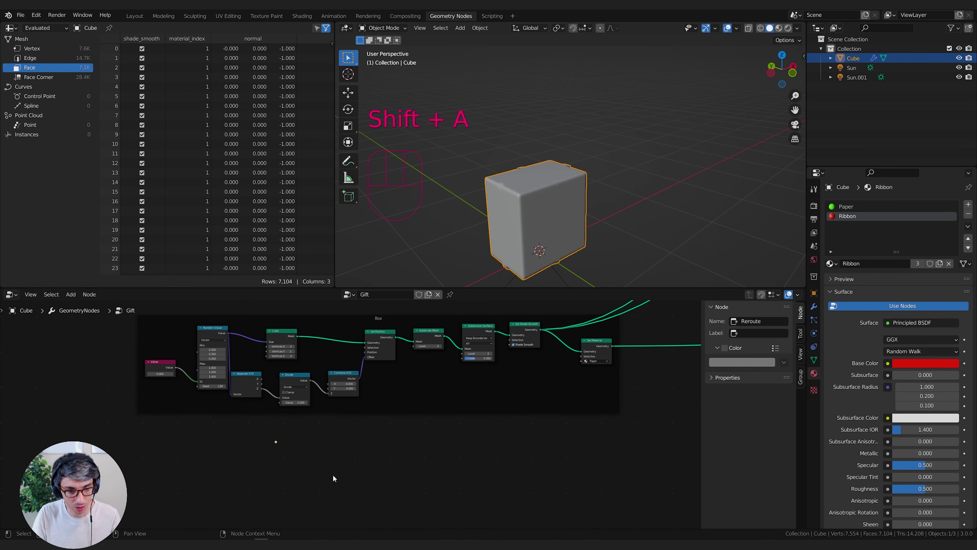
- Connect the Separate XYZ node's Z output to the reroute and place the reroute well below the Box frame
drag(263, 391, 274, 441)
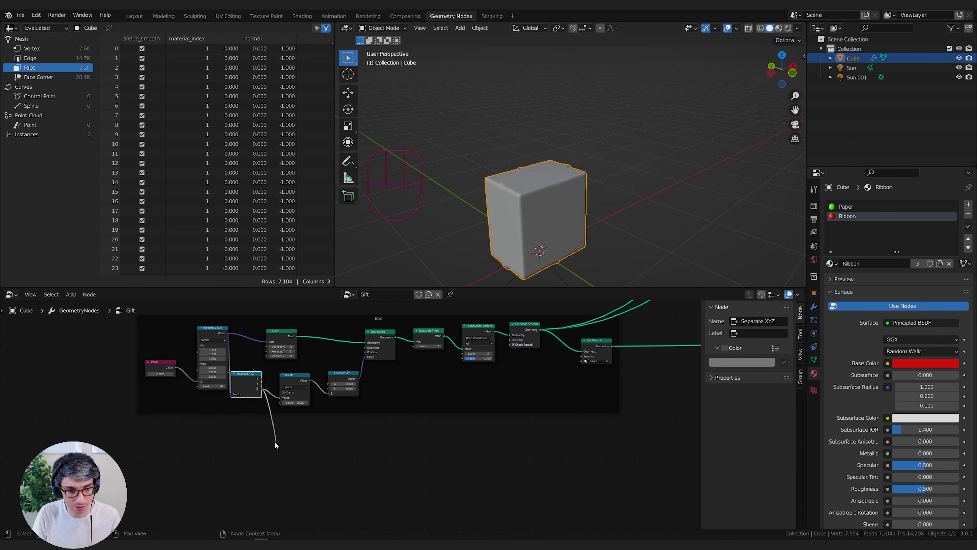
click(275, 442)
key(g)
click(432, 483)
key(g)
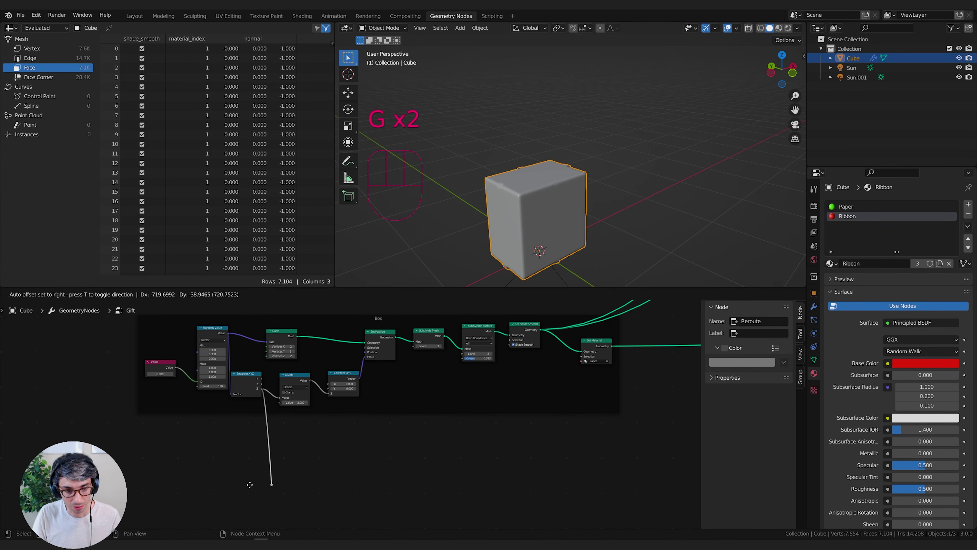
click(264, 493)
- Duplicate the reroute toward the Bow frame and link the original reroute to the copy
scroll(323, 488, down, 1)
middle_drag(454, 485, 173, 442)
scroll(223, 433, down, 5)
key(shift+d)
click(565, 441)
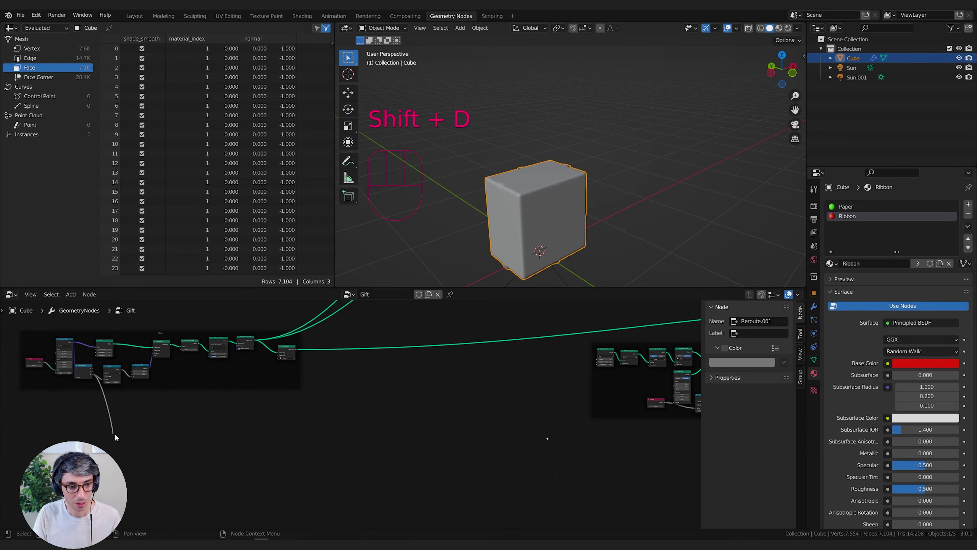
drag(115, 433, 549, 438)
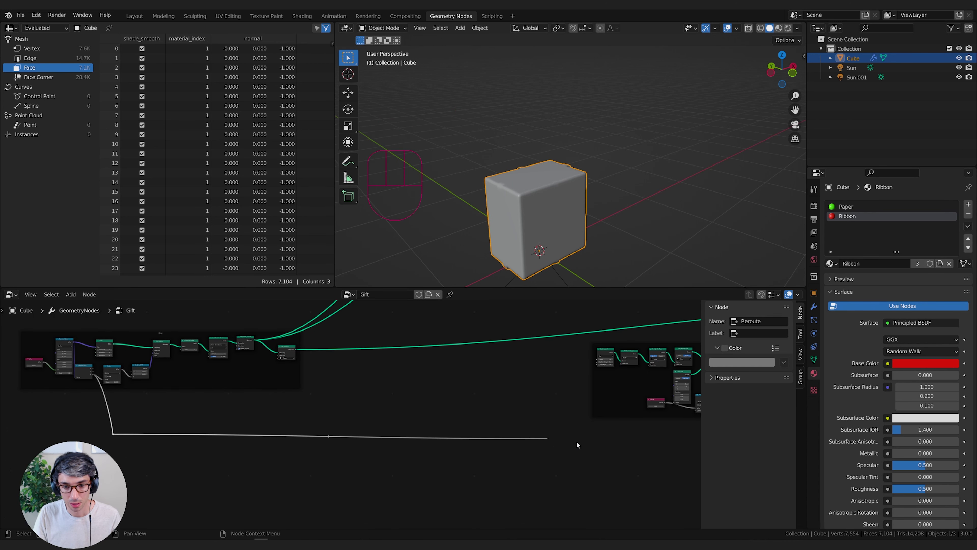
- Add a Combine XYZ node inside the Bow frame, beneath the Value node that scales the bow
middle_drag(576, 442, 183, 435)
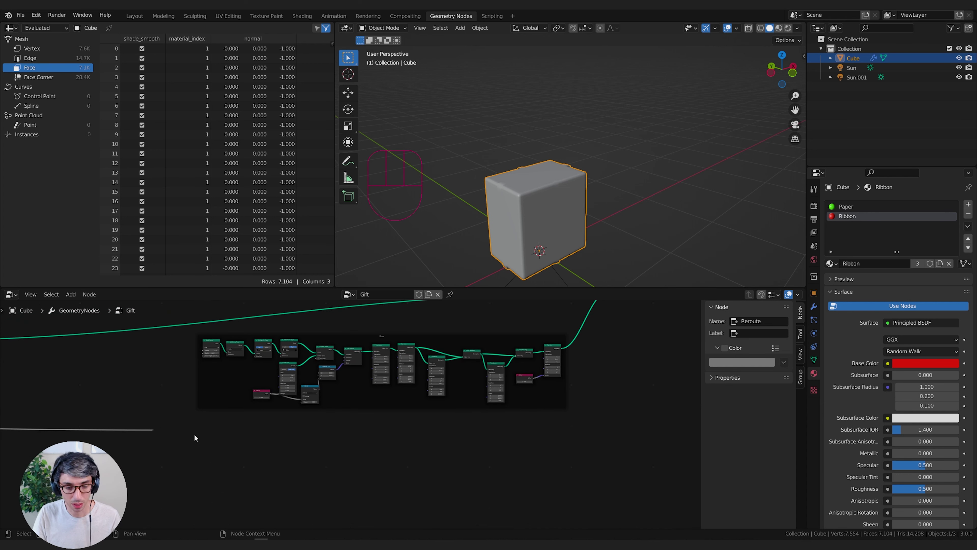
middle_drag(535, 443, 560, 437)
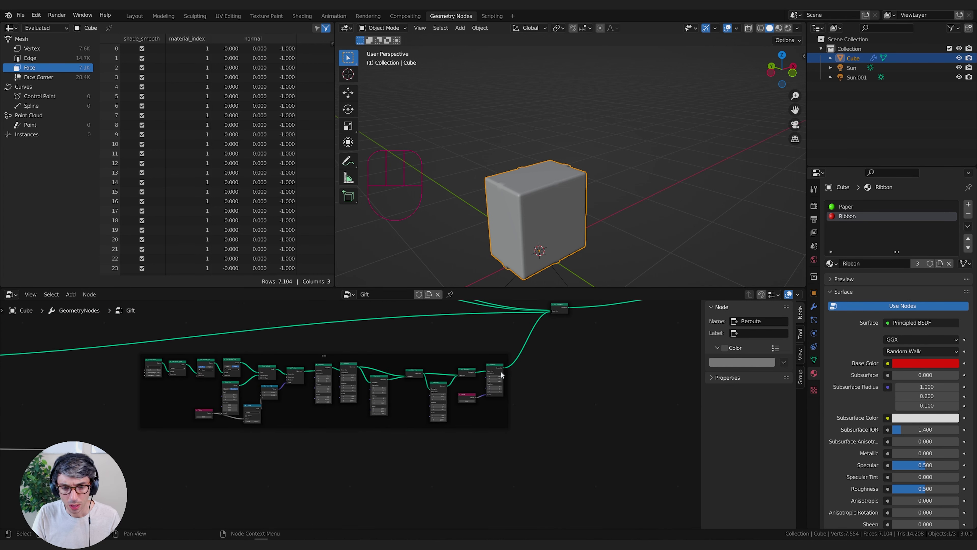
scroll(552, 398, up, 2)
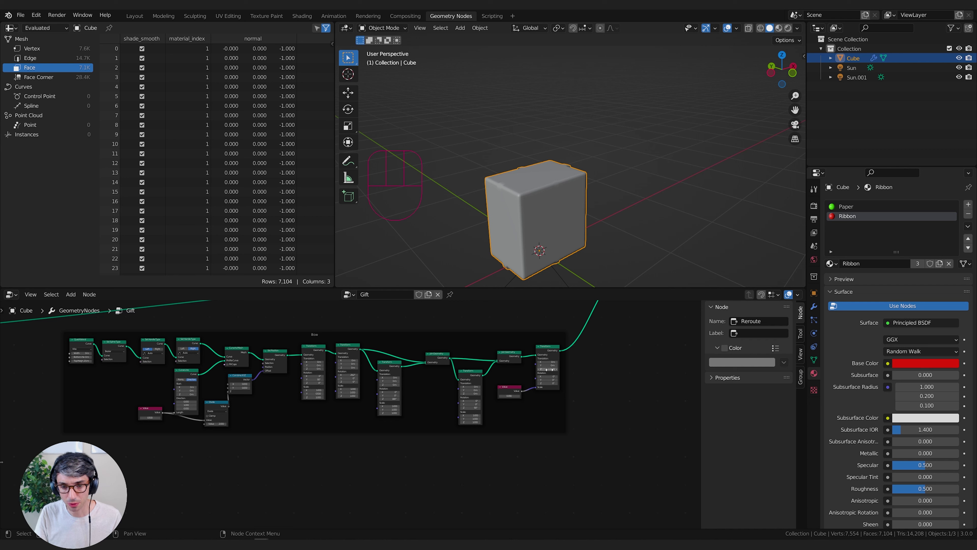
middle_drag(496, 478, 508, 468)
click(540, 404)
key(shift+a)
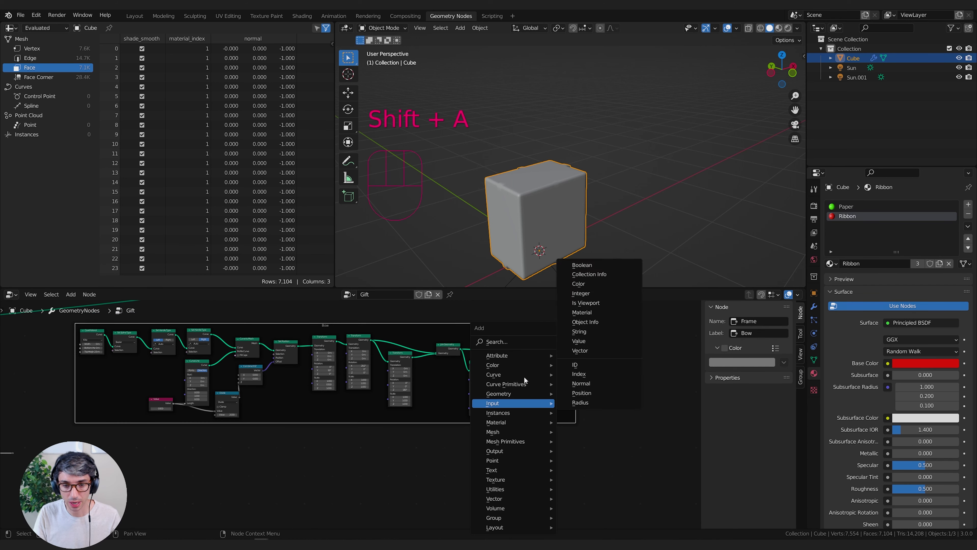
click(498, 341)
text(c)
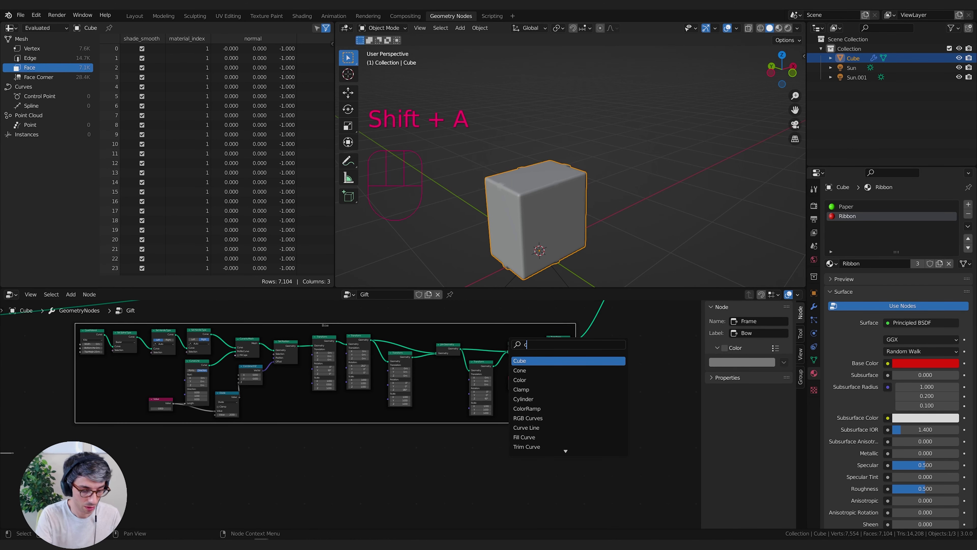
text(ombin)
key(Down)
key(Return)
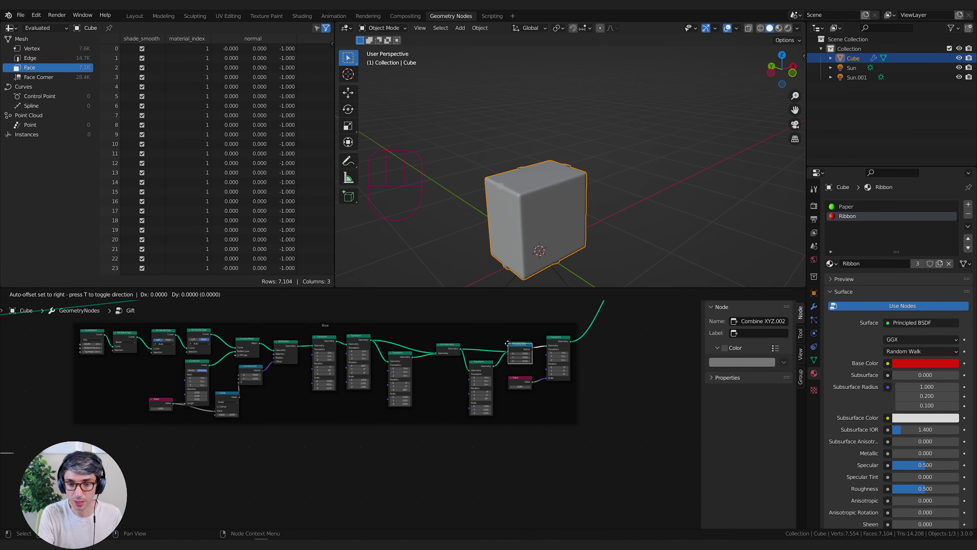
click(548, 405)
scroll(550, 406, up, 1)
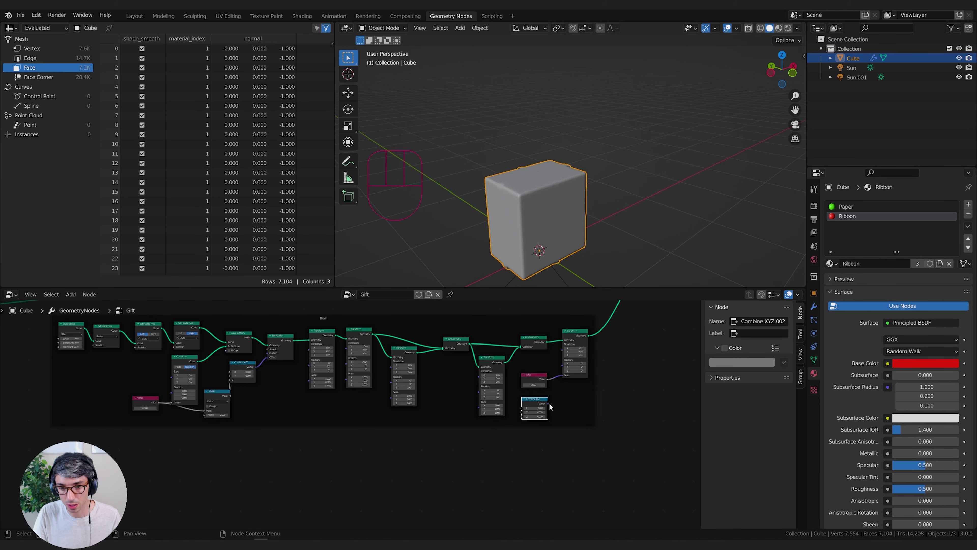
- Connect the Combine XYZ vector to the last Transform's Translation and link the box-height reroute to its Z input
drag(548, 404, 565, 352)
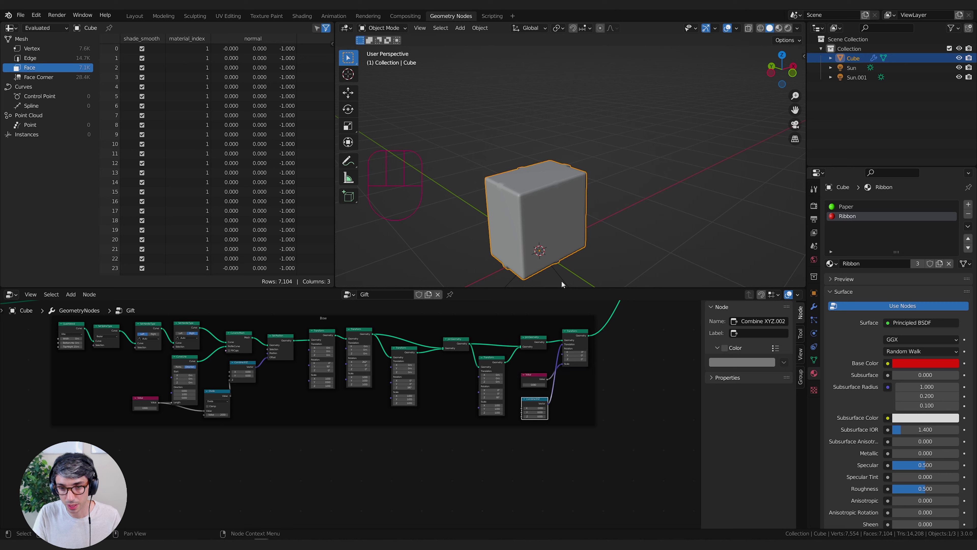
scroll(492, 428, down, 3)
middle_drag(431, 439, 496, 418)
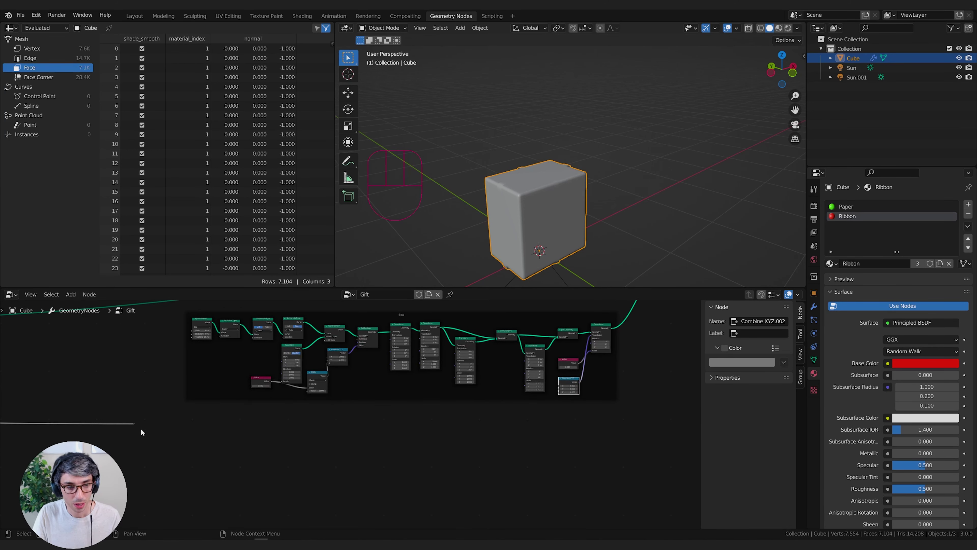
drag(132, 421, 559, 392)
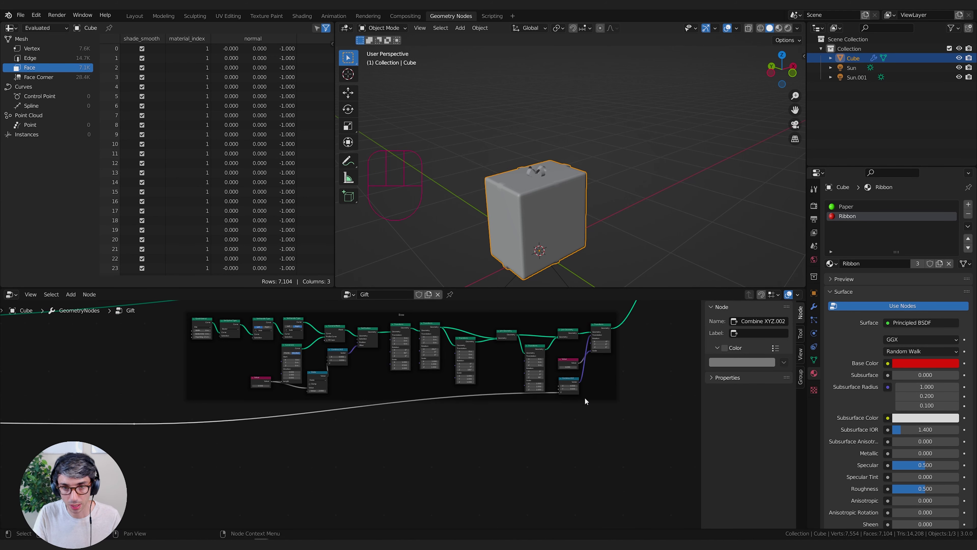
- Examine how the bow sits against the top face of the box
scroll(575, 116, up, 4)
scroll(460, 186, up, 4)
shift+middle_drag(580, 159, 599, 166)
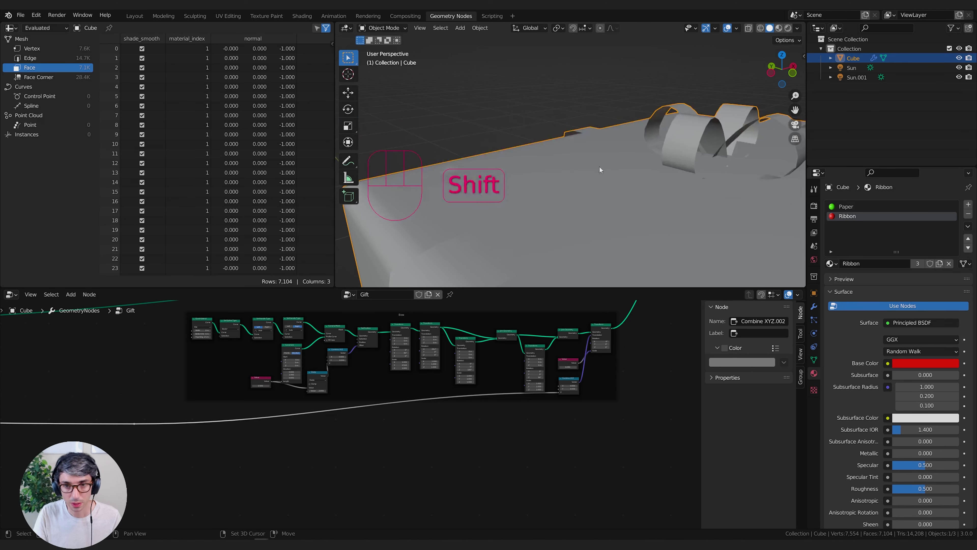
middle_drag(706, 166, 626, 215)
scroll(610, 391, up, 1)
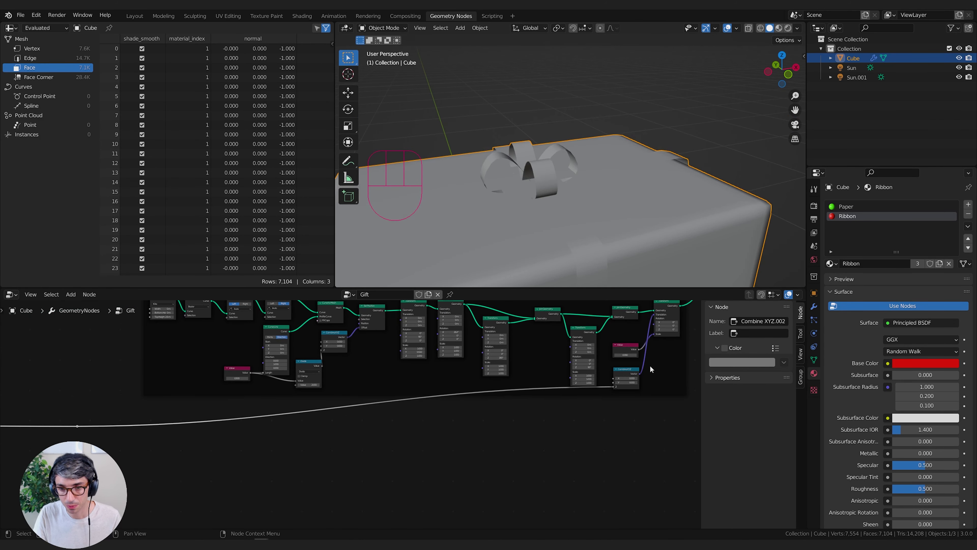
middle_drag(676, 350, 544, 386)
scroll(545, 386, up, 6)
middle_drag(615, 369, 436, 410)
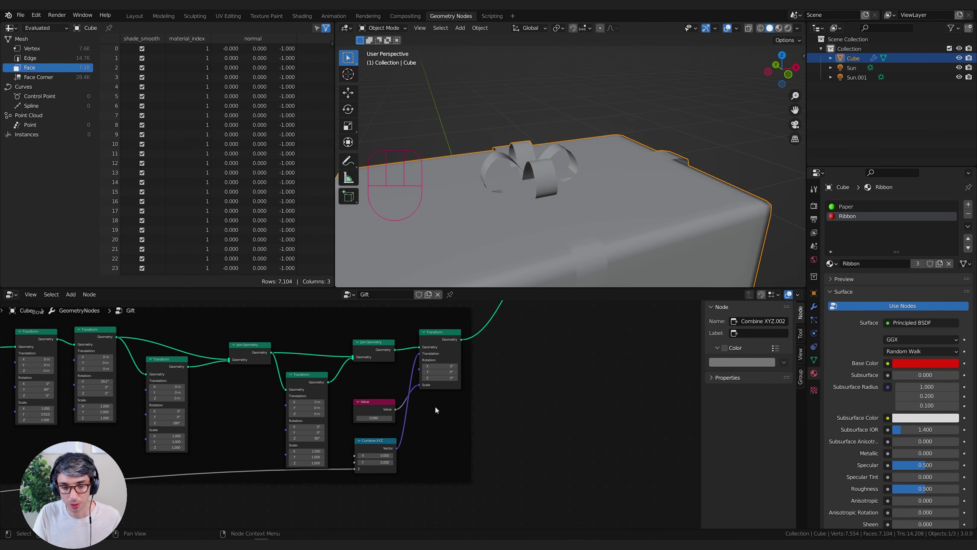
middle_drag(508, 160, 563, 136)
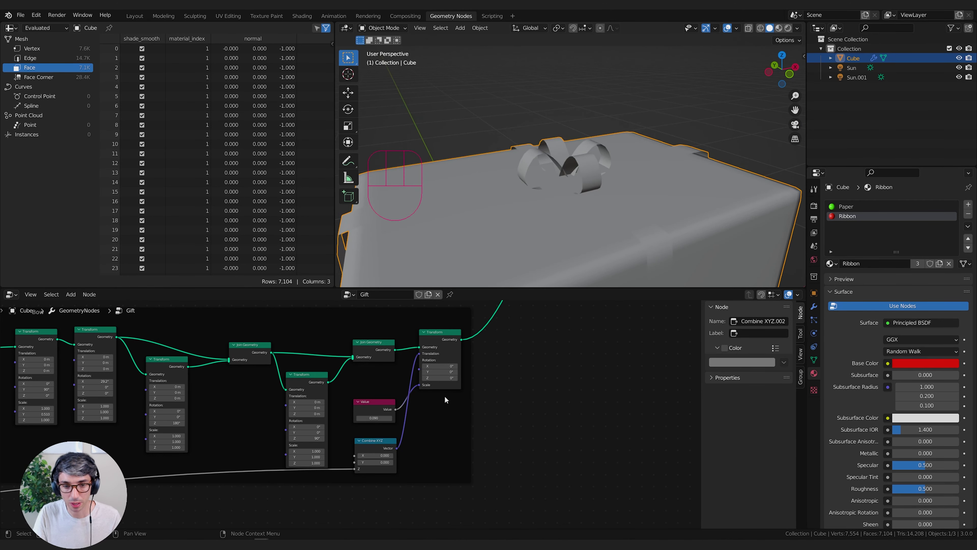
- Insert a Math node set to Add on the height link before the Combine XYZ node's Z input
middle_drag(436, 392, 327, 428)
click(344, 379)
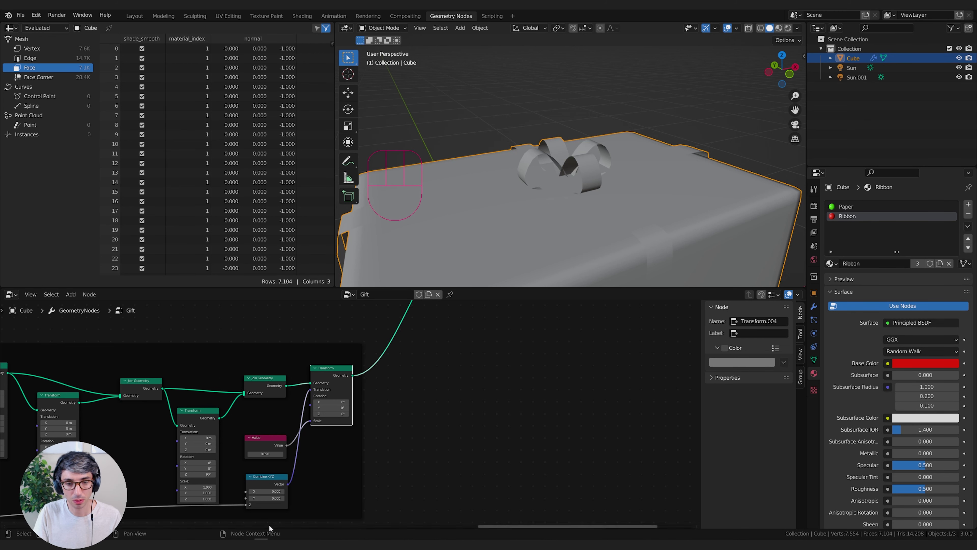
middle_drag(372, 468, 420, 446)
middle_drag(304, 453, 468, 411)
click(392, 409)
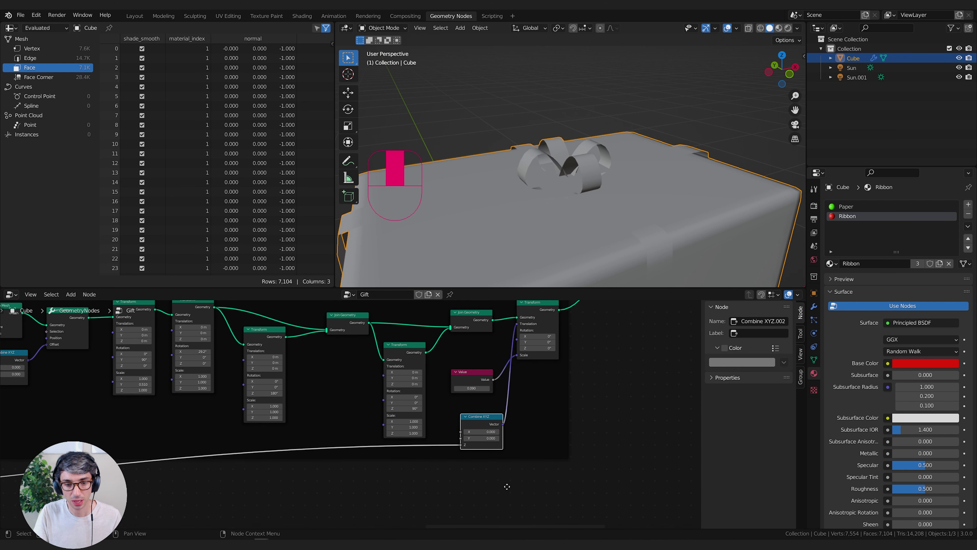
key(shift+a)
click(294, 342)
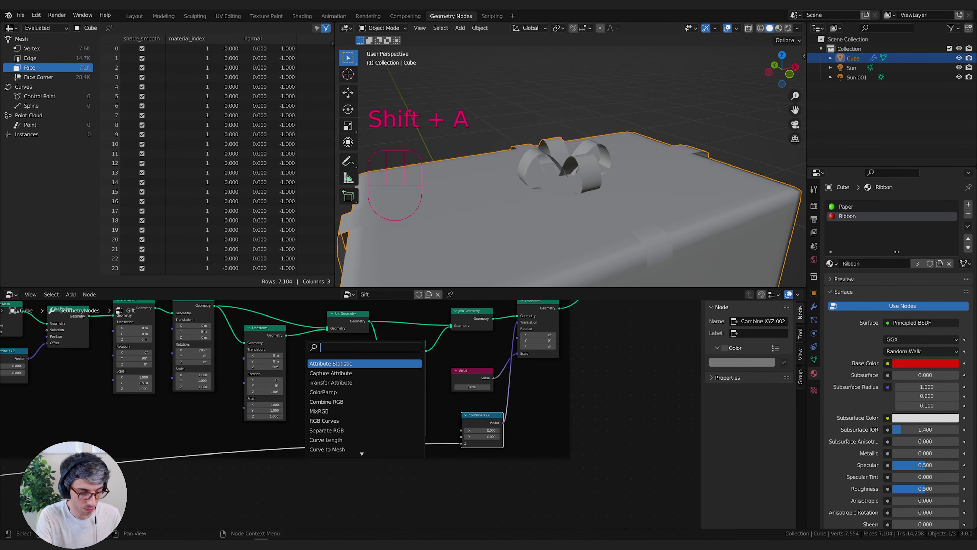
text(math)
key(Return)
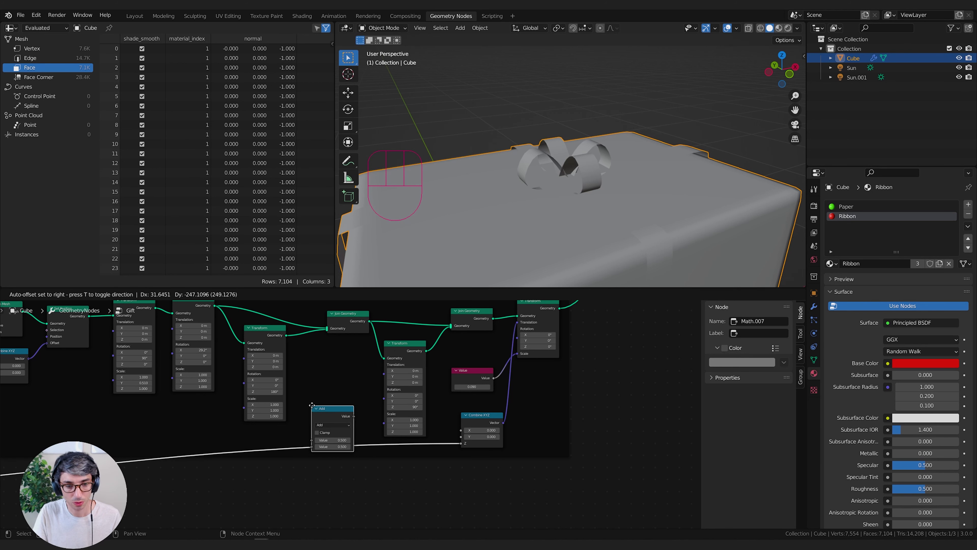
click(312, 406)
- Adjust the Add node's second value so the bow rests on the box top, and preview the gift in rendered shading
drag(337, 446, 347, 446)
middle_drag(497, 177, 518, 166)
shift+middle_drag(604, 61, 610, 120)
middle_drag(340, 446, 224, 483)
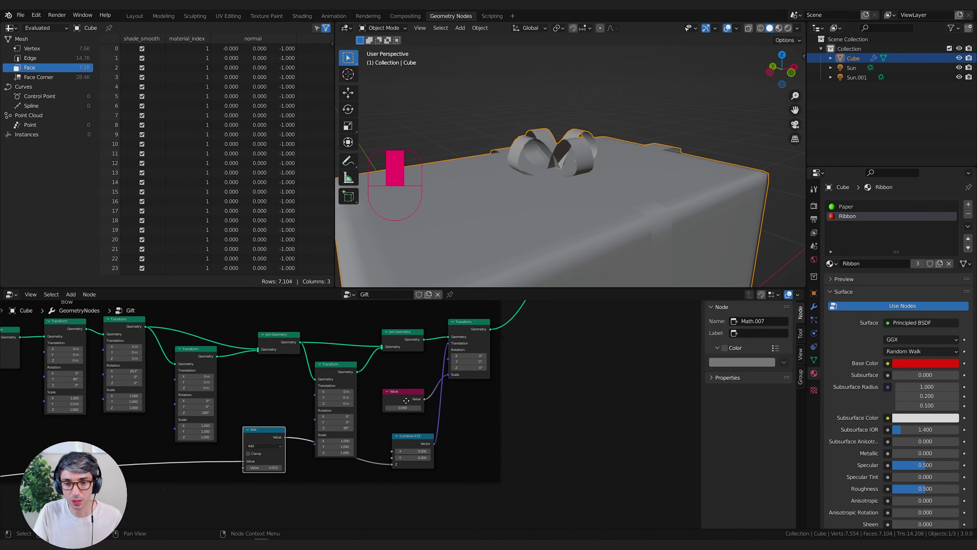
click(787, 29)
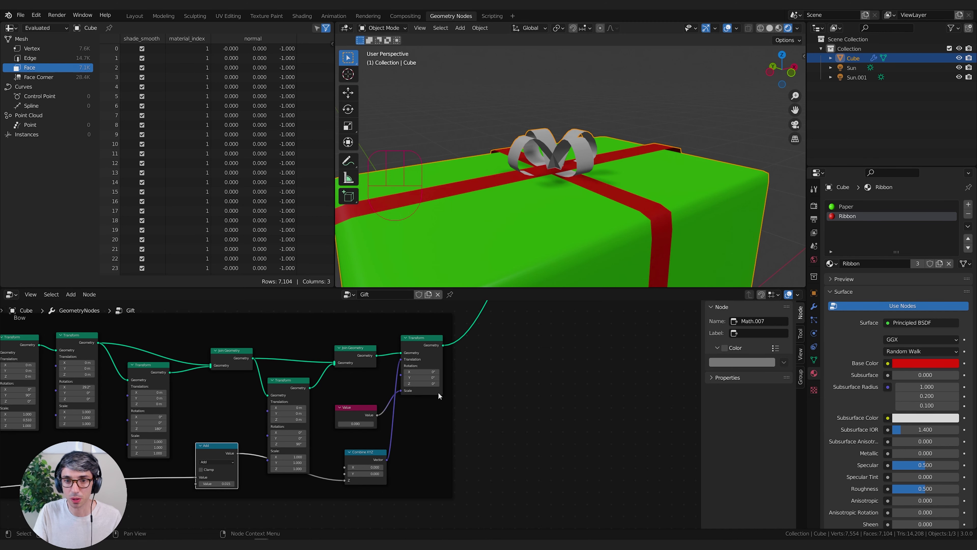
- Duplicate the ribbon's Set Material node onto the link between the bow's last Transform and the final Join Geometry
middle_drag(438, 392, 296, 445)
middle_drag(399, 358, 384, 388)
scroll(383, 386, down, 3)
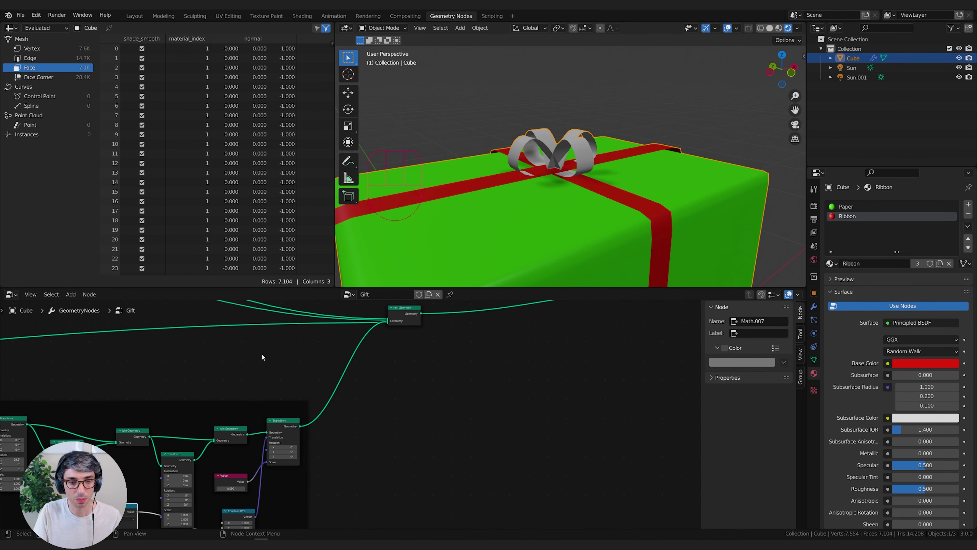
scroll(262, 354, down, 3)
middle_drag(258, 358, 326, 397)
middle_drag(389, 345, 477, 363)
scroll(454, 362, down, 4)
middle_drag(215, 348, 325, 365)
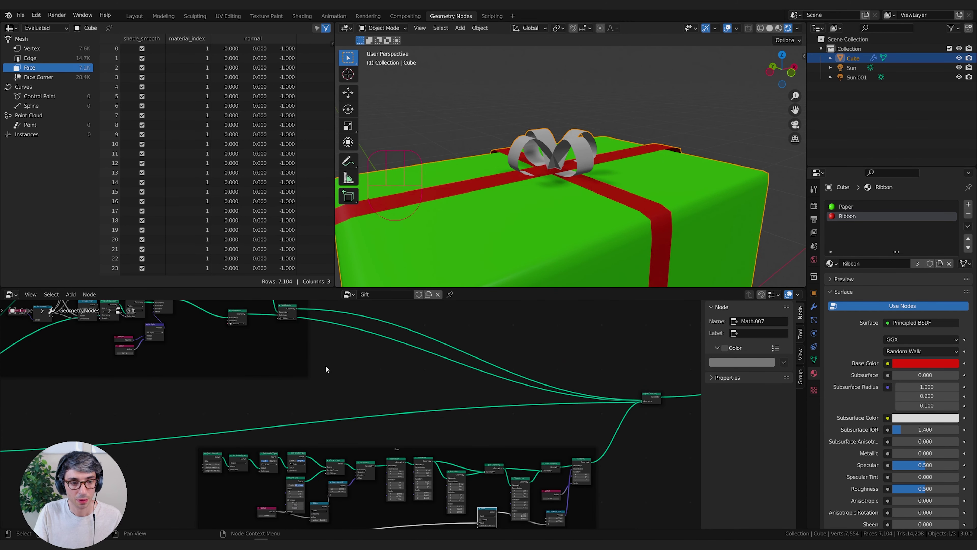
click(288, 308)
middle_drag(407, 309, 309, 285)
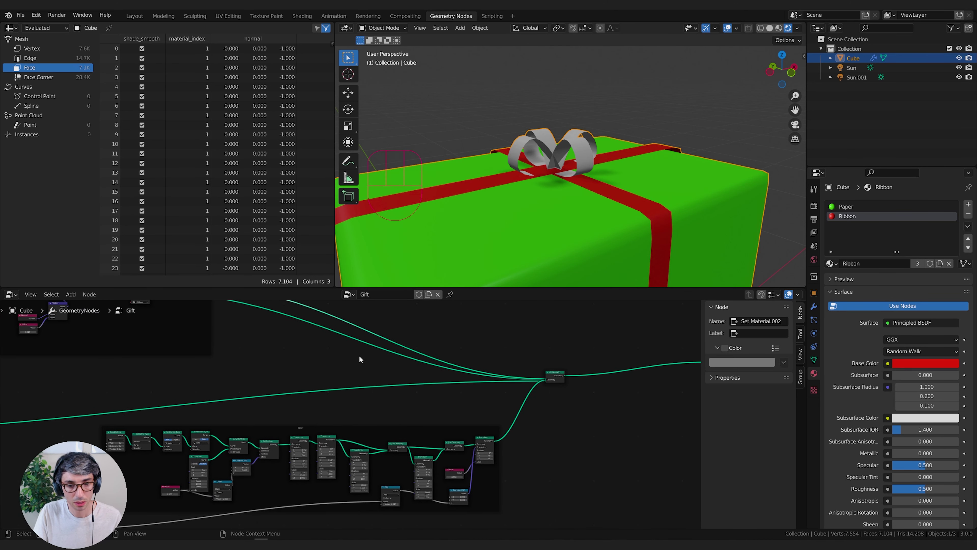
scroll(361, 359, down, 1)
middle_drag(373, 380, 319, 380)
key(shift+d)
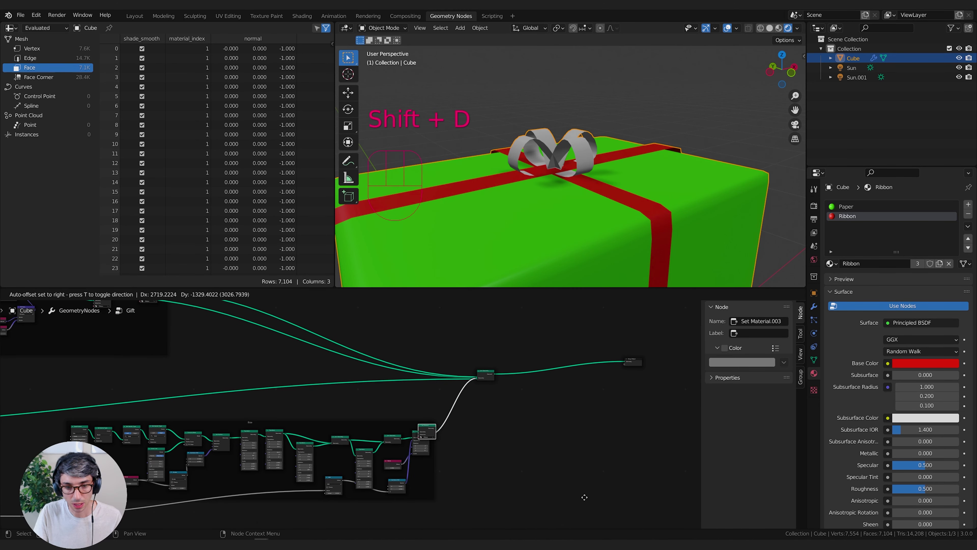
click(591, 497)
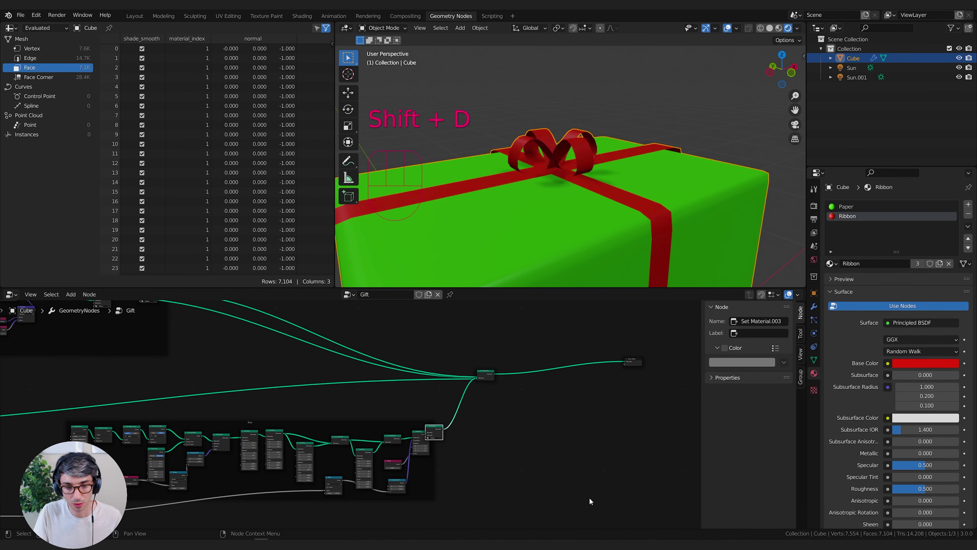
- Reposition the duplicated Set Material node beside the last Transform inside the Bow frame
click(433, 463)
click(449, 430)
key(g)
click(426, 480)
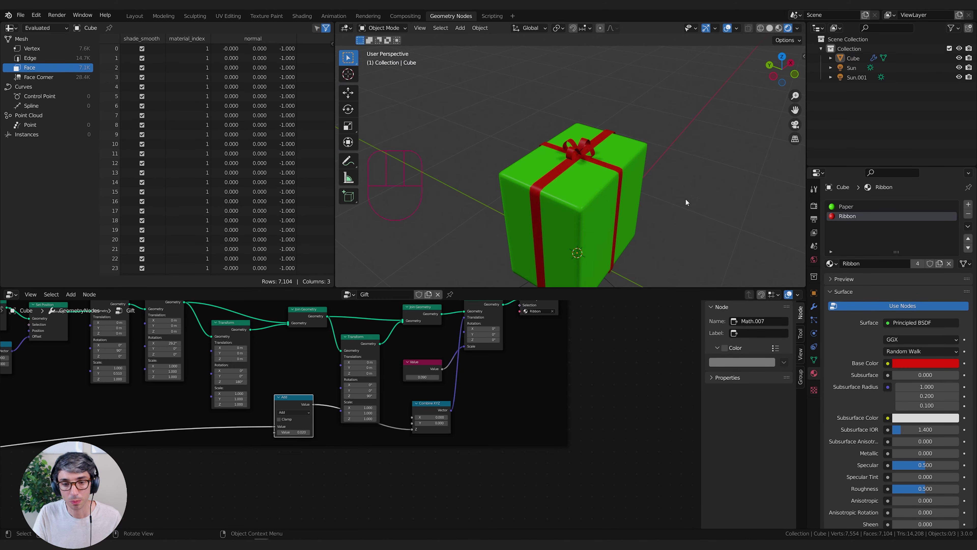
- Enlarge the bow by increasing the Value node that drives the last Transform's Scale
middle_drag(618, 198, 561, 269)
middle_drag(508, 388, 478, 391)
drag(381, 424, 413, 424)
middle_drag(509, 280, 517, 148)
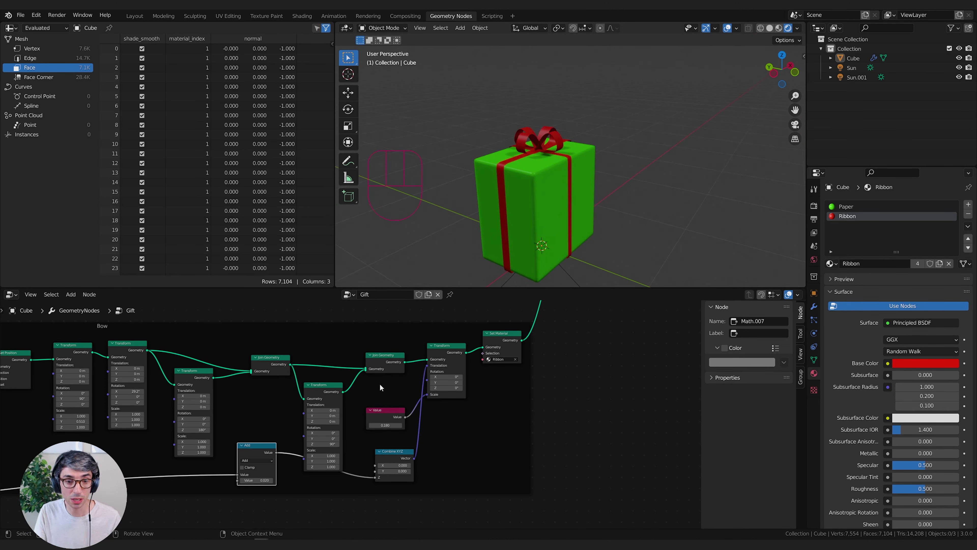
- Change the Box frame's Random Value seed to 192 and check the bow on the resized gift
middle_drag(380, 386, 787, 402)
middle_drag(334, 416, 621, 440)
scroll(335, 380, up, 2)
middle_drag(336, 380, 355, 457)
scroll(346, 437, up, 3)
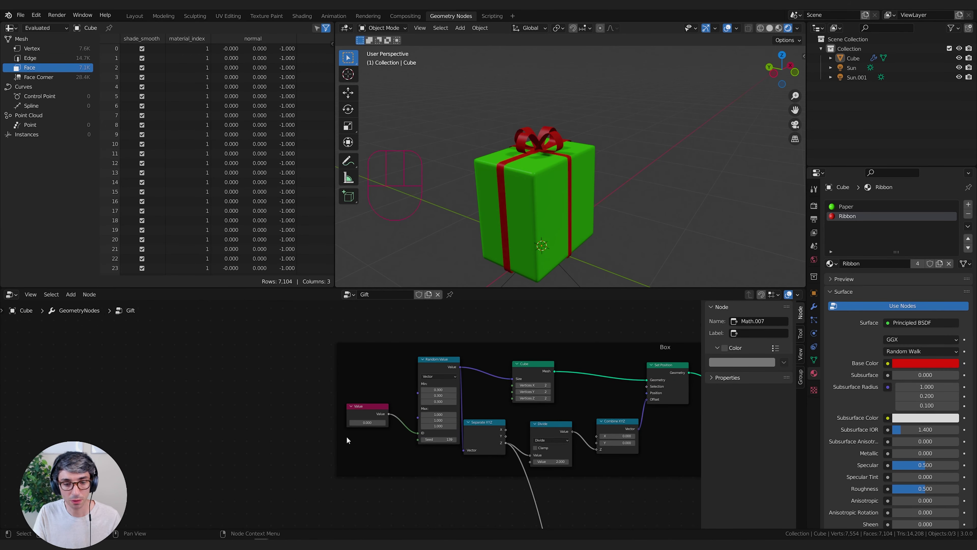
scroll(347, 437, up, 1)
drag(466, 446, 518, 446)
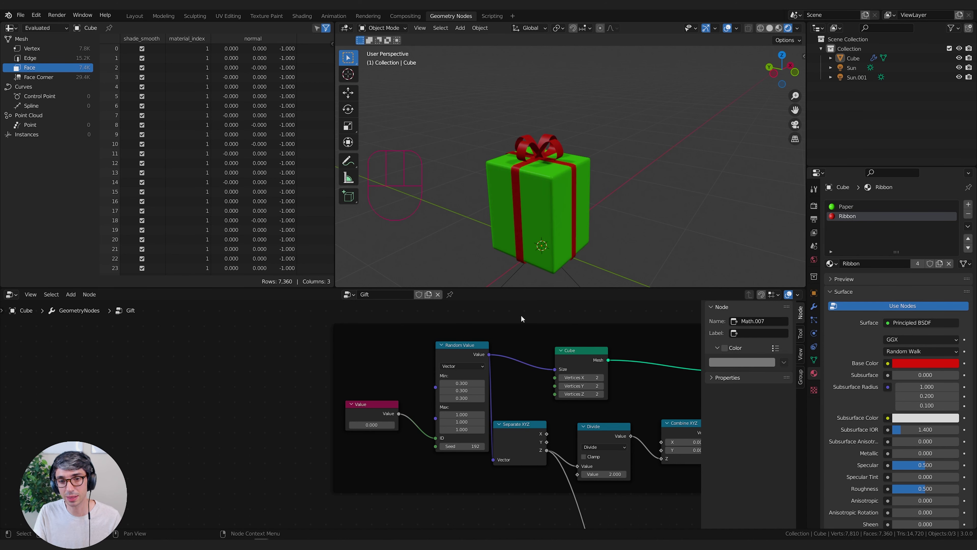
middle_drag(522, 285, 591, 156)
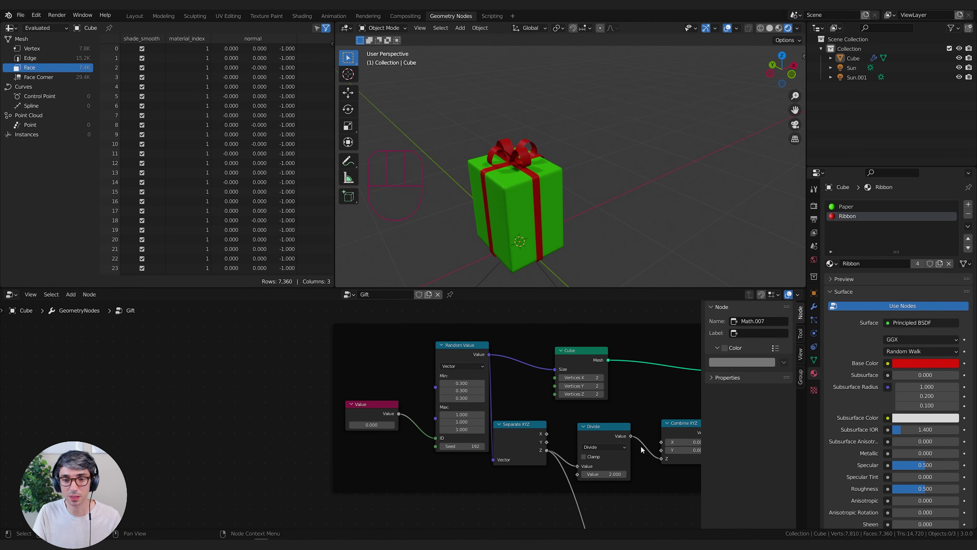
- Move the Group Output node farther away from the final Join Geometry node
middle_drag(641, 450, 244, 412)
scroll(581, 399, down, 4)
middle_drag(671, 398, 297, 384)
middle_drag(514, 386, 228, 299)
drag(391, 414, 484, 408)
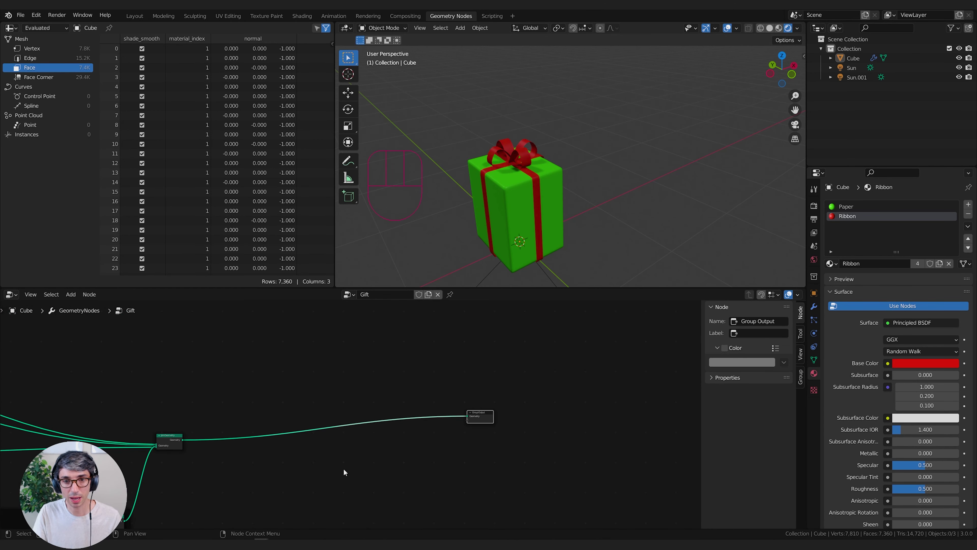
middle_drag(343, 468, 411, 433)
- Preview the gift in wireframe, switch to solid shading, and examine the centre of the bow up close
click(759, 27)
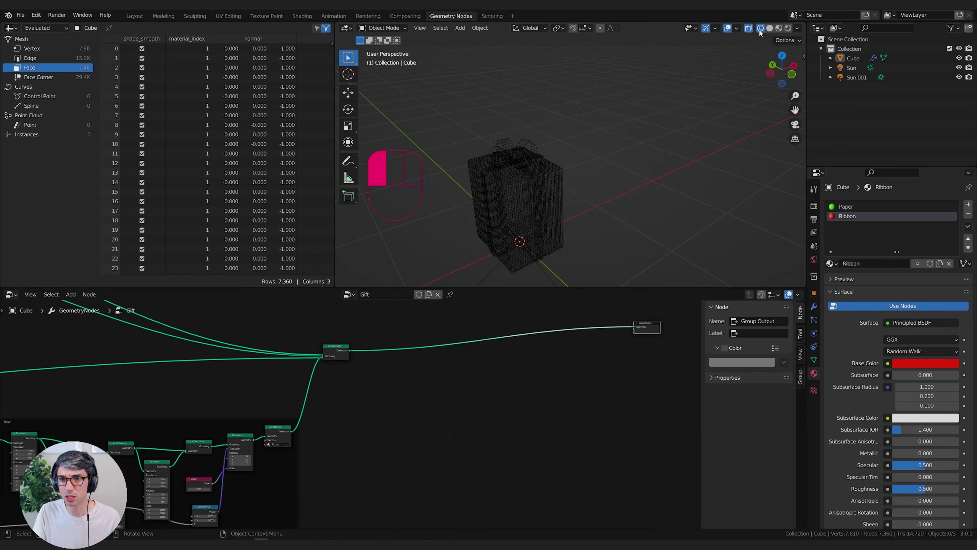
scroll(545, 147, up, 5)
mouse_move(545, 147)
shift+middle_down()
mouse_move(465, 159)
mouse_move(530, 144)
shift+middle_up()
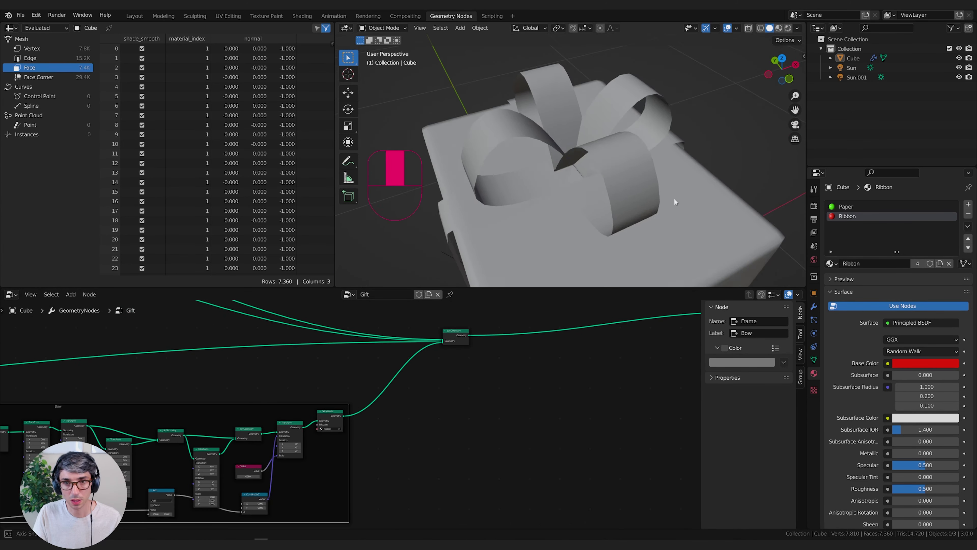
scroll(676, 193, up, 3)
middle_drag(677, 184, 623, 216)
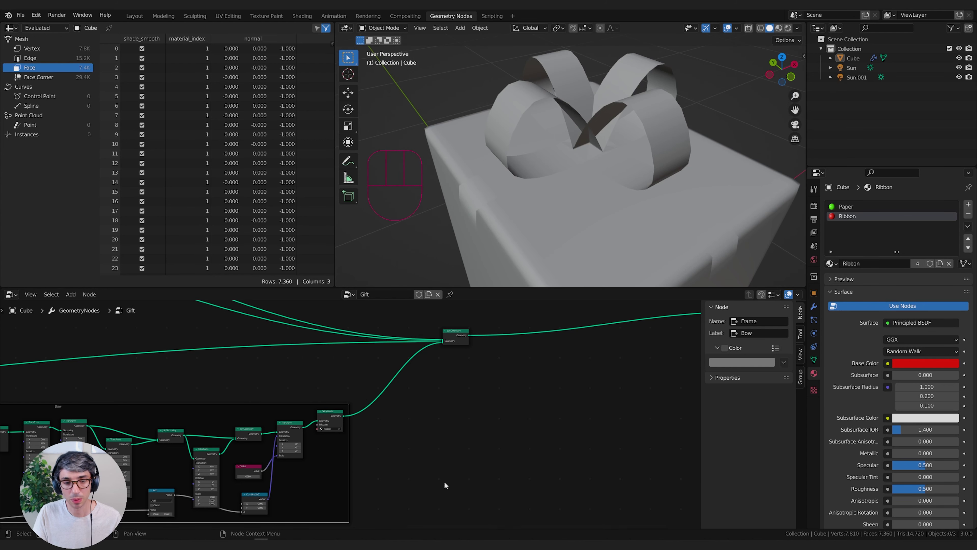
- Add a Subdivision Surface node at the end of the Bow frame, between Set Material and the final Join Geometry
key(shift+a)
click(300, 343)
text(s)
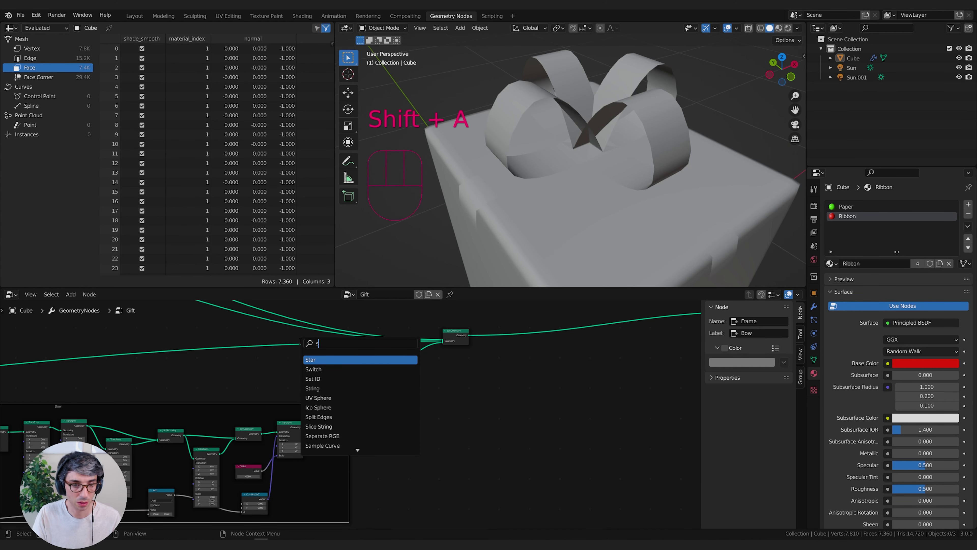
text(ubd)
key(Down)
key(Down)
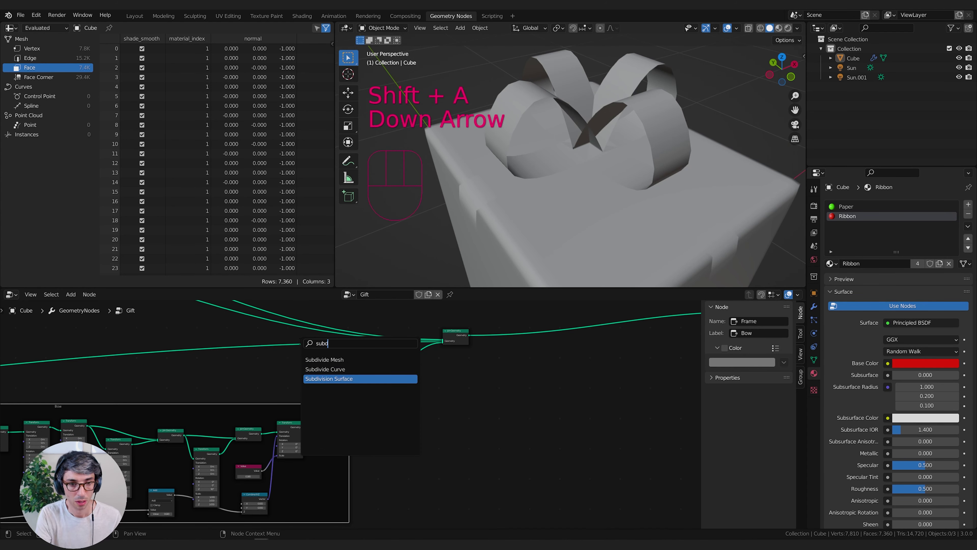
key(Return)
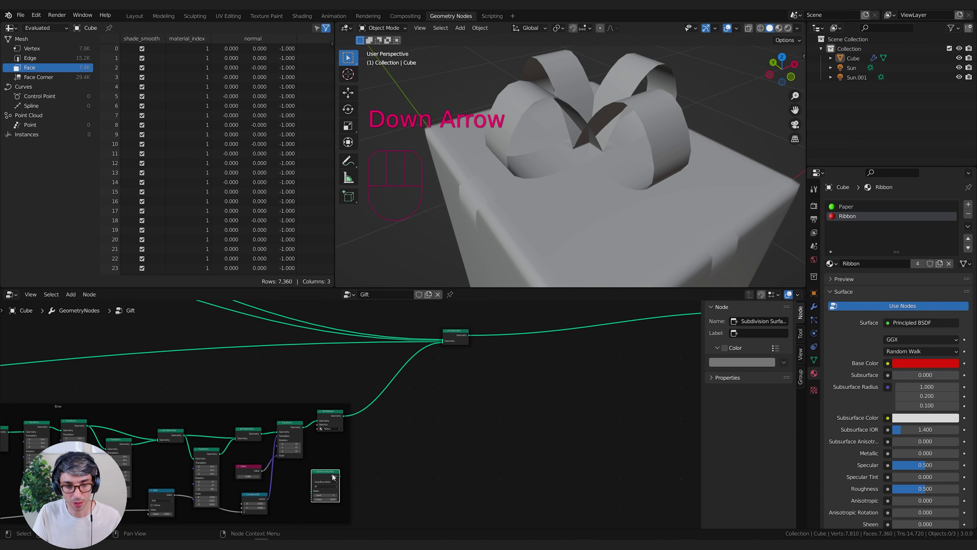
key(g)
click(377, 406)
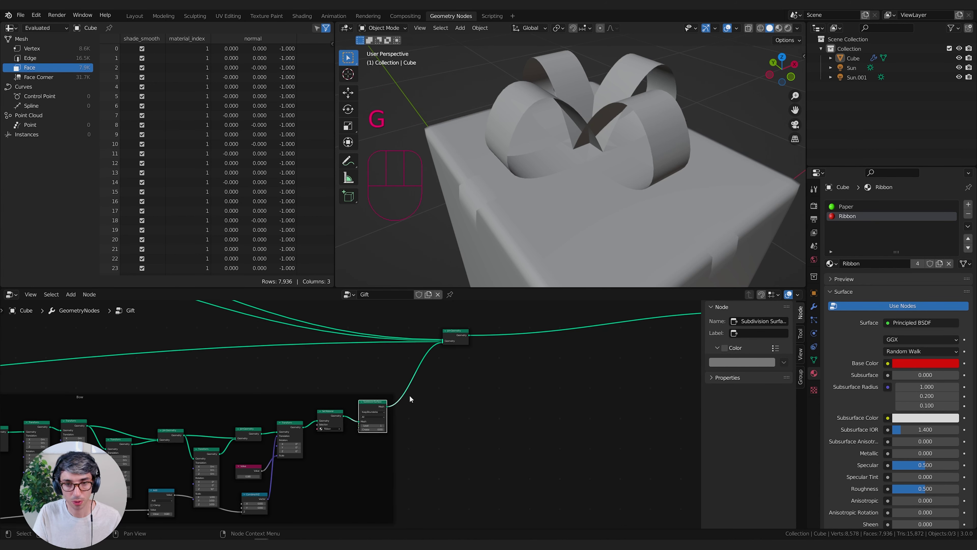
- Raise the bow's Subdivision Surface level to 2 and view the whole gift in rendered shading
click(384, 427)
middle_drag(553, 170, 577, 164)
scroll(568, 164, down, 5)
click(788, 27)
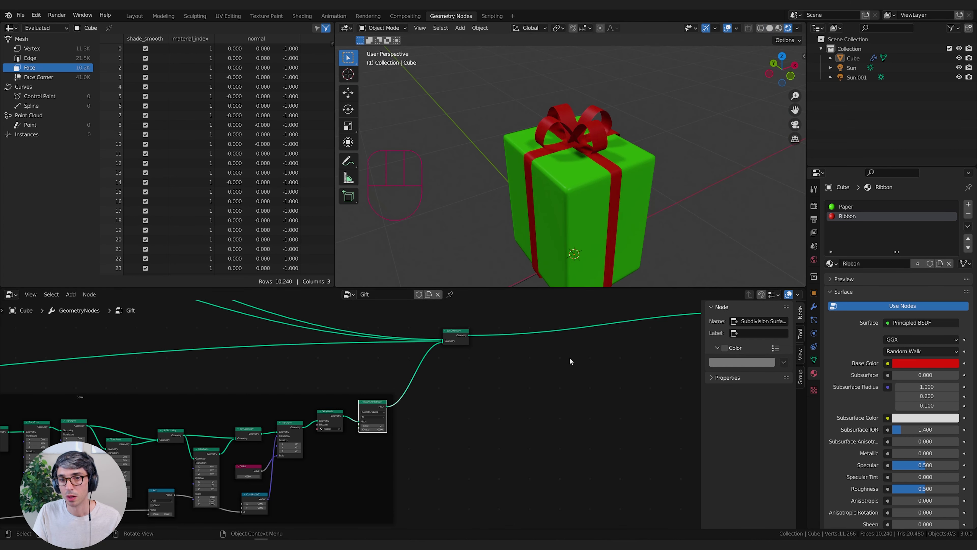
- Add a Noise Texture node in the free space just below the final Join Geometry node
middle_drag(459, 411, 381, 422)
scroll(385, 420, down, 1)
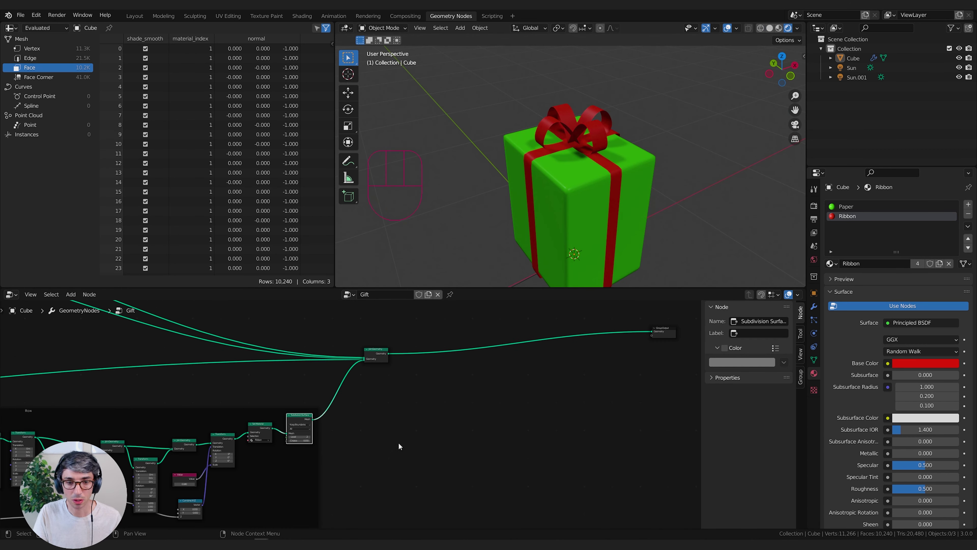
key(shift+a)
click(365, 343)
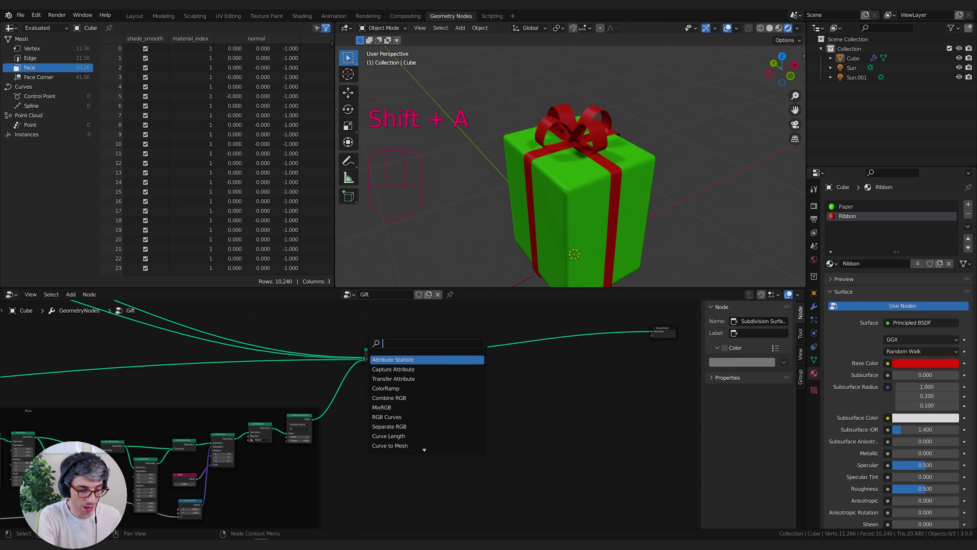
text(noi)
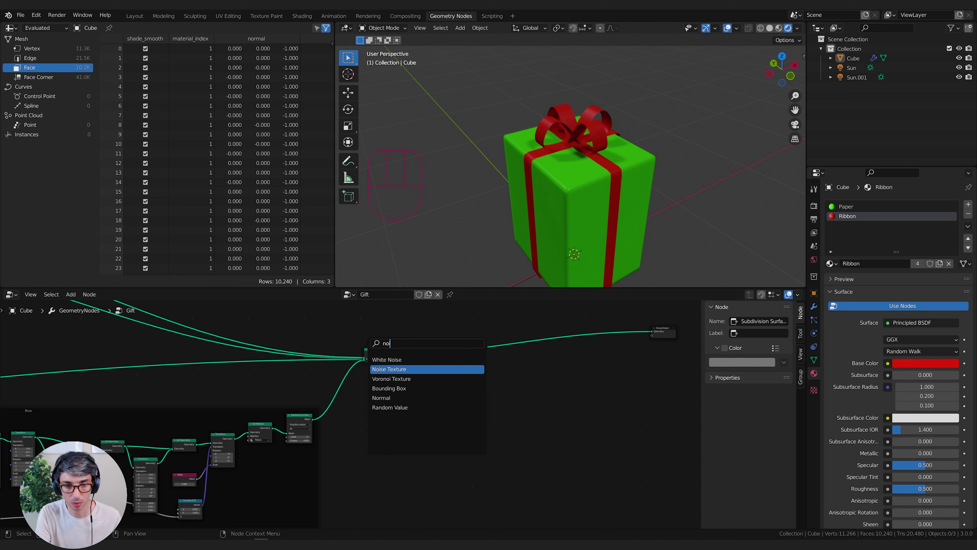
click(402, 369)
click(475, 400)
scroll(495, 415, up, 4)
scroll(495, 414, up, 3)
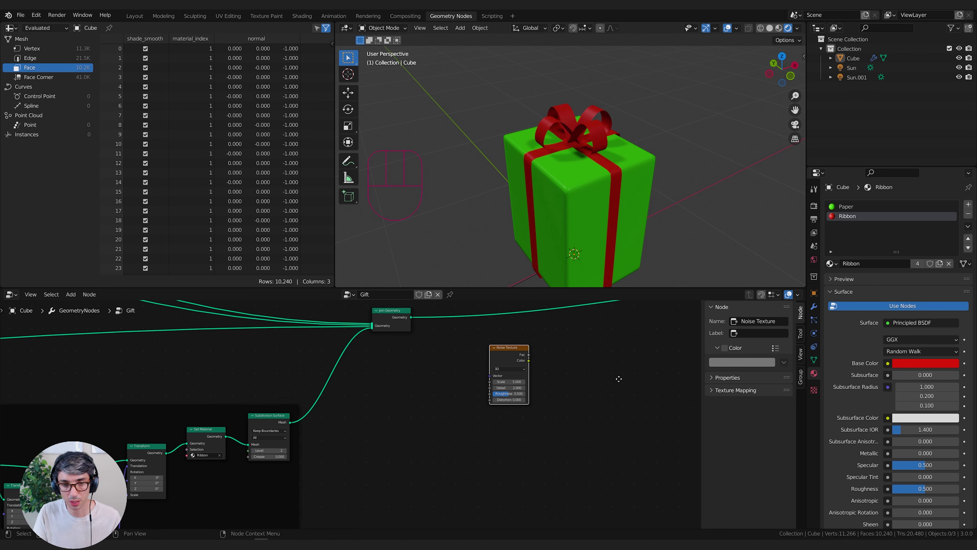
middle_drag(617, 378, 463, 433)
scroll(461, 433, up, 2)
drag(333, 410, 229, 417)
middle_drag(360, 397, 408, 398)
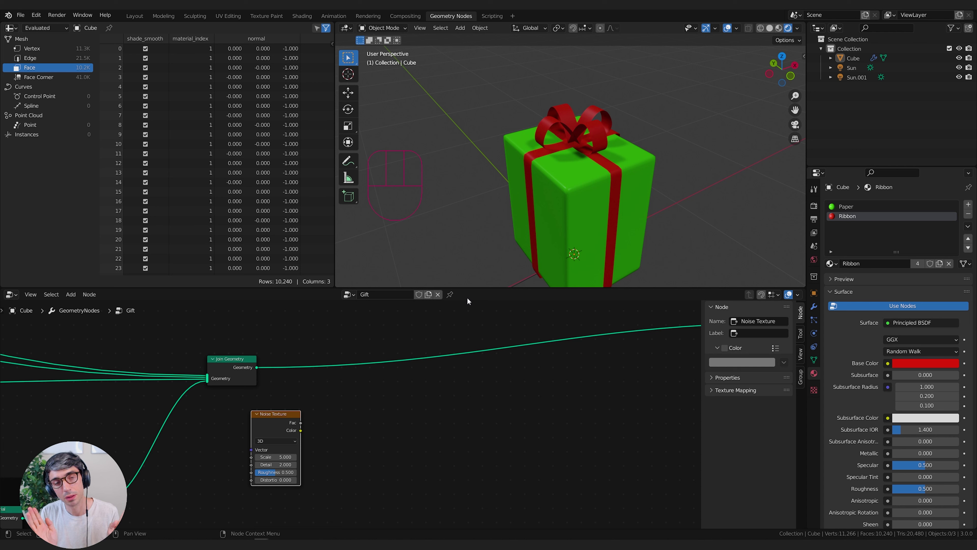
- Add a Normal node and a Vector Math node set to Multiply beside the Noise Texture
key(shift+a)
click(329, 341)
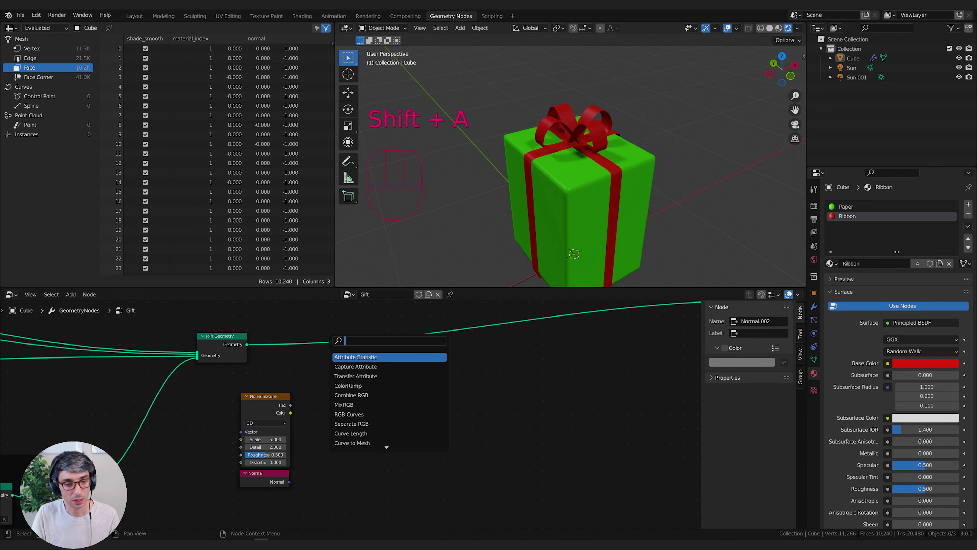
text(vec)
key(Down)
key(Return)
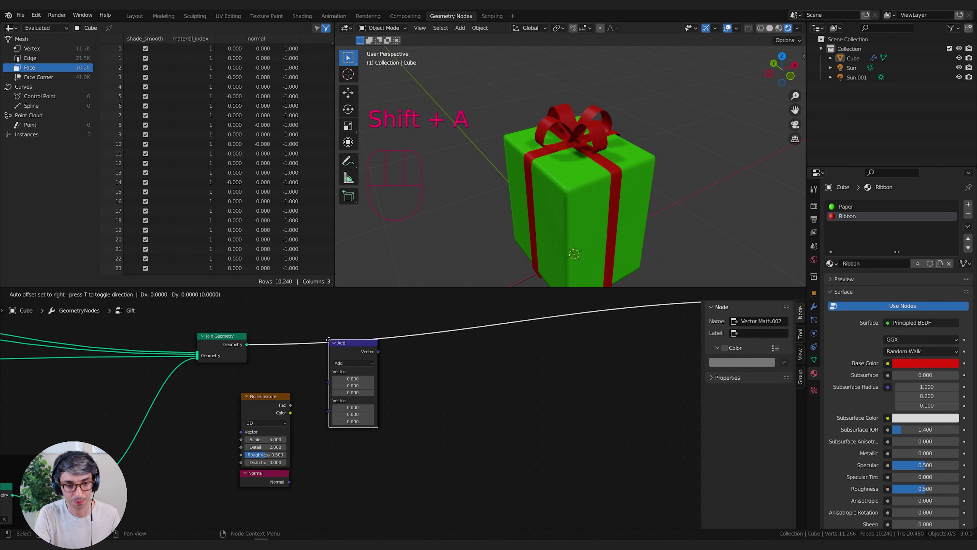
click(298, 396)
click(331, 415)
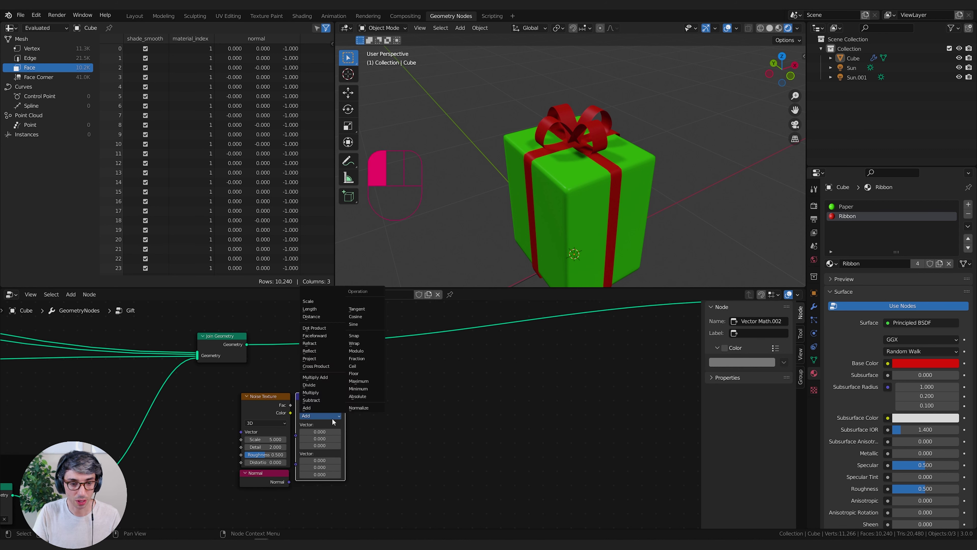
click(326, 393)
- Connect the Noise Texture's Fac and the Normal output to the two vector inputs of the Multiply node
drag(325, 395, 356, 391)
drag(291, 405, 328, 432)
drag(288, 481, 326, 439)
drag(346, 395, 339, 397)
middle_drag(339, 398, 297, 407)
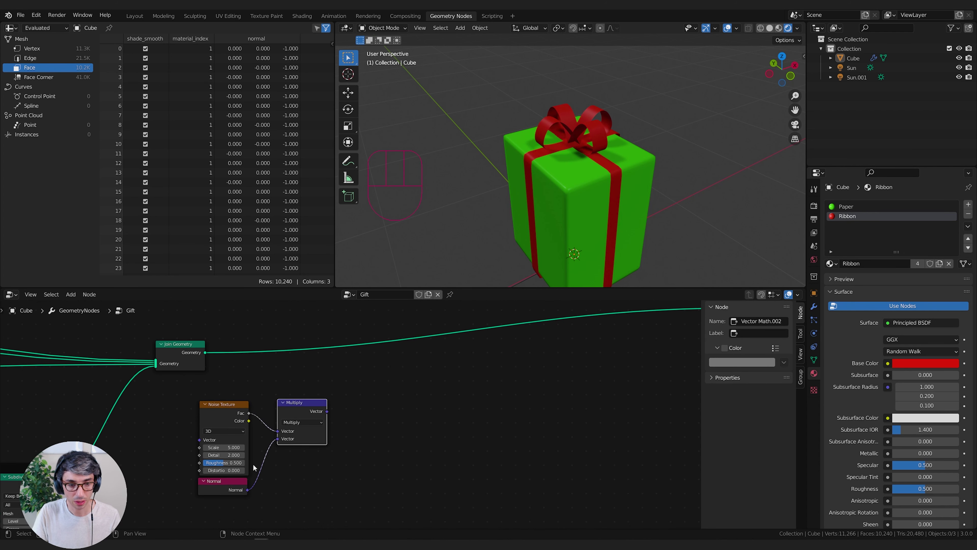
drag(276, 416, 266, 416)
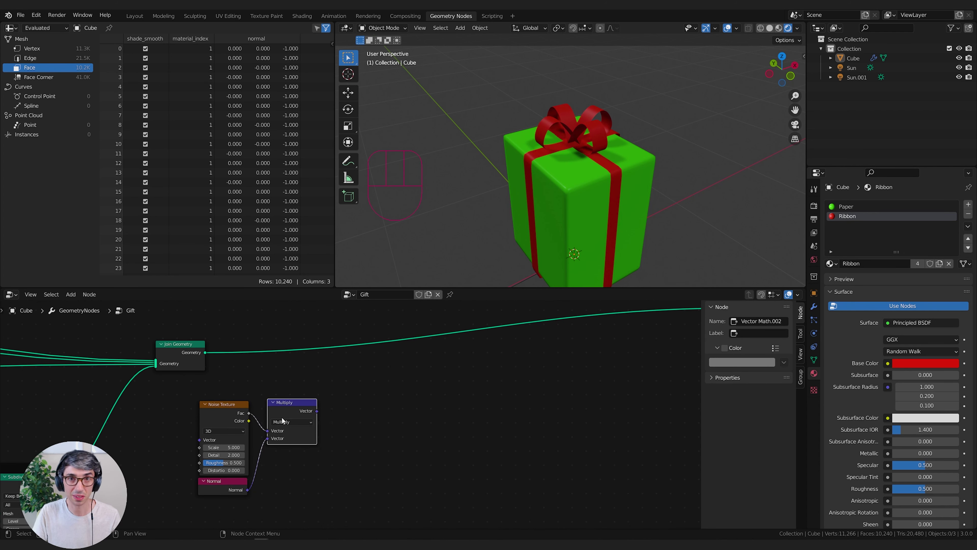
middle_drag(373, 431, 353, 432)
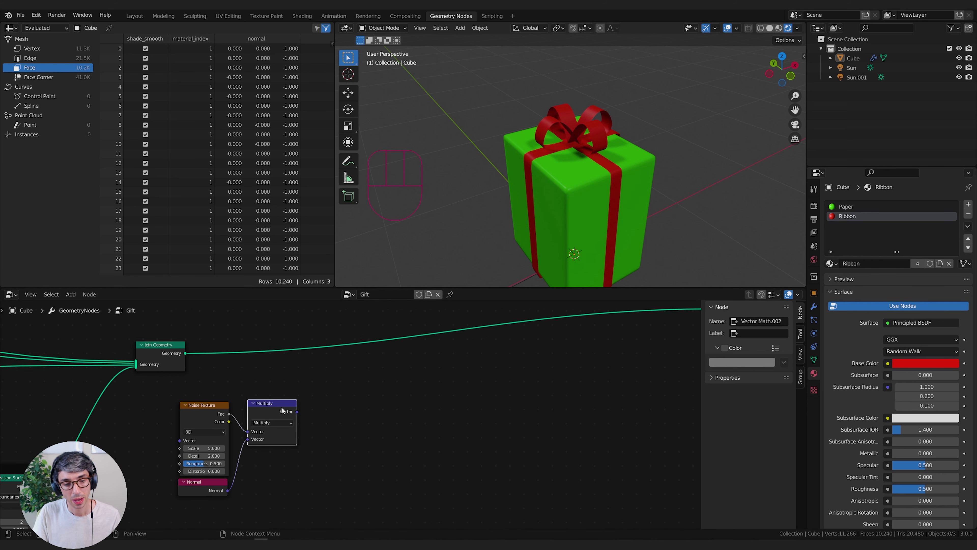
key(shift+a)
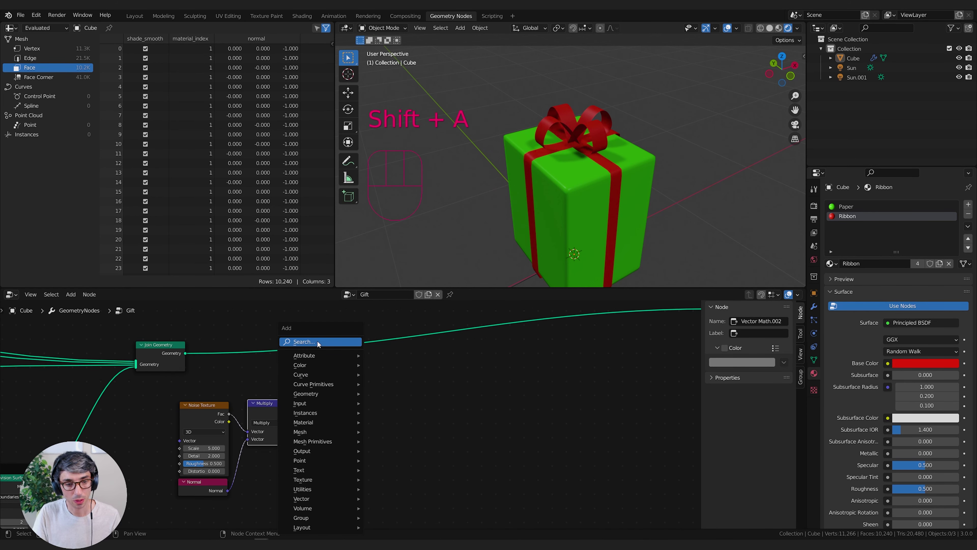
click(318, 340)
key(Escape)
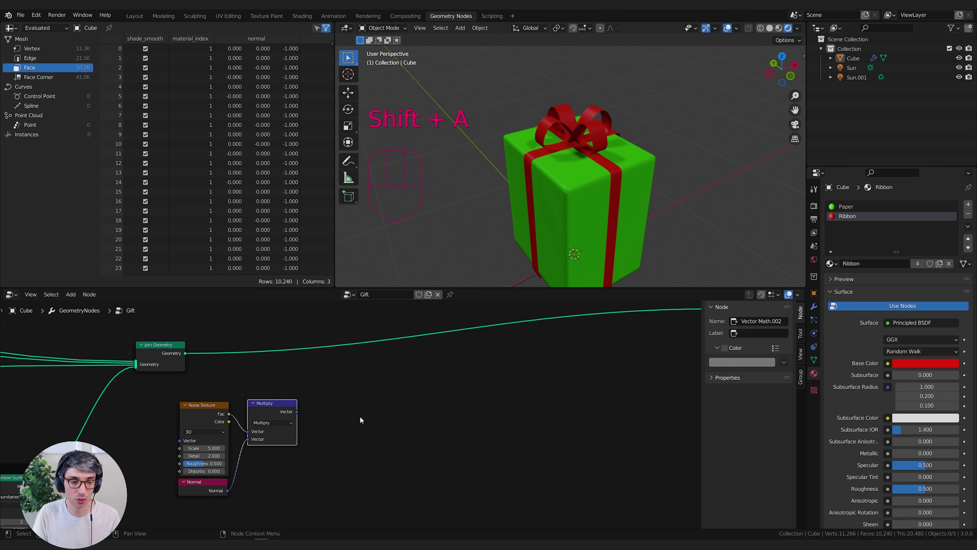
key(shift+a)
click(375, 341)
text(pos)
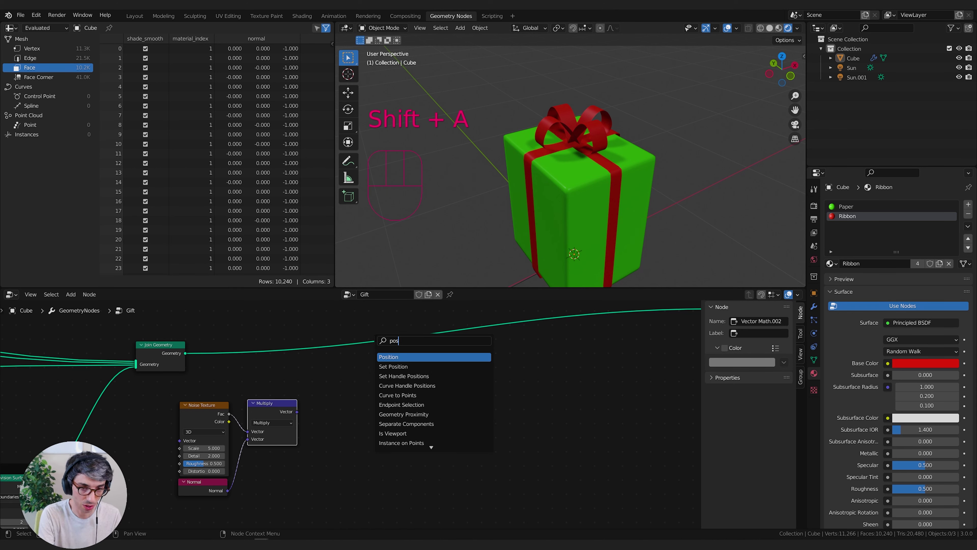
key(Return)
click(350, 435)
key(x)
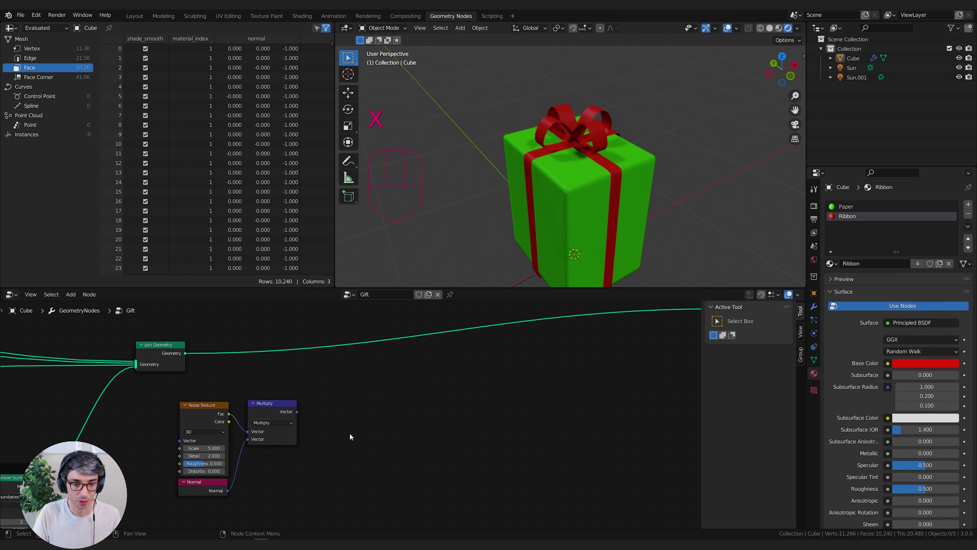
- Insert a Set Position node on the link between the final Join Geometry and the Group Output
key(shift+a)
click(336, 342)
text(se)
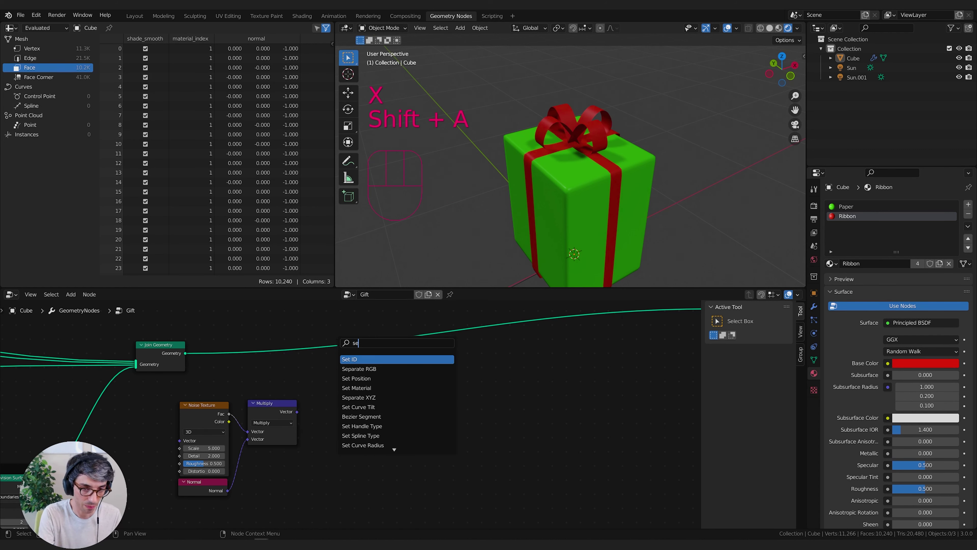
text(t p)
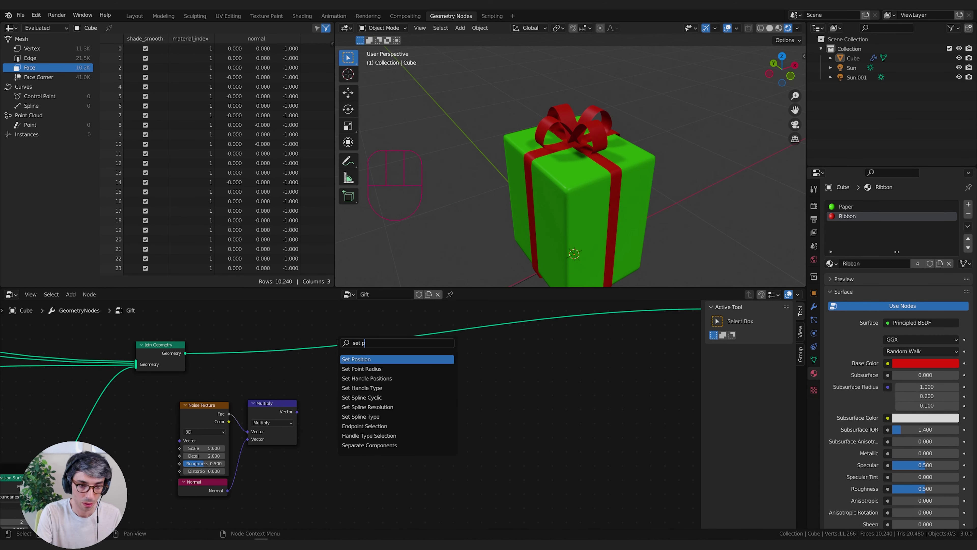
key(Return)
click(333, 340)
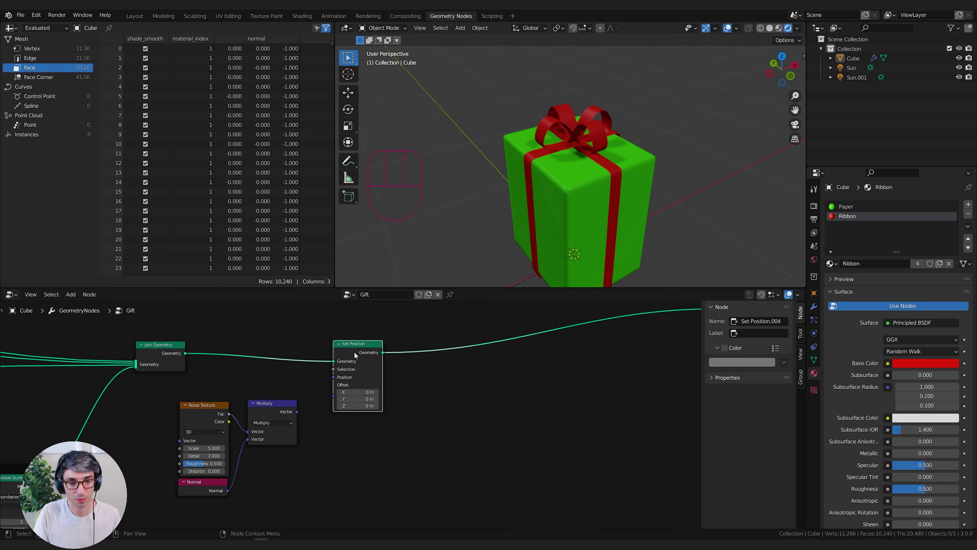
- Connect the Multiply node's Vector output to the Set Position's Offset and inspect the displaced gift
click(303, 412)
drag(333, 396, 333, 396)
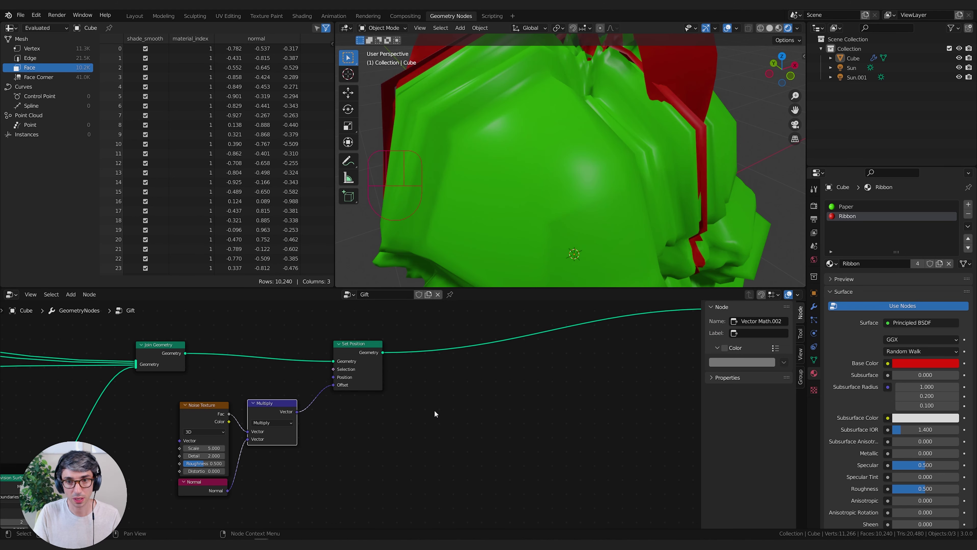
scroll(558, 199, down, 3)
middle_drag(558, 199, 580, 207)
scroll(581, 206, up, 2)
scroll(557, 214, down, 2)
scroll(550, 219, up, 4)
scroll(528, 236, down, 2)
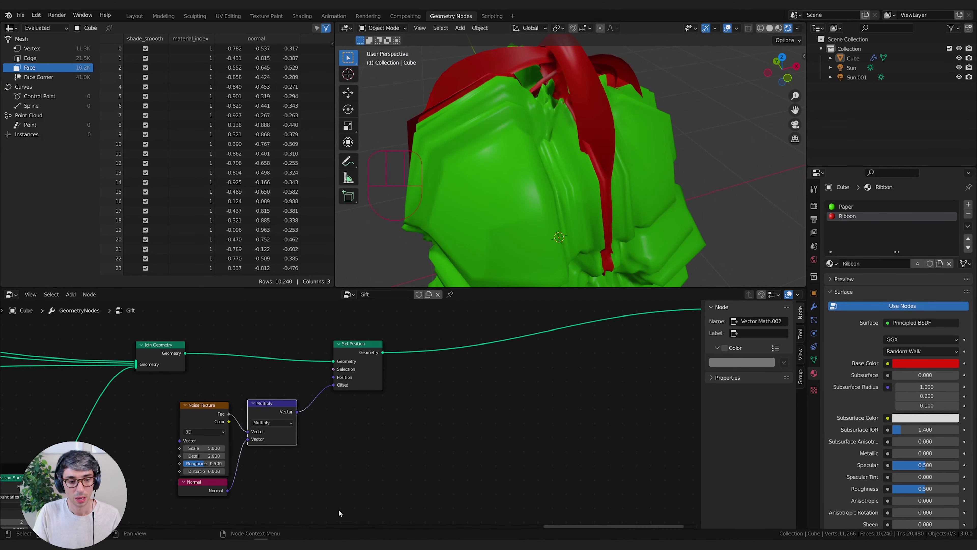
- Make room around the Noise Texture and Normal nodes and insert a Math node between the noise Fac and the vector Multiply
drag(196, 409, 183, 408)
drag(198, 484, 177, 490)
key(shift+a)
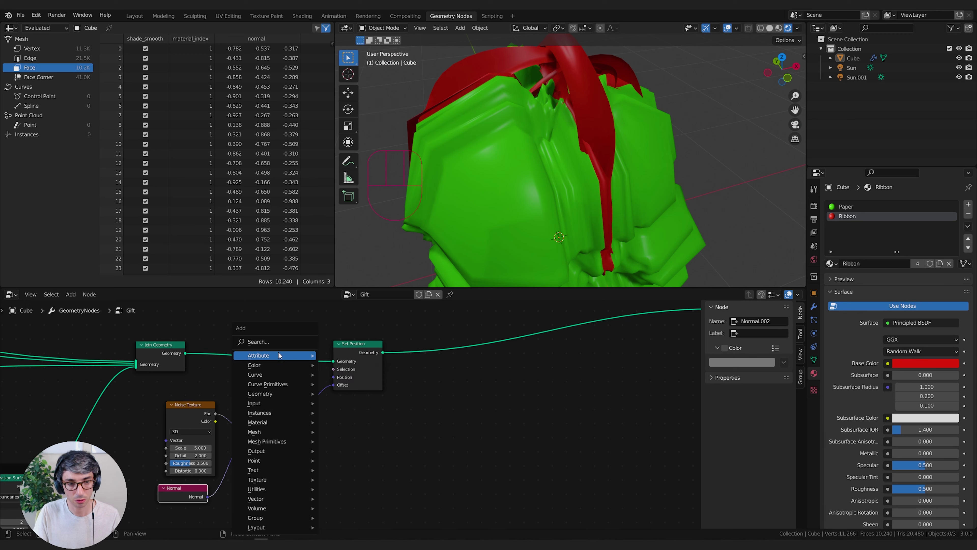
click(281, 339)
text(math)
key(Return)
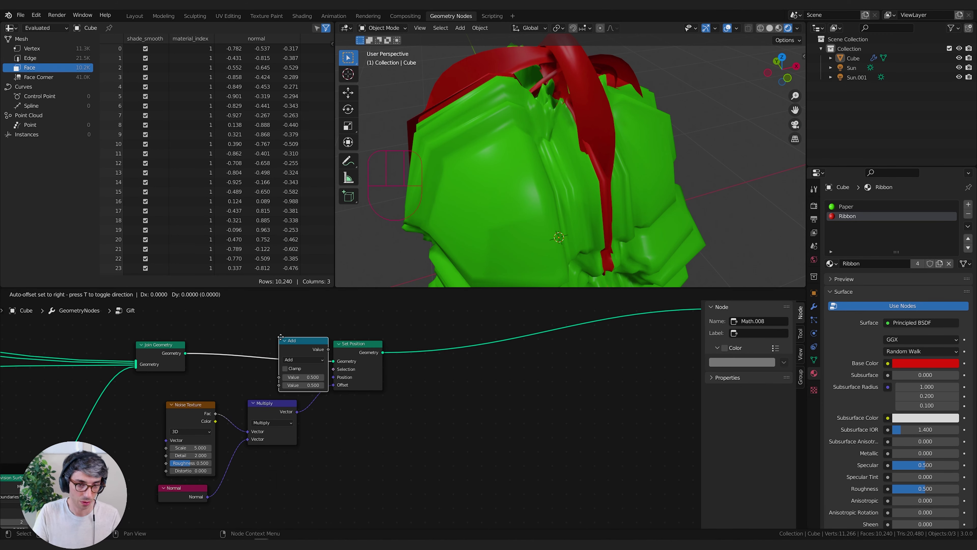
click(253, 443)
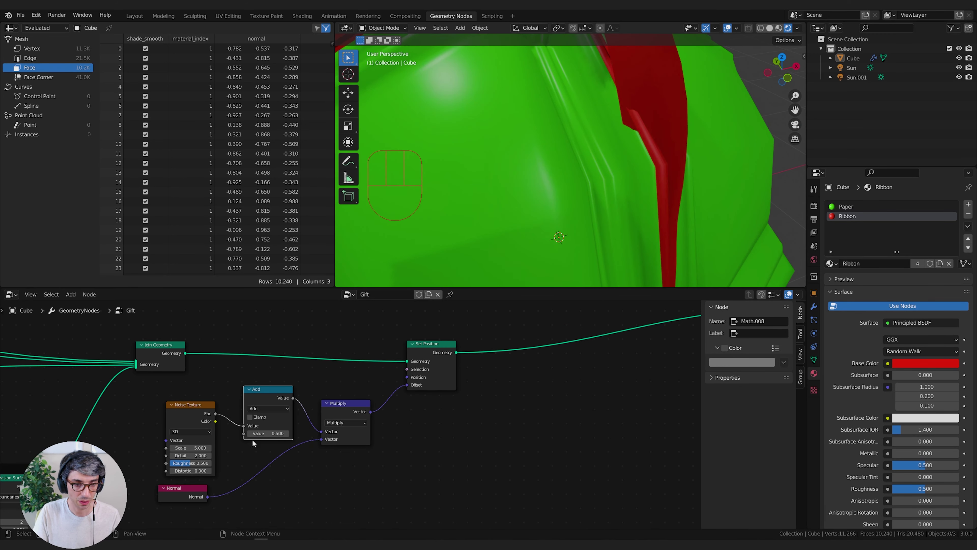
- Set the new Math node to Multiply and reduce its second value to weaken the noise displacement
click(268, 408)
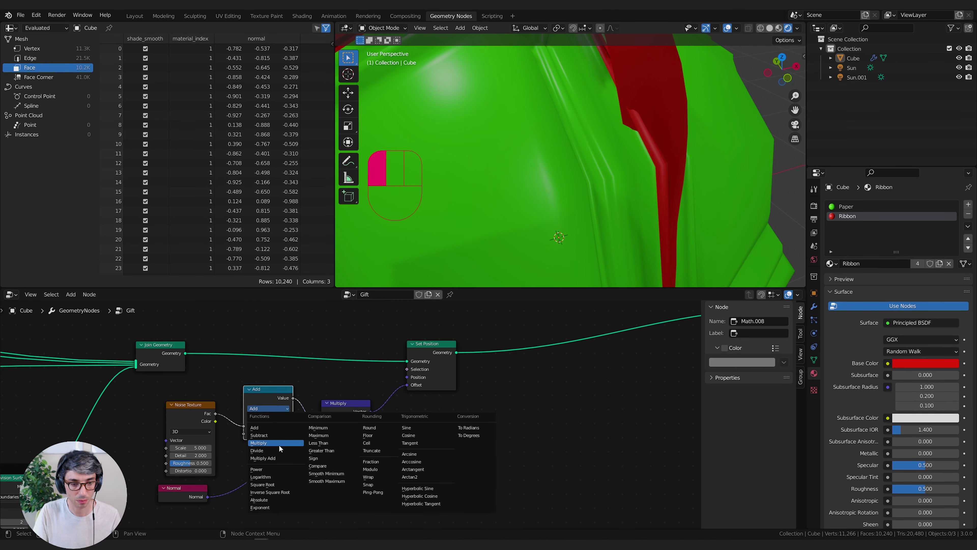
click(278, 432)
mouse_move(268, 433)
shift+mouse_down()
mouse_move(246, 433)
mouse_move(260, 433)
shift+mouse_up()
middle_drag(509, 237, 586, 183)
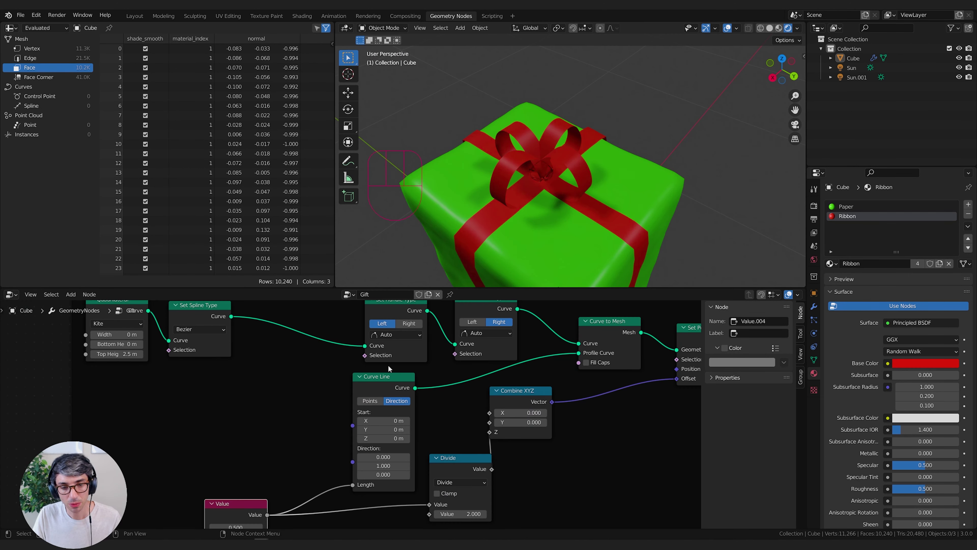
- Set the bow's Curve Line start to X -0.5 m, Y -0.3 m, Z -0.4 m and its direction to -0.1, 1, 0.2
drag(388, 364, 382, 384)
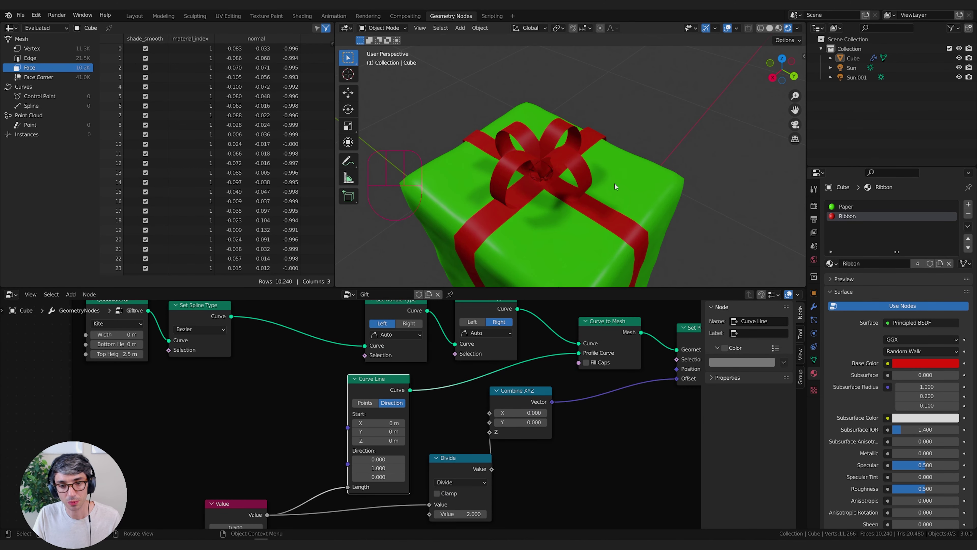
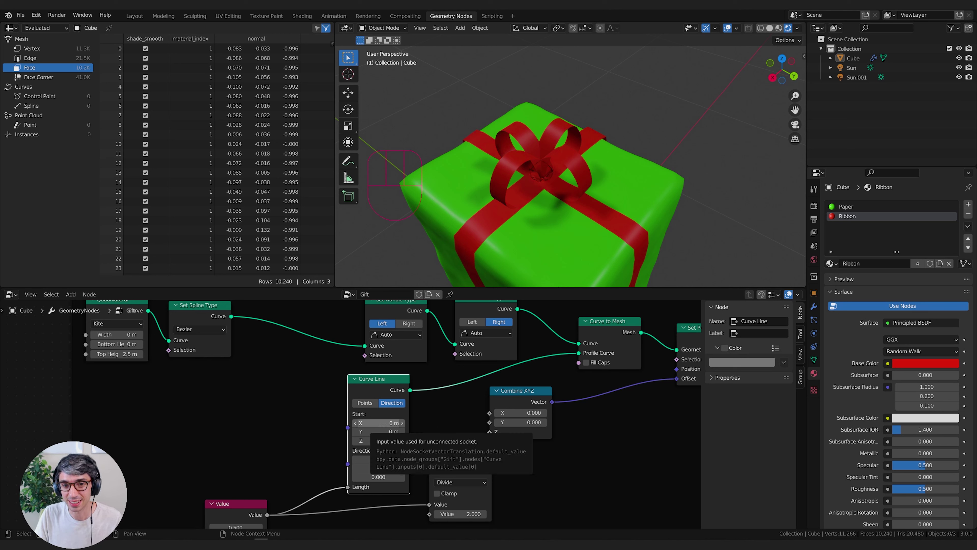
mouse_move(379, 423)
mouse_down()
mouse_move(402, 423)
mouse_move(368, 431)
mouse_up()
middle_drag(577, 235, 567, 183)
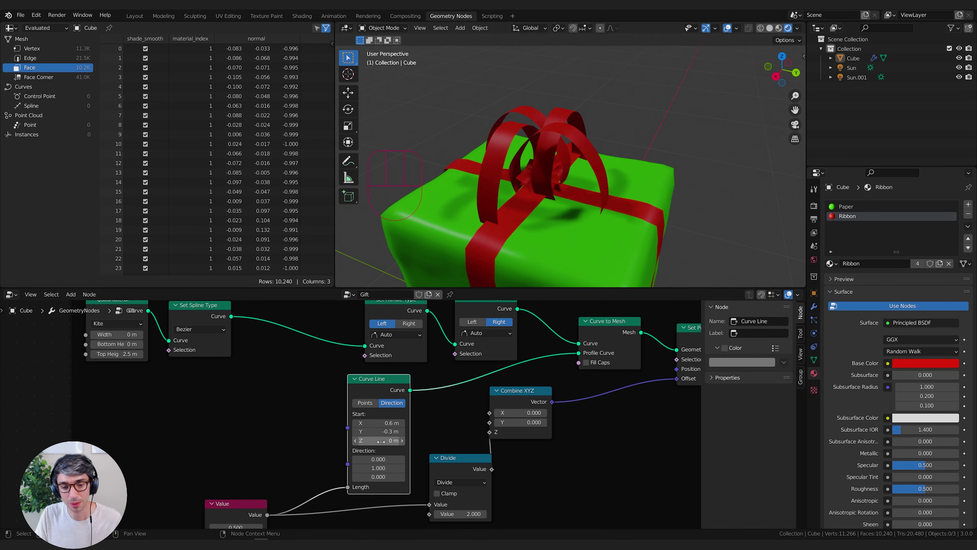
mouse_move(381, 440)
mouse_down()
mouse_move(348, 440)
mouse_move(365, 440)
mouse_up()
drag(365, 440, 373, 477)
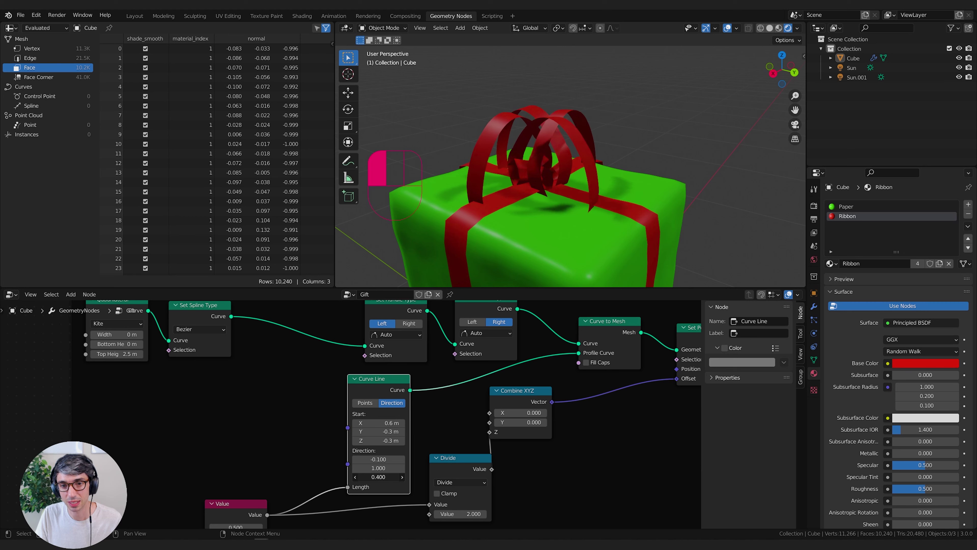
mouse_move(560, 208)
middle_down()
mouse_move(636, 245)
mouse_move(565, 207)
mouse_move(472, 204)
mouse_move(548, 204)
middle_up()
mouse_move(379, 441)
mouse_down()
mouse_move(361, 440)
mouse_move(376, 440)
mouse_up()
drag(378, 422, 356, 423)
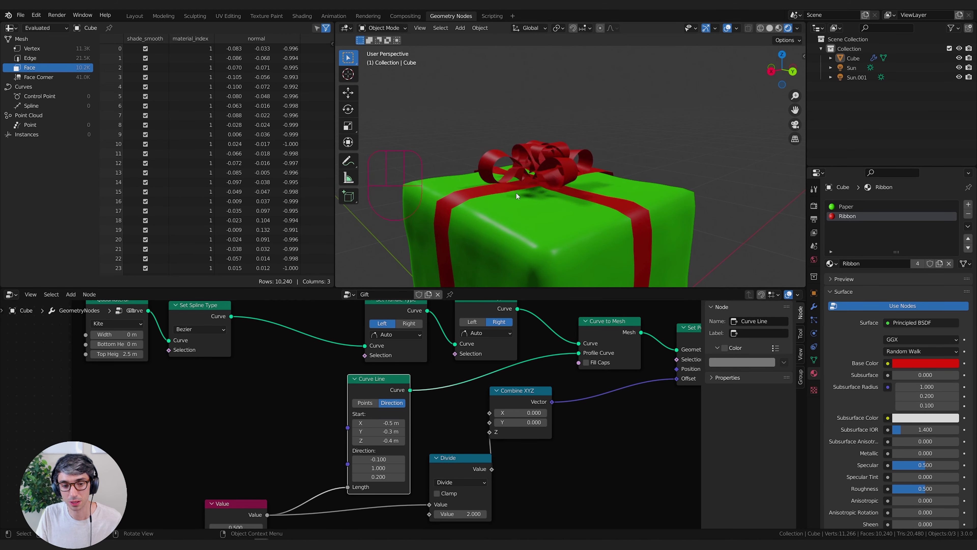
- Set the Random Value node's seed to 205 to generate a different gift box size
middle_drag(515, 192, 674, 236)
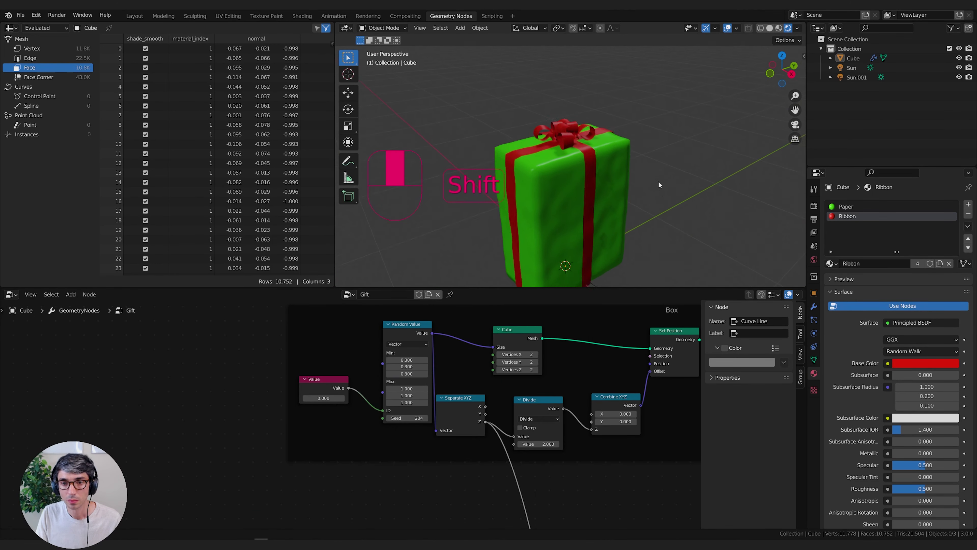
shift+middle_drag(658, 181, 692, 215)
click(425, 418)
- Select the Paper material slot, switch the node editor to the Shader Editor, and bring the material's nodes into view
click(848, 207)
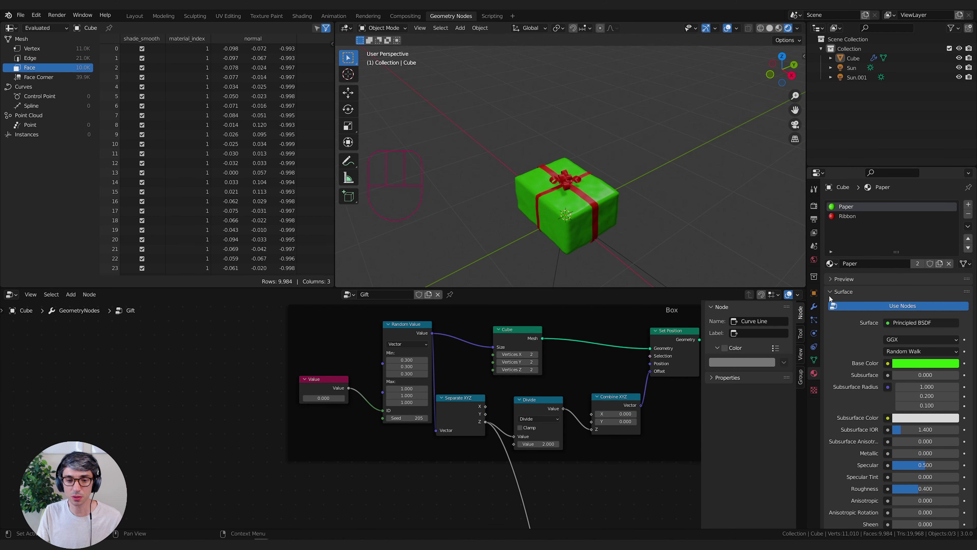
middle_drag(387, 400, 237, 421)
click(12, 295)
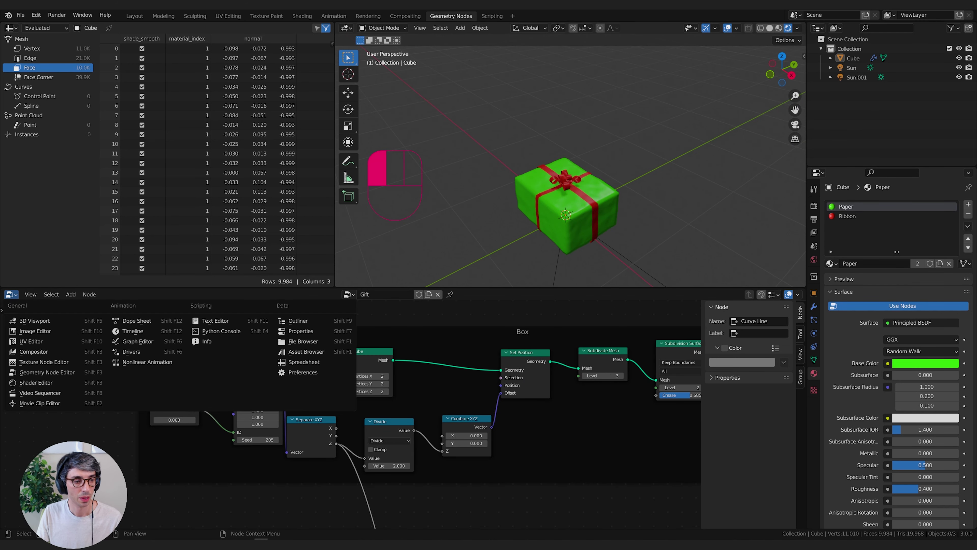
click(36, 382)
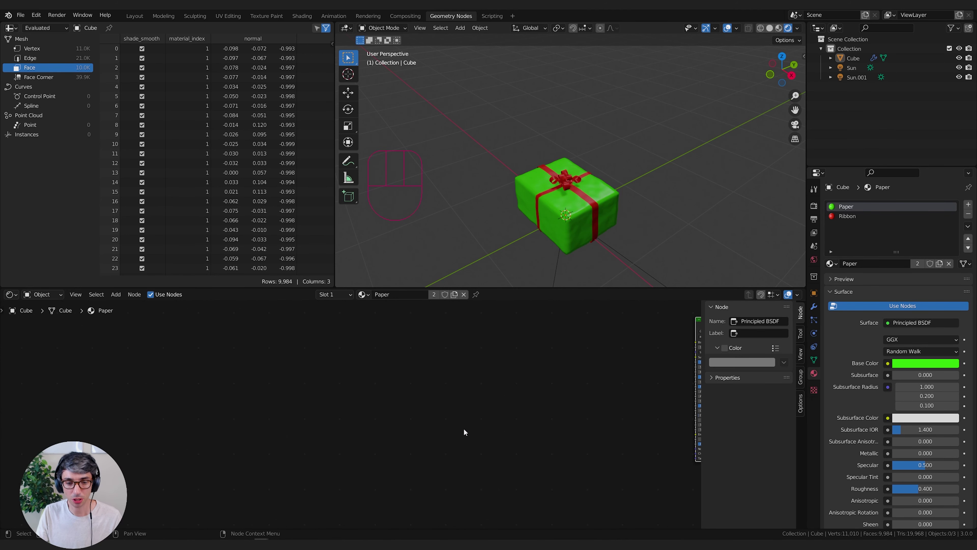
key(a)
key(KP_Decimal)
middle_drag(432, 397, 613, 429)
scroll(540, 382, up, 2)
scroll(386, 407, down, 1)
middle_drag(689, 433, 674, 400)
middle_drag(586, 375, 615, 388)
click(615, 388)
middle_drag(679, 186, 572, 182)
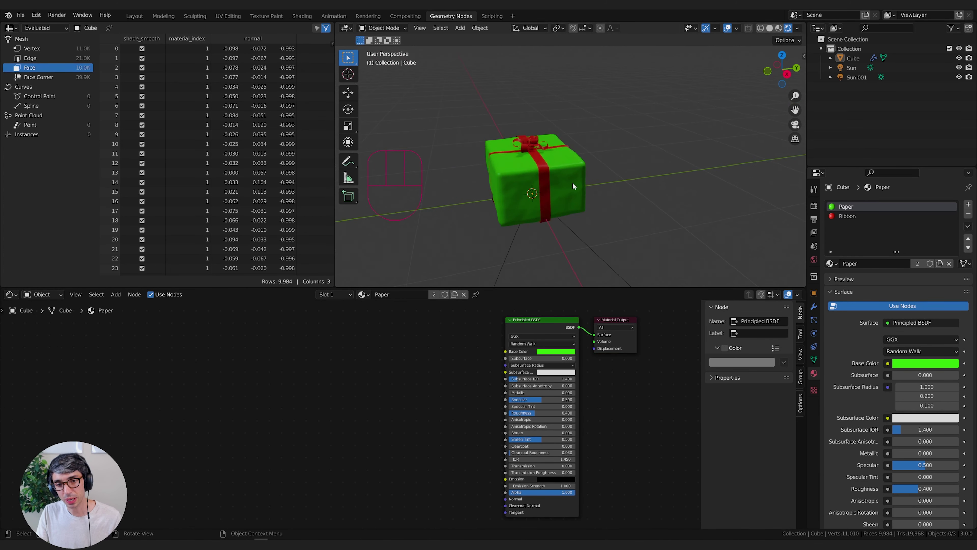
scroll(537, 227, up, 2)
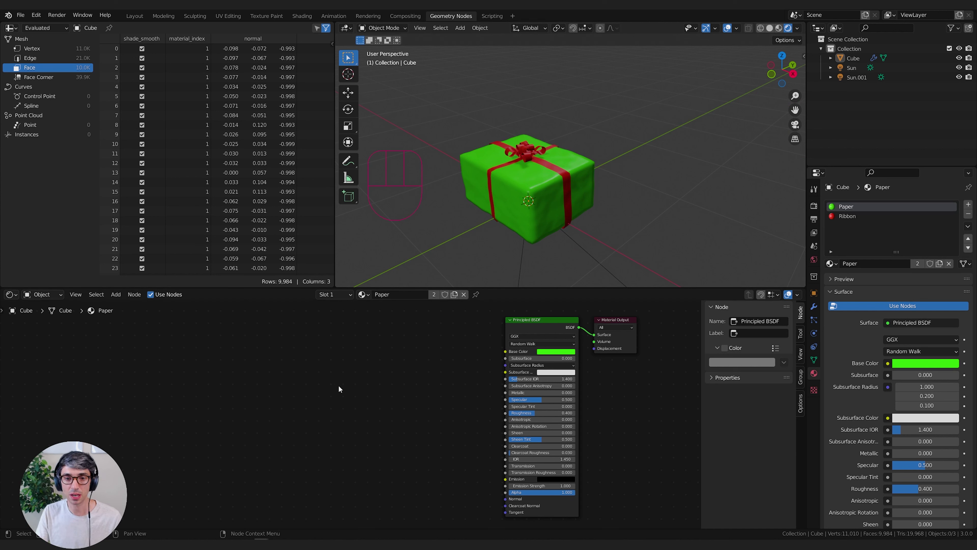
- Add a ColorRamp node beside the Principled BSDF, set its interpolation to Constant, and move its white stop to about a quarter of the ramp
middle_drag(338, 388, 347, 388)
key(shift+a)
click(371, 344)
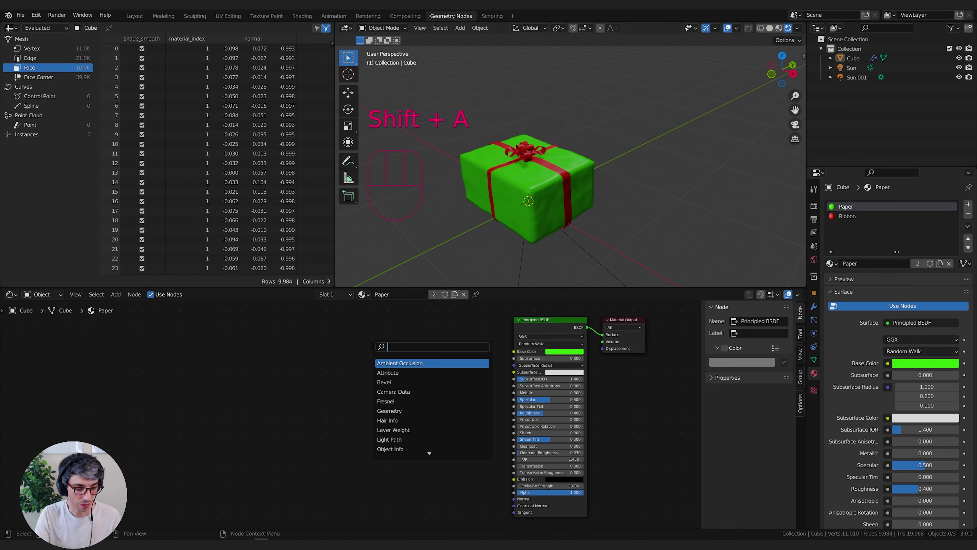
text(colo)
key(Return)
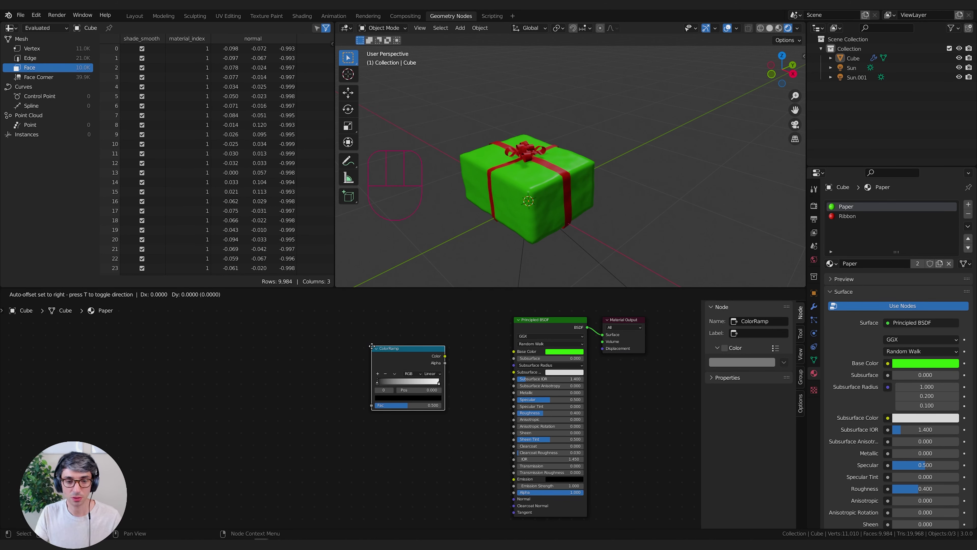
click(367, 351)
click(427, 379)
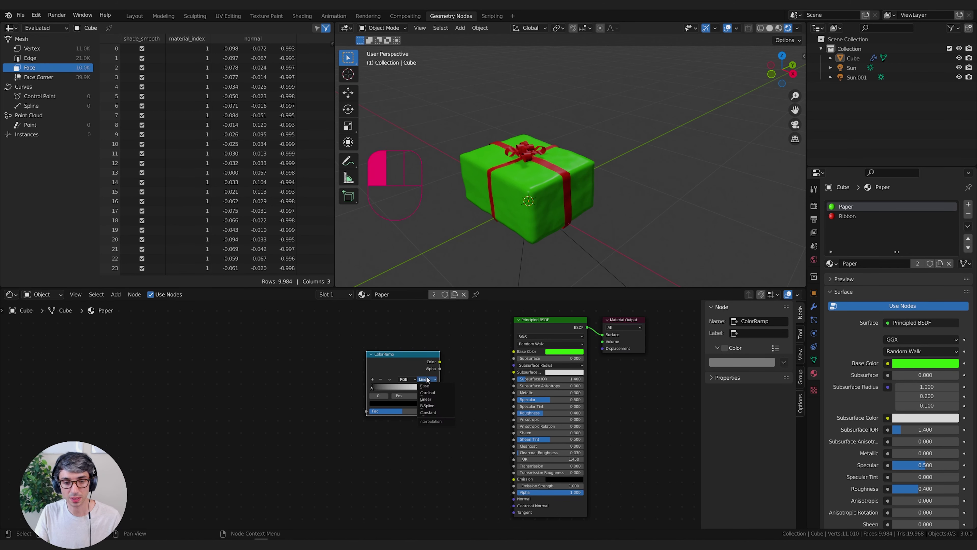
click(428, 412)
drag(434, 388, 388, 388)
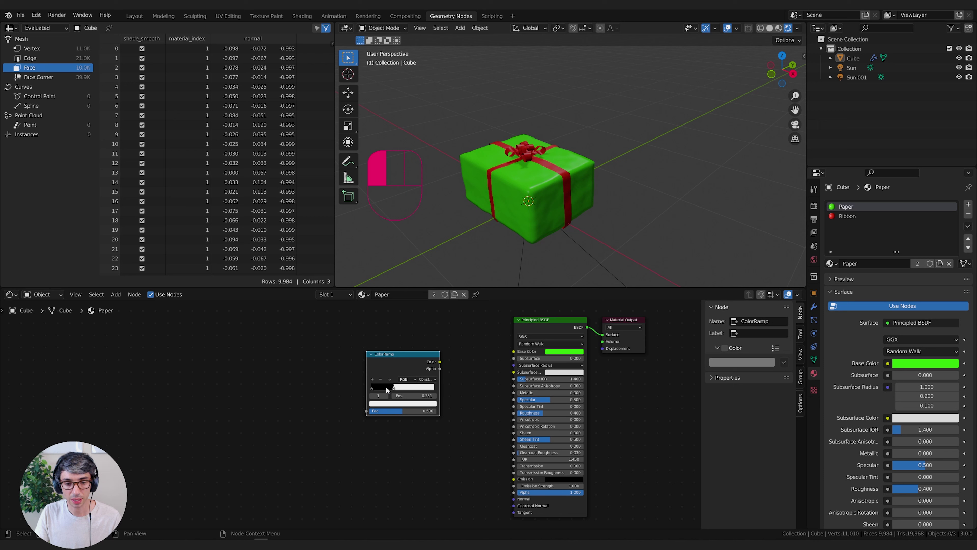
- Color the ColorRamp's first stop bright green and its second stop magenta
click(371, 387)
click(387, 402)
mouse_move(422, 345)
mouse_down()
mouse_move(422, 317)
mouse_move(378, 330)
mouse_up()
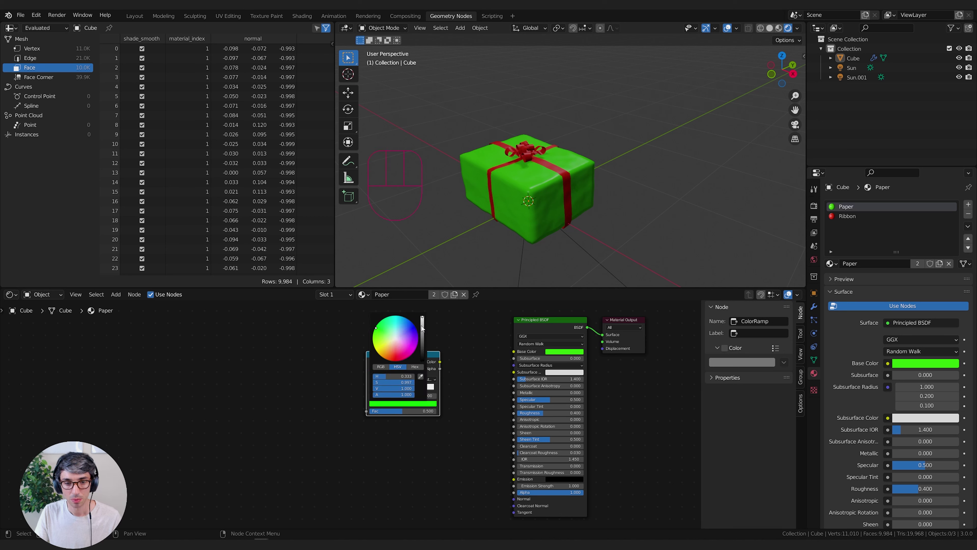
click(388, 389)
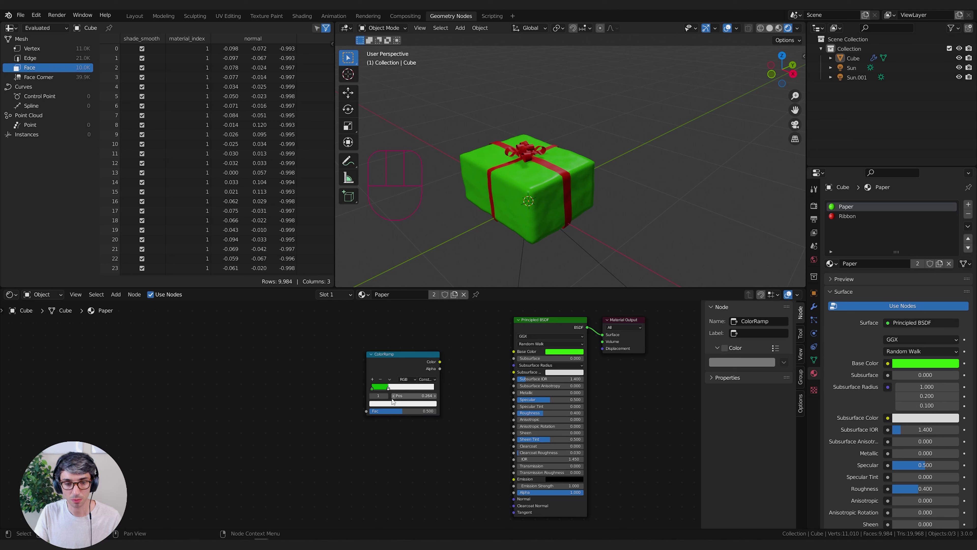
click(400, 404)
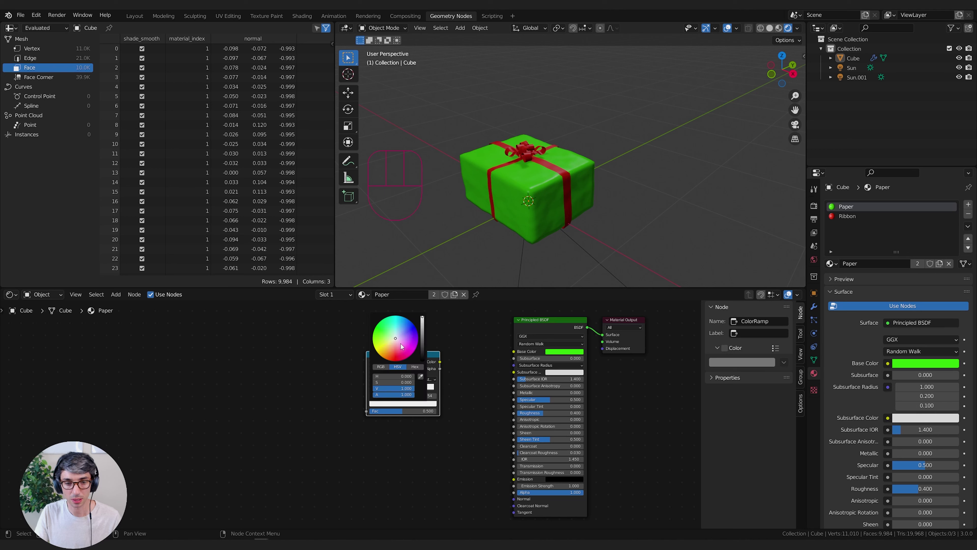
mouse_move(401, 346)
mouse_down()
mouse_move(395, 360)
mouse_move(408, 349)
mouse_up()
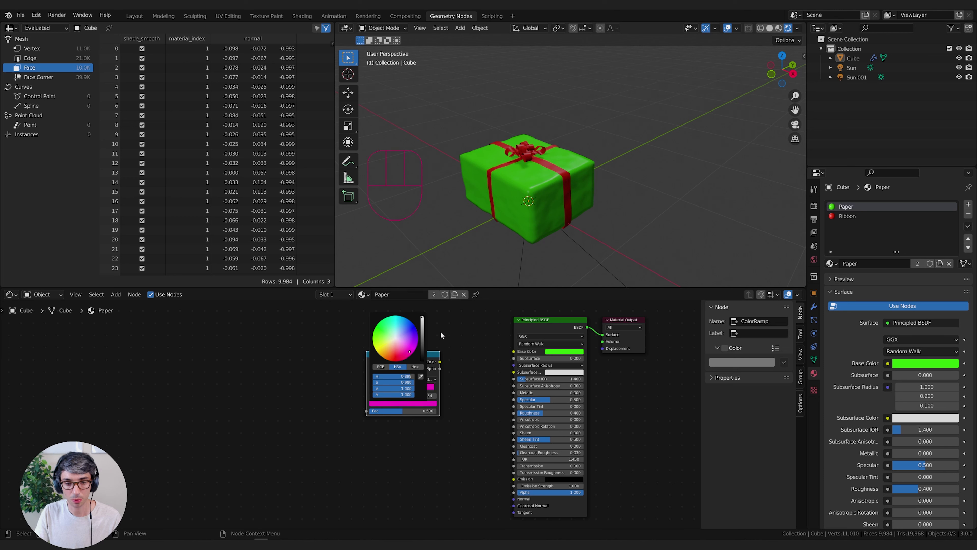
- Add a blue third stop just past the ramp's middle and connect the ColorRamp's Color output to the Principled BSDF's Base Color
click(371, 379)
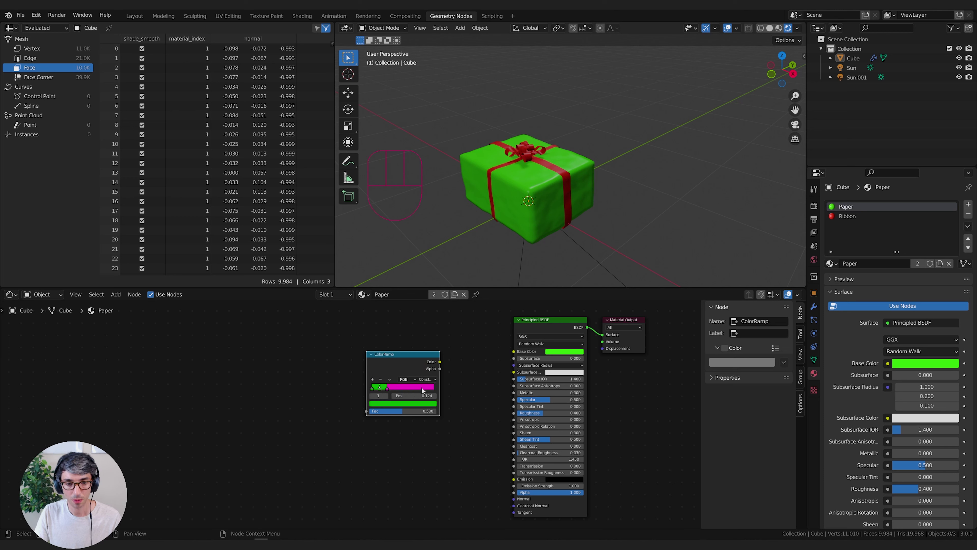
drag(381, 389, 404, 389)
click(399, 403)
drag(414, 326, 399, 327)
drag(440, 364, 514, 351)
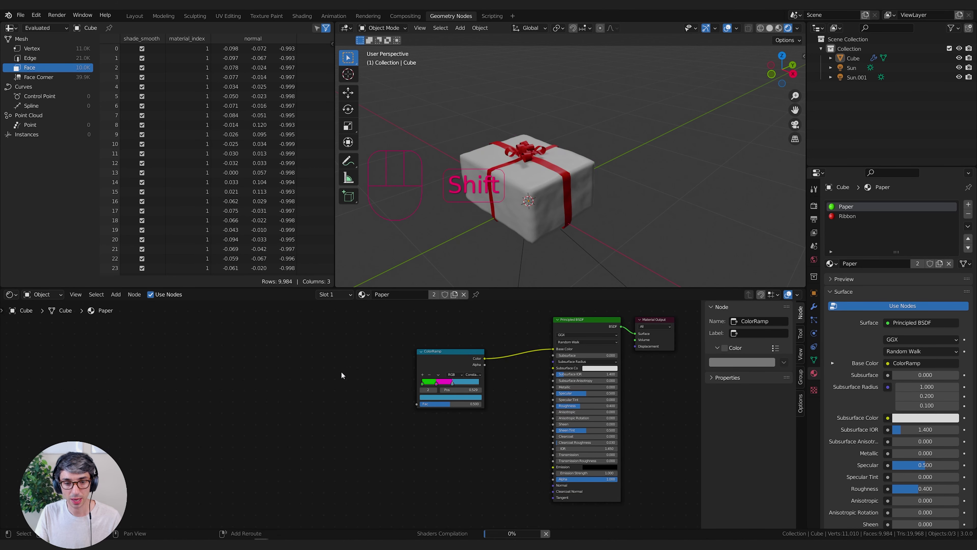
- Add an Object Info node and connect its Random output to the ColorRamp's Fac input
key(shift+a)
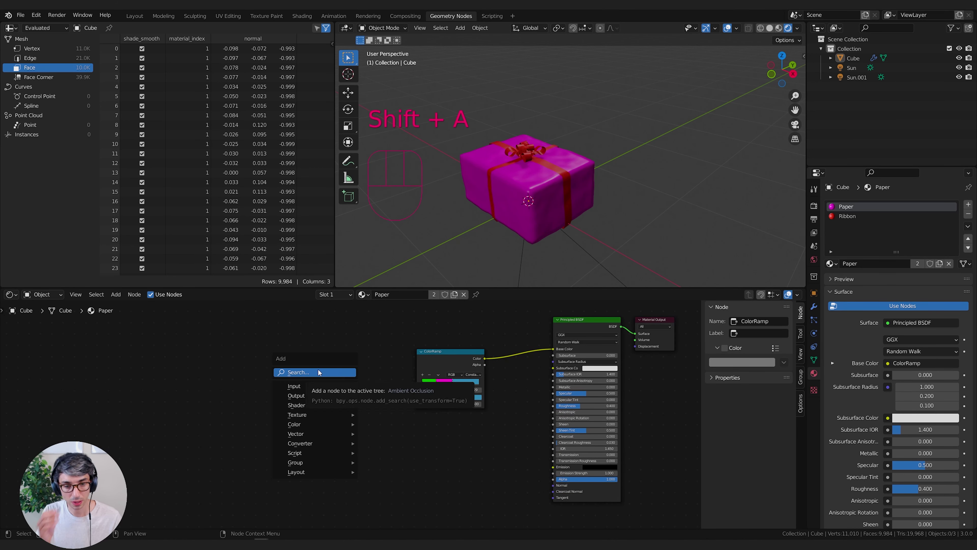
click(319, 372)
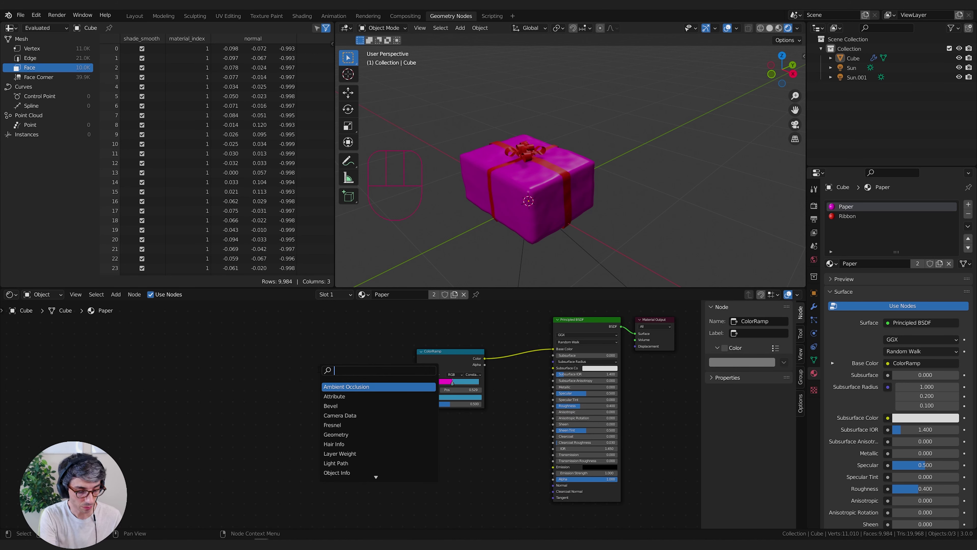
text(rand)
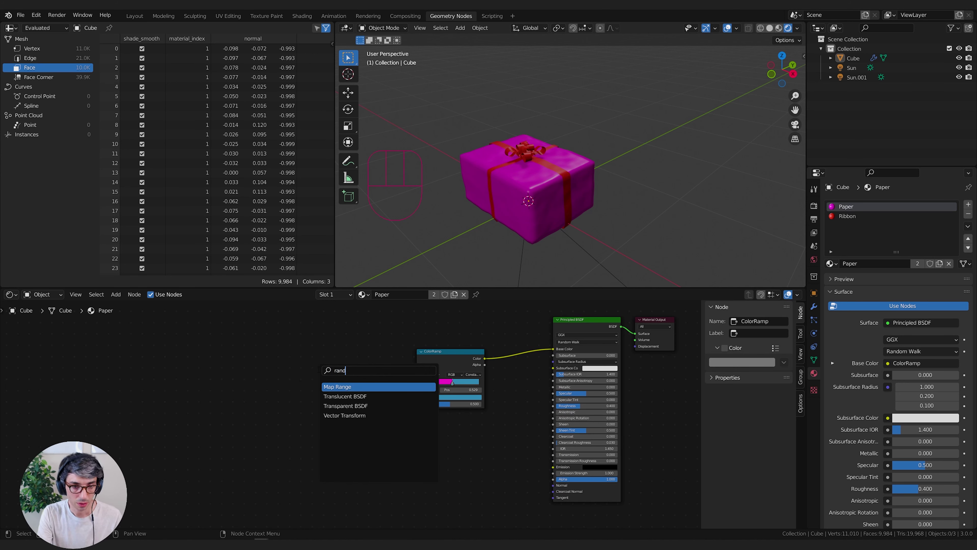
key(BackSpace)
key(BackSpace)
key(BackSpace)
key(BackSpace)
text(obj)
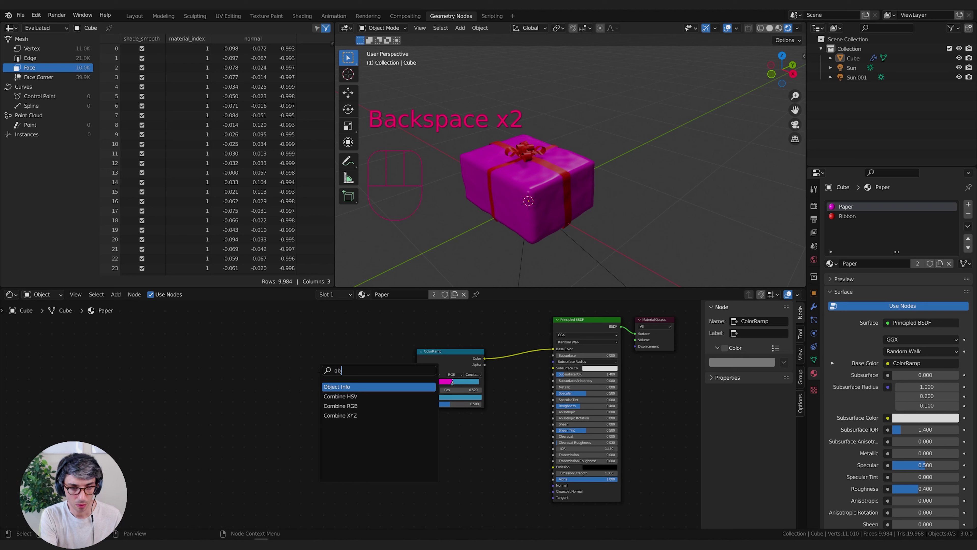
key(Return)
click(318, 370)
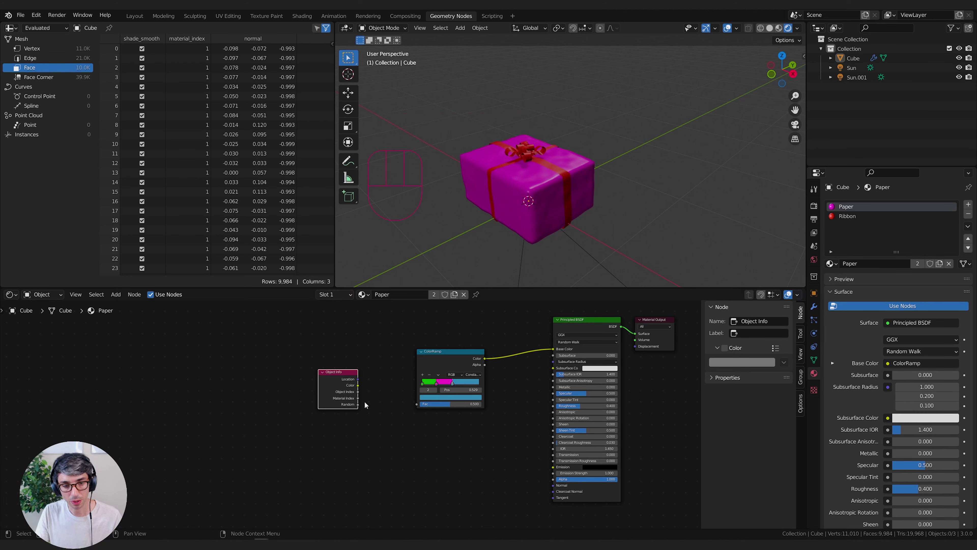
drag(358, 403, 418, 403)
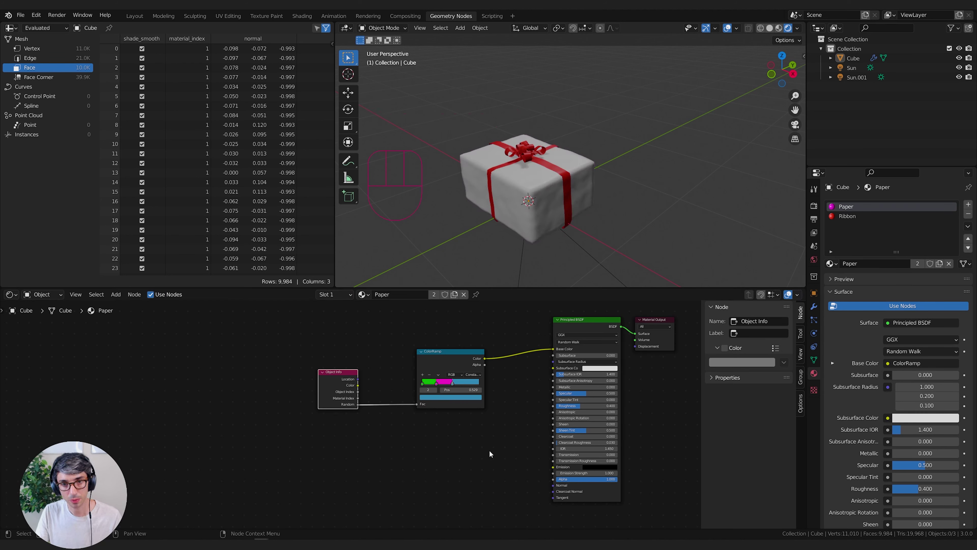
- Duplicate the gift box three times around the original to test the random paper colors
middle_drag(452, 449, 425, 441)
click(580, 197)
middle_drag(585, 197, 574, 192)
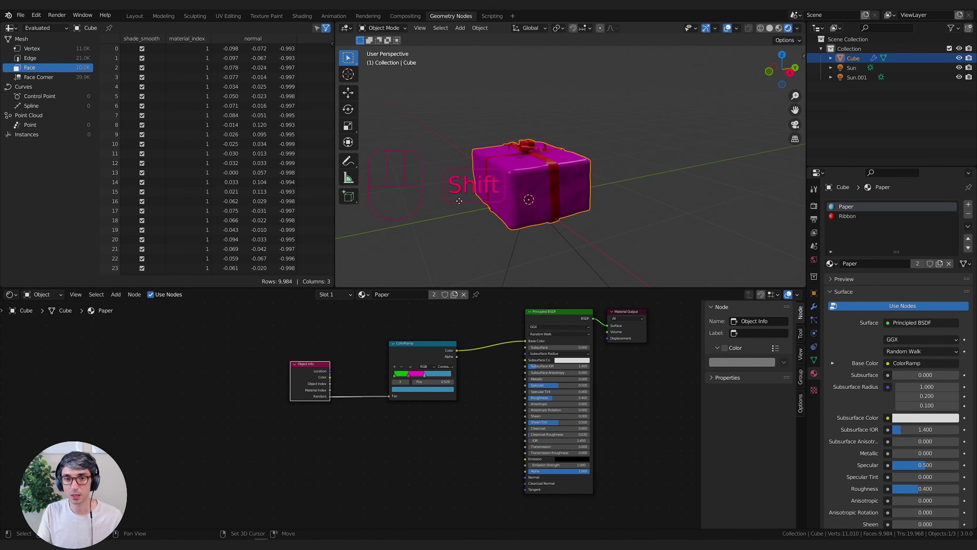
key(shift+d)
click(712, 154)
key(shift+d)
click(478, 101)
middle_drag(614, 101, 610, 122)
key(shift+d)
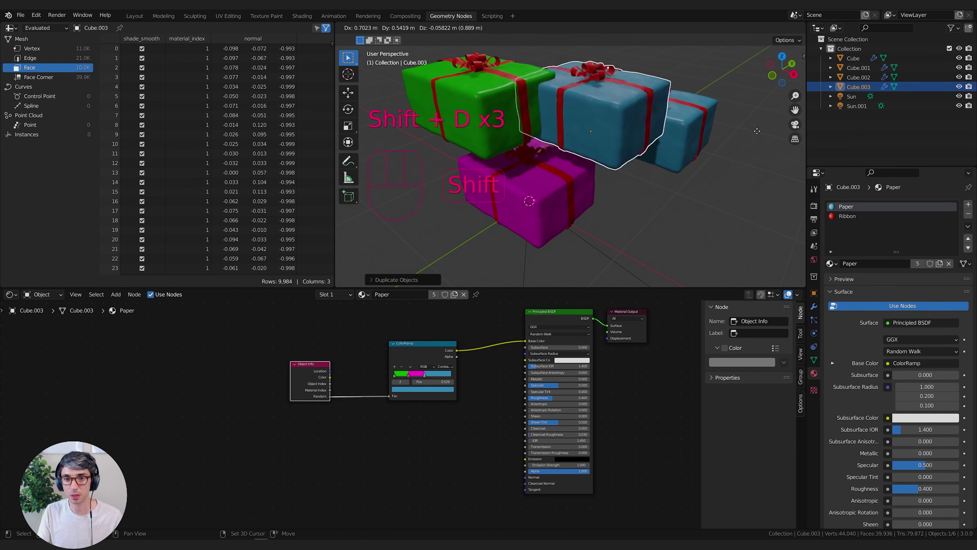
click(705, 141)
middle_drag(623, 188, 593, 185)
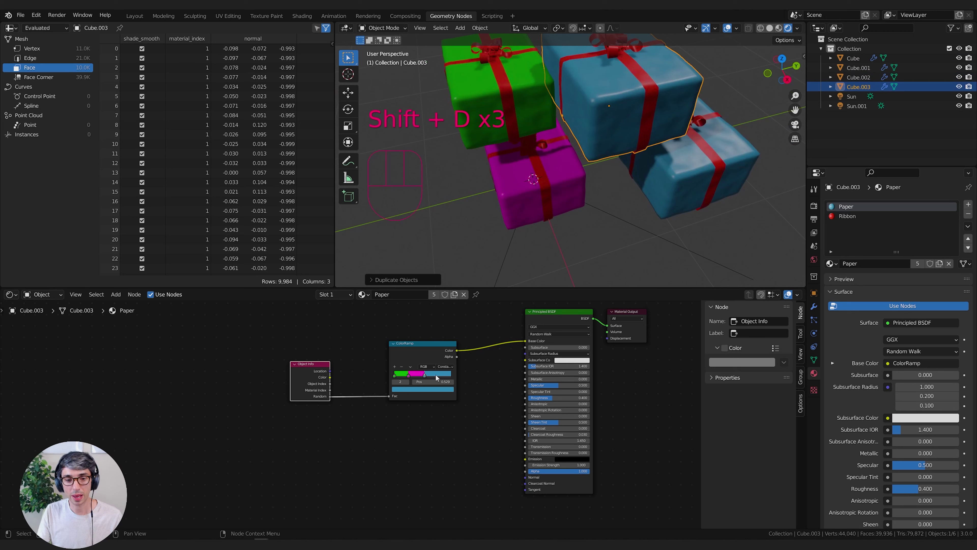
- Delete the three duplicated gift boxes and reselect the original
mouse_move(612, 110)
middle_down()
mouse_move(645, 99)
mouse_move(616, 104)
middle_up()
shift+middle_drag(605, 177, 612, 131)
key(x)
click(613, 127)
click(668, 155)
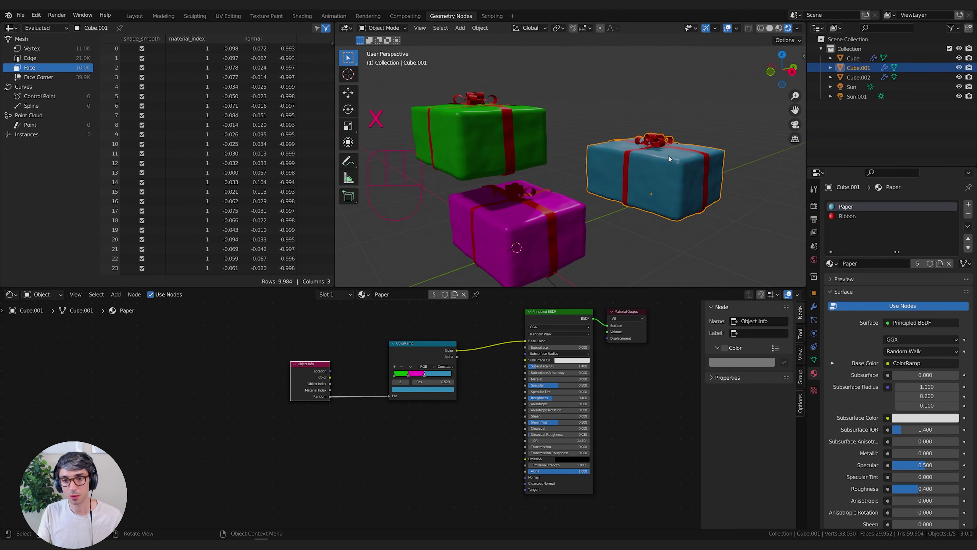
key(x)
click(668, 155)
click(489, 128)
key(x)
click(490, 128)
click(520, 249)
shift+middle_drag(520, 249, 524, 274)
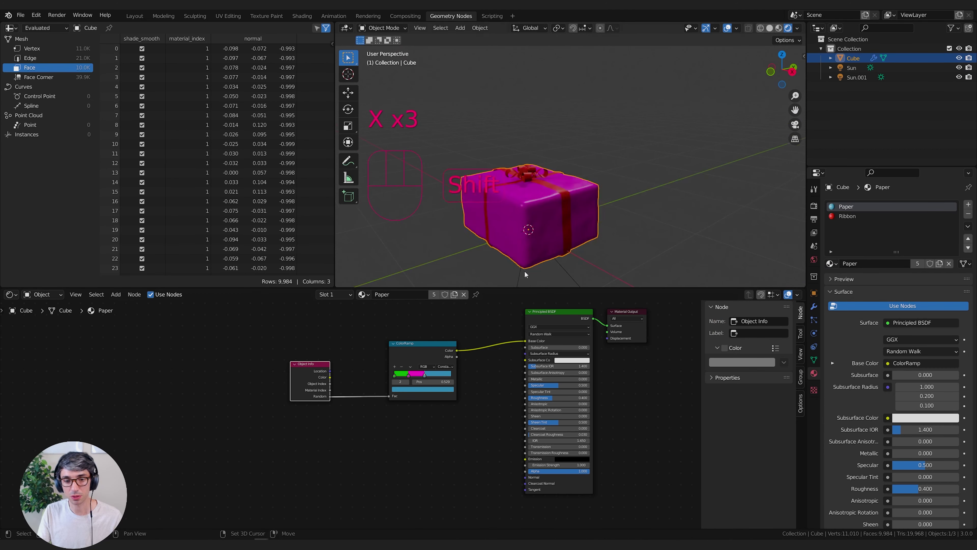
- Rearrange the ColorRamp stops so blue starts about one third along and magenta about two thirds along
mouse_move(408, 376)
mouse_down()
mouse_move(439, 376)
mouse_move(414, 375)
mouse_up()
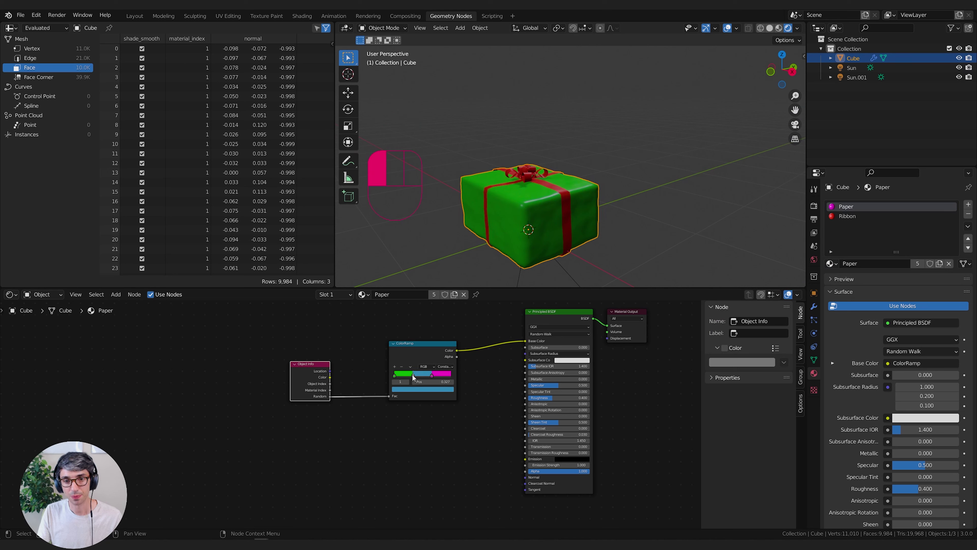
middle_drag(553, 166, 532, 268)
scroll(551, 216, up, 4)
scroll(551, 216, down, 3)
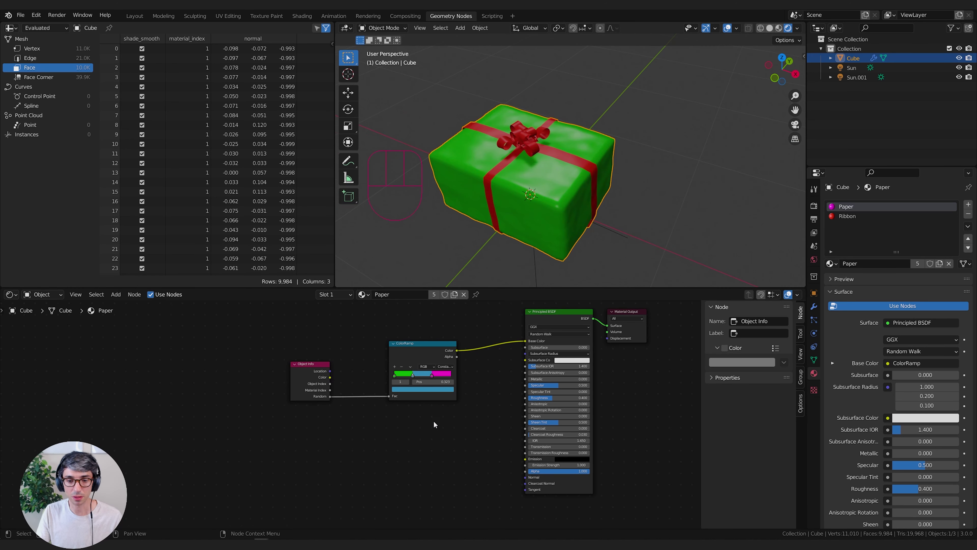
- Add a Voronoi Texture node below the Object Info node
middle_drag(433, 425, 475, 423)
key(shift+a)
click(366, 425)
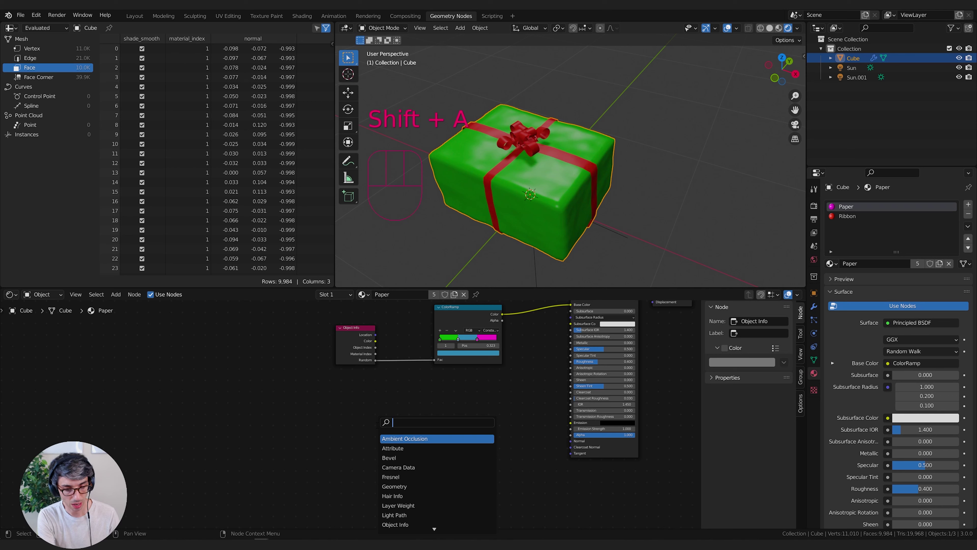
text(vor)
key(Return)
click(366, 424)
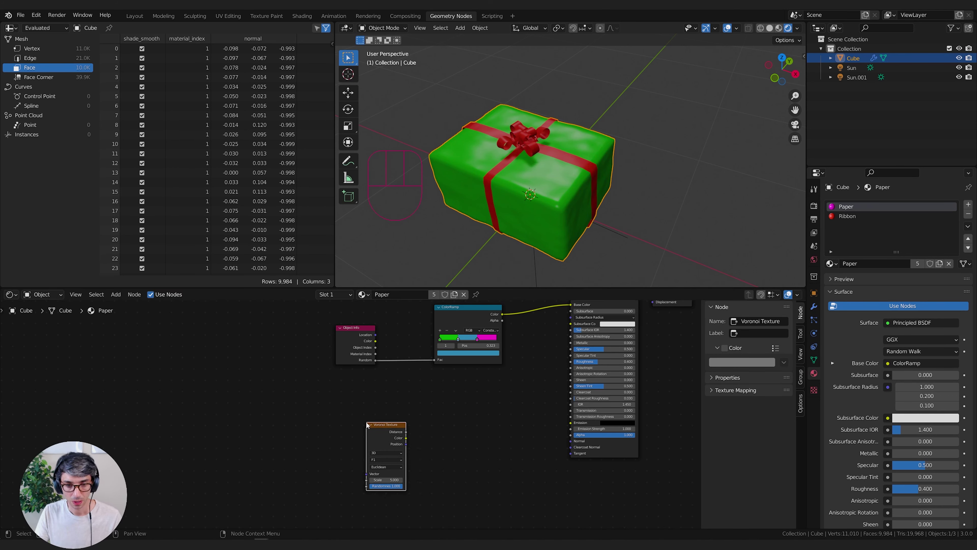
drag(396, 435, 369, 421)
- Add a second ColorRamp, feed the Voronoi Texture's Color into its Fac, and connect its Color output to the Principled BSDF's Roughness
key(shift+a)
click(423, 422)
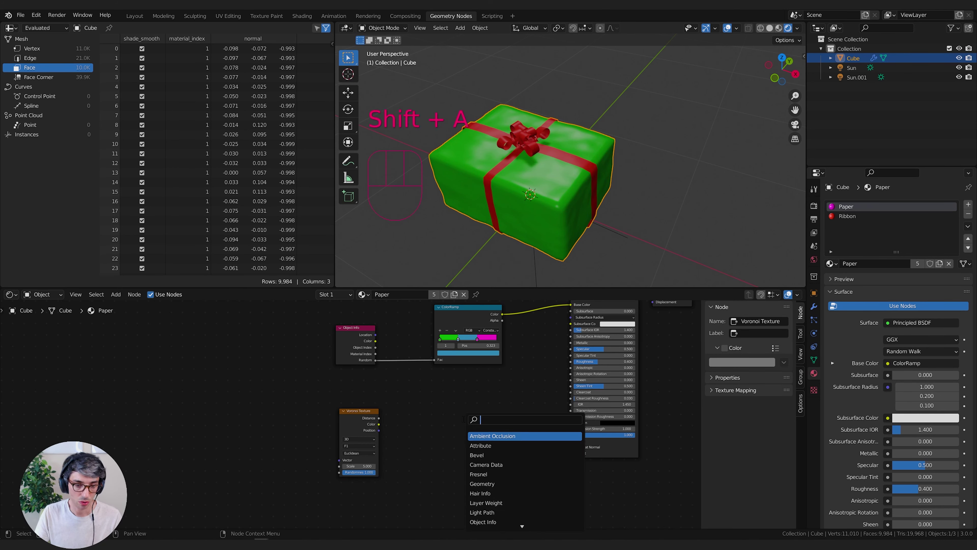
text(colo)
key(Return)
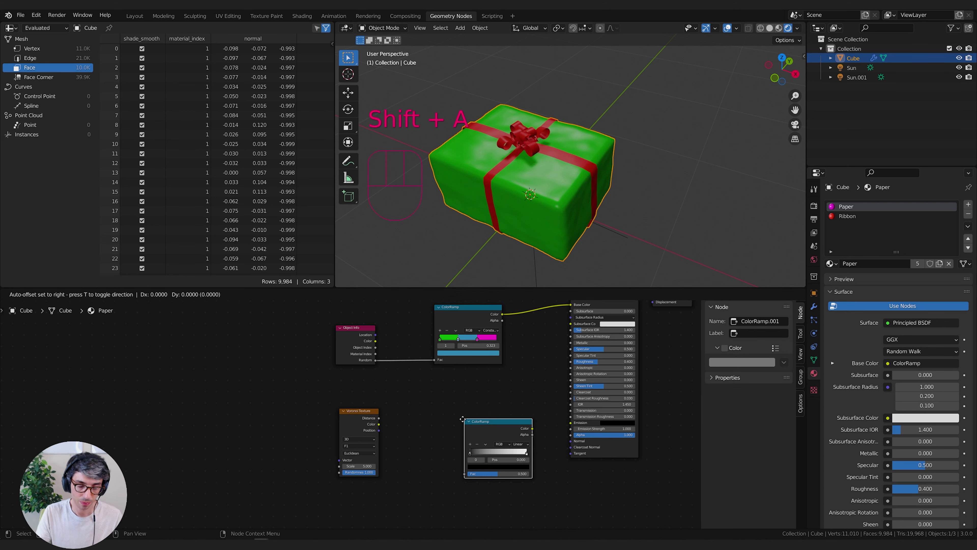
click(403, 398)
drag(361, 421, 404, 453)
middle_drag(503, 434, 451, 454)
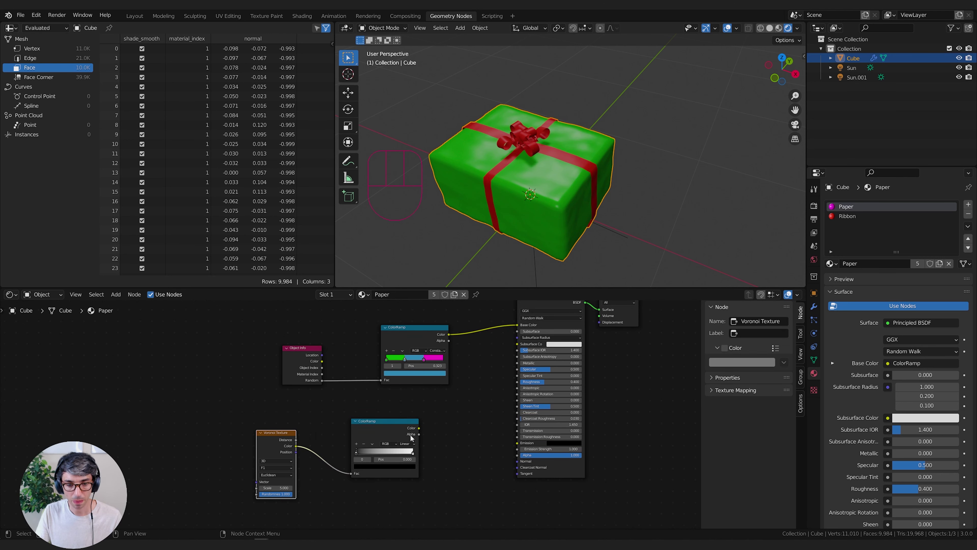
drag(412, 431, 517, 382)
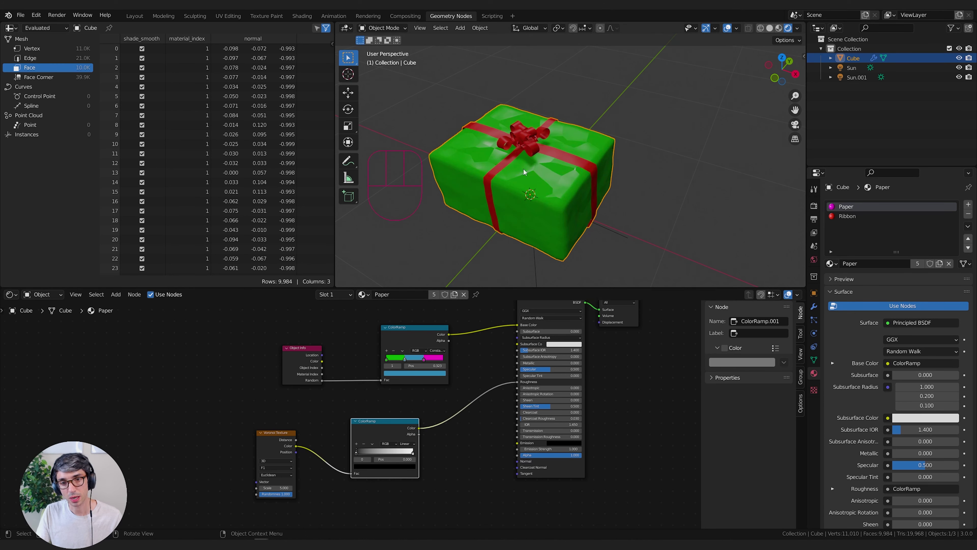
- Raise the Voronoi Texture's Scale until the paper's roughness pattern becomes fine speckles
drag(271, 487, 342, 487)
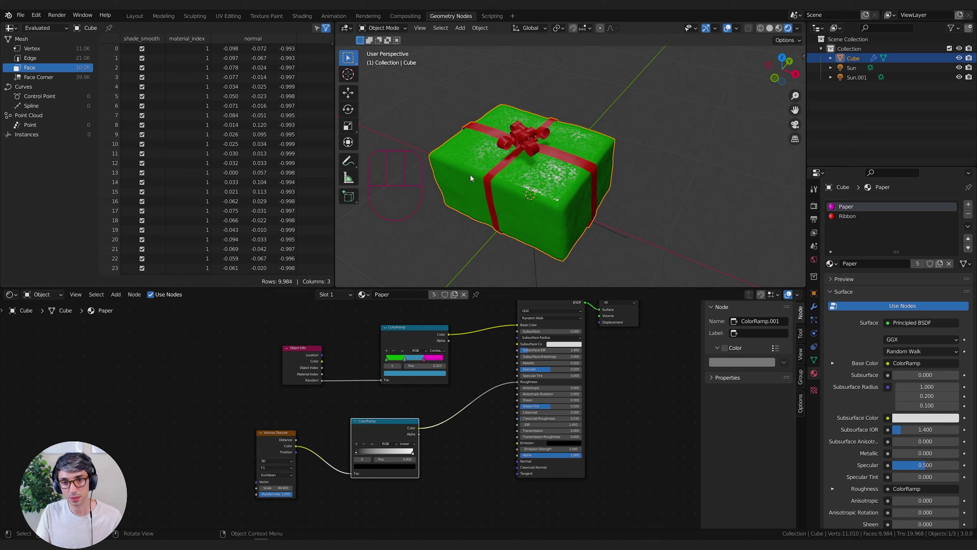
scroll(565, 191, up, 3)
middle_drag(570, 192, 536, 231)
scroll(570, 190, up, 3)
scroll(550, 184, down, 2)
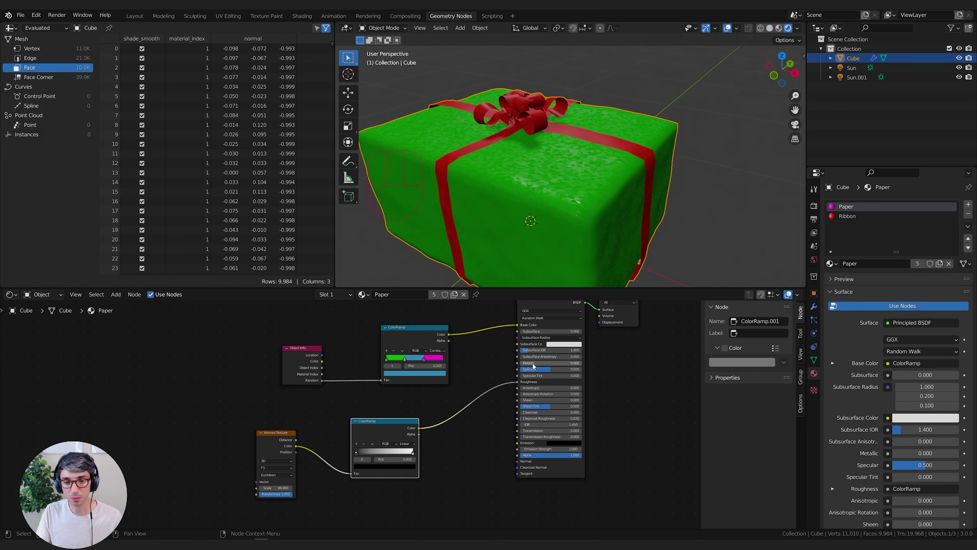
- Set the Paper material's Metallic to 1.000 on the Principled BSDF and check the box's reflections
drag(534, 364, 600, 363)
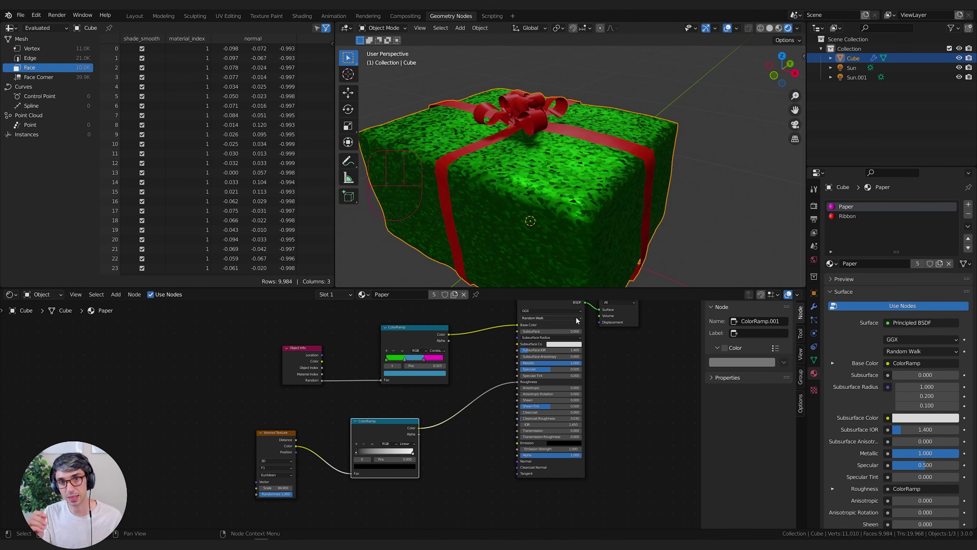
middle_drag(546, 146, 565, 160)
scroll(534, 133, down, 3)
shift+middle_drag(569, 166, 579, 204)
scroll(579, 177, up, 2)
scroll(578, 176, up, 3)
scroll(580, 210, down, 5)
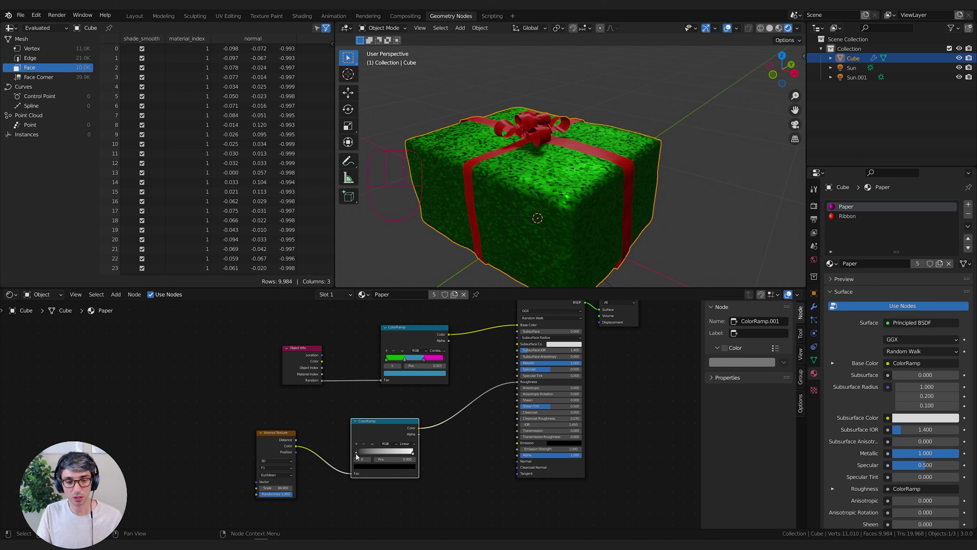
- Lighten the roughness ColorRamp's black stop to dark gray and slightly darken its white stop
click(368, 466)
drag(402, 429, 402, 414)
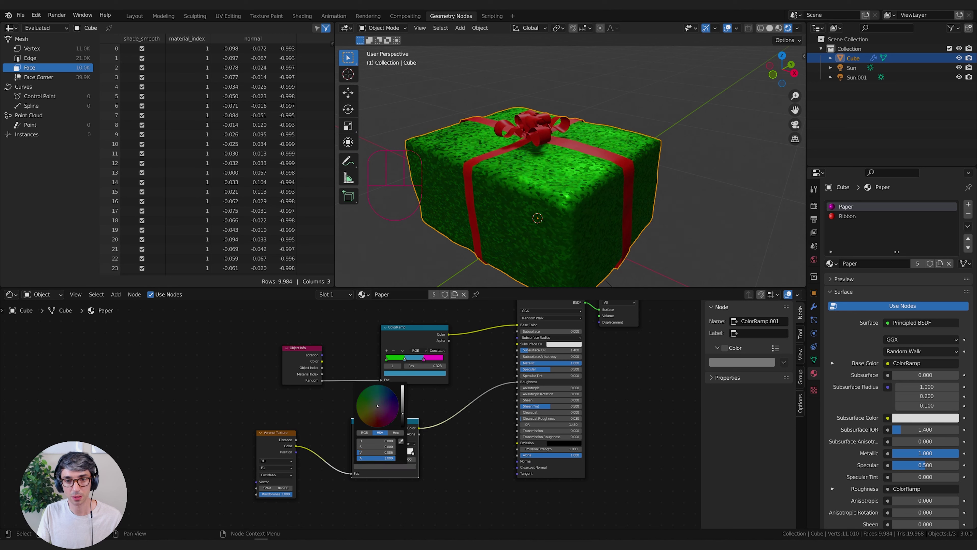
click(434, 454)
click(413, 454)
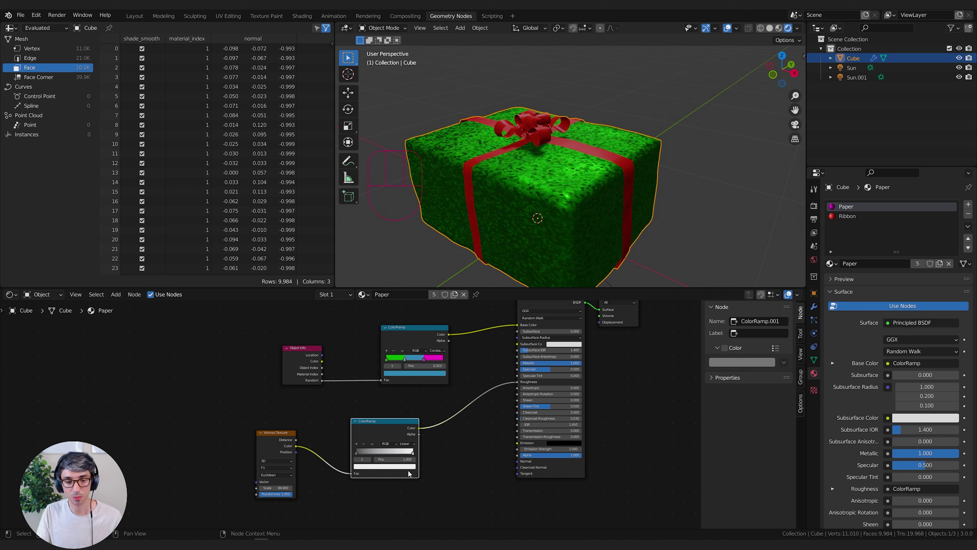
click(385, 465)
mouse_move(403, 386)
mouse_down()
mouse_move(403, 396)
mouse_move(403, 388)
mouse_up()
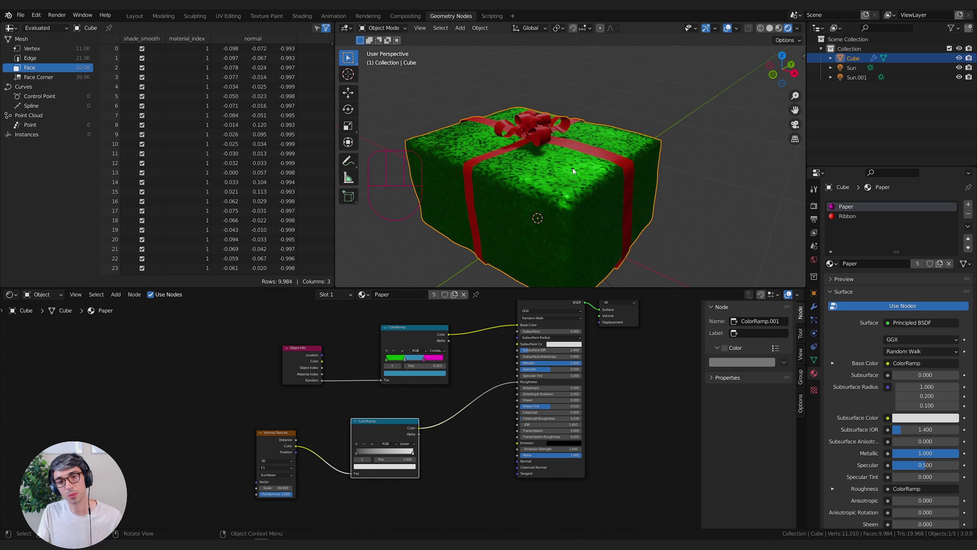
middle_drag(574, 172, 548, 206)
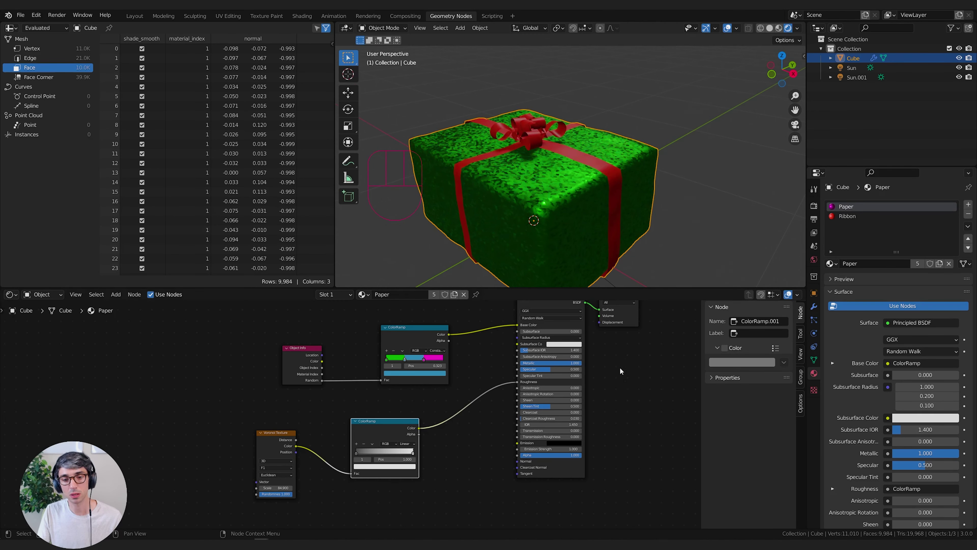
- Copy the Object Info, Voronoi Texture and both ColorRamp nodes from the Paper material into the Ribbon material
middle_drag(620, 371, 581, 404)
mouse_move(579, 199)
middle_down()
mouse_move(559, 203)
mouse_move(584, 168)
mouse_move(570, 192)
middle_up()
scroll(559, 203, down, 1)
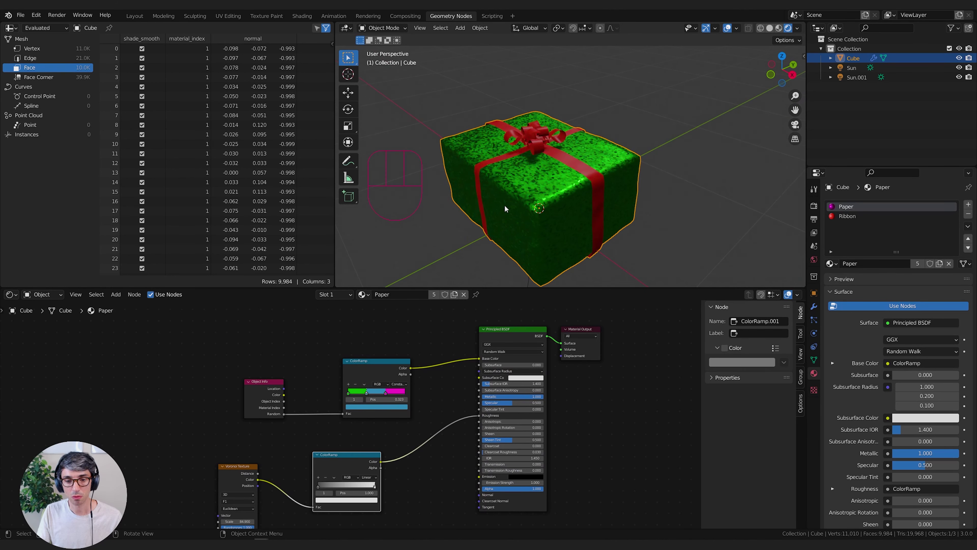
drag(188, 448, 465, 504)
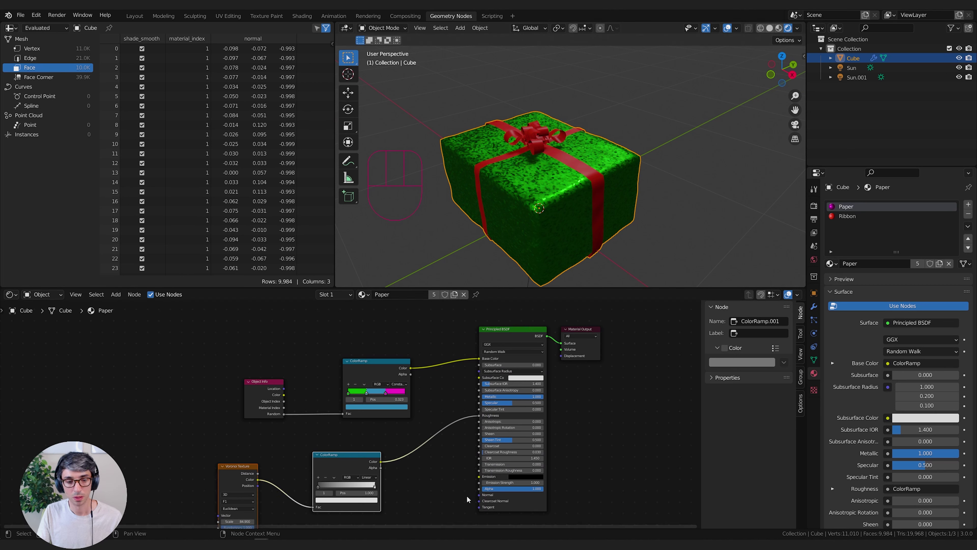
key(ctrl+c)
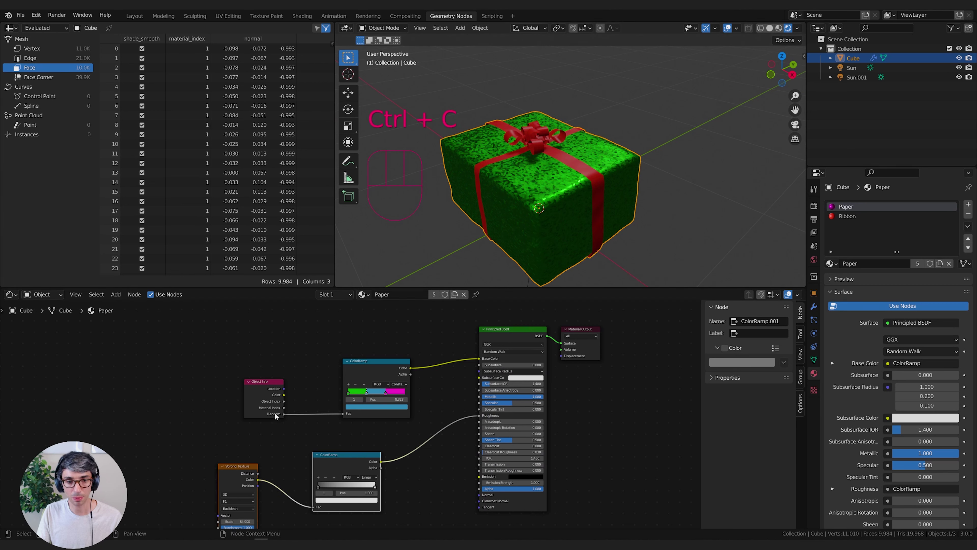
drag(218, 335, 428, 528)
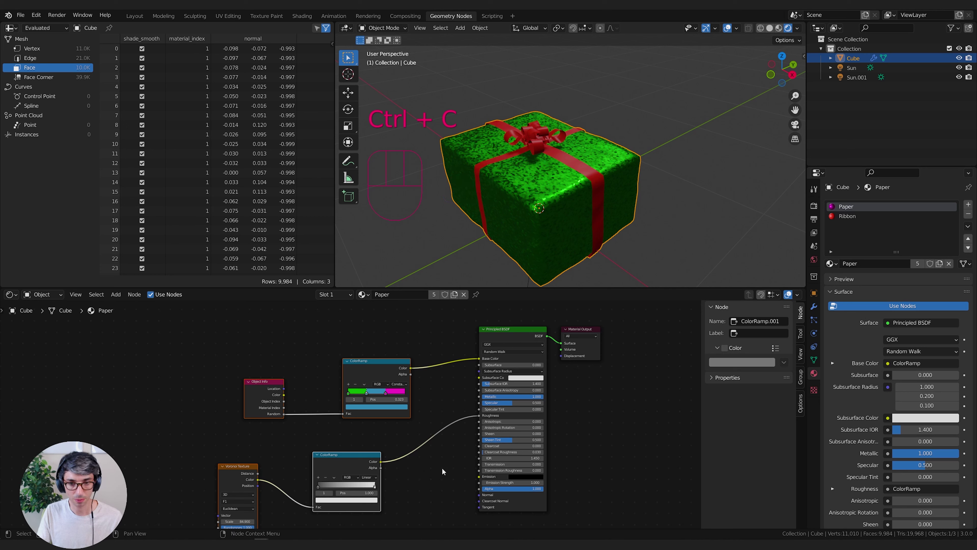
click(848, 217)
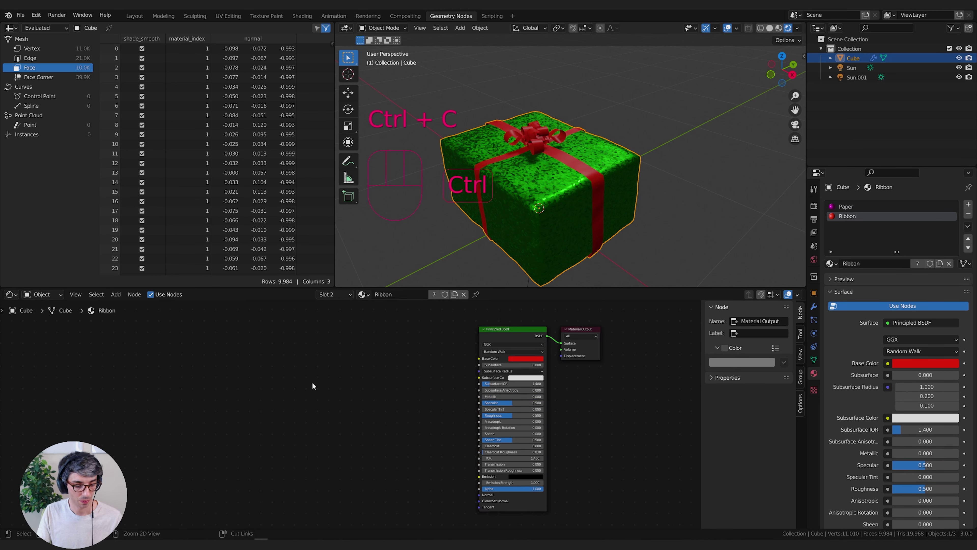
key(ctrl+v)
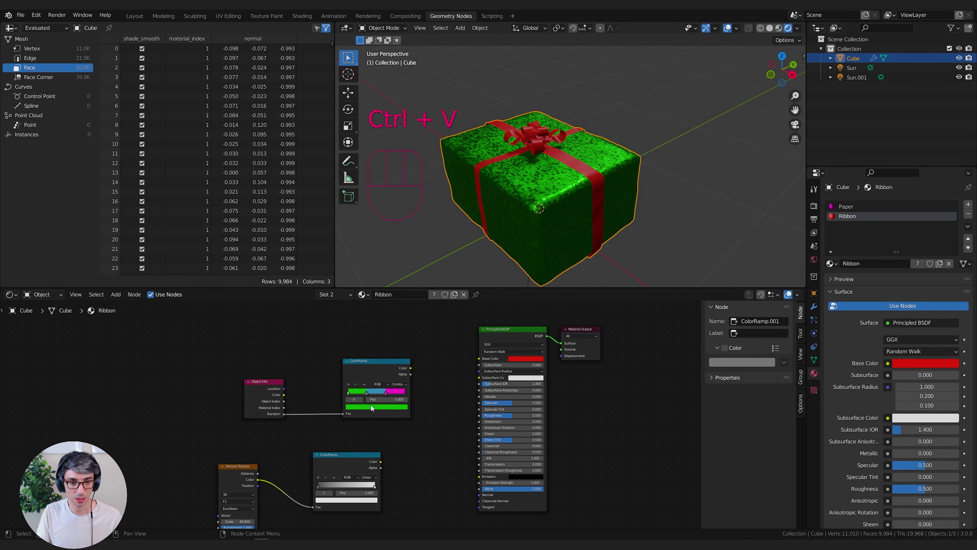
- Recolor the Ribbon's color ramp stops to dark red, green and bright red, and connect its Color to Base Color
click(371, 408)
key(ctrl+v)
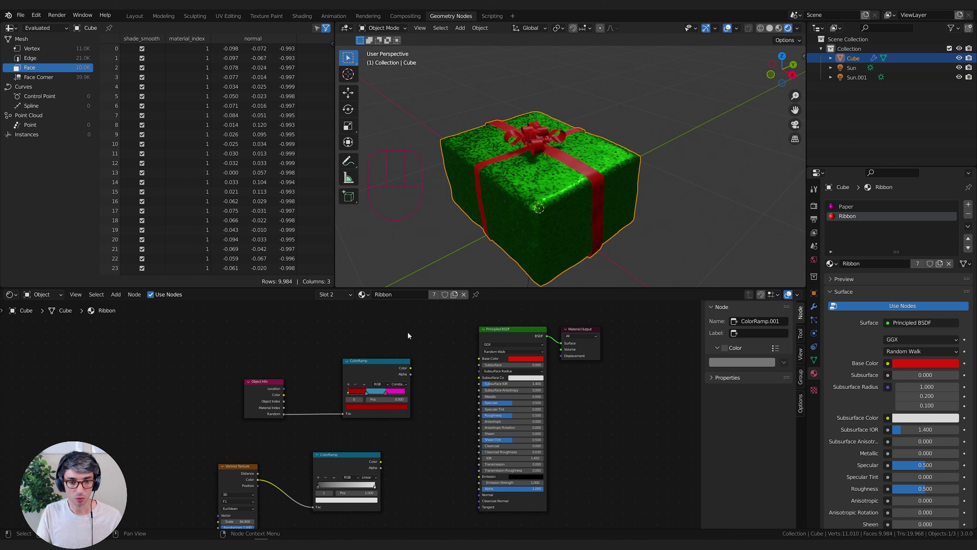
click(371, 394)
click(372, 406)
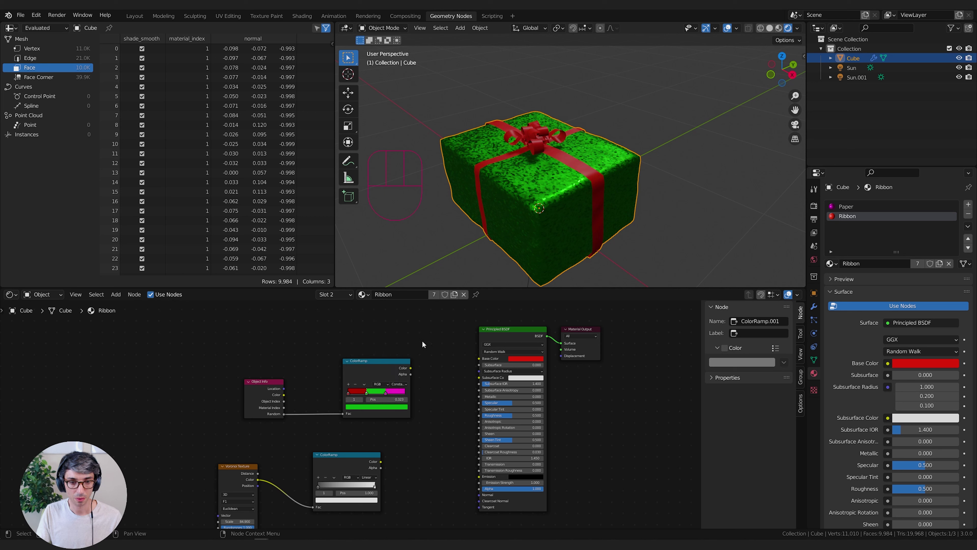
click(390, 394)
click(390, 407)
mouse_move(381, 357)
mouse_down()
mouse_move(368, 367)
mouse_move(479, 358)
mouse_up()
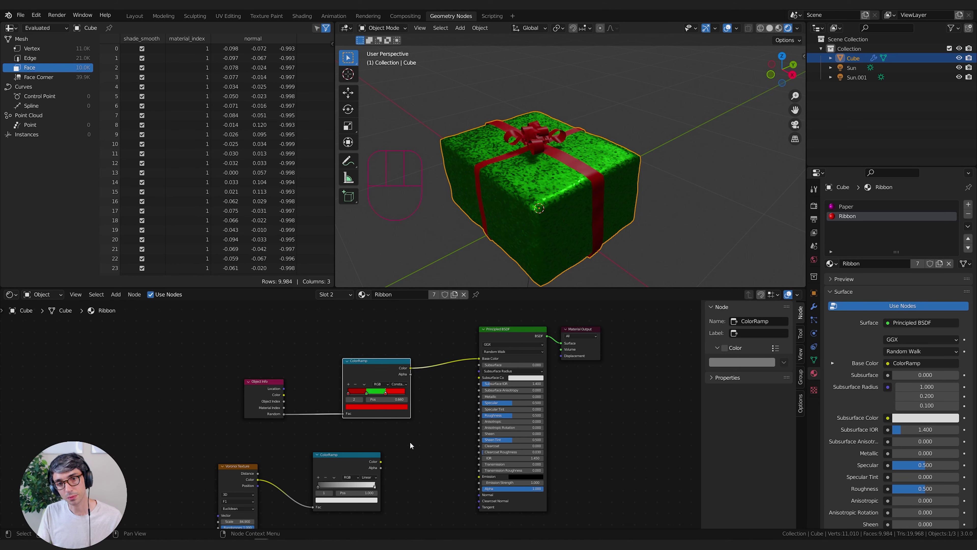
- Connect the Ribbon's grayscale ColorRamp to Roughness and set the Ribbon's Metallic to 1.000
middle_drag(410, 442, 418, 435)
drag(388, 453, 565, 391)
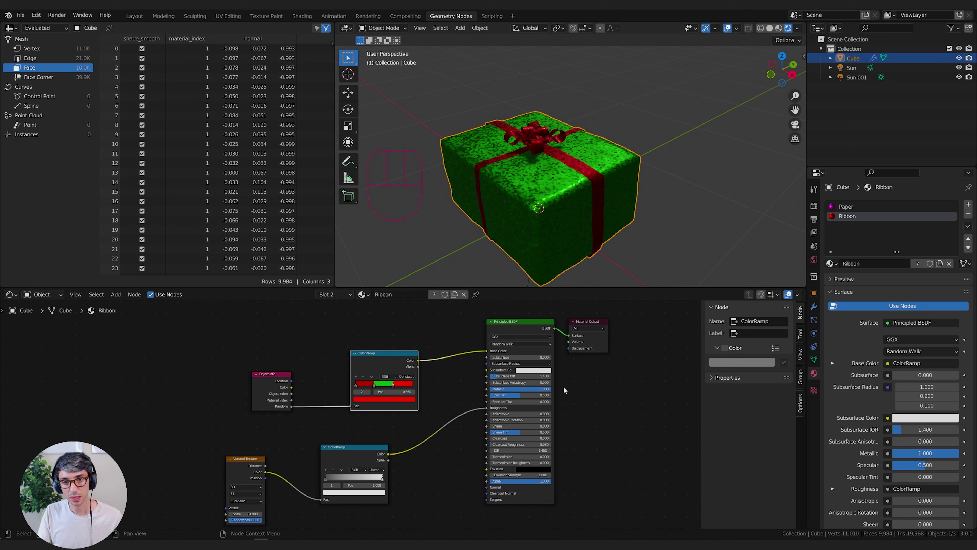
middle_drag(565, 161, 598, 196)
- Reduce the Paper material's Metallic to 0.673
mouse_move(520, 388)
mouse_down()
mouse_move(499, 389)
mouse_move(536, 389)
mouse_up()
mouse_move(554, 200)
middle_down()
mouse_move(584, 113)
mouse_move(551, 195)
middle_up()
click(835, 208)
middle_drag(565, 159, 571, 184)
- Place six duplicates of the gift box around the original to test the random paper and ribbon colors
key(shift+d)
click(694, 112)
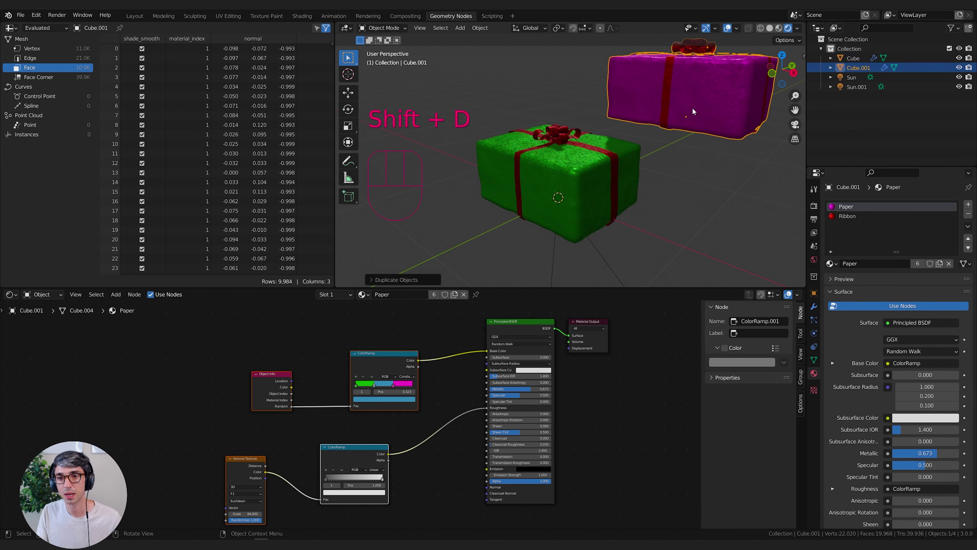
middle_drag(693, 111, 726, 132)
key(shift+d)
click(447, 107)
middle_drag(446, 107, 479, 141)
key(shift+d)
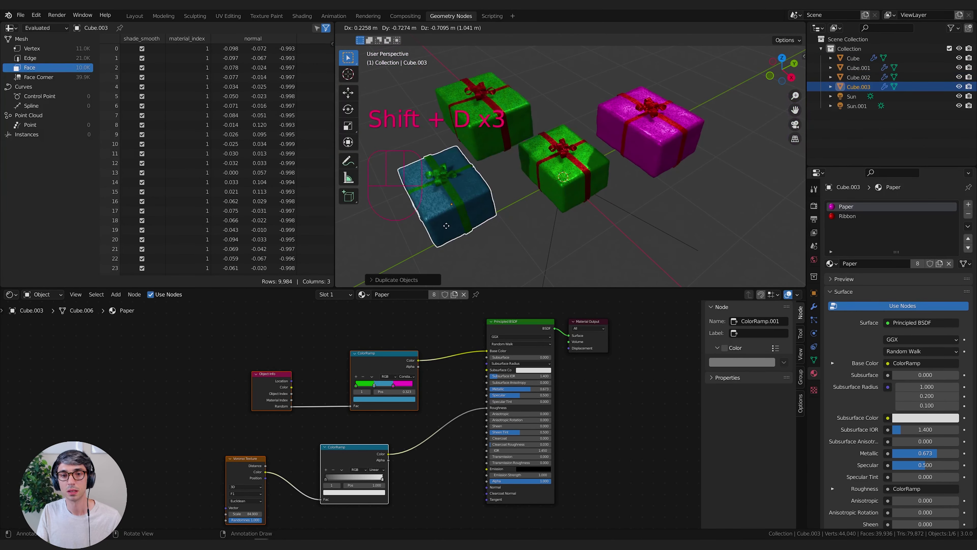
click(444, 225)
key(shift+d)
click(562, 260)
key(shift+d)
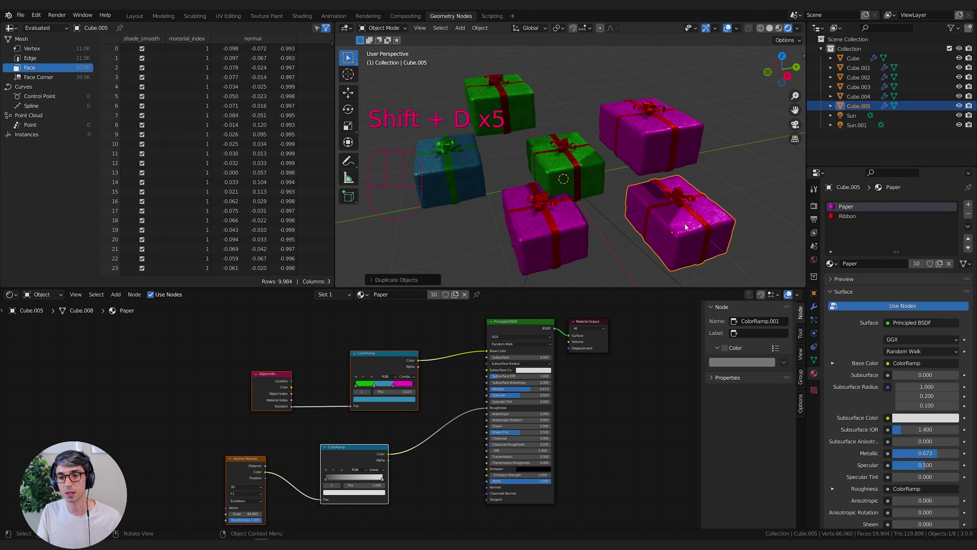
click(679, 229)
key(shift+d)
click(677, 154)
click(677, 154)
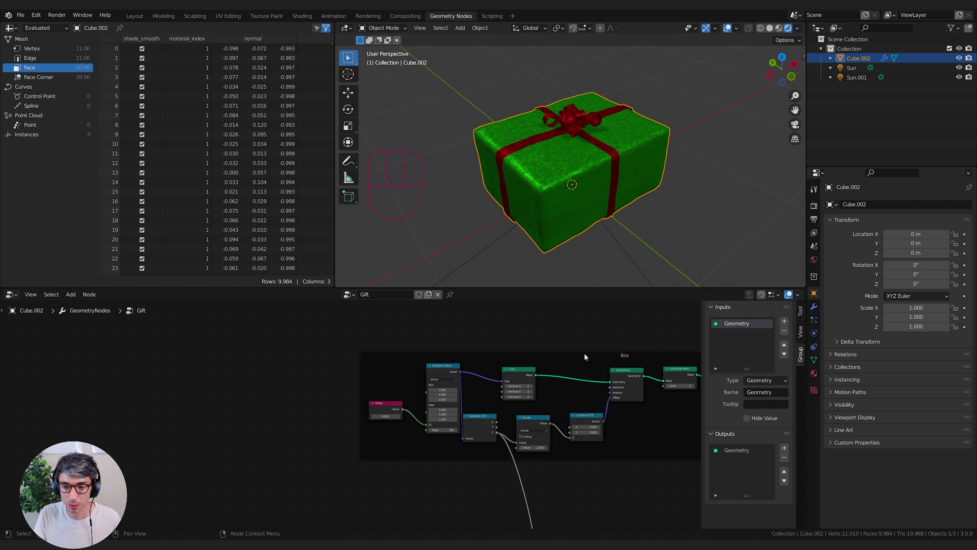
- Show the box's modifier settings and set the Seed of the Random Value node in the Box frame to 218
key(n)
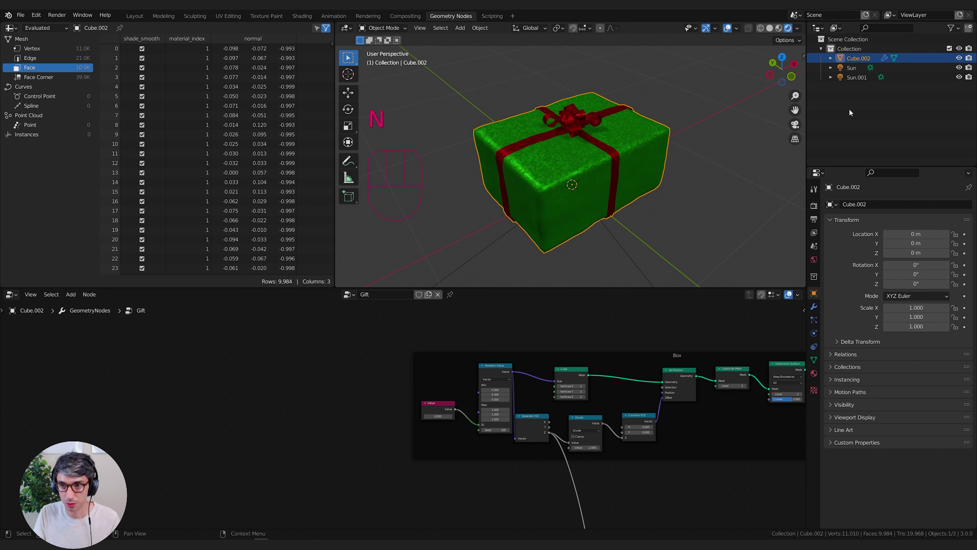
click(814, 307)
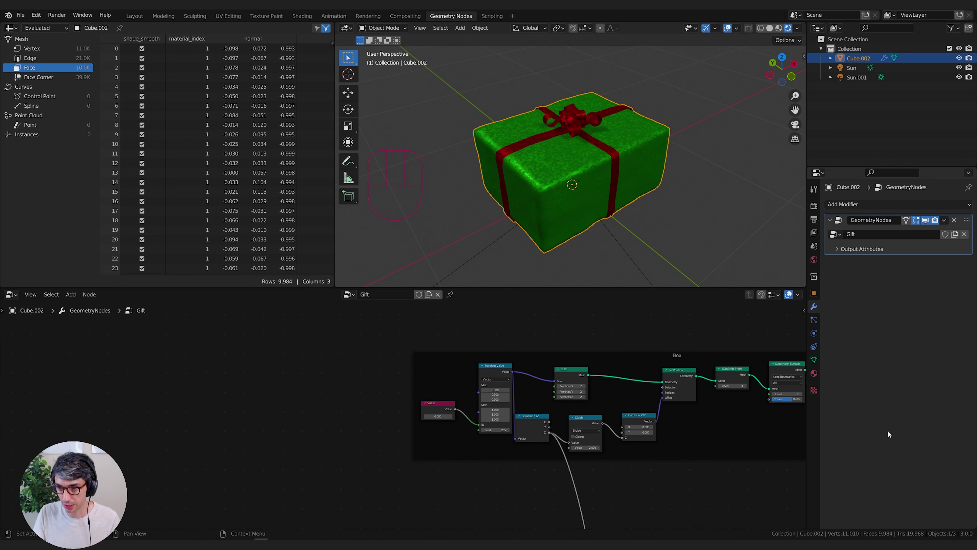
middle_drag(518, 404, 475, 371)
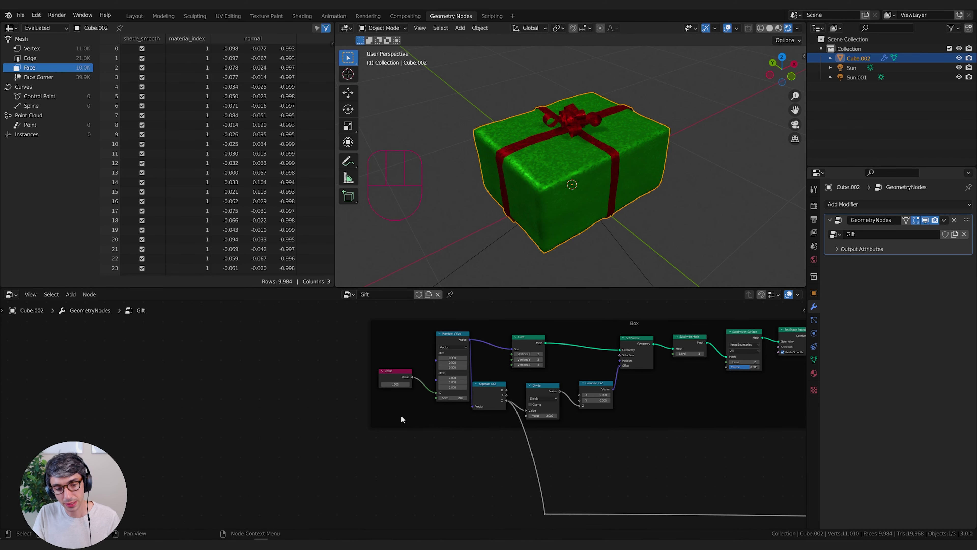
scroll(456, 395, up, 2)
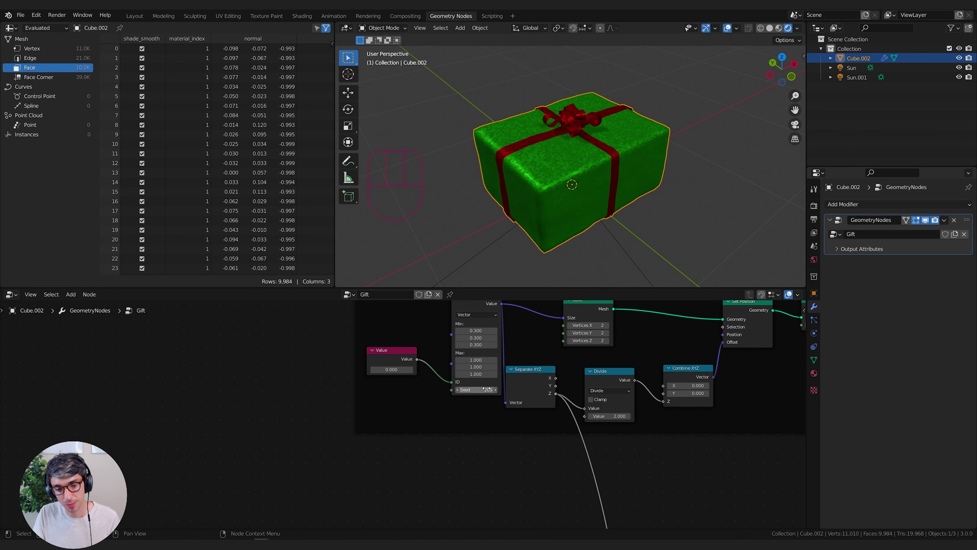
drag(476, 389, 516, 390)
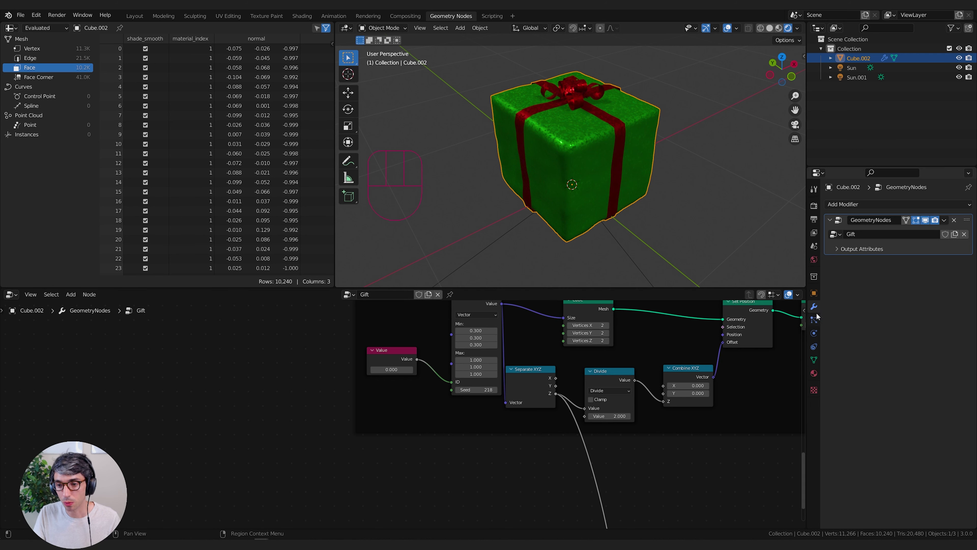
- Add a second input to the Gift node group and set its type to Integer
click(805, 310)
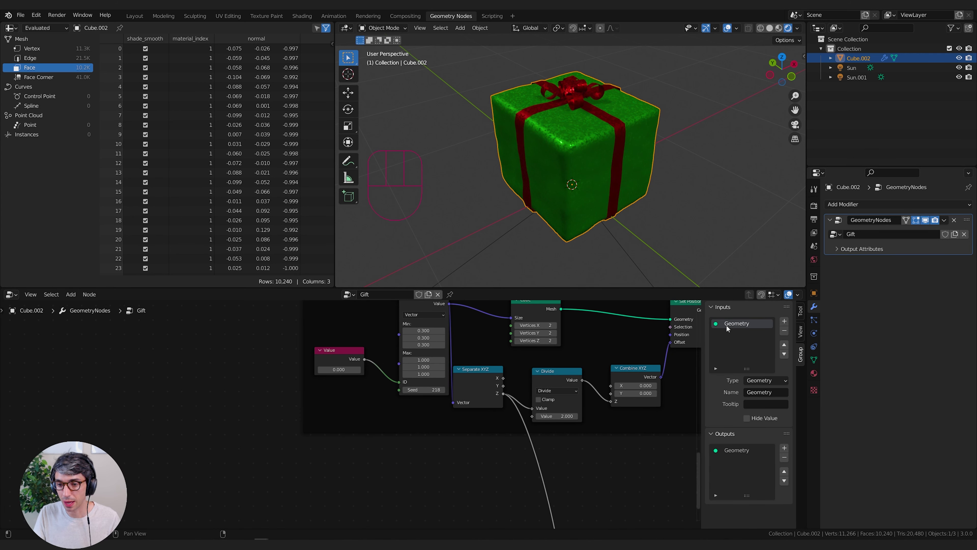
click(784, 321)
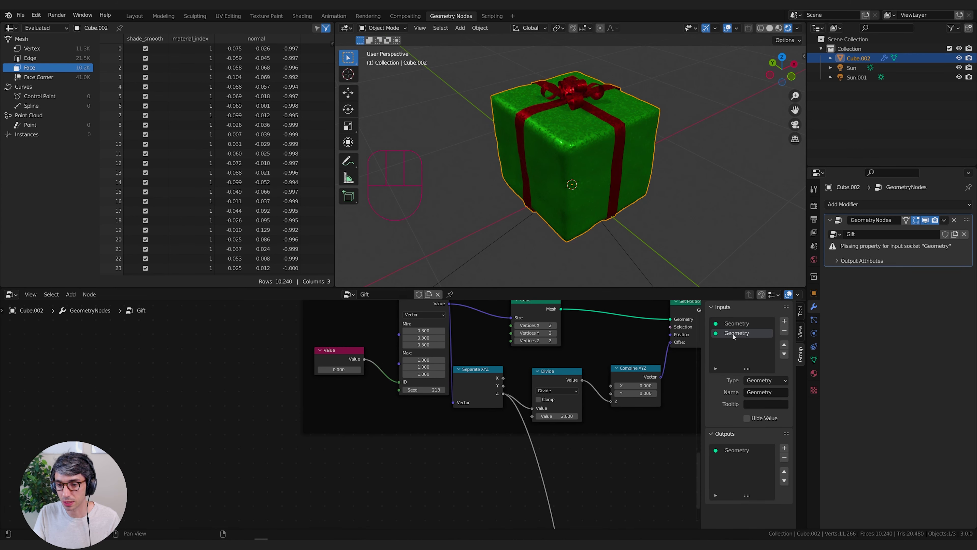
click(771, 381)
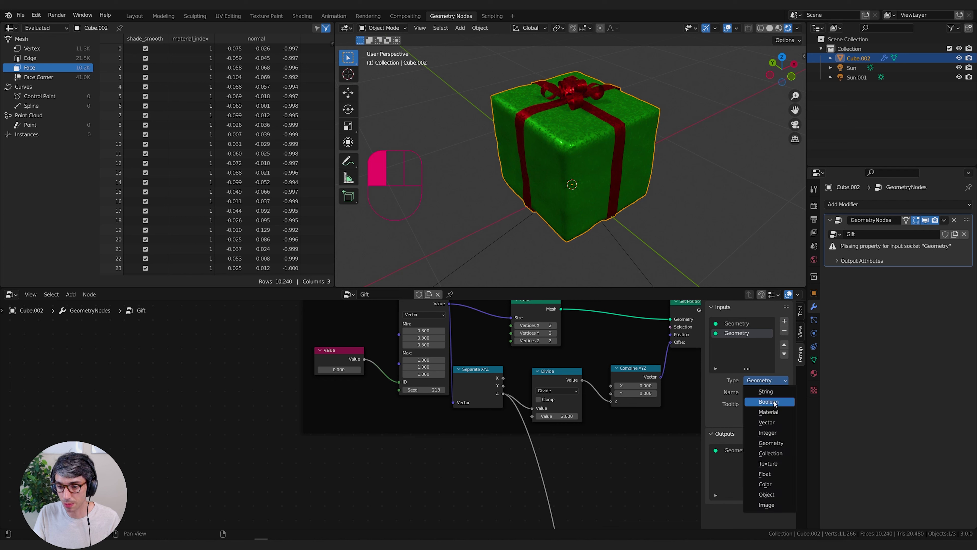
click(771, 433)
click(765, 381)
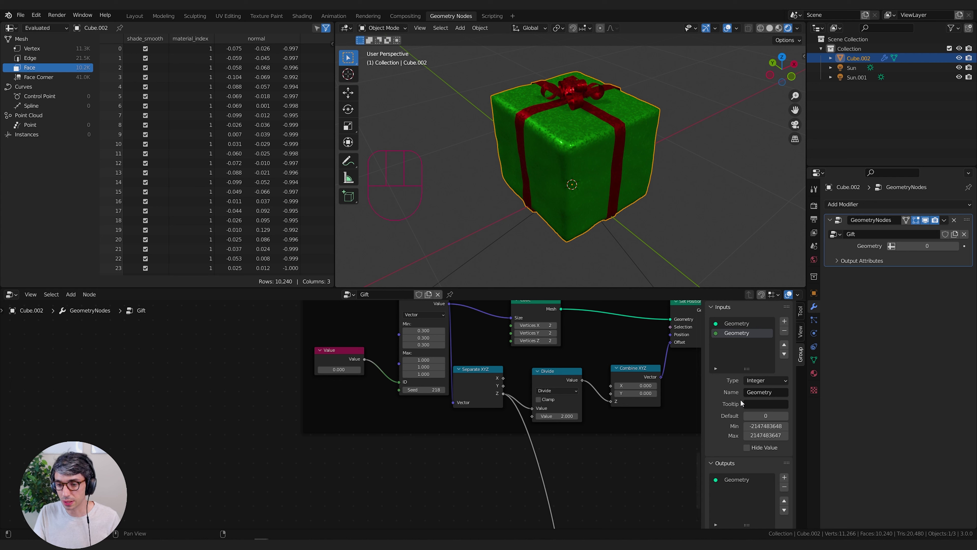
- Limit the new integer group input to a minimum of 0 and a maximum of 5000
click(765, 425)
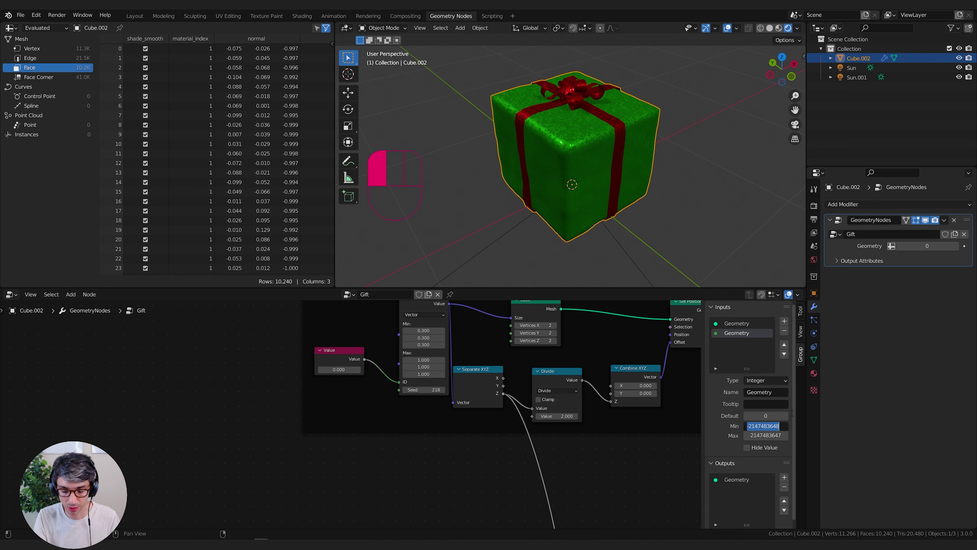
text(0)
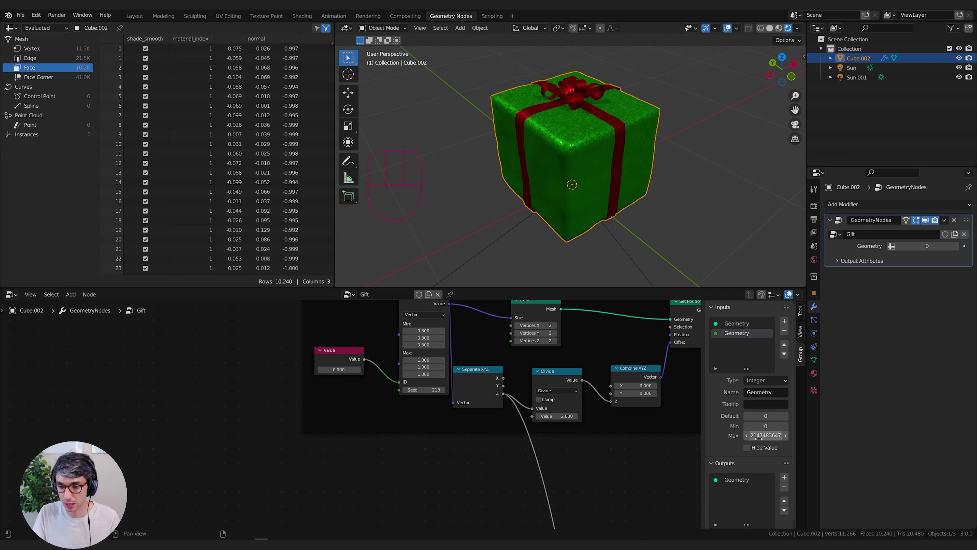
click(760, 435)
text(5000)
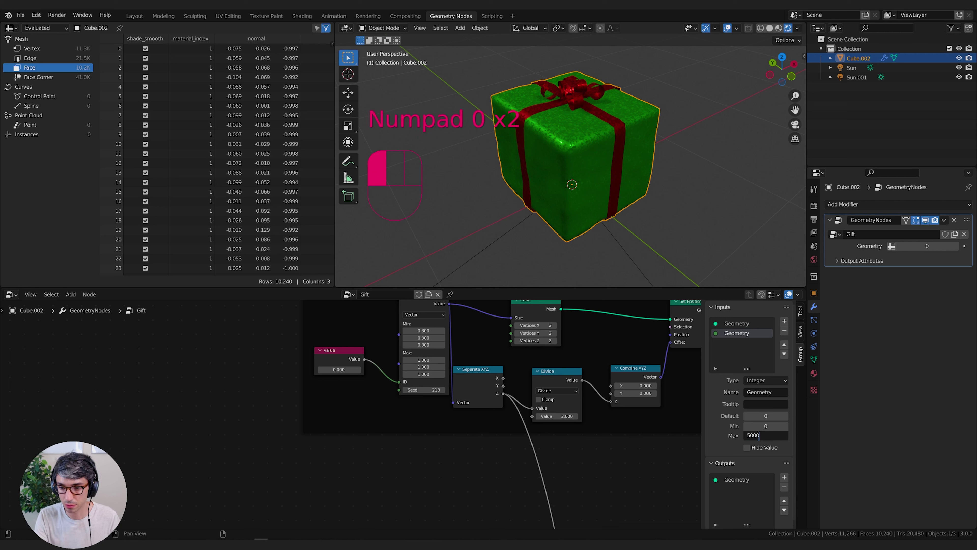
key(Return)
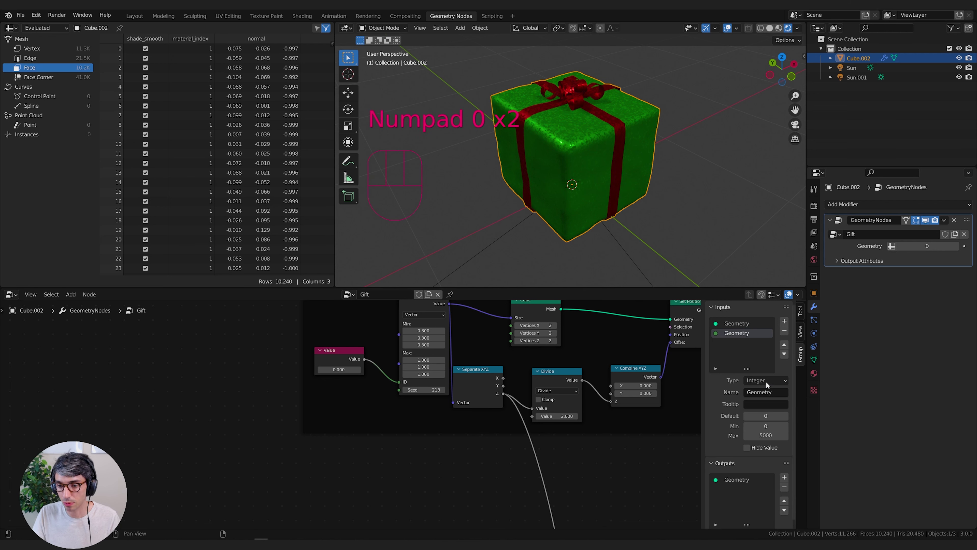
- Rename the new integer group input to Seed
click(773, 393)
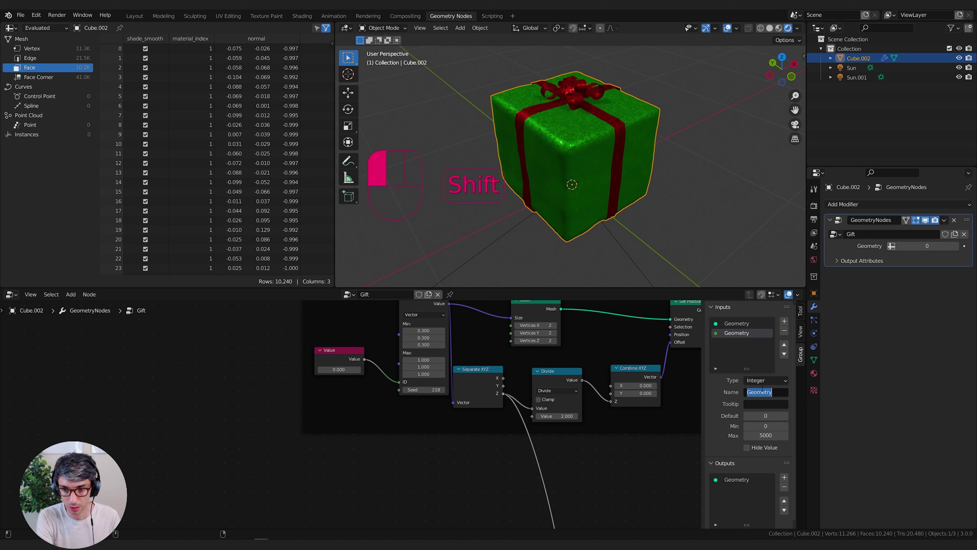
text(Seed)
key(Return)
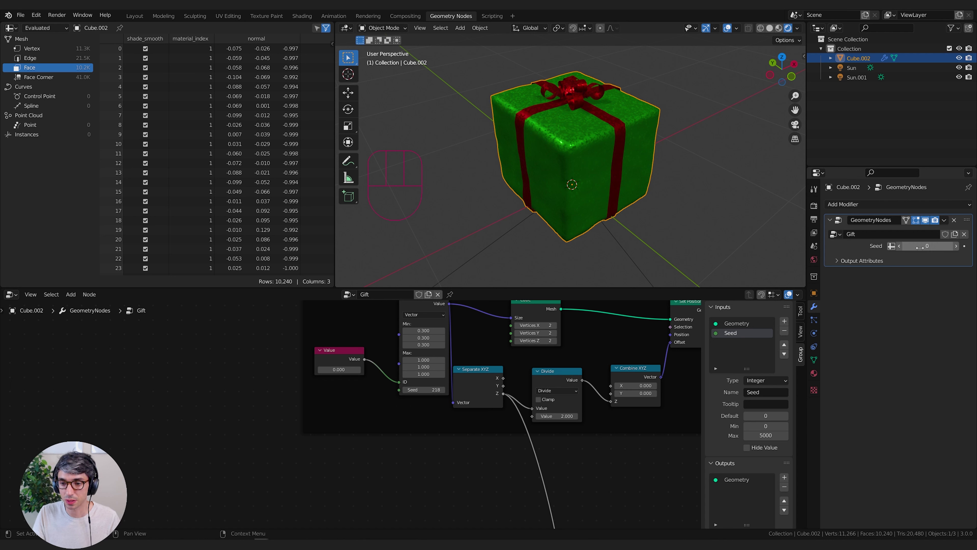
- Connect the Seed output of a new Group Input node to the Box frame's Random Value Seed, and set the modifier's Seed to 19
middle_drag(270, 422, 303, 439)
key(shift+a)
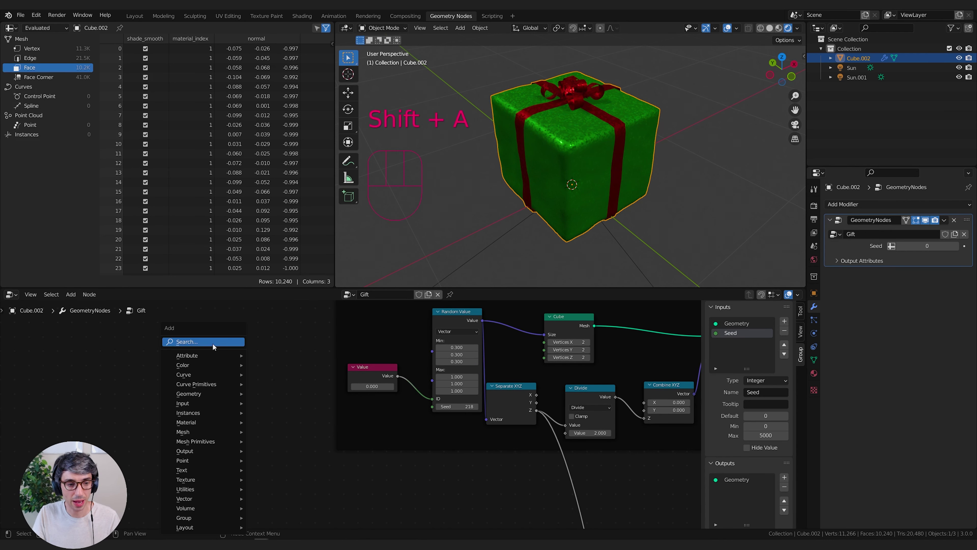
click(213, 344)
text(gr)
click(251, 368)
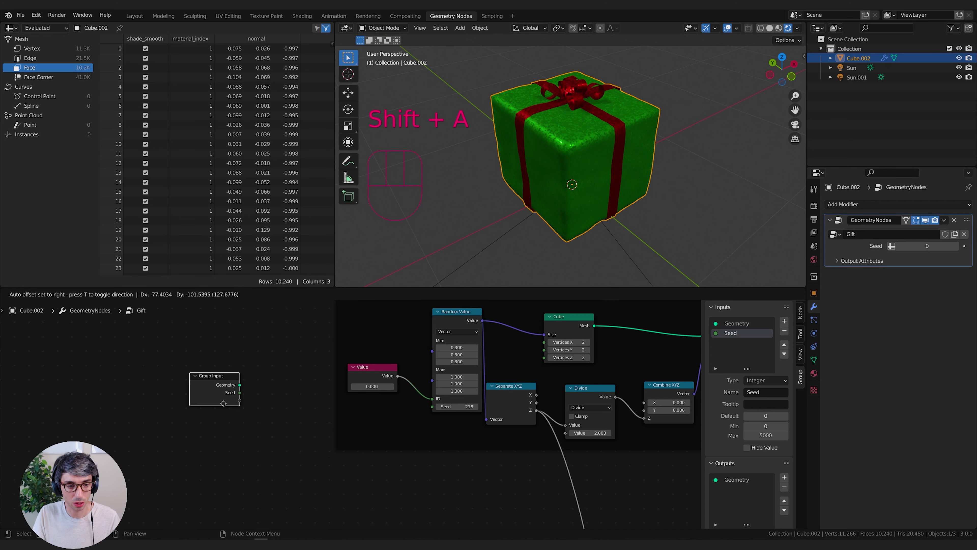
click(227, 402)
drag(228, 385, 288, 333)
drag(253, 396, 435, 405)
drag(922, 245, 930, 244)
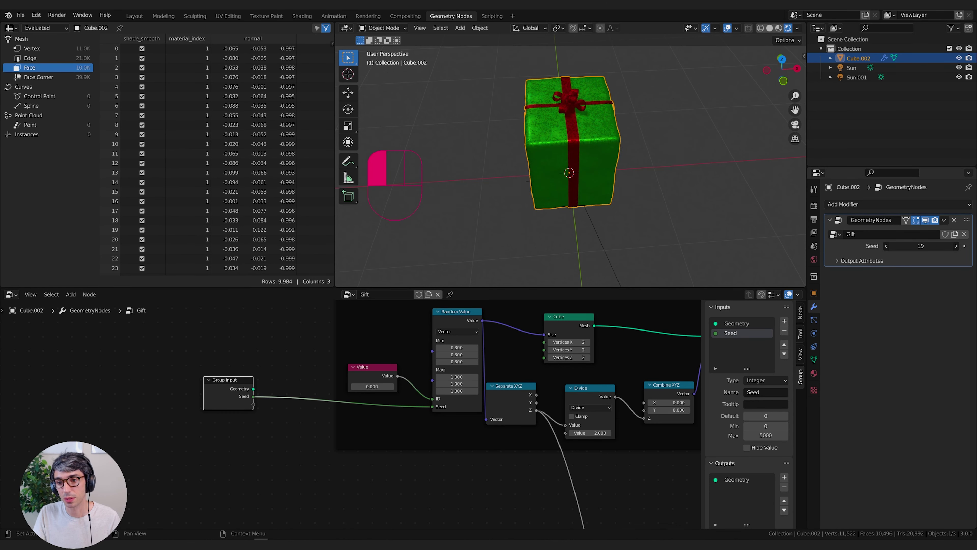
- Duplicate the gift box, move the copy about 1.2 m along X, and set its modifier Seed to 4
key(shift+d)
right_click(578, 188)
key(g)
key(x)
click(659, 178)
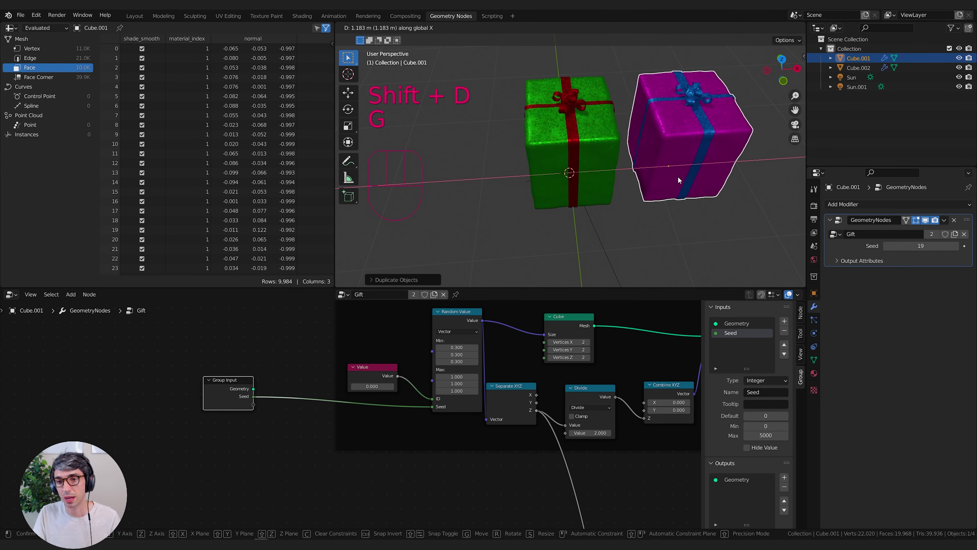
drag(921, 246, 915, 245)
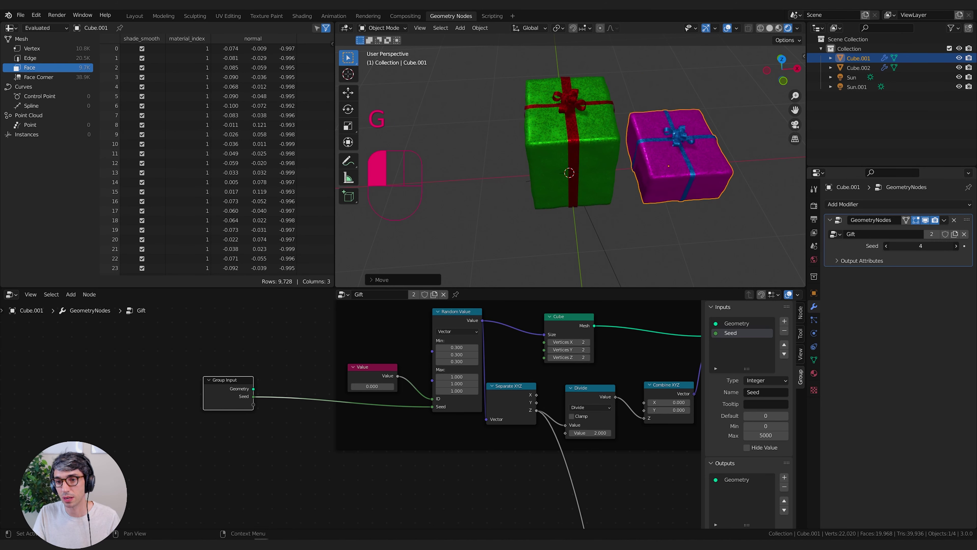
- Duplicate the Seed 4 gift box, place the copy further along the row, and set its modifier Seed to 11
middle_drag(558, 173, 569, 154)
key(shift+d)
key(g)
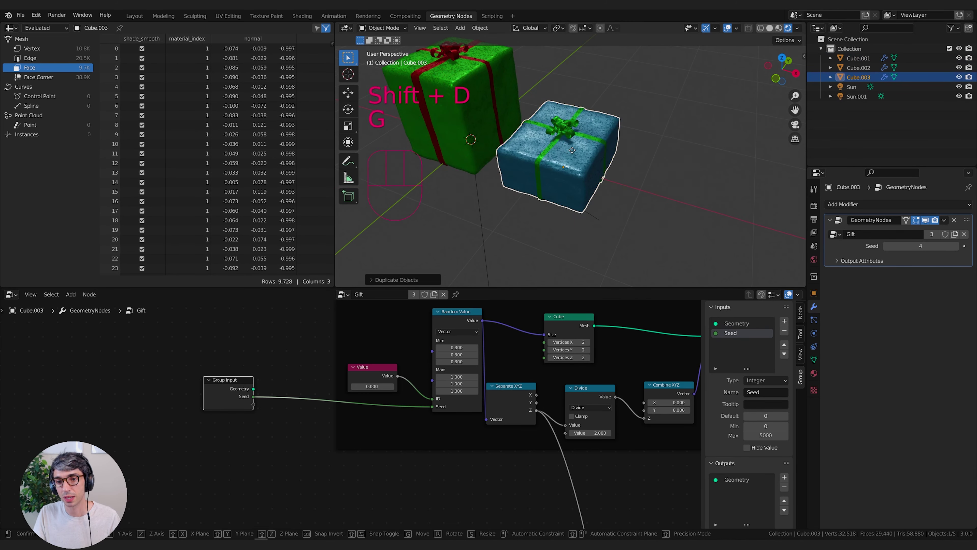
click(674, 180)
drag(920, 246, 926, 245)
middle_drag(627, 171, 666, 148)
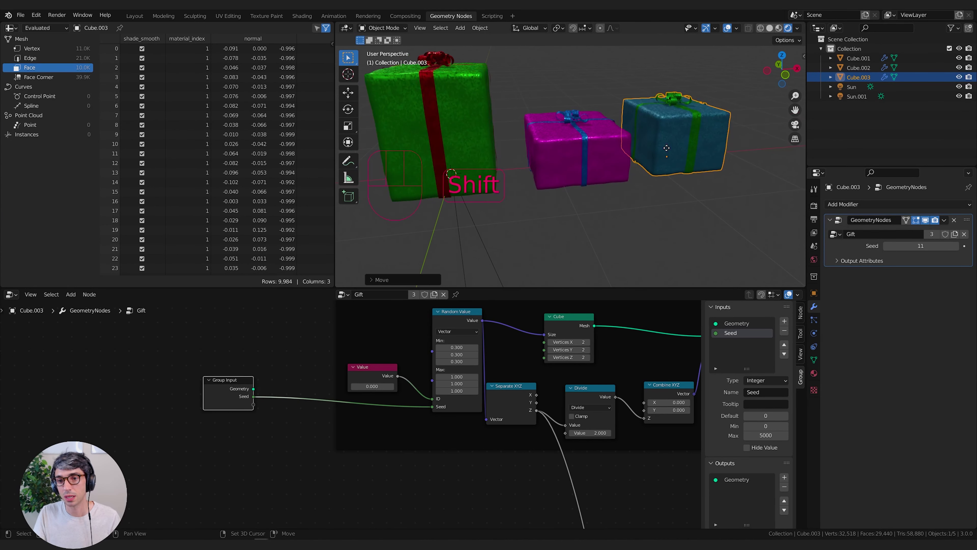
- Duplicate the Seed 11 gift box, move the copy about 3.3 m along negative X, and set its modifier Seed to 26
key(shift+d)
key(g)
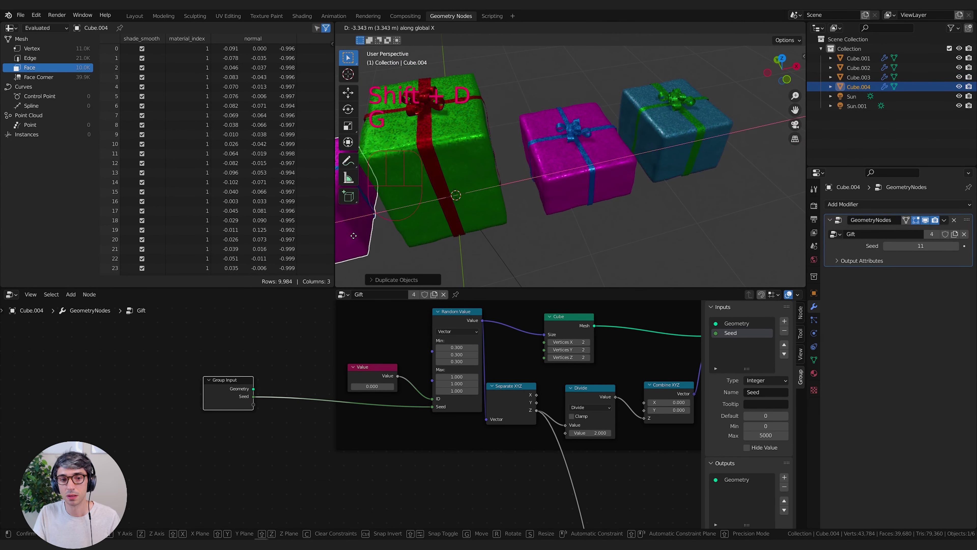
click(351, 236)
shift+middle_drag(454, 219, 670, 209)
drag(918, 245, 923, 245)
middle_drag(585, 167, 660, 202)
scroll(652, 154, down, 3)
shift+middle_drag(592, 240, 615, 217)
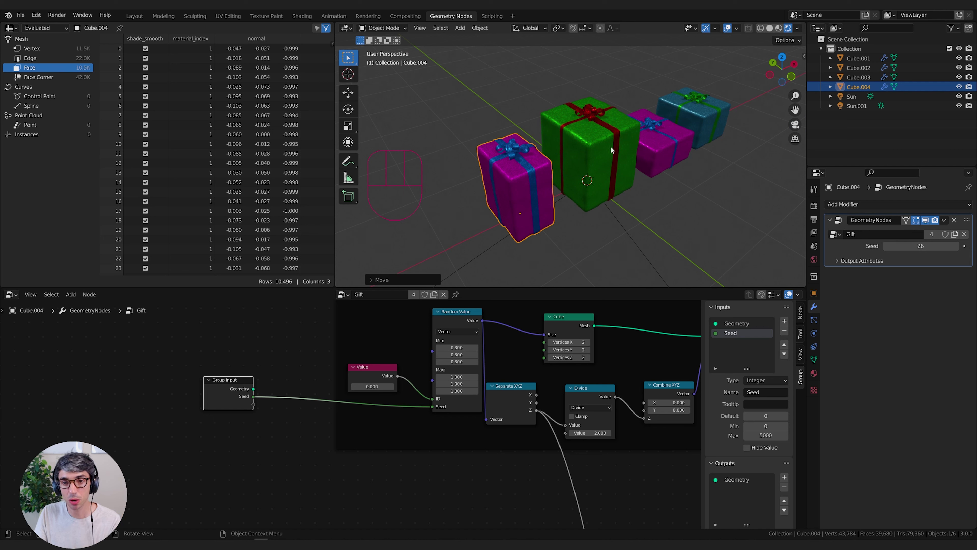
mouse_move(611, 150)
middle_down()
mouse_move(583, 157)
mouse_move(610, 147)
middle_up()
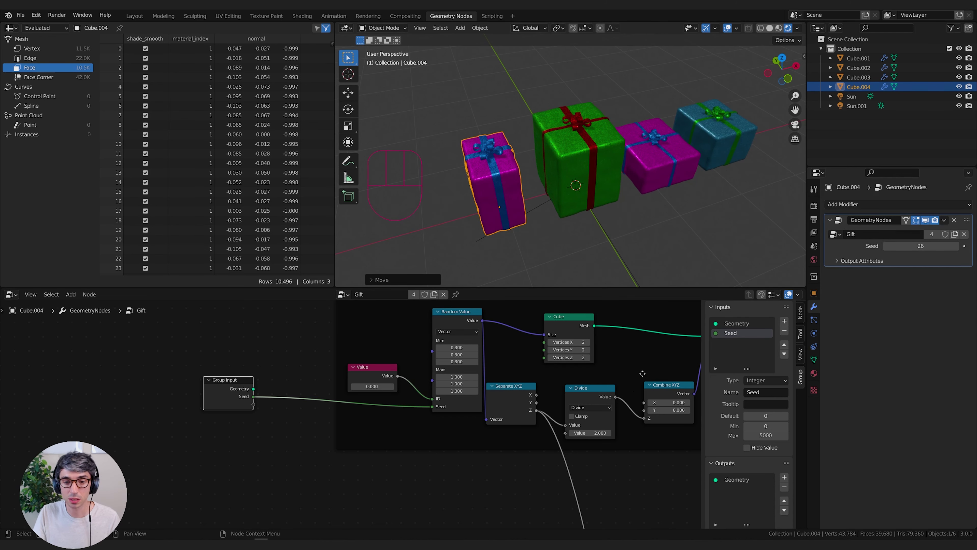
- Try the Box frame's Subdivide Mesh node at level 0
middle_drag(642, 373, 588, 309)
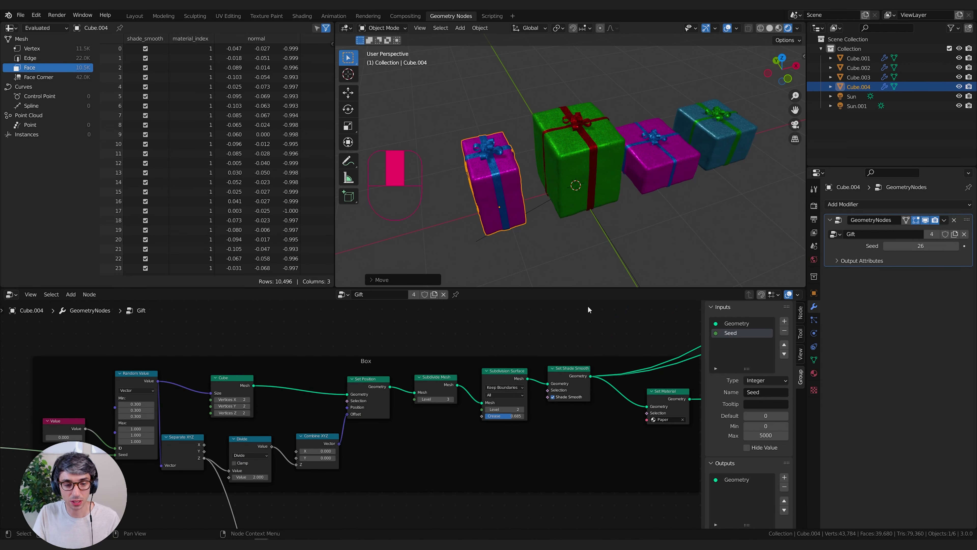
middle_drag(433, 401, 476, 383)
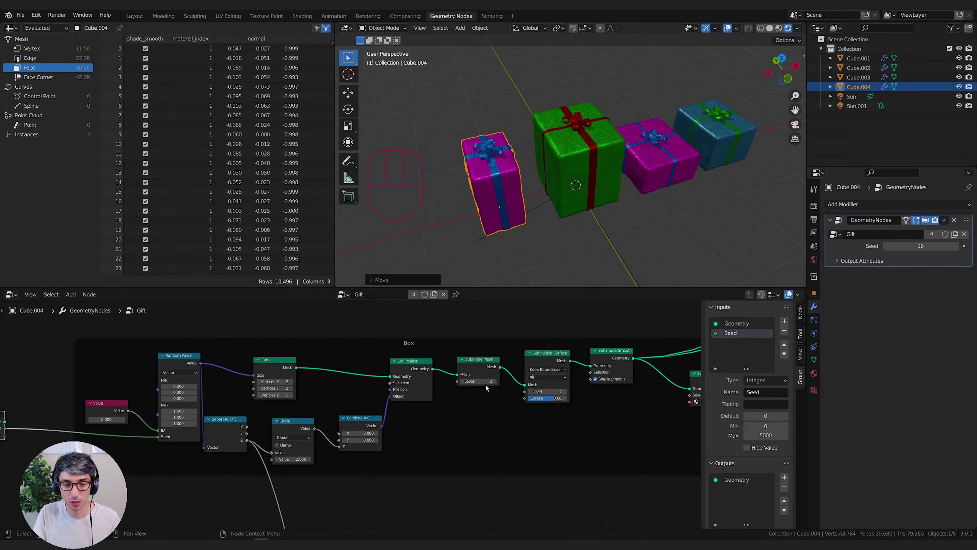
scroll(486, 388, up, 3)
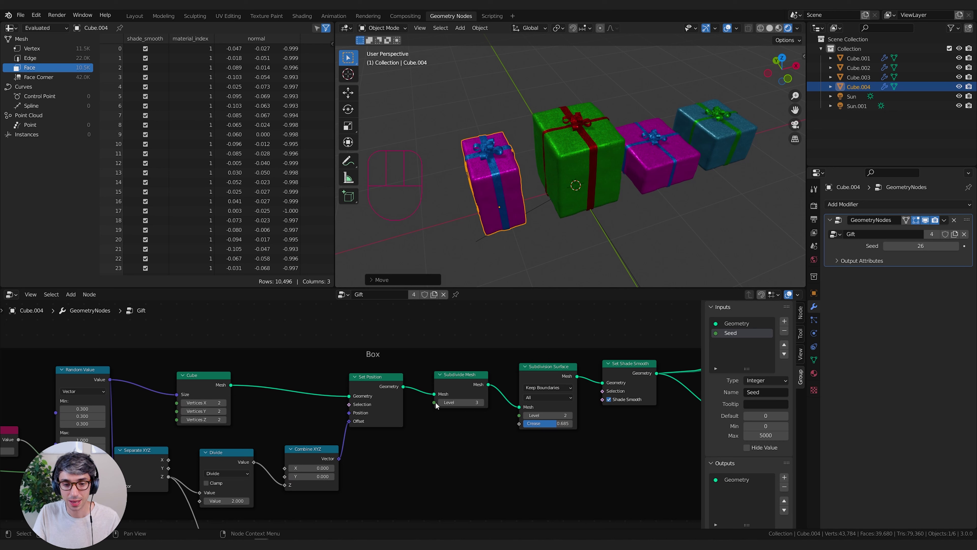
click(441, 402)
click(441, 402)
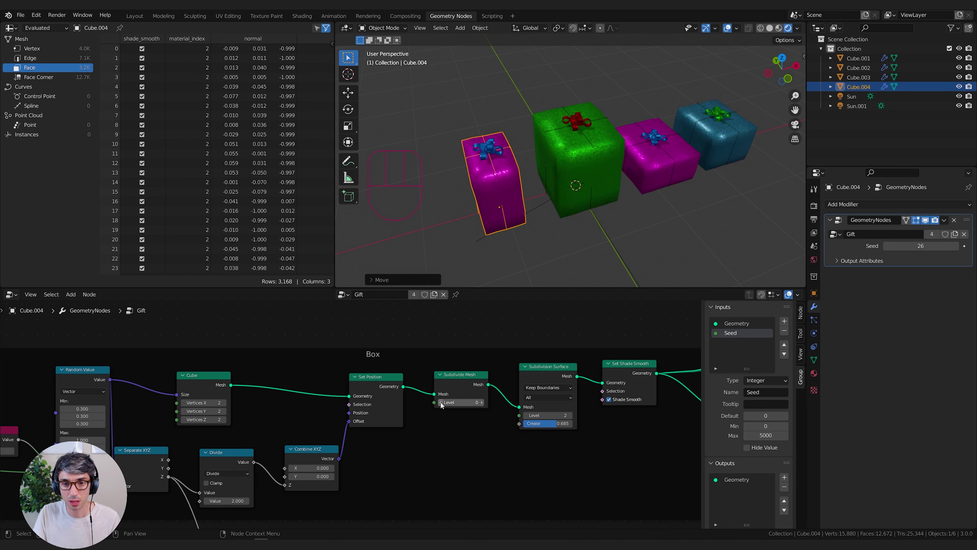
click(441, 404)
middle_drag(530, 209, 566, 182)
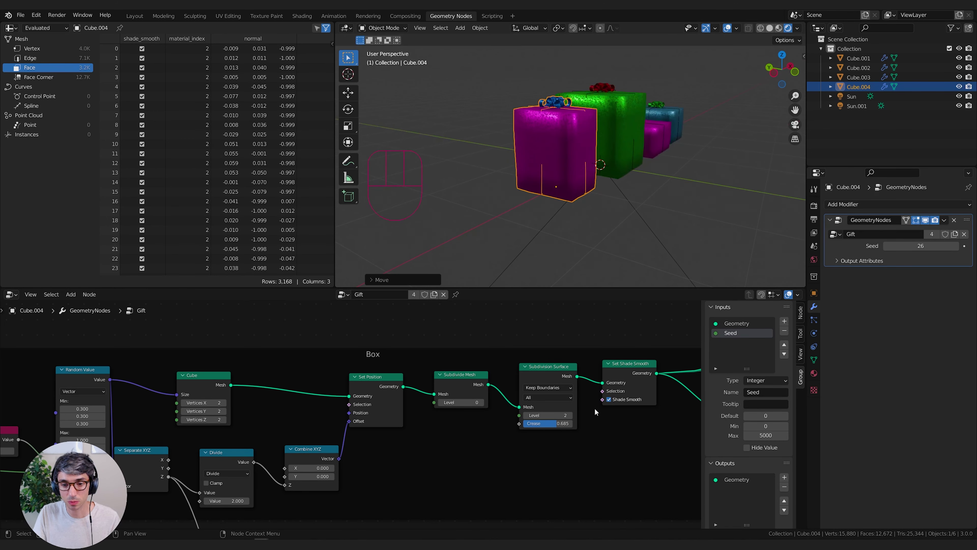
- Set the Box frame's Subdivision Surface to level 3 and lower its crease to 0.160 to round the boxes
click(572, 415)
drag(553, 424, 531, 423)
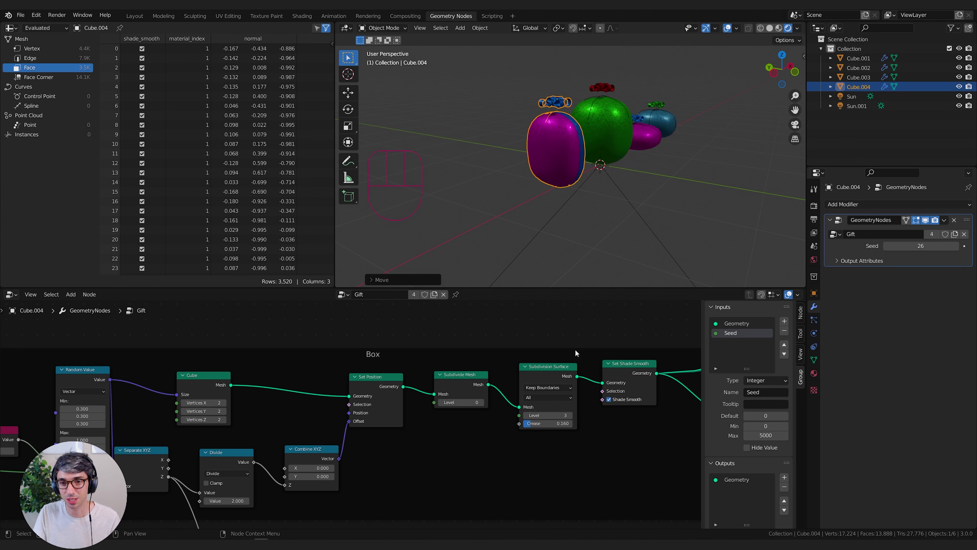
middle_drag(650, 142, 612, 169)
scroll(571, 196, up, 2)
shift+middle_drag(505, 229, 580, 210)
middle_drag(580, 210, 584, 163)
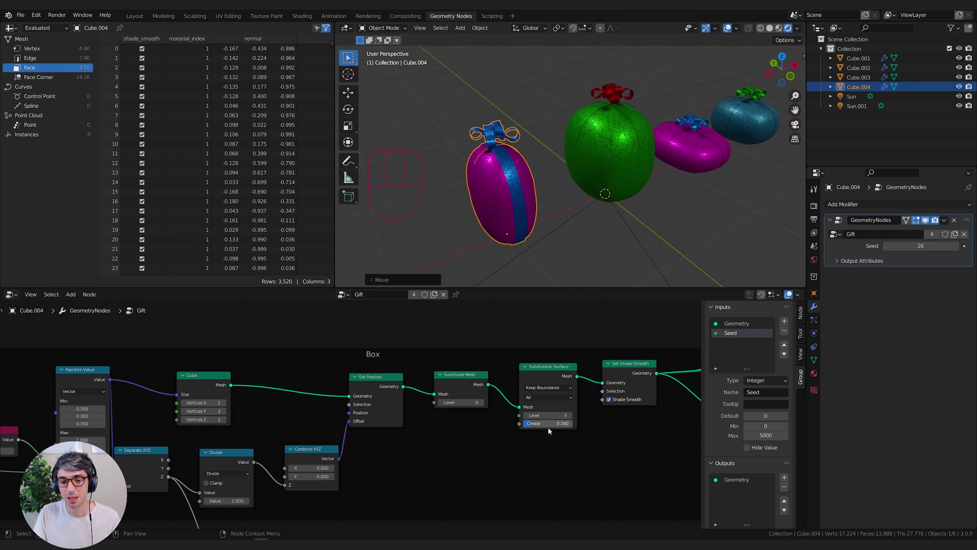
- Set the Subdivide Mesh level to 2 and the Subdivision Surface crease to 0, after trying a crease of 1
drag(549, 425, 567, 425)
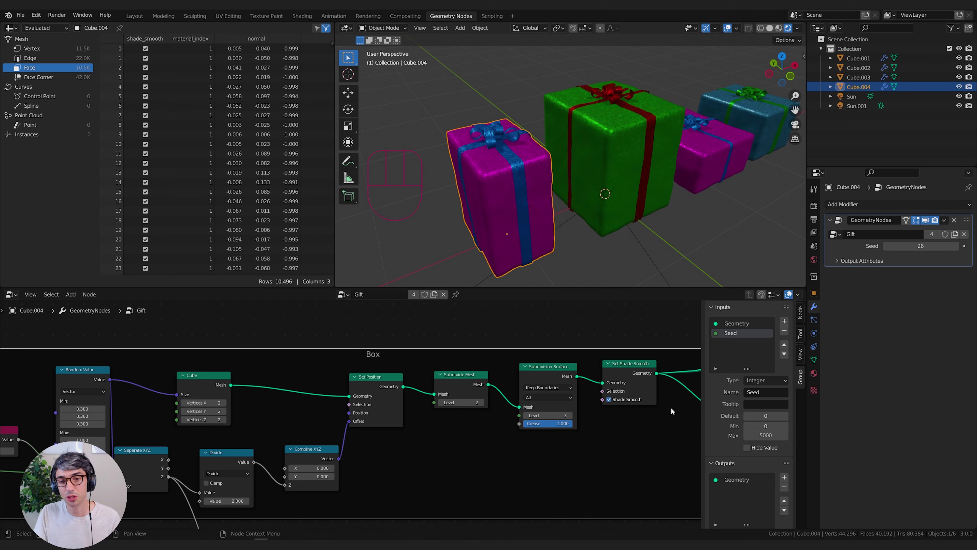
middle_drag(613, 440, 534, 444)
scroll(533, 444, down, 2)
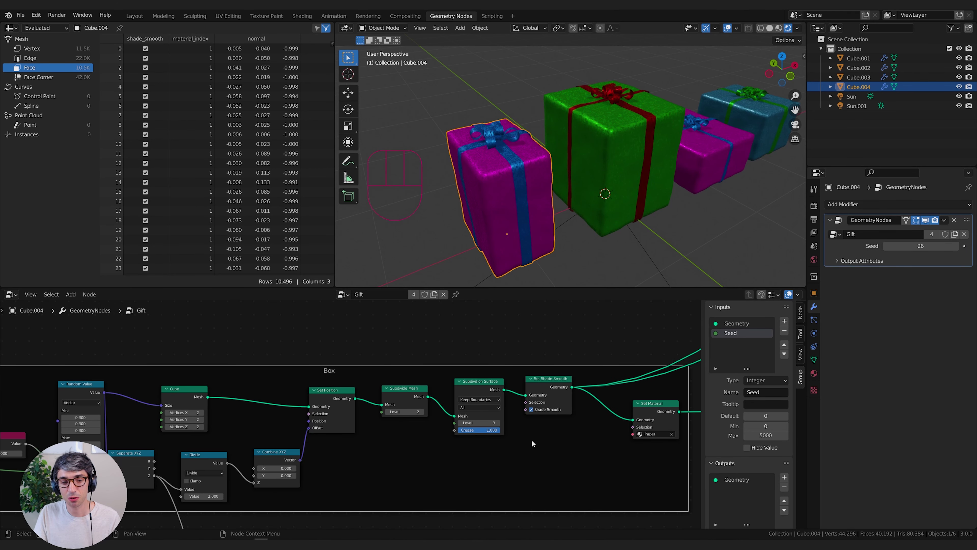
drag(484, 434, 459, 434)
mouse_move(585, 198)
middle_down()
mouse_move(691, 196)
mouse_move(599, 201)
middle_up()
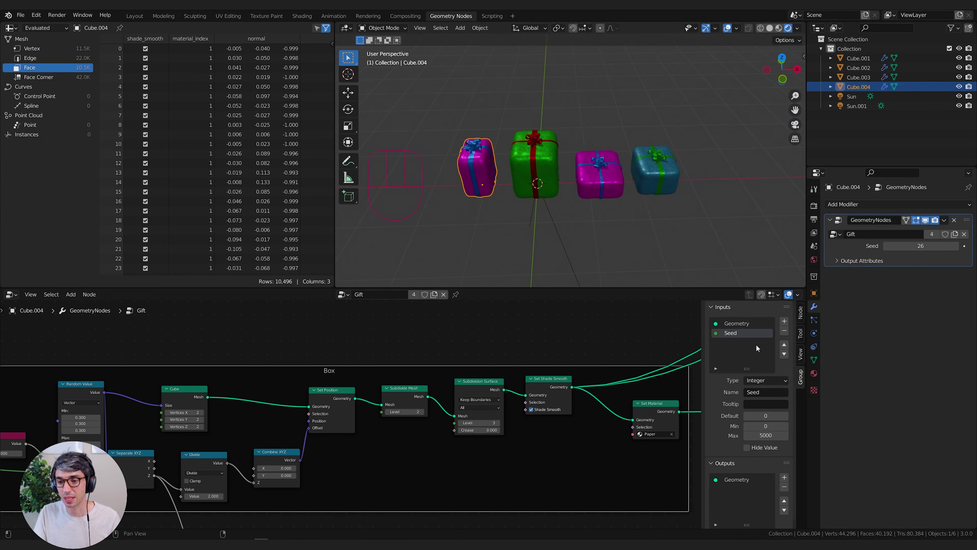
- Add a third input to the Gift node group, name it Roundness, and change its type to Float
click(784, 321)
click(770, 392)
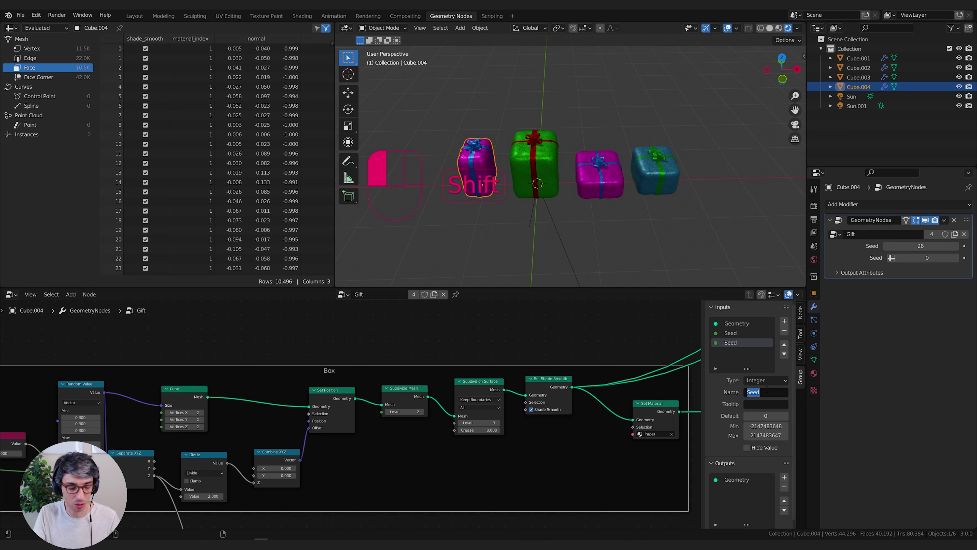
text(Roundness)
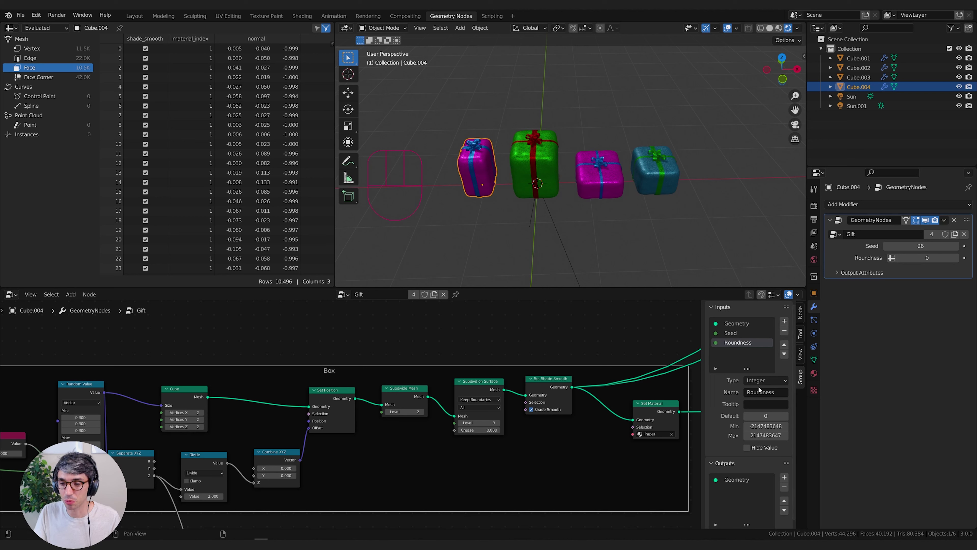
click(765, 381)
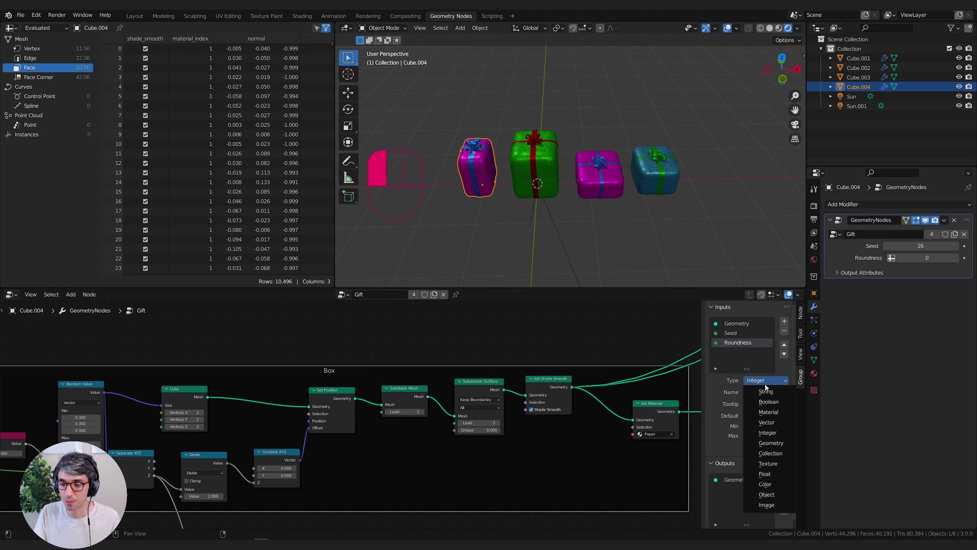
click(771, 475)
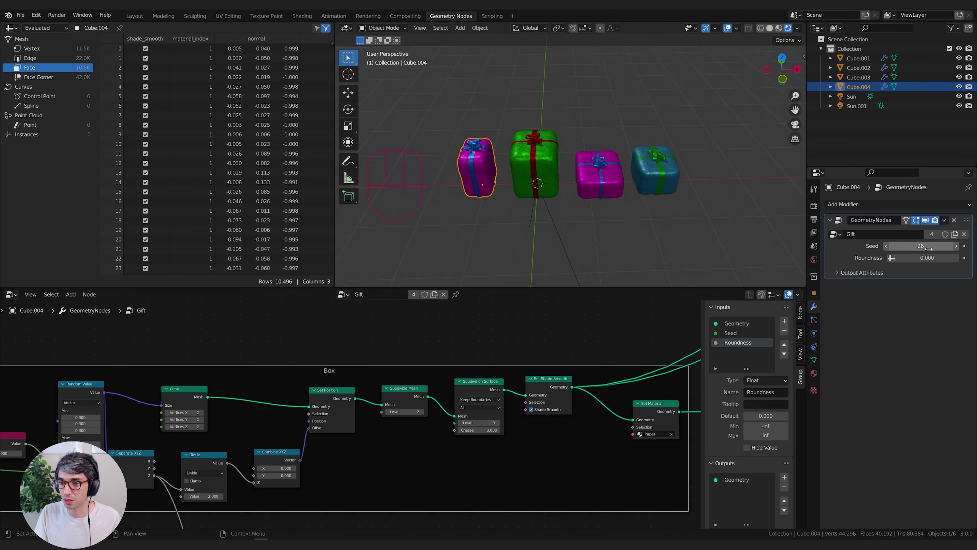
- Connect the Group Input's Roundness output to the crease of the Box frame's Subdivision Surface node
middle_drag(351, 456, 468, 402)
scroll(469, 403, down, 4)
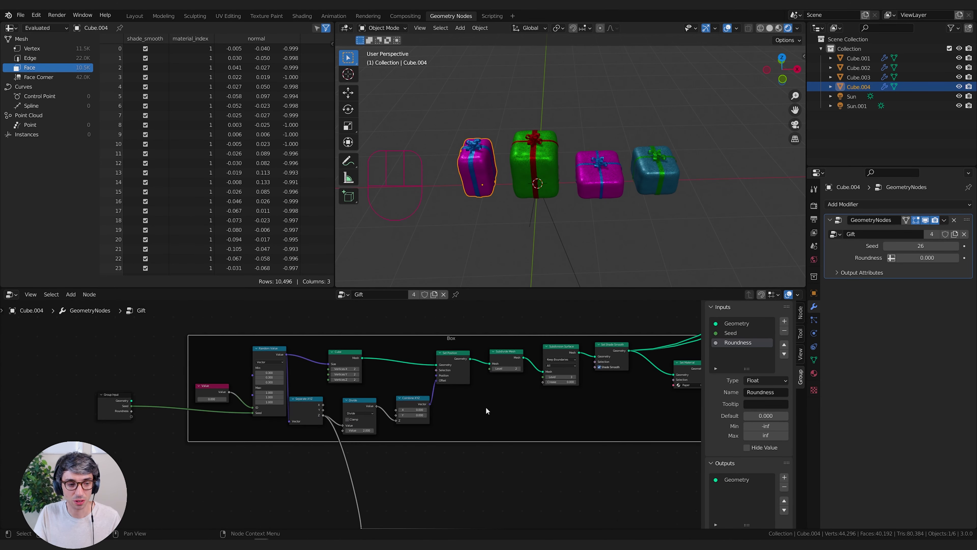
drag(132, 412, 133, 418)
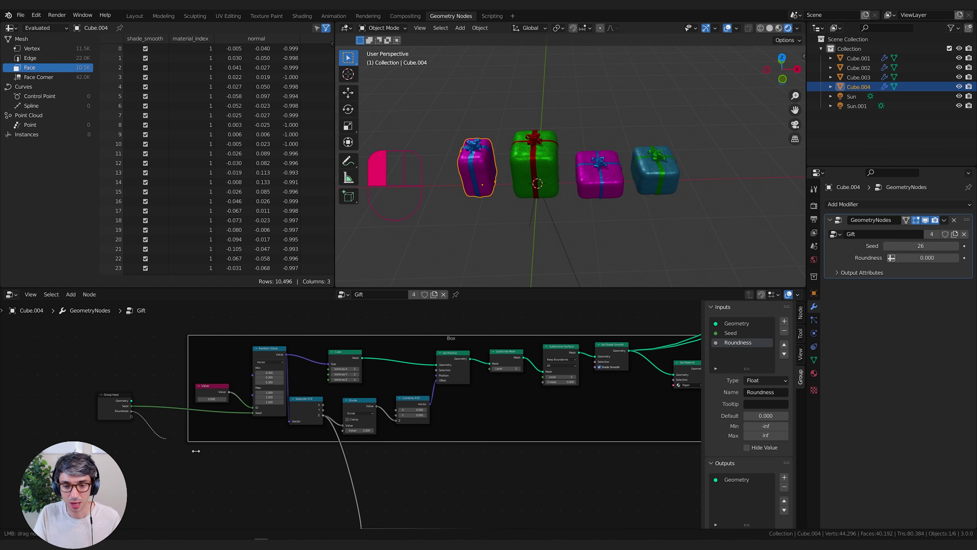
drag(196, 450, 544, 383)
- Raise the Roundness on each of the four gift boxes in turn, using 2.990 for Cube.004 and 3.980 for Cube.001
drag(928, 258, 974, 259)
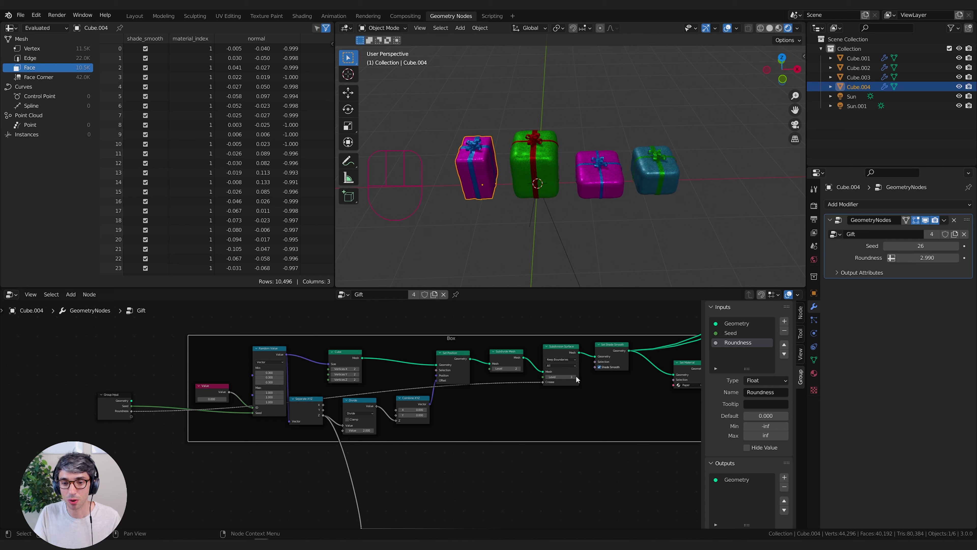
click(552, 186)
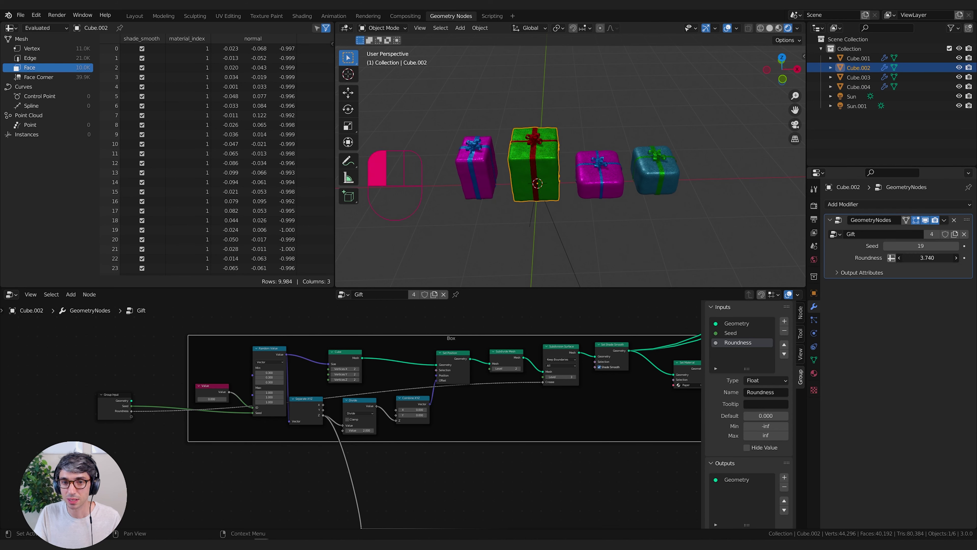
click(594, 179)
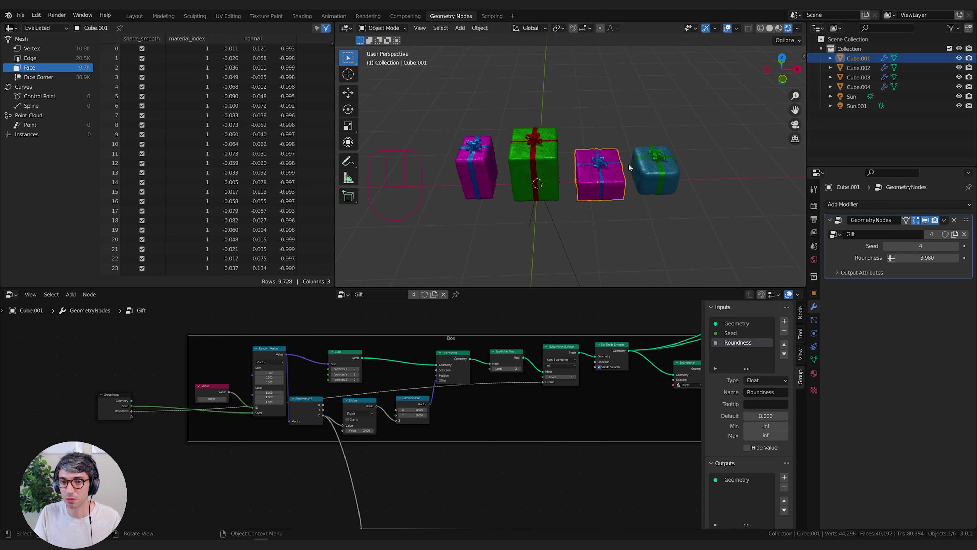
click(669, 185)
drag(945, 258, 957, 258)
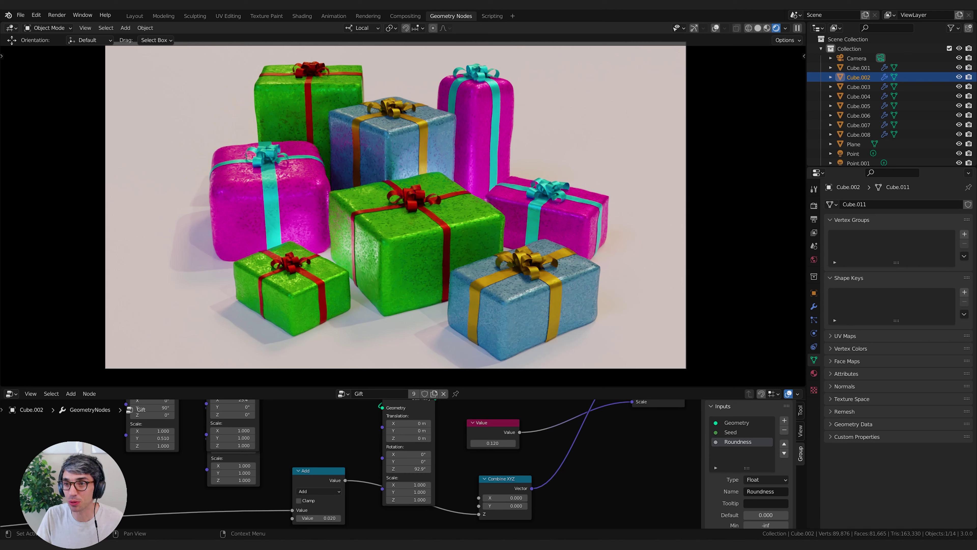
- Mark the Cube.001 gift box as an asset
right_click(858, 68)
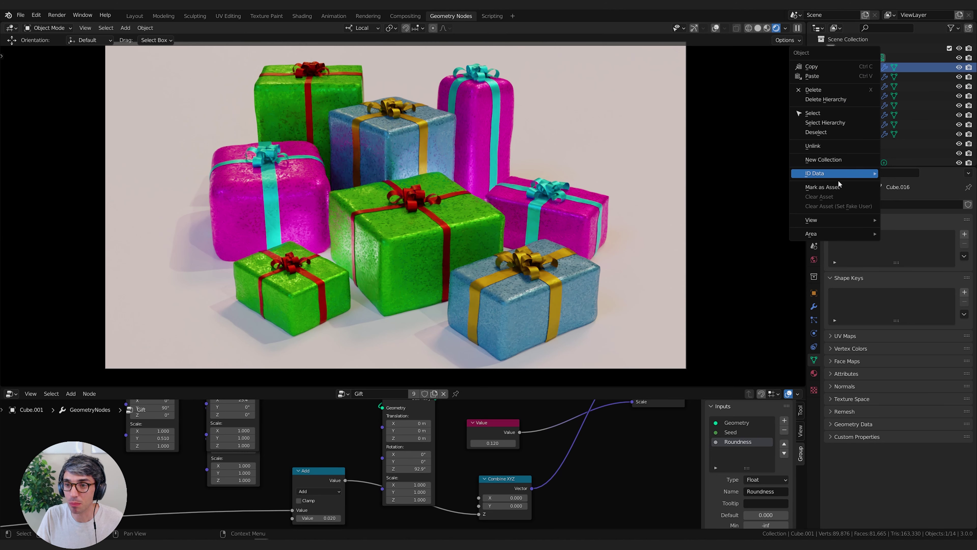
click(822, 187)
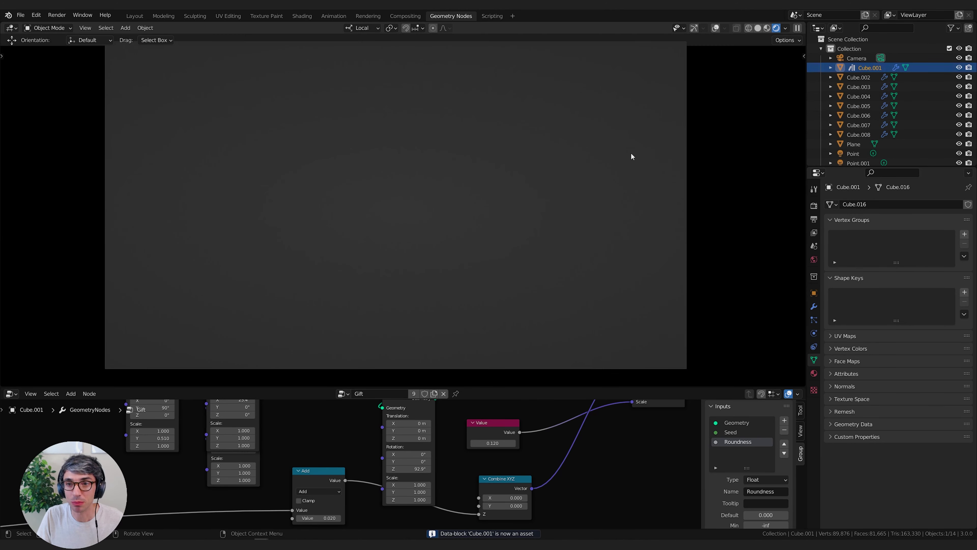